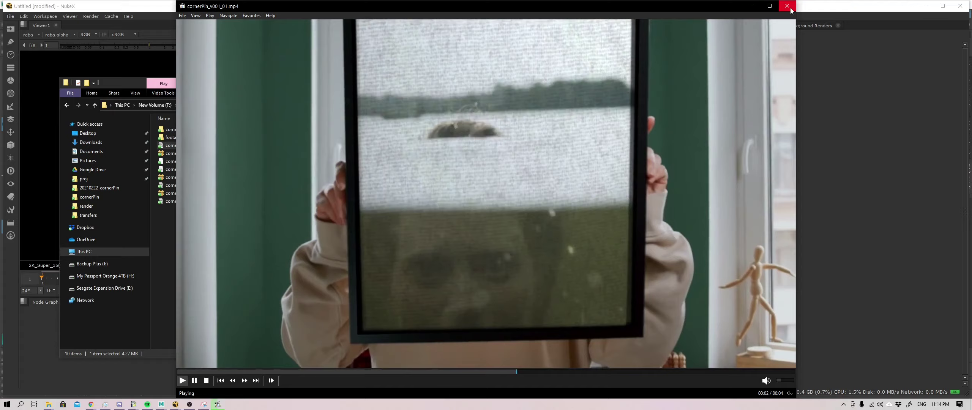
Close the first preview and play the cornerPin_v001_03_class.mp4 render.
left_click(787, 5)
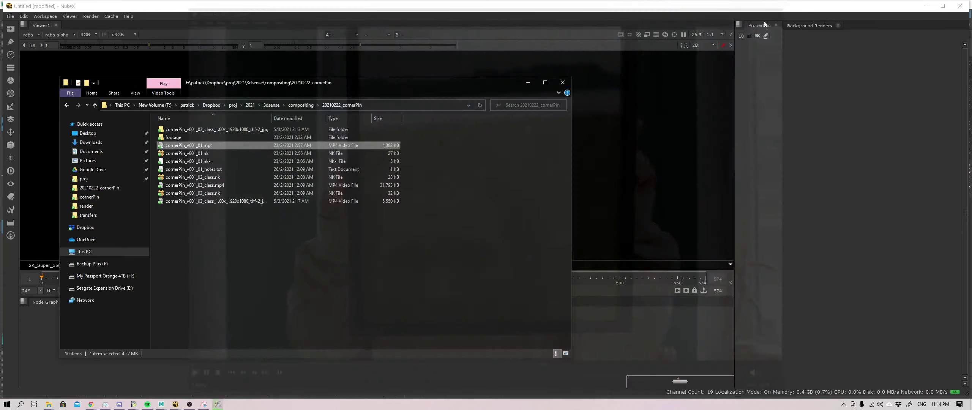
double_click(235, 185)
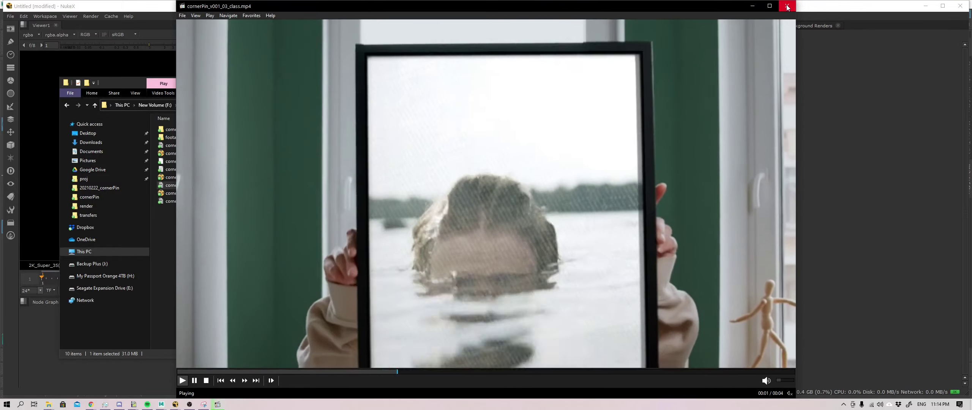
left_click(787, 6)
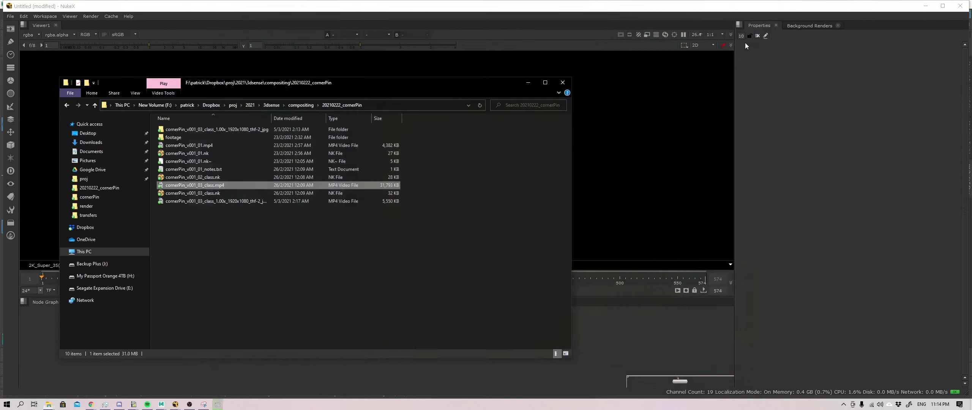
Examine the frame size, length and frame rate in the file details of cornerPin_v001_03_class.mp4.
right_click(250, 185)
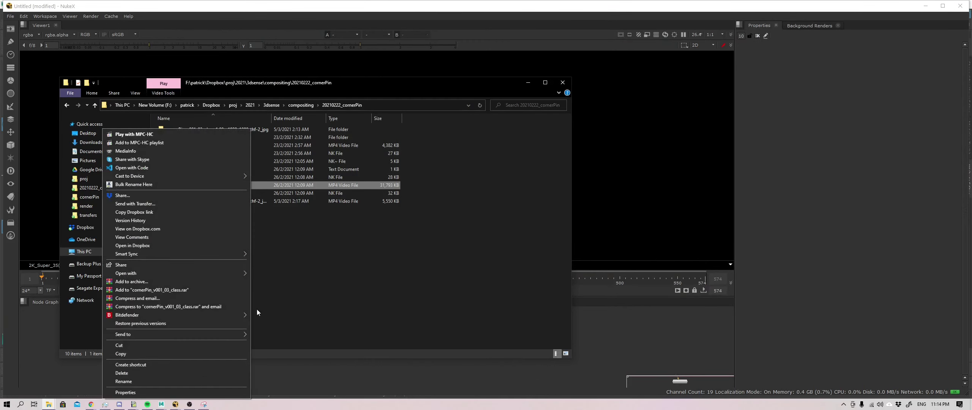
left_click(240, 392)
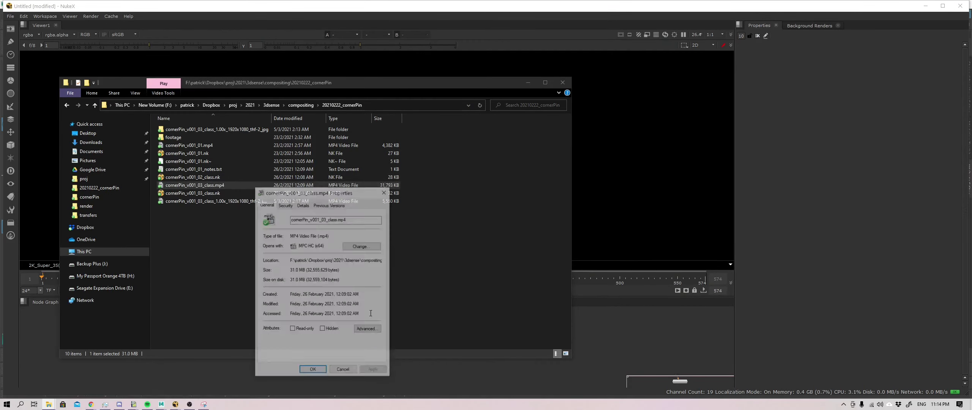
left_click(302, 204)
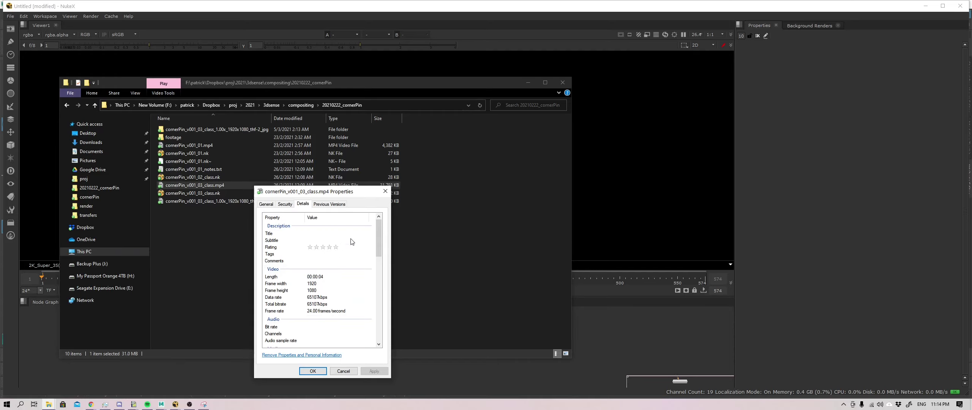
left_click(385, 191)
left_click(317, 281)
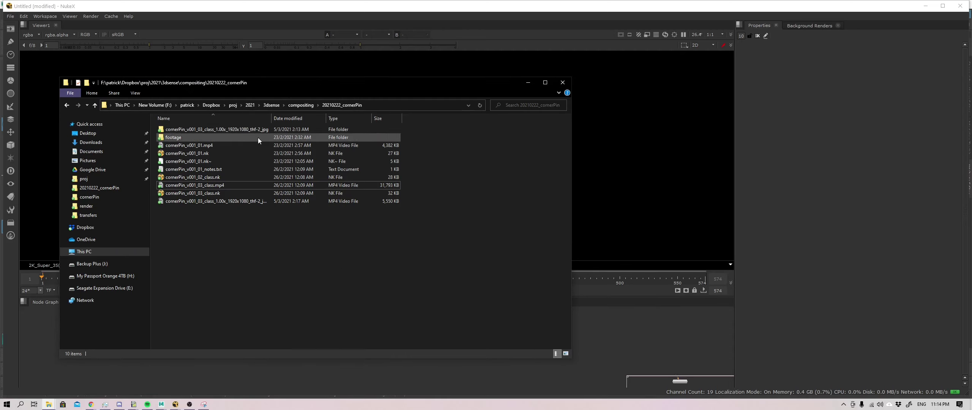
Browse the footage folder's canvasTextures subfolder, then open its cornerPin subfolder.
double_click(232, 138)
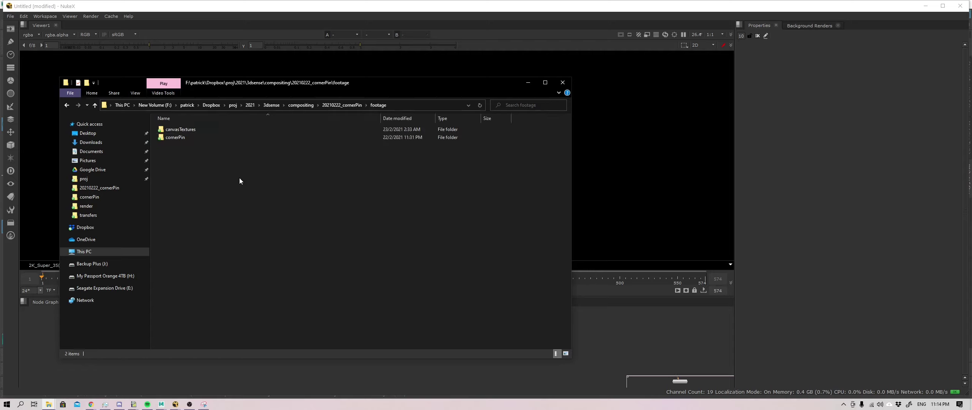
left_click(202, 129)
double_click(202, 129)
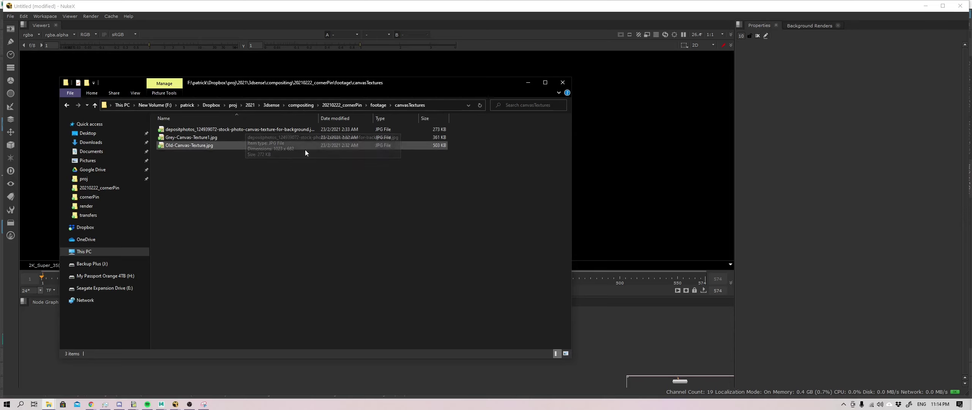
left_click(378, 105)
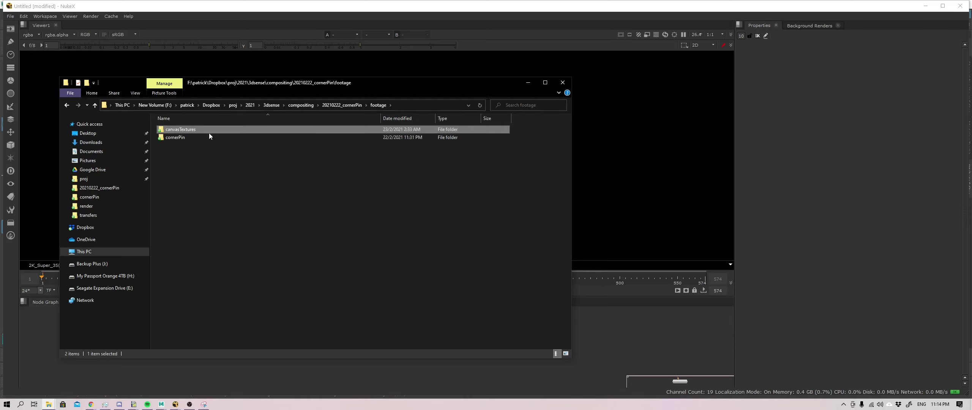
double_click(211, 139)
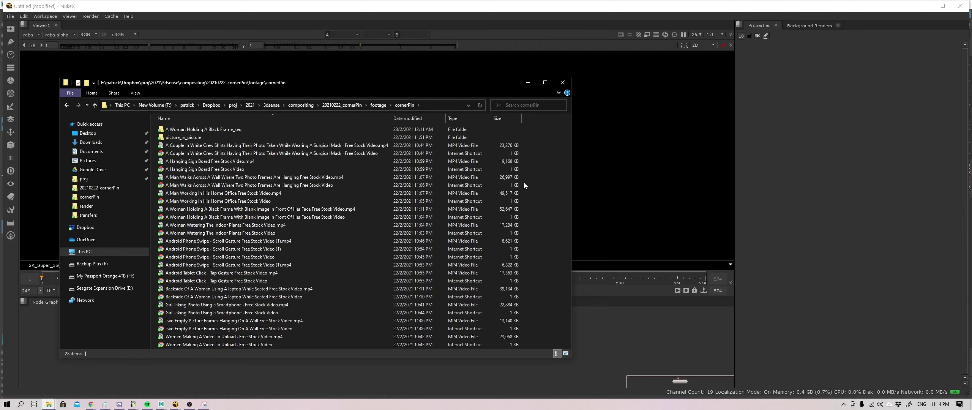
Preview the crew-shirt couple, hanging sign board and home office stock videos in the cornerPin folder.
double_click(240, 145)
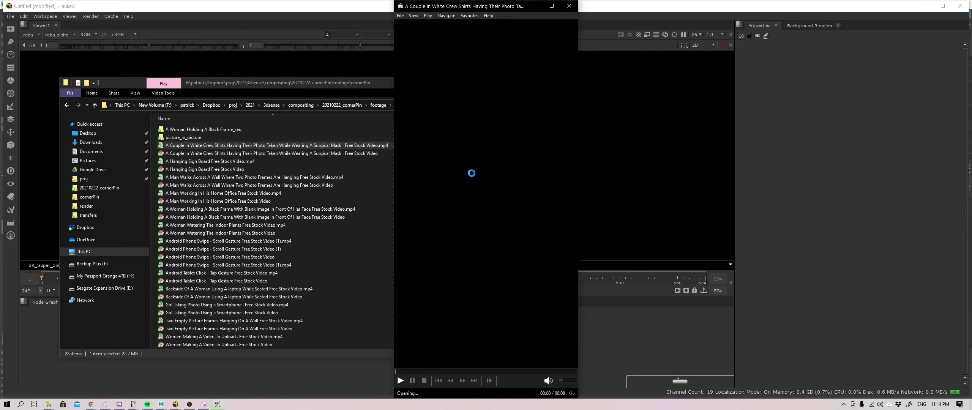
double_click(227, 161)
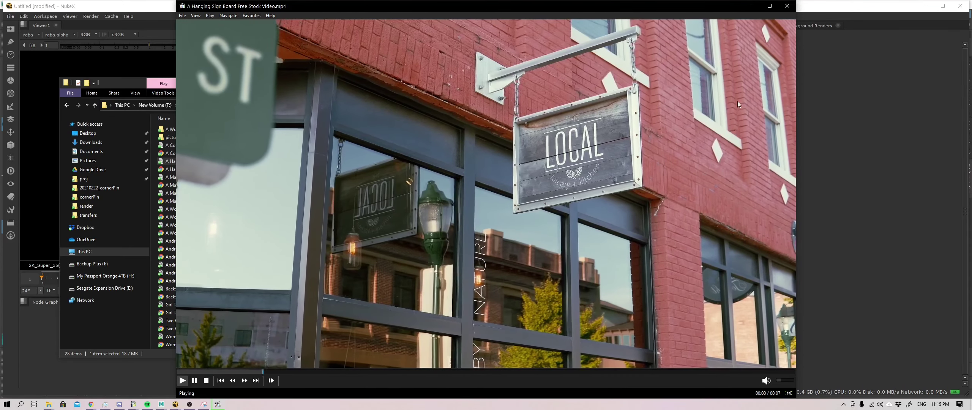
key("alt+F4")
left_click(255, 195)
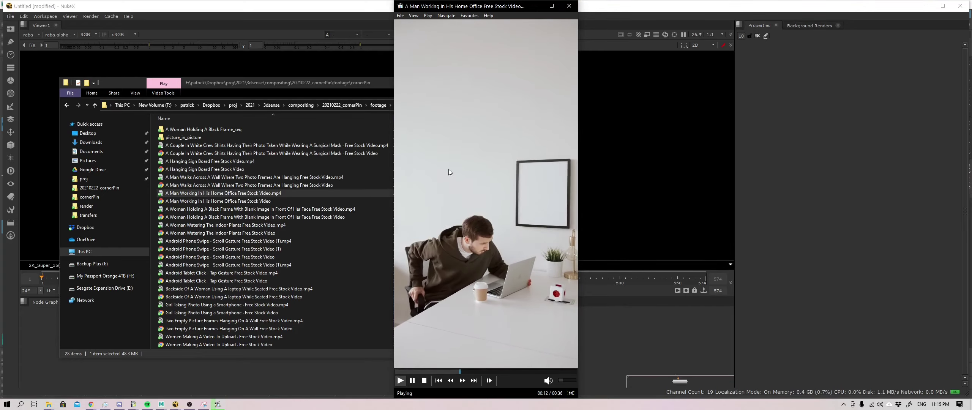
left_click(568, 5)
left_click(255, 217)
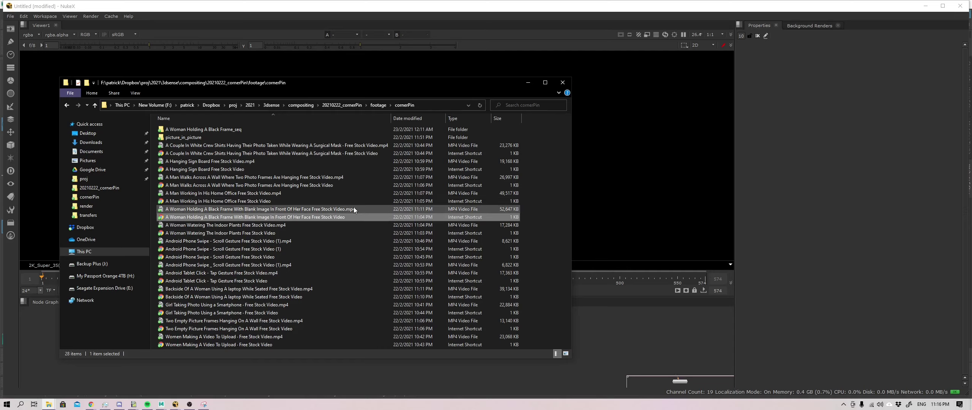
Open the picture_in_picture folder and preview the embracing couple, red hoodie, blue background and woman submerging in lake water clips.
double_click(184, 137)
left_click(250, 153)
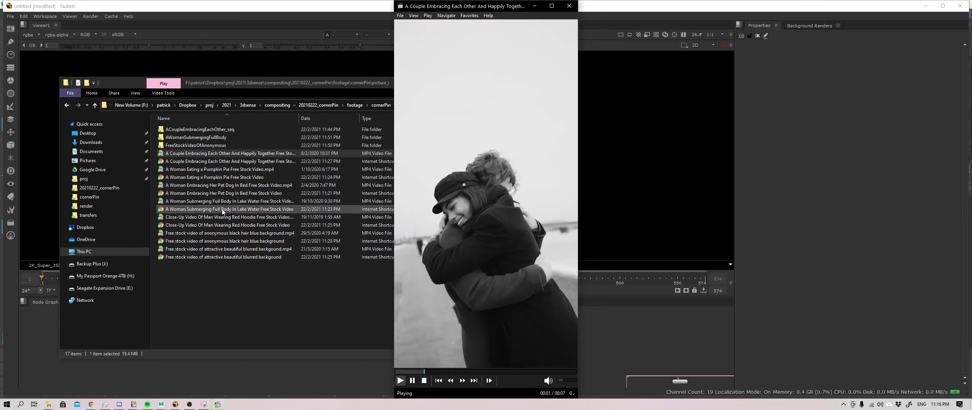
double_click(228, 217)
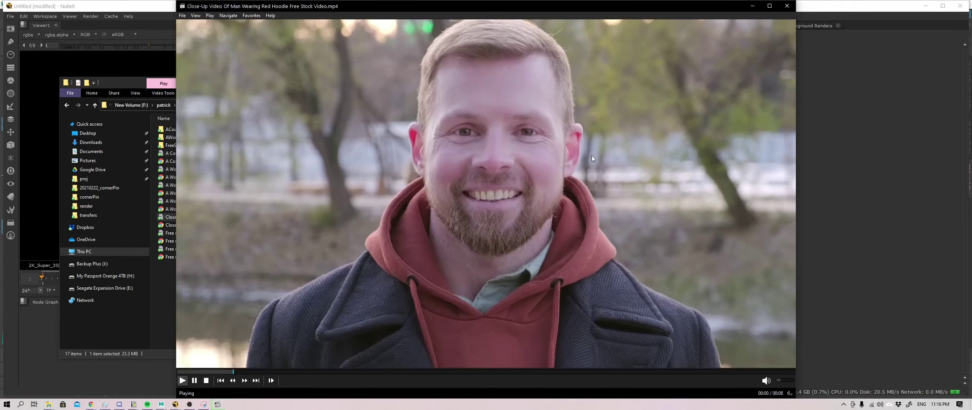
double_click(170, 233)
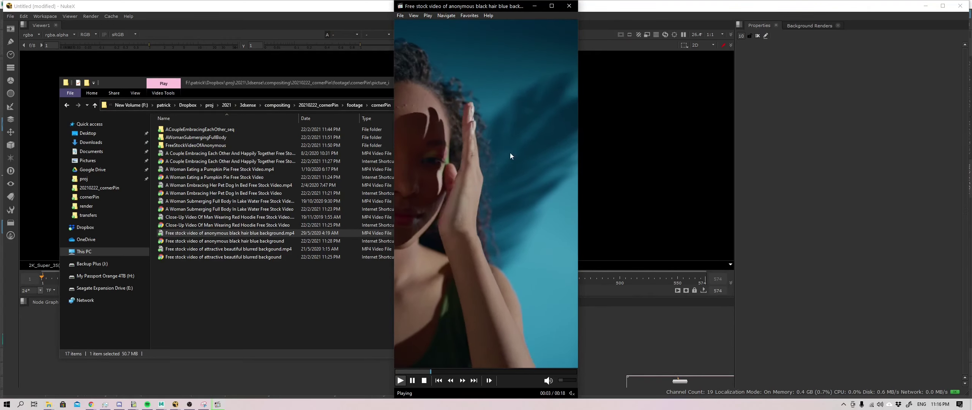
left_click(568, 5)
left_click(263, 202)
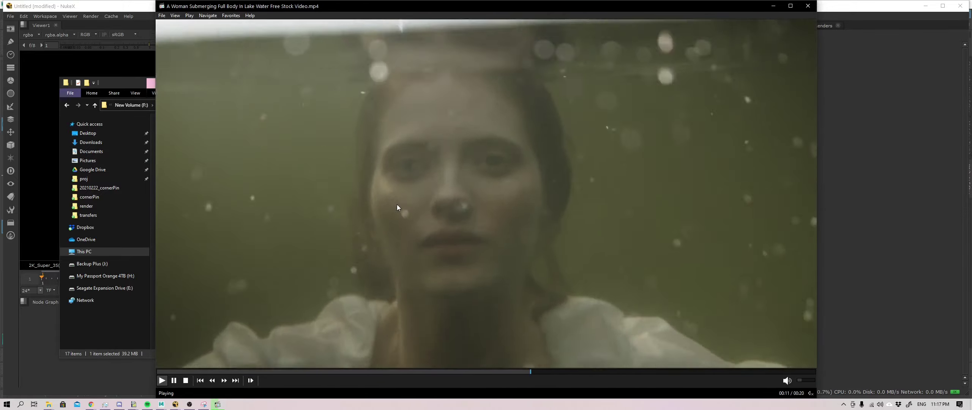
left_click(808, 7)
In NukeX, read in the Woman Holding A Black Frame With Blank Image stock video, reposition its Read node and display it in the viewer.
key("r")
double_click(435, 163)
double_click(482, 201)
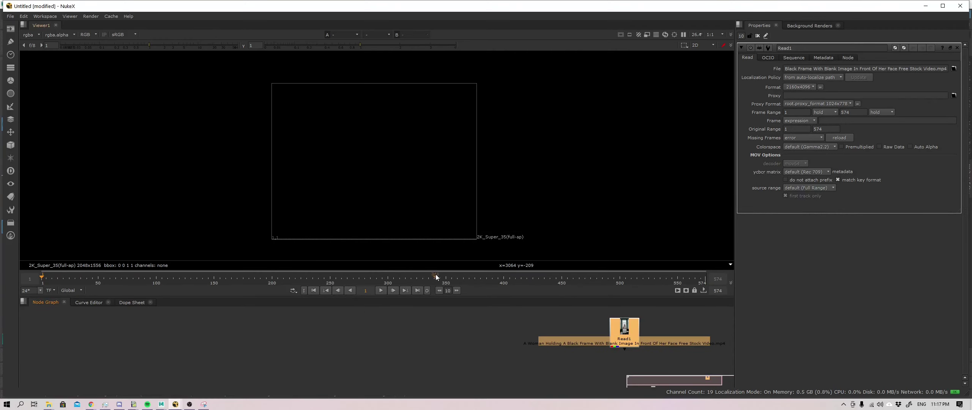
left_click_drag(617, 337, 322, 346)
key("1")
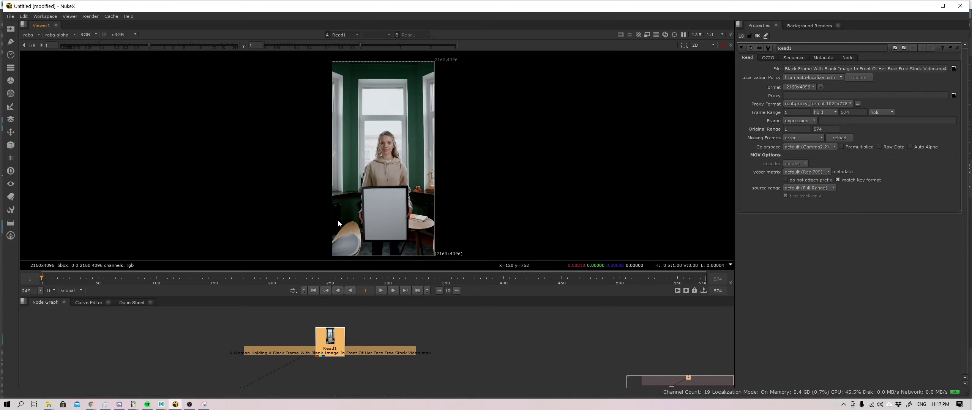
scroll(401, 211, "up", 2)
scroll(401, 207, "down", 2)
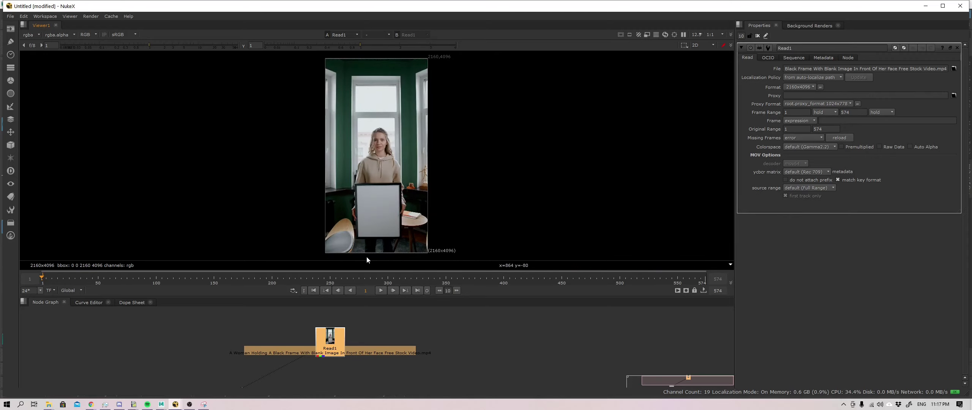
key("alt+Tab")
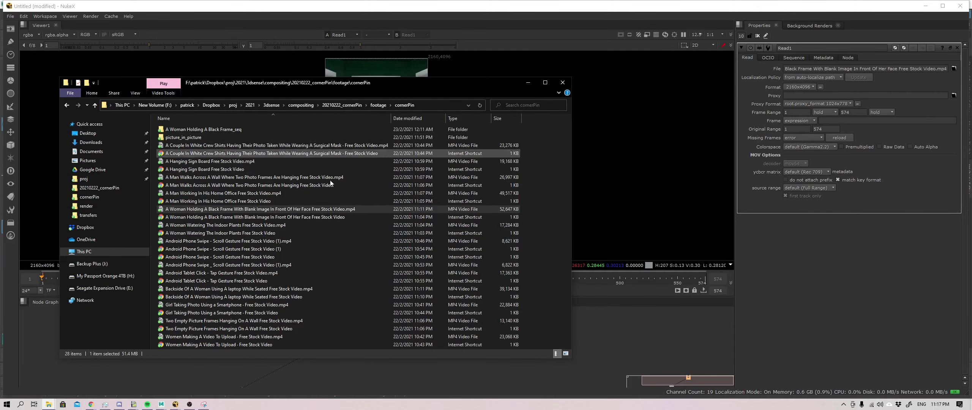
left_click(625, 326)
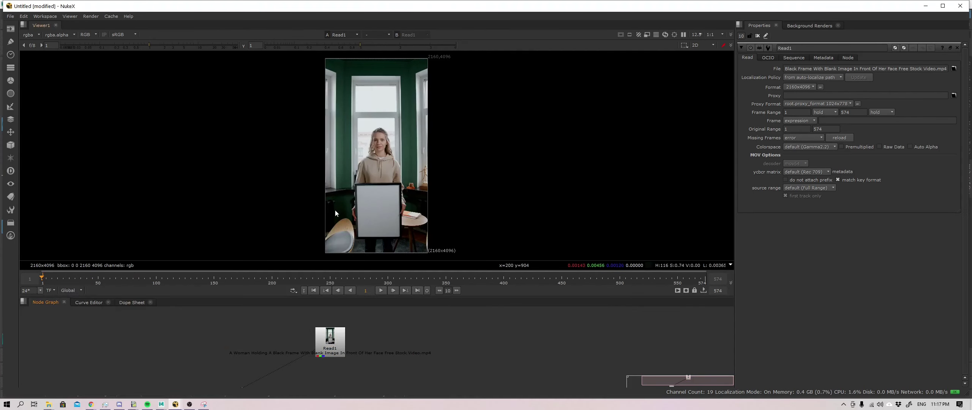
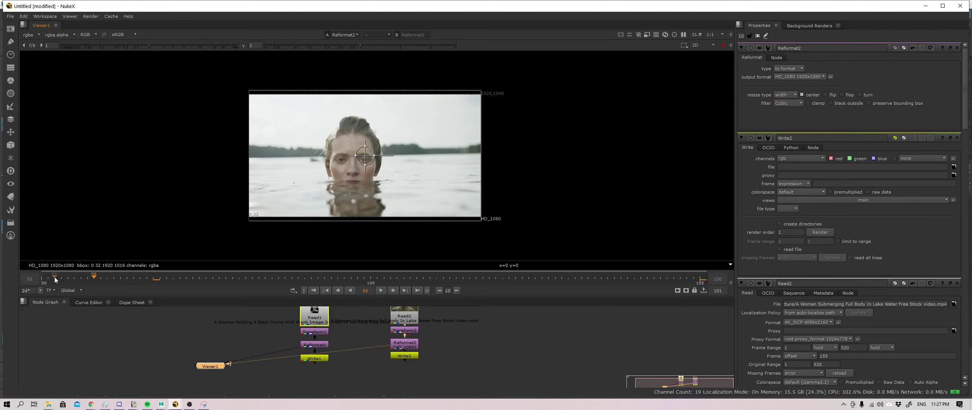
Review the reformatted underwater woman footage at frames 50 and 104.
left_click(44, 279)
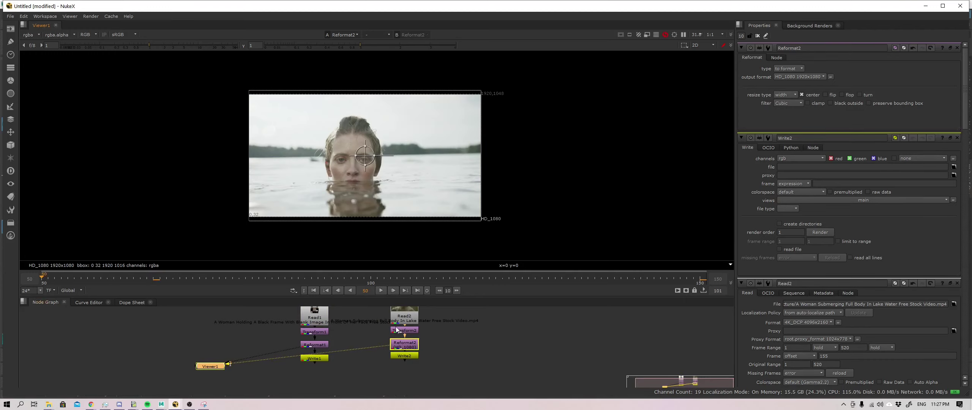
left_click(397, 279)
middle_click_drag(493, 342, 484, 367)
left_click(305, 332)
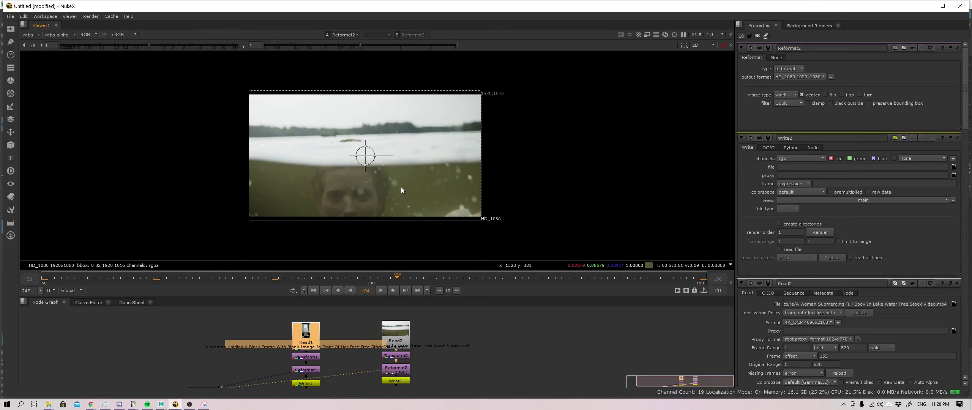
Go to frame 125 and set the Reformat2 node's resize type to height.
left_click(474, 279)
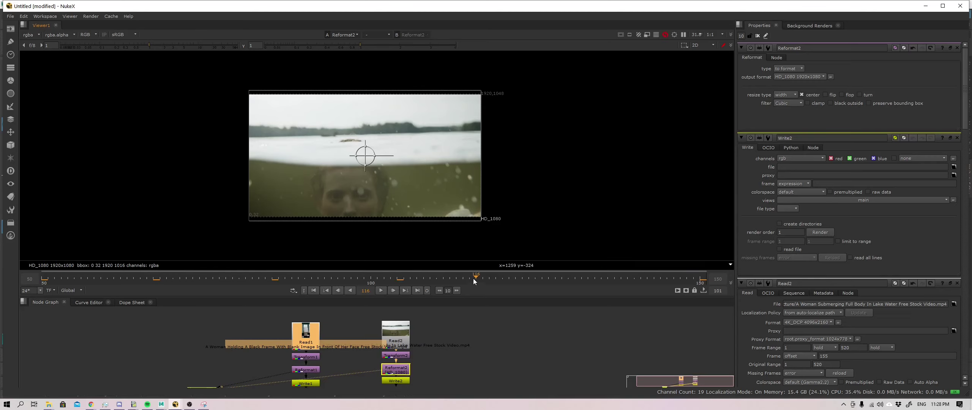
left_click(534, 279)
left_click(785, 95)
left_click(785, 103)
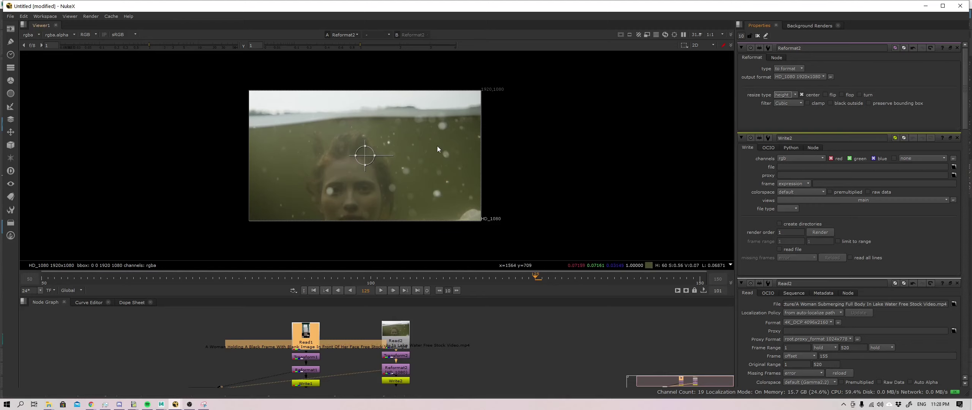
Check how the reformatted underwater footage fills the HD frame through the remaining frames up to 150.
left_click(588, 276)
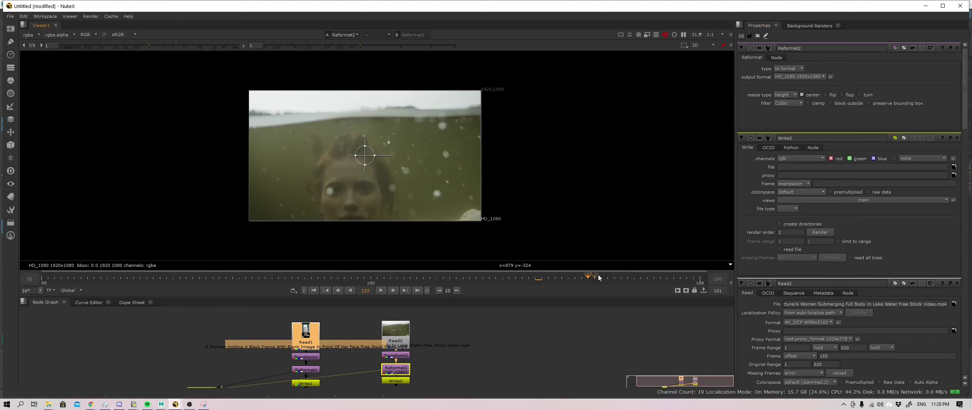
left_click(648, 278)
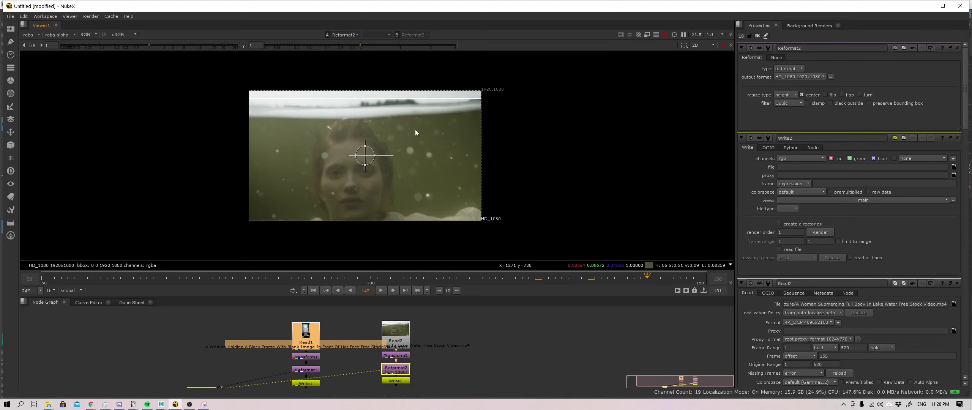
left_click(686, 277)
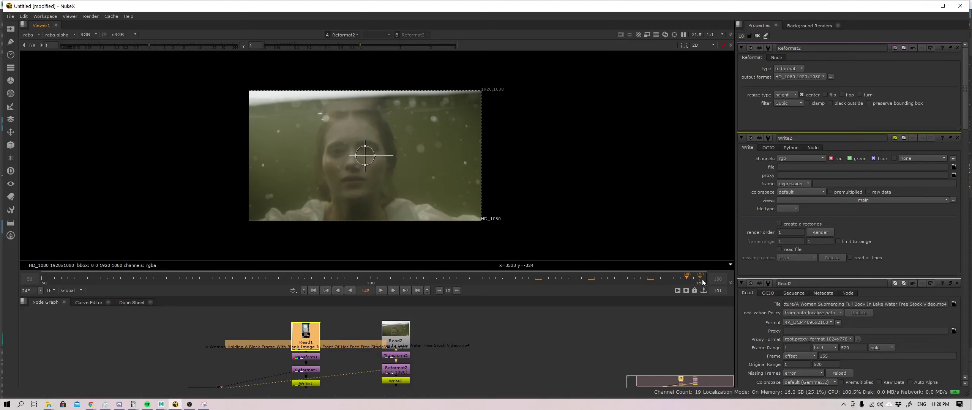
left_click(702, 280)
Show the Write2 settings, inspect the AWomanSubmergingFullBody PNG sequence and its parent folder in File Explorer, and return to NukeX.
left_click(395, 381)
left_click(49, 403)
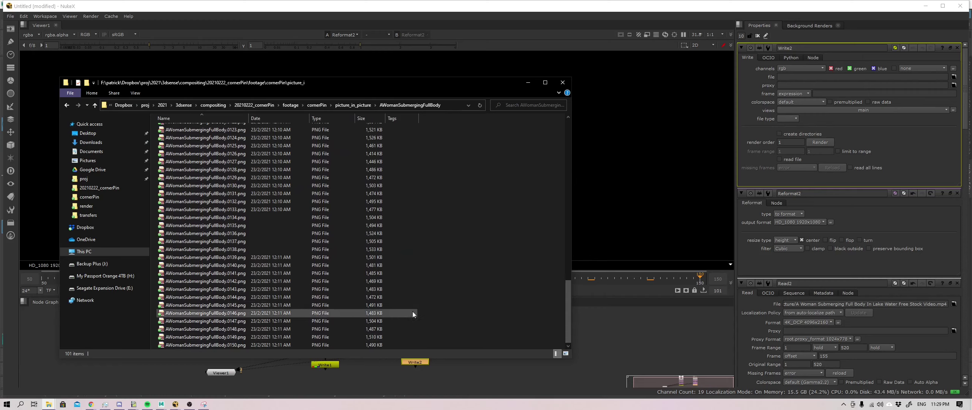
left_click(359, 105)
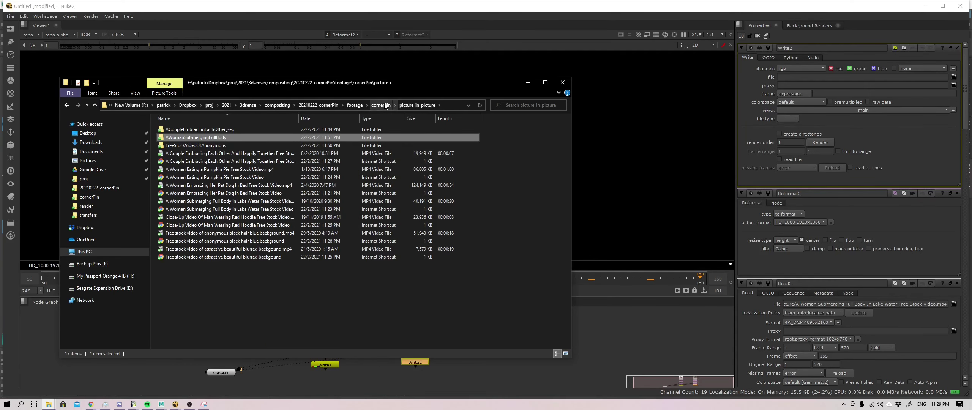
left_click(460, 374)
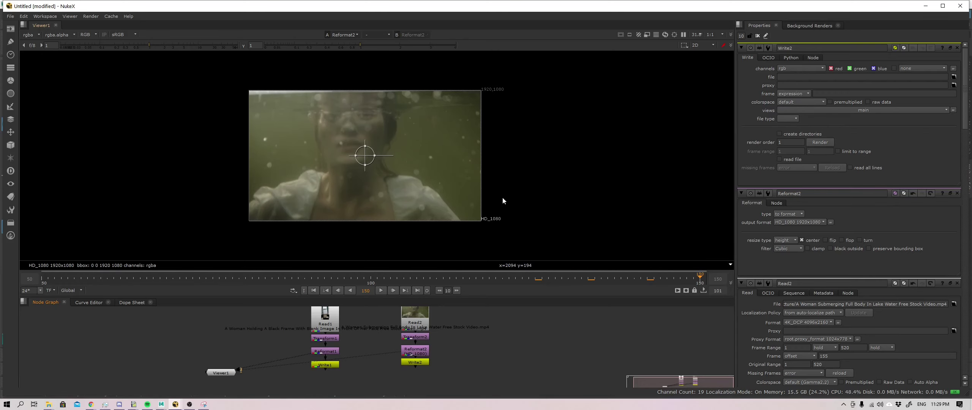
Select the node branches of both clips and save the script as prep.nk in the 20210222_cornerPin footage folder.
key("alt+Tab")
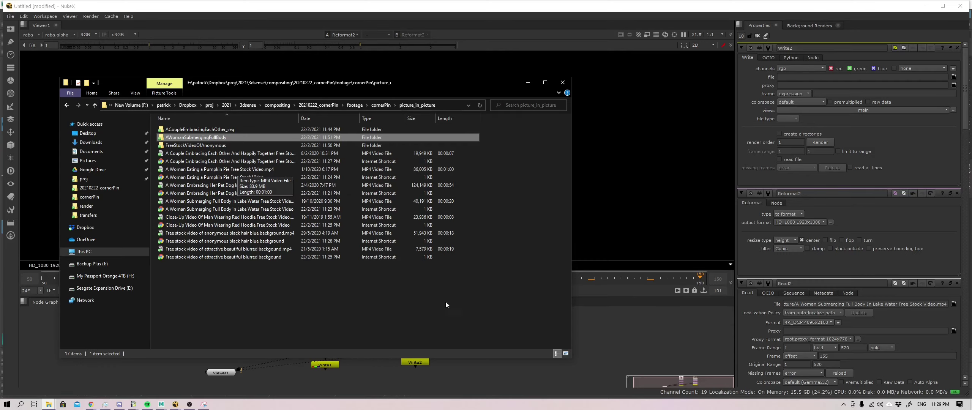
left_click(432, 375)
scroll(432, 374, "down", 3)
left_click_drag(454, 379, 322, 316)
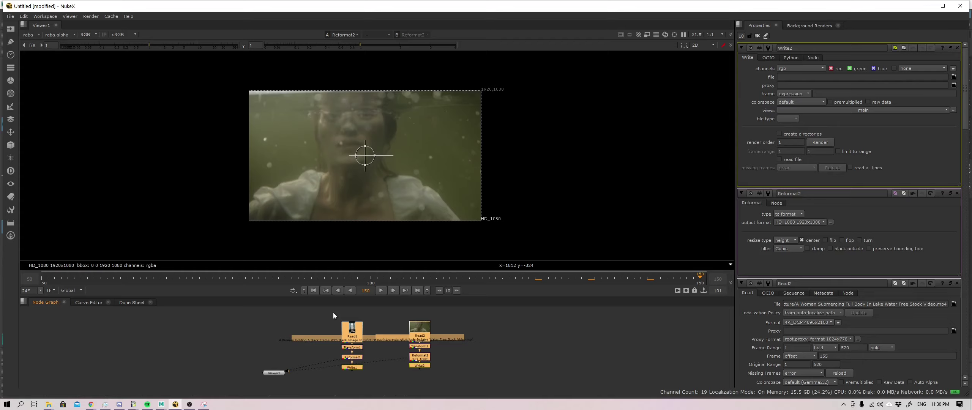
left_click_drag(333, 315, 499, 378)
mouse_move(479, 364)
middle_mouse_down()
mouse_move(480, 381)
mouse_move(475, 365)
middle_mouse_up()
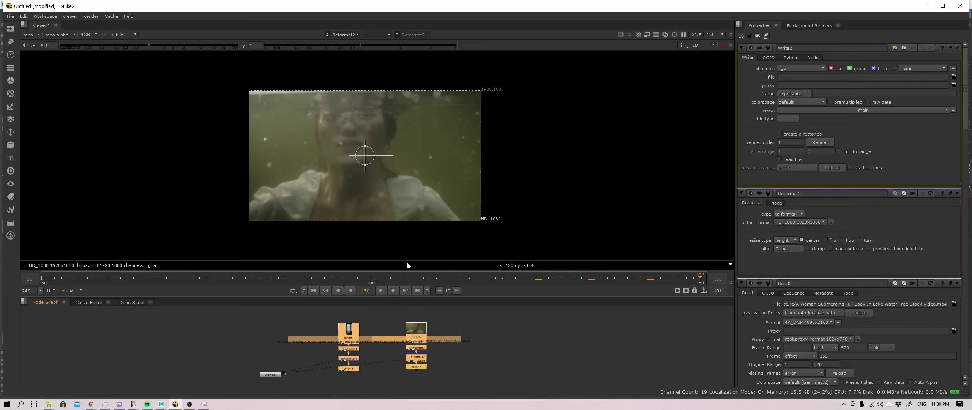
key("ctrl+s")
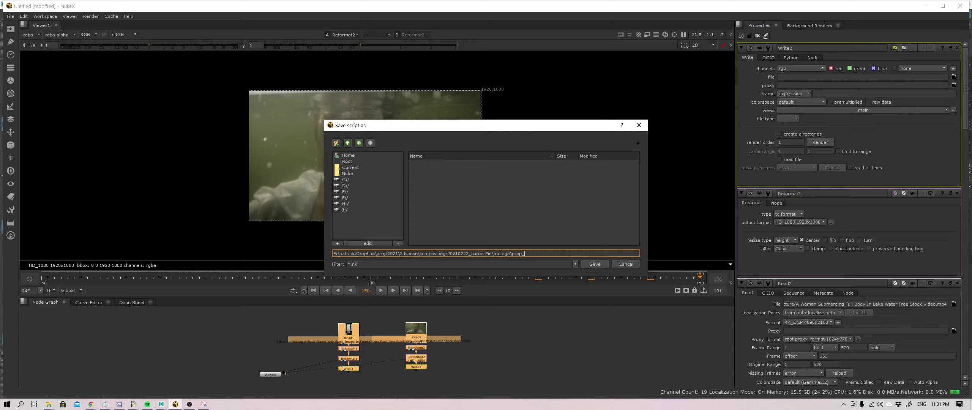
type("prep.nk")
key("Return")
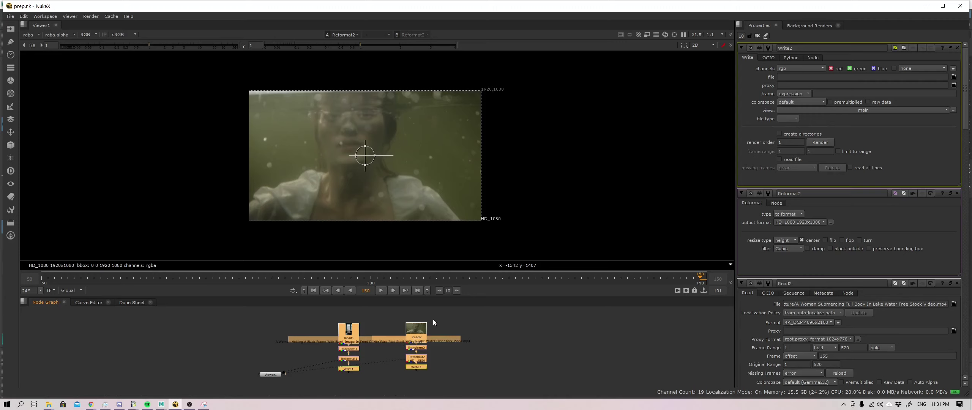
Delete the existing node branches and read in the AWomanHoldingBlackFrame.####.png sequence.
key("s")
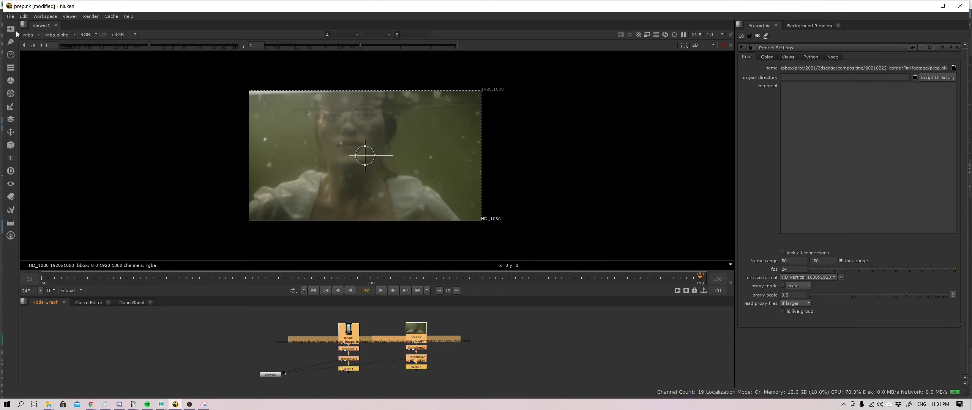
key("Delete")
key("r")
double_click(491, 215)
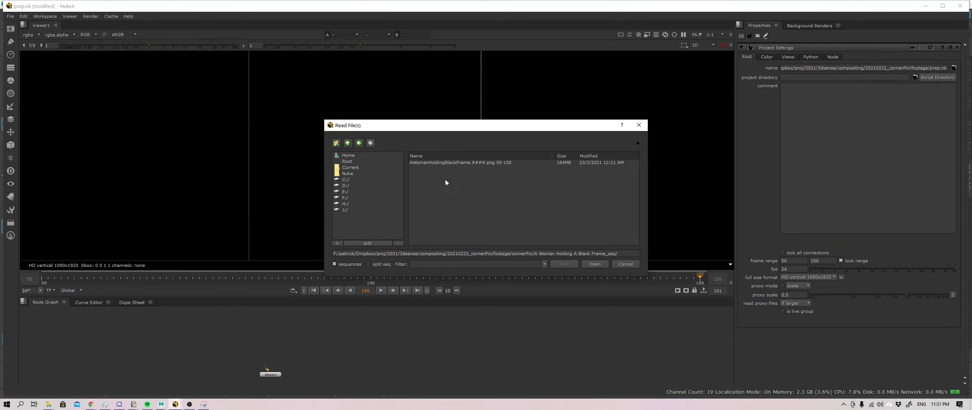
left_click(451, 163)
left_click(594, 264)
Set the project's full size format to HD_1080 1920x1080, then move Read1 over the Viewer node and view it.
left_click(809, 277)
left_click(823, 284)
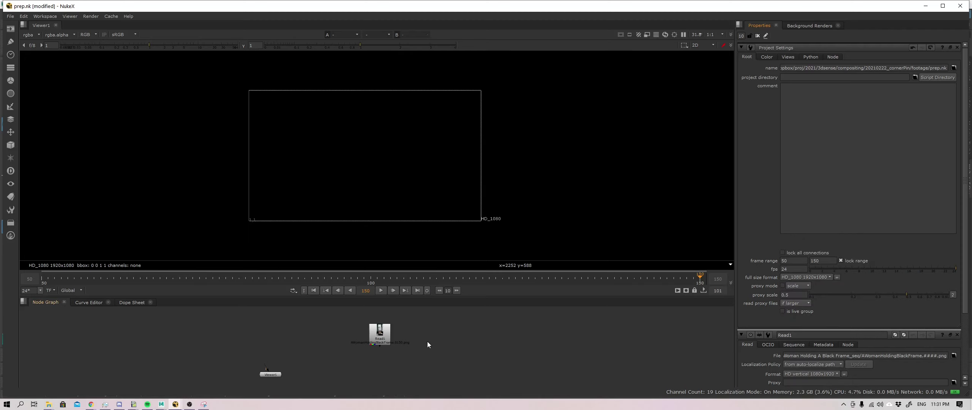
left_click_drag(379, 332, 337, 332)
double_click(337, 332)
key("1")
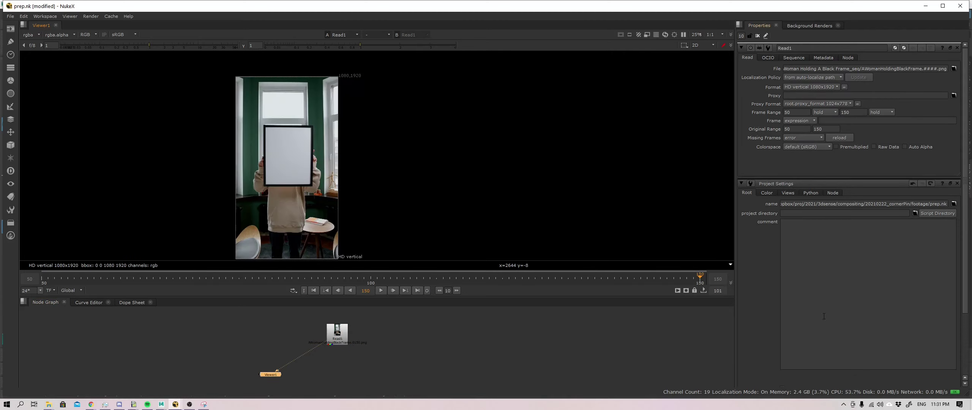
scroll(769, 299, "down", 3)
left_click(337, 332)
Read in the AWomanSubmergingFullBody.####.png sequence from the picture_in_picture/AWomanSubmergingFullBody folder.
left_click(954, 68)
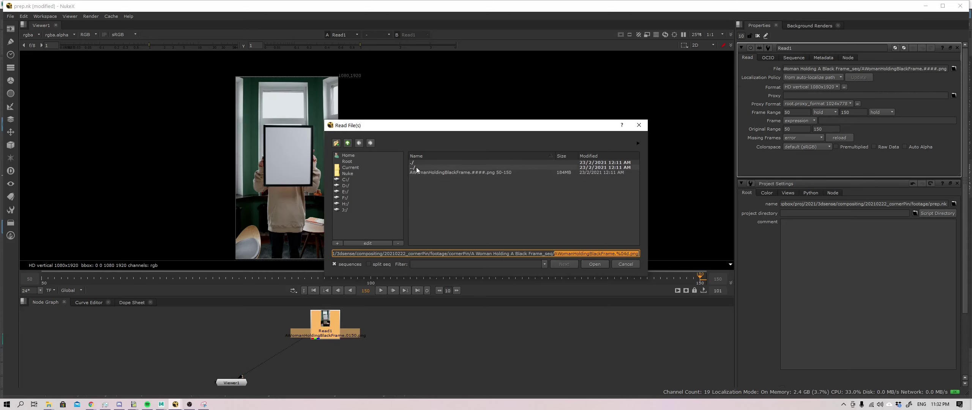
double_click(412, 167)
scroll(464, 186, "down", 3)
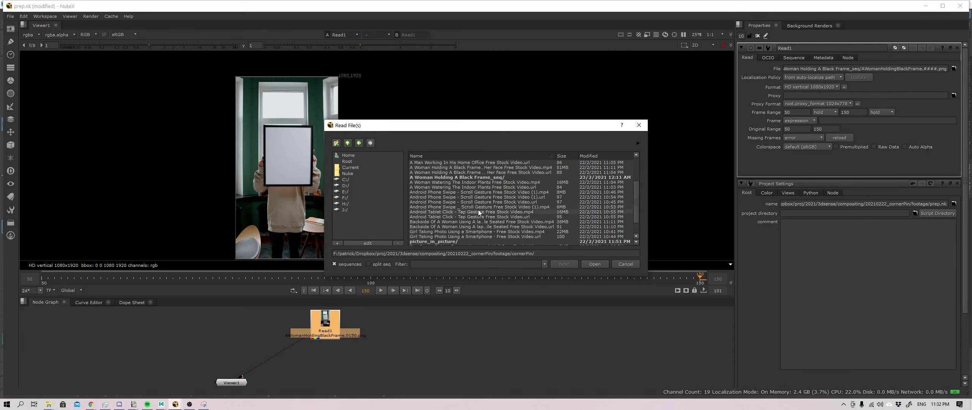
left_click(449, 242)
double_click(449, 243)
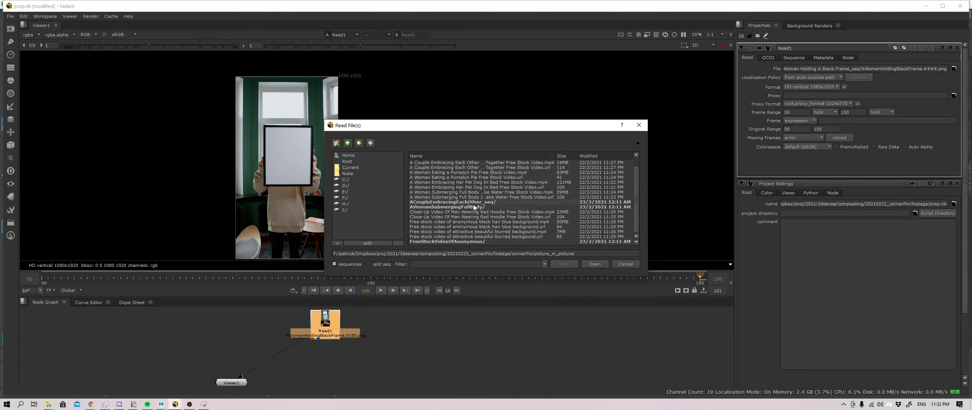
double_click(486, 207)
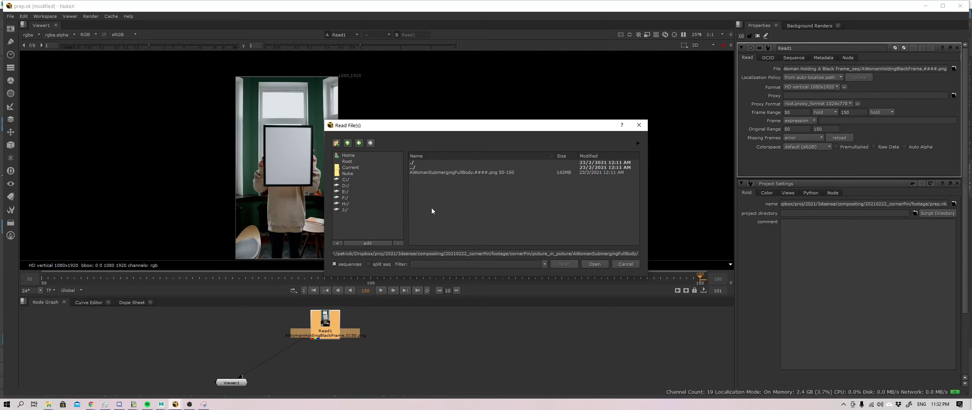
left_click(461, 172)
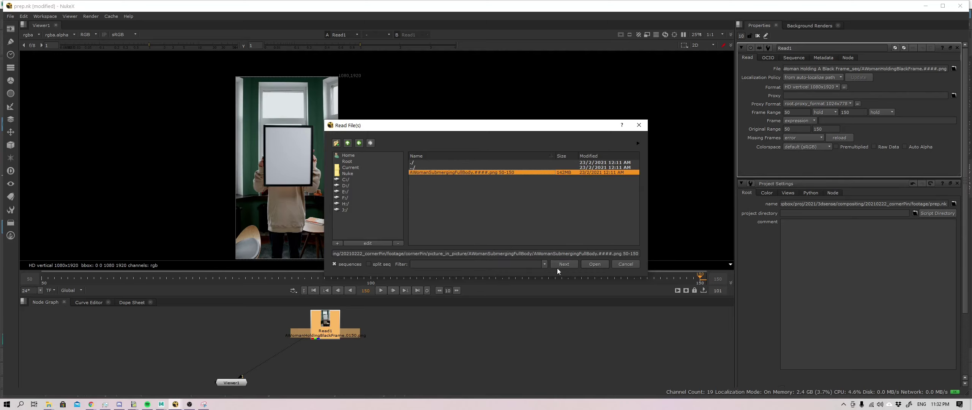
left_click(586, 264)
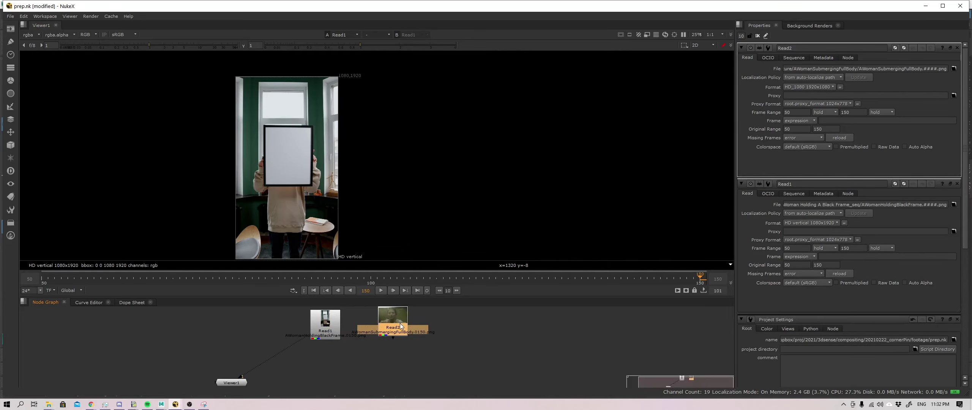
Arrange Read2 beside Read1 in the node graph and show Read1's properties with its blank picture frame in close-up.
left_click_drag(401, 326, 399, 329)
middle_click_drag(453, 330, 437, 340)
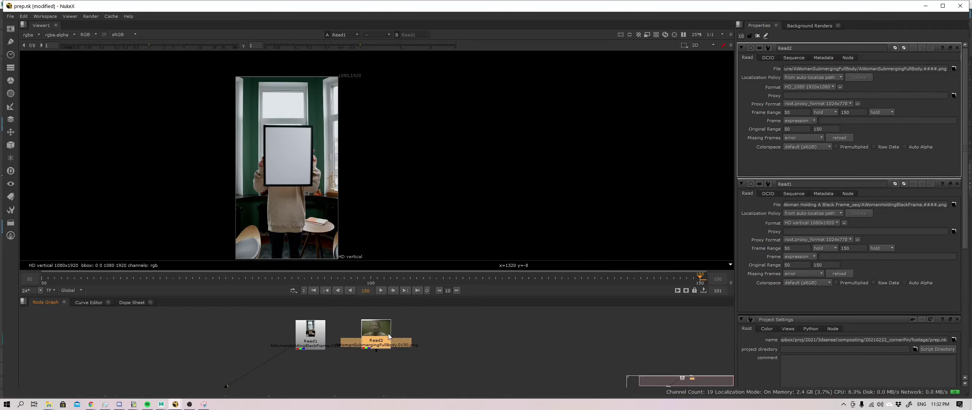
left_click_drag(388, 335, 391, 334)
middle_click_drag(493, 360, 530, 348)
double_click(347, 319)
scroll(291, 239, "up", 5)
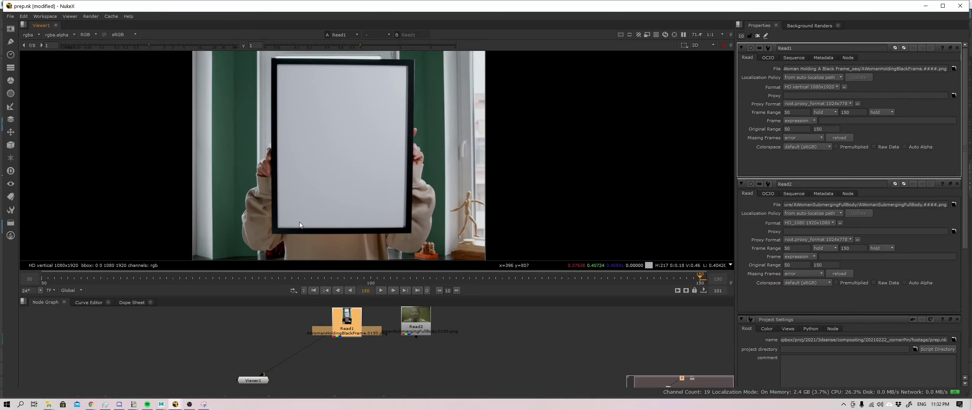
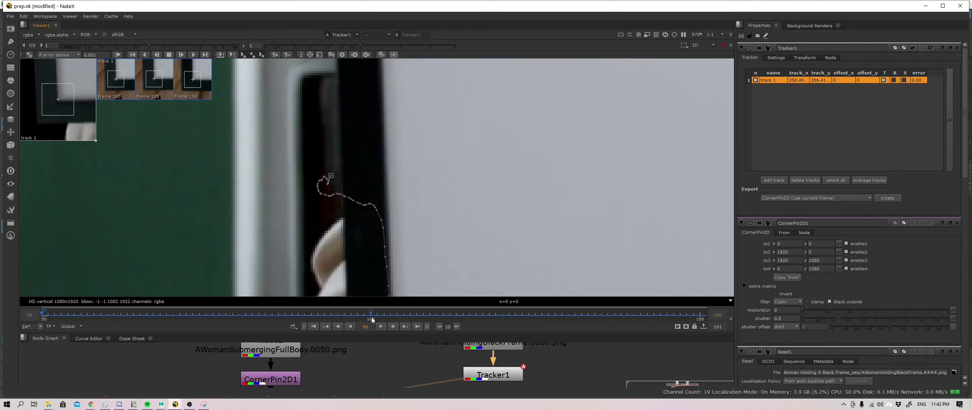
Play through track 1 around frame 100 and try setting a keyframe for it at frame 75.
left_click(372, 317)
key("j")
key("l")
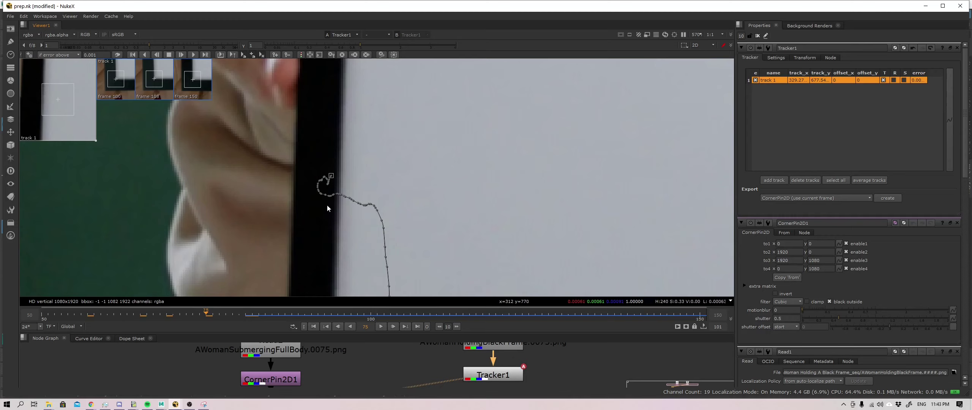
key("z")
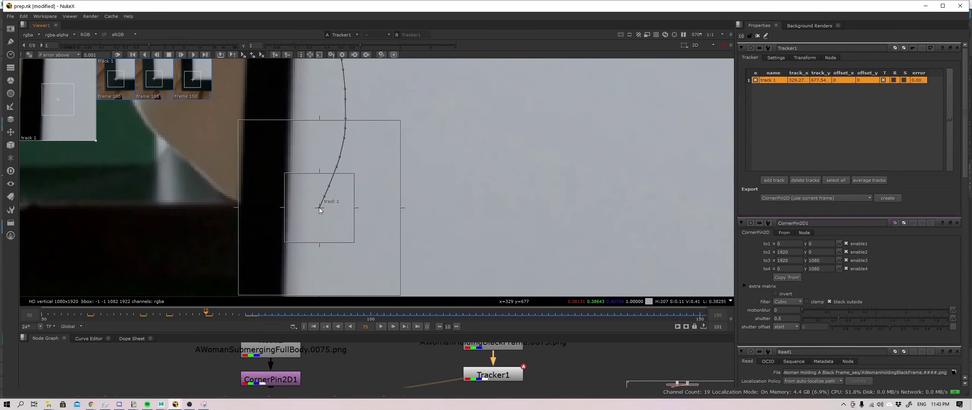
left_click(339, 210)
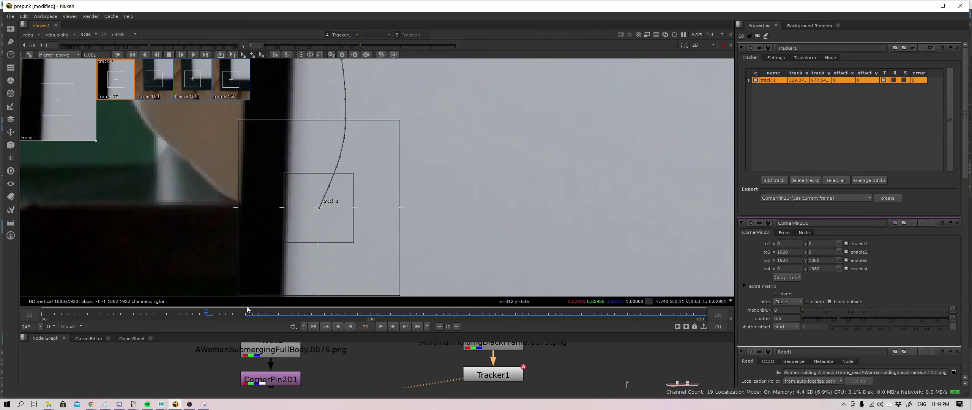
key("ctrl+z")
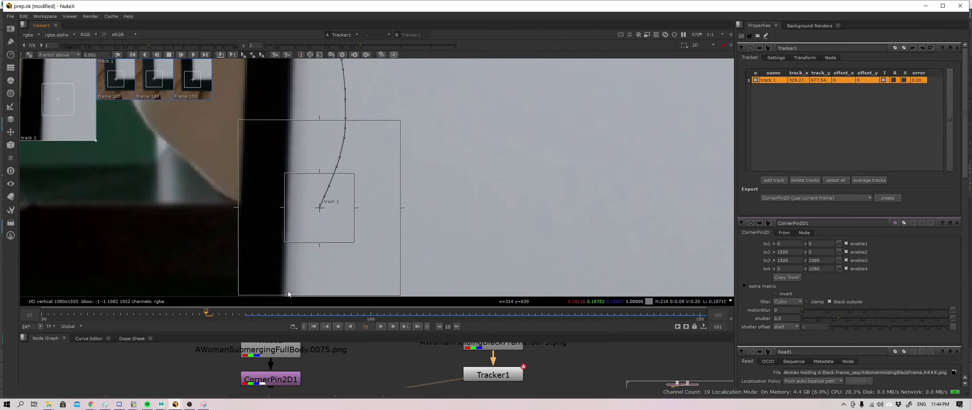
Set track 1 keyframes on the picture frame's lower-left inner corner at frames 81 and 80, and track backwards from there.
key("Right")
key("Right")
key("Right")
key("Right")
key("Right")
key("Right")
left_click(337, 211)
key("Right")
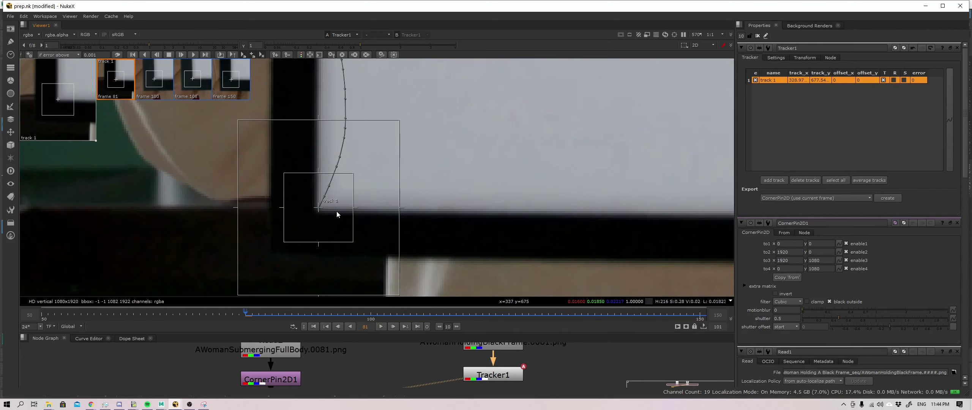
key("Left")
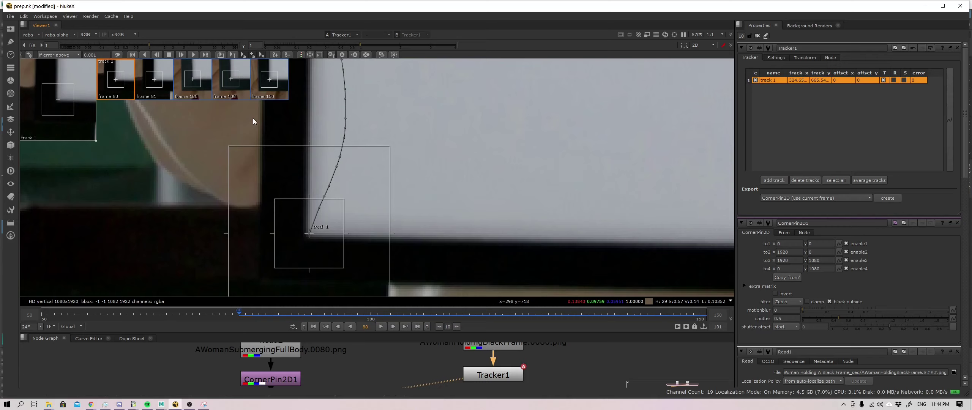
key("Left")
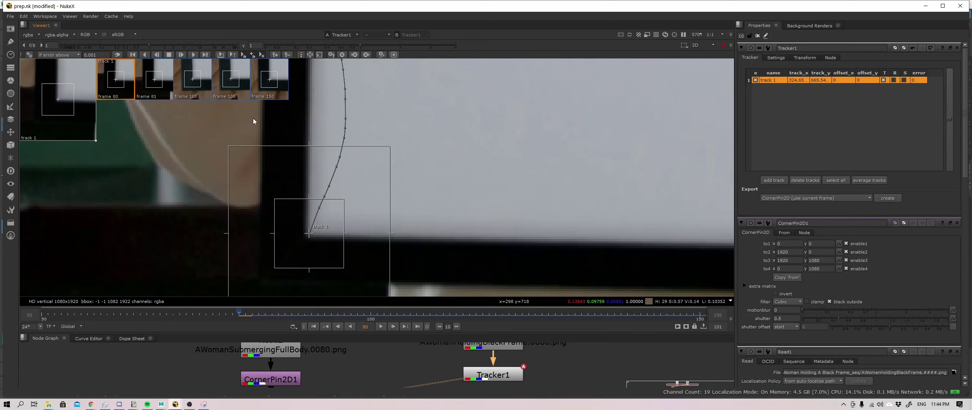
left_click(146, 55)
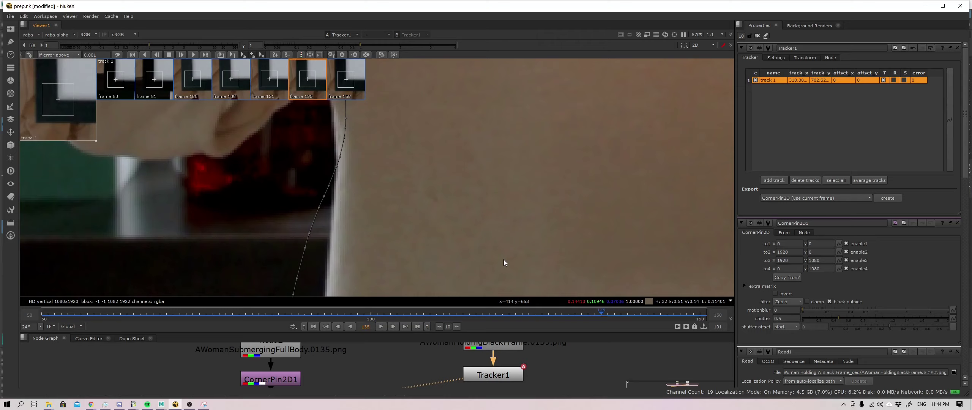
Check track 1 frame by frame onward from frame 135, and scrub back through the shot to frame 50.
key("Left")
key("Right")
key("Right")
key("Right")
key("Right")
key("Right")
key("Right")
key("Right")
key("Right")
key("Right")
key("Right")
key("Right")
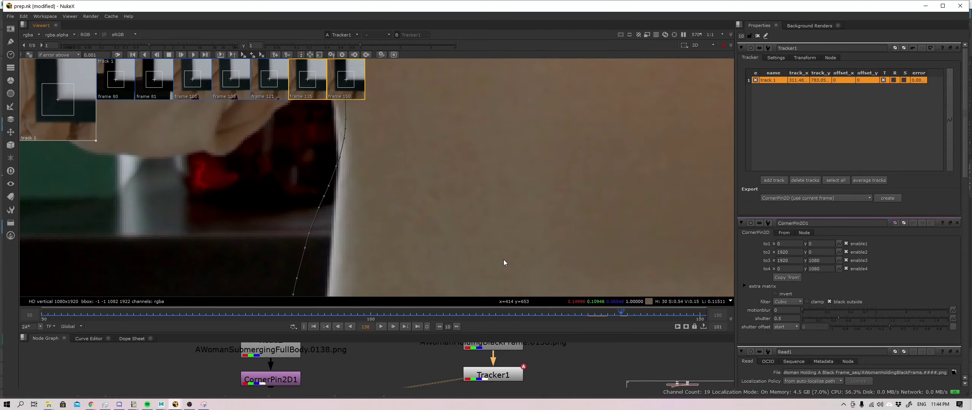
left_click_drag(666, 314, 229, 305)
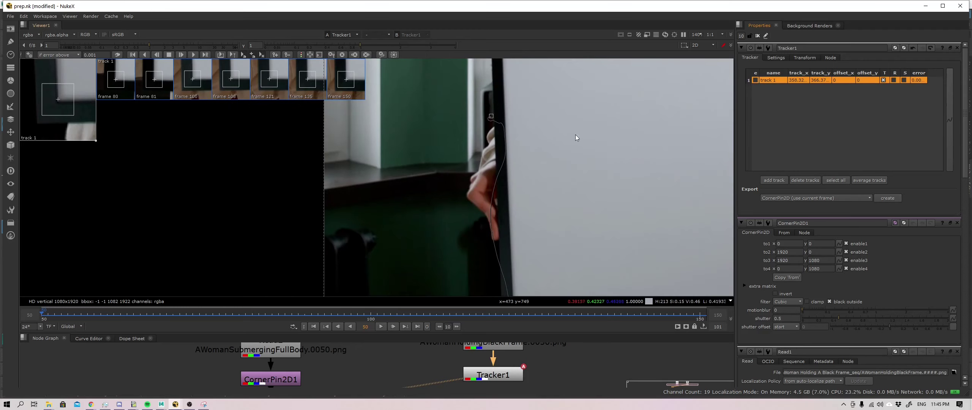
Add a second track to Tracker1 and place it on the picture frame's lower-right corner at frame 50.
scroll(597, 181, "down", 3)
middle_click_drag(598, 180, 508, 170)
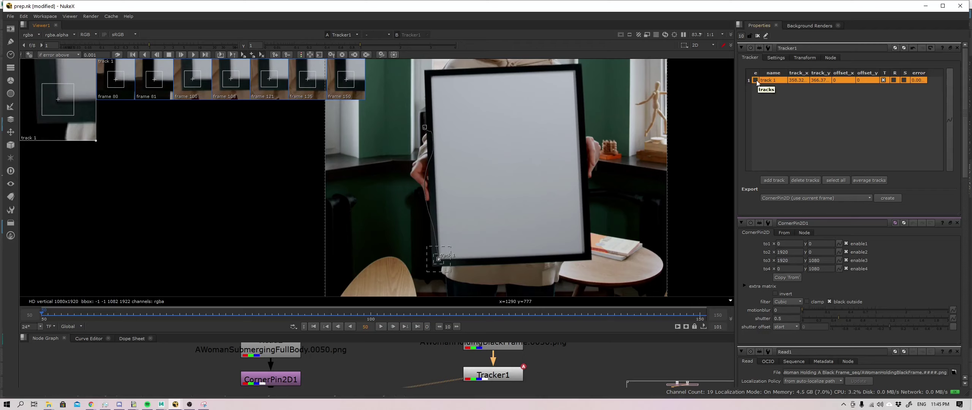
left_click(773, 180)
middle_click_drag(409, 171, 381, 167)
left_click_drag(381, 167, 557, 252)
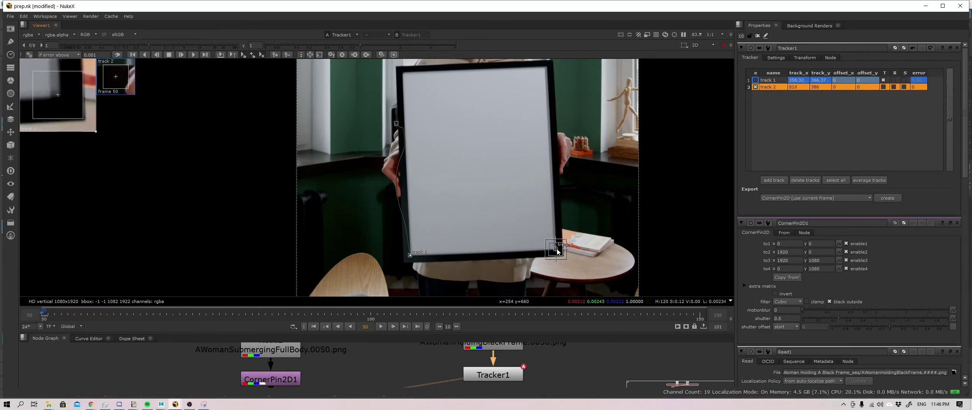
Fine-tune track 2's position and shrink its pattern and search boxes around the picture frame's lower-right inner corner.
left_click_drag(75, 109, 75, 108)
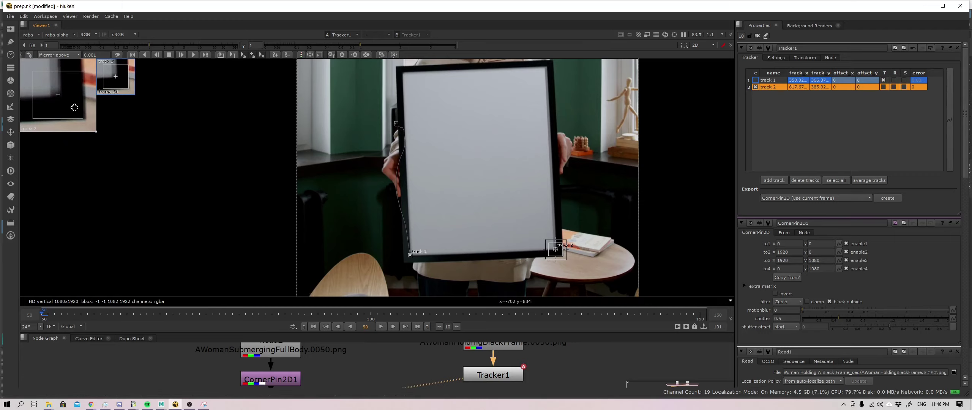
left_click_drag(74, 107, 74, 108)
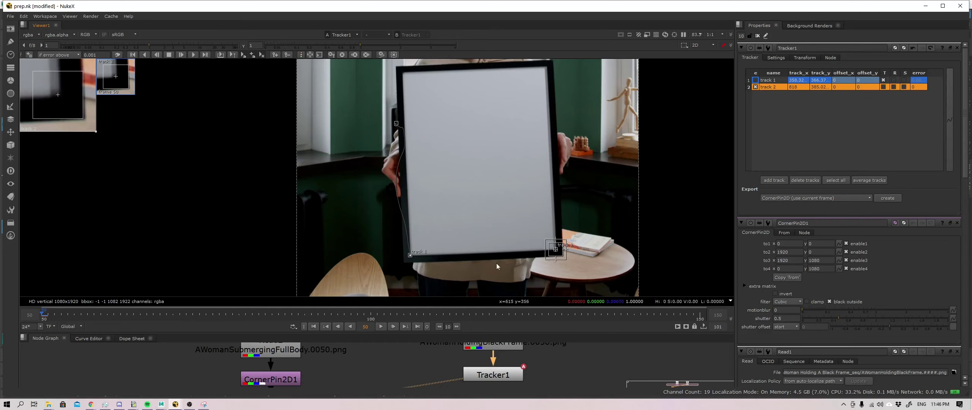
scroll(569, 264, "up", 6)
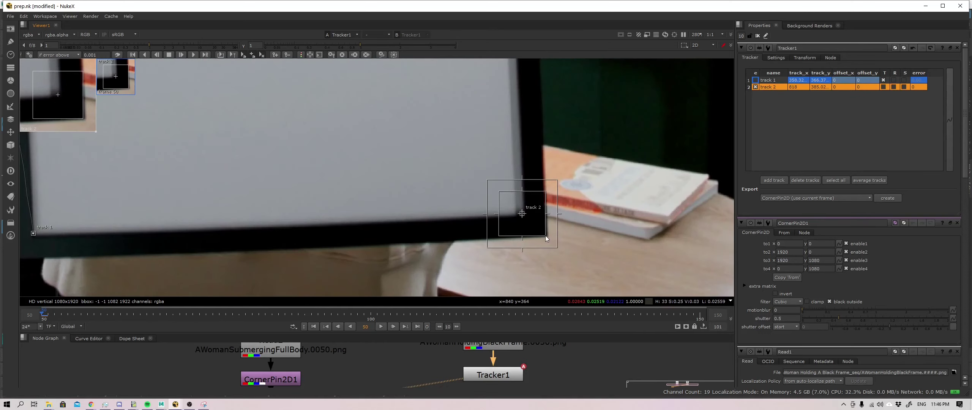
mouse_move(545, 235)
left_mouse_down()
mouse_move(538, 227)
mouse_move(551, 249)
left_mouse_up()
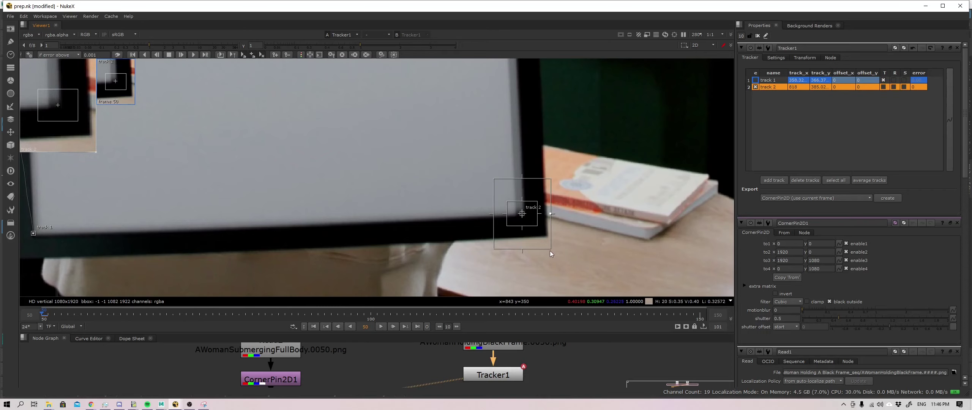
left_click_drag(550, 249, 551, 249)
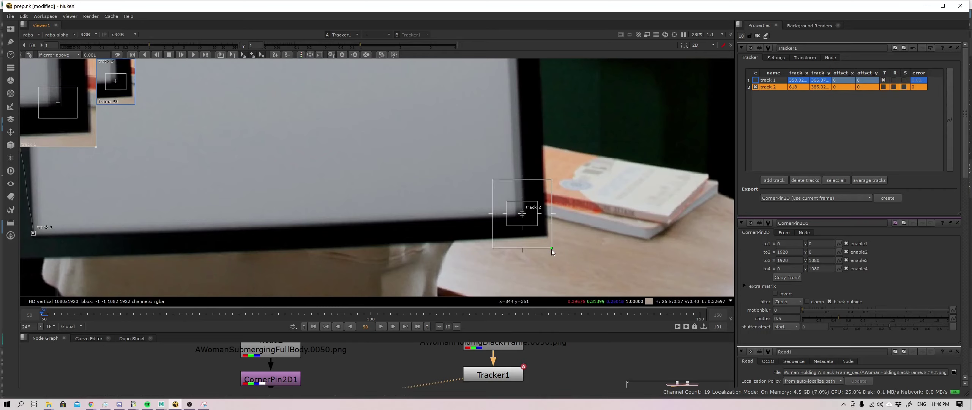
Examine how track 2 sits on the picture frame's lower-right inner corner, close up and in the full shot.
scroll(589, 188, "down", 6)
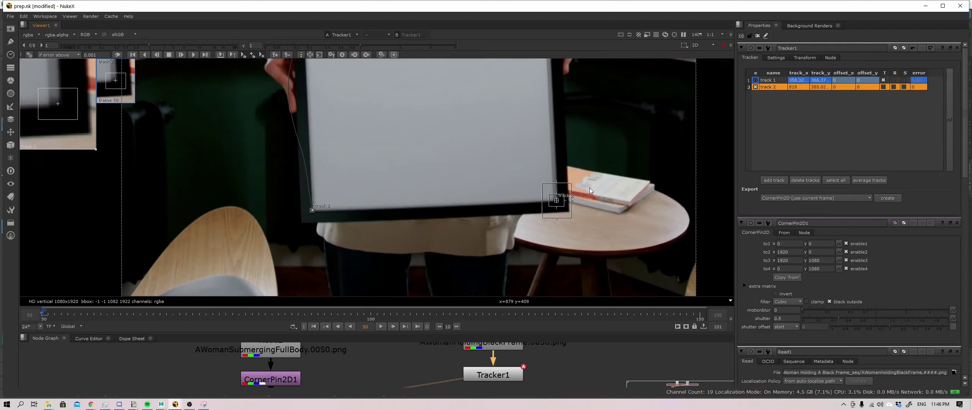
scroll(584, 216, "down", 2)
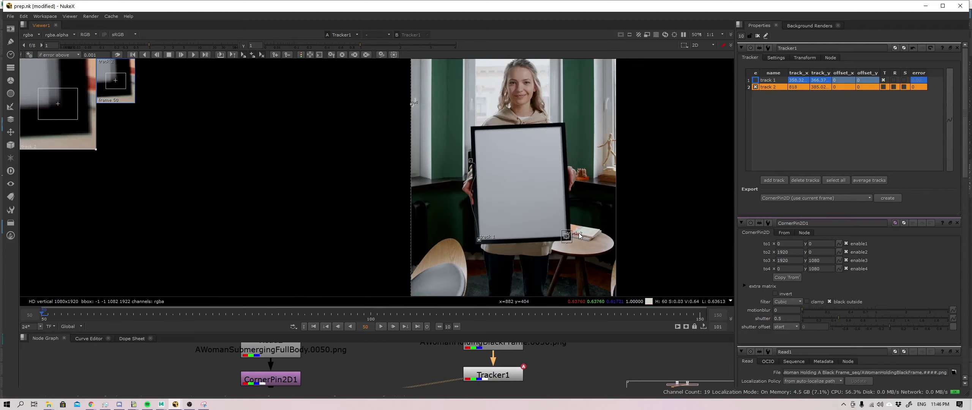
scroll(578, 233, "up", 6)
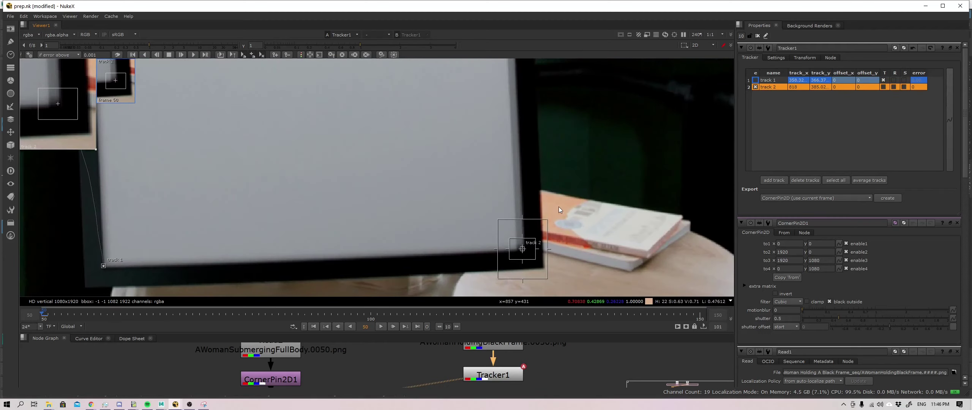
scroll(559, 208, "down", 8)
scroll(601, 230, "up", 6)
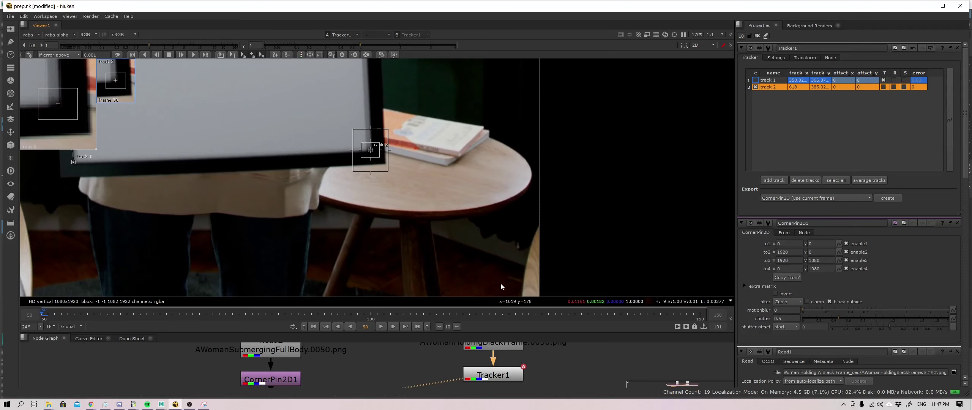
scroll(427, 194, "up", 3)
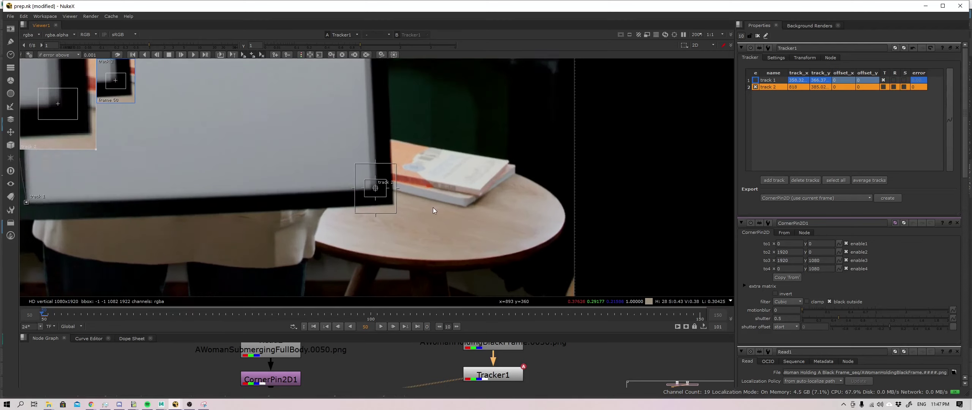
middle_click_drag(413, 178, 413, 199)
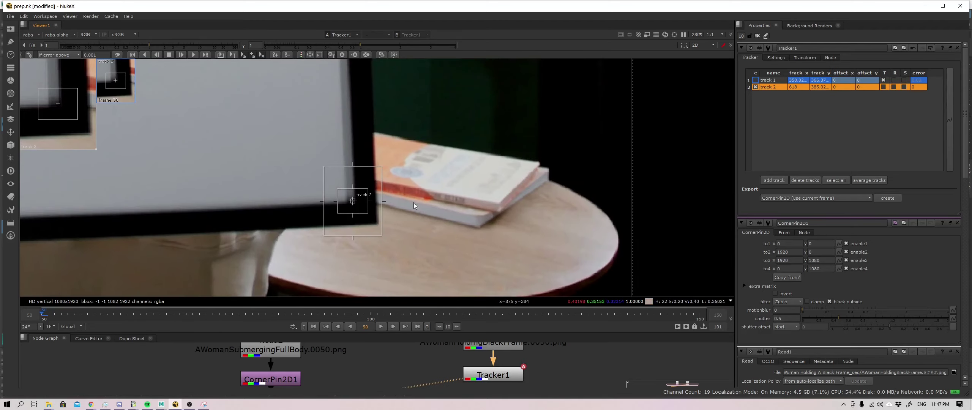
scroll(390, 184, "down", 1)
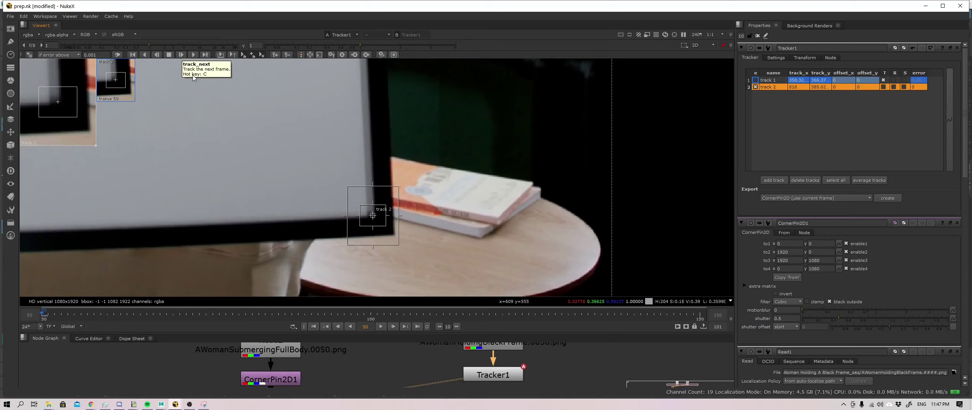
middle_click_drag(340, 176, 349, 174)
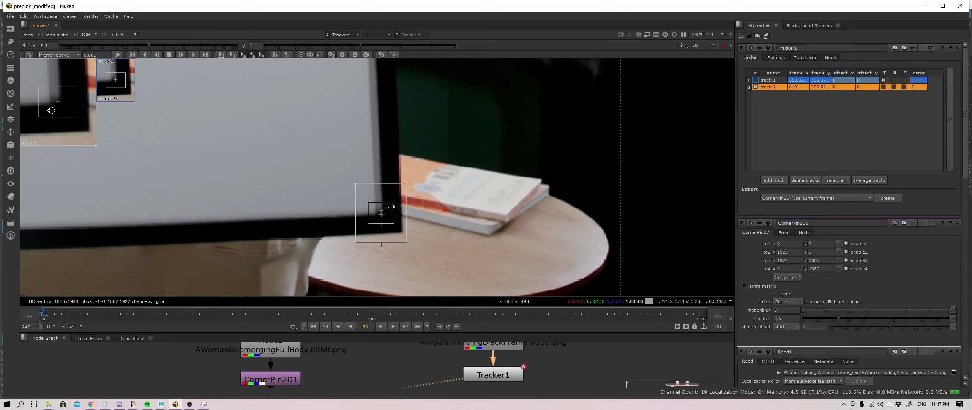
Refit track 2's pattern box around the picture frame's lower-right inner corner at frame 50.
scroll(481, 179, "up", 5)
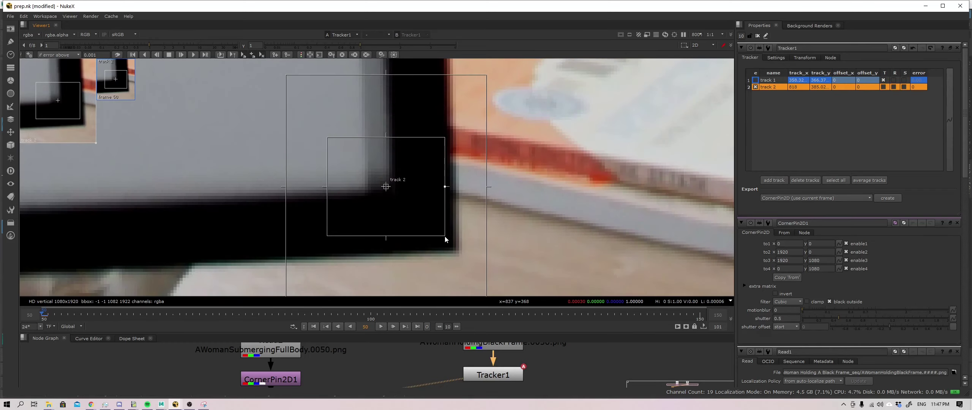
left_click_drag(445, 236, 418, 210)
scroll(418, 211, "down", 3)
left_click_drag(420, 216, 433, 223)
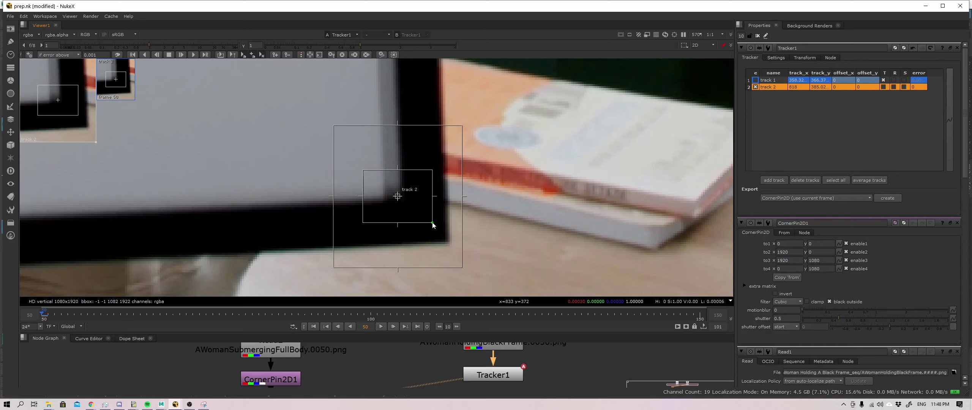
left_click_drag(433, 224, 433, 226)
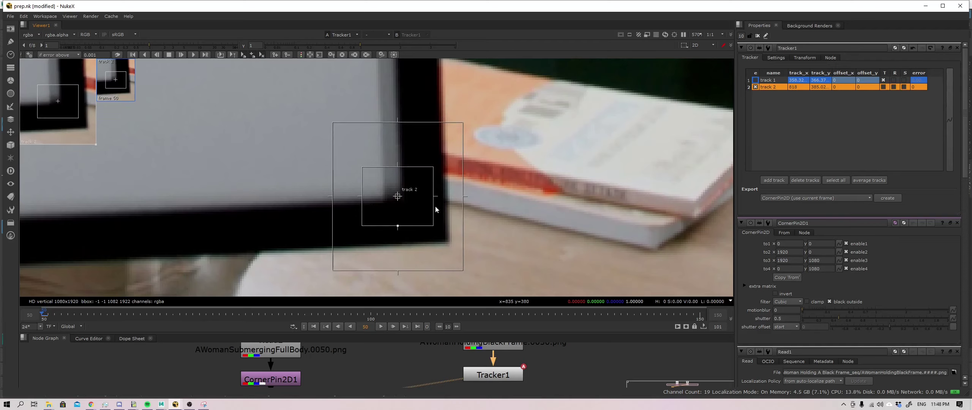
Track track 2 forward frame by frame from frame 50 to frame 68.
left_click(189, 55)
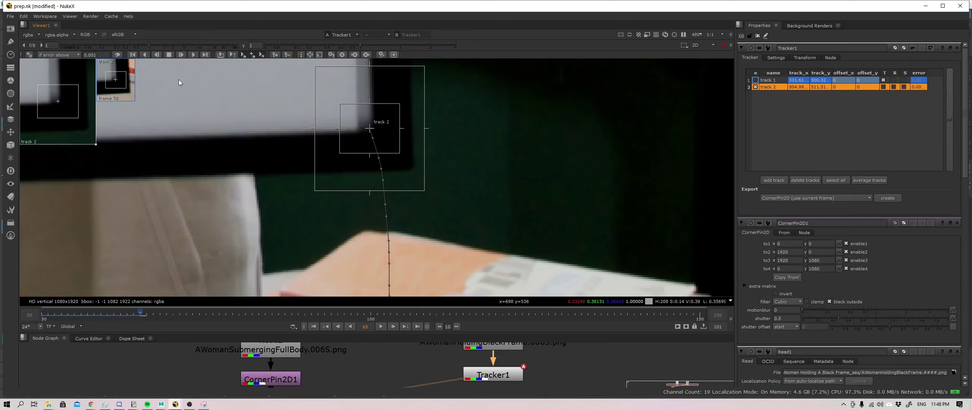
left_click(183, 55)
left_click(182, 55)
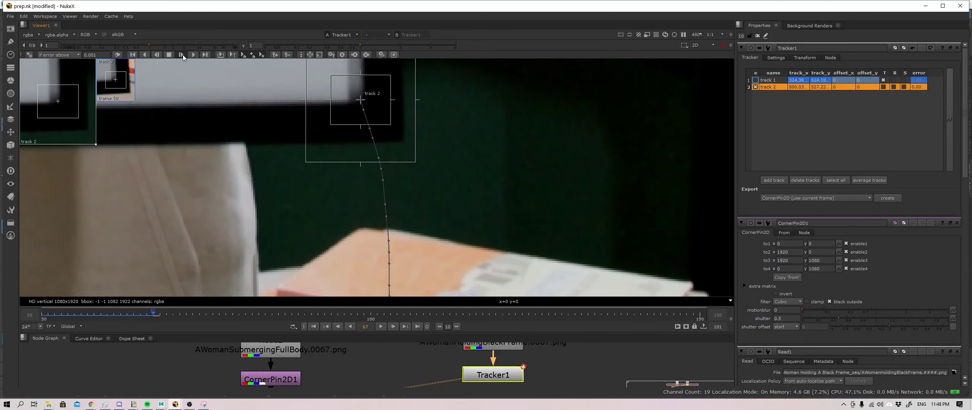
left_click(182, 54)
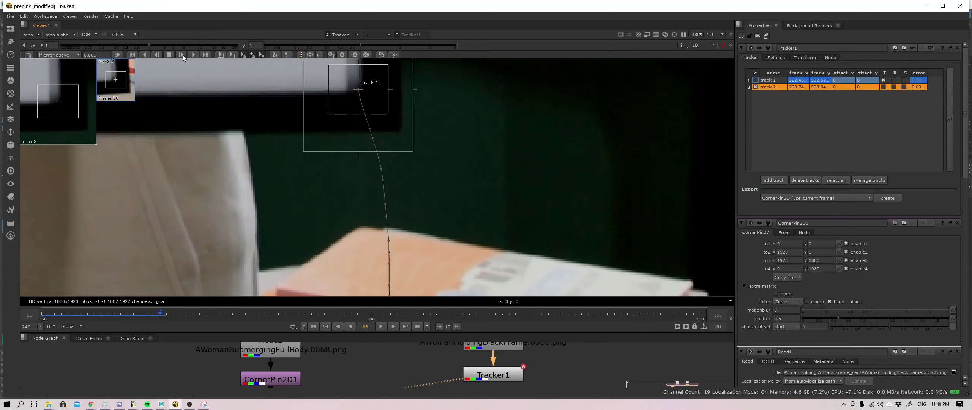
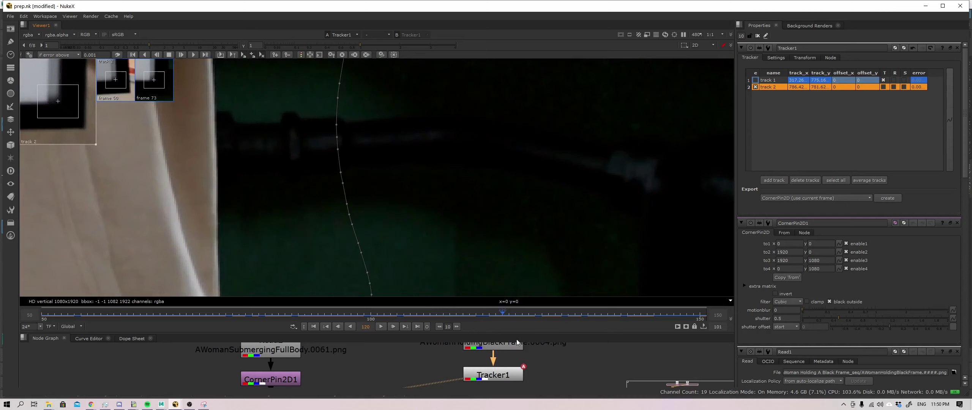
Add a third track at frame 50, place it on the picture frame's upper-right inner corner and enlarge its search box.
key("Home")
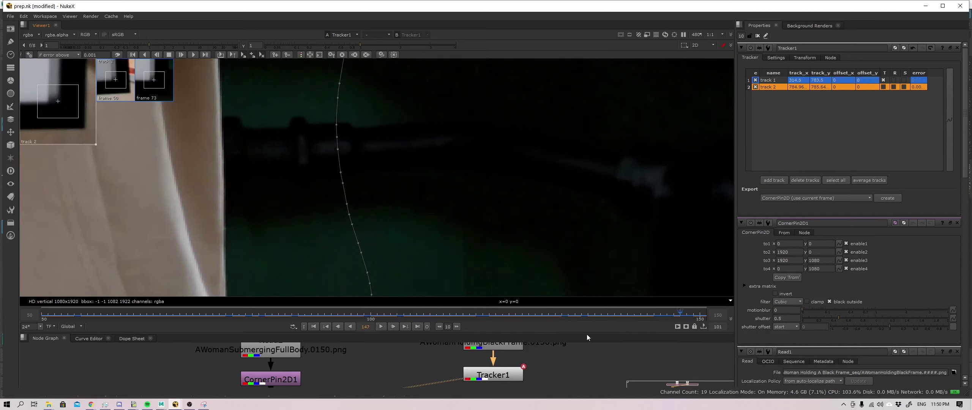
scroll(399, 210, "down", 5)
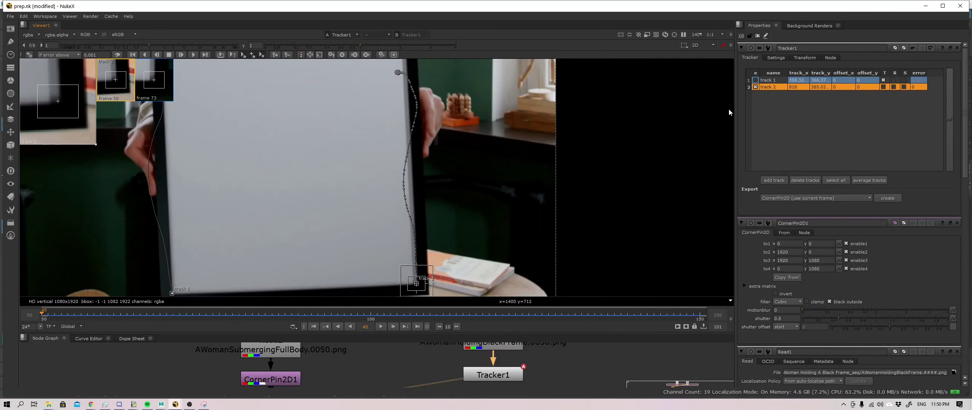
scroll(480, 167, "down", 2)
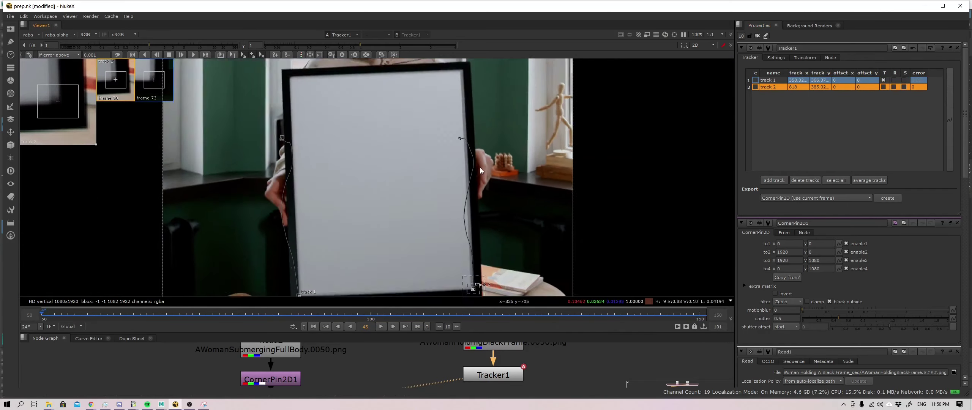
scroll(433, 173, "down", 3)
left_click(314, 326)
scroll(396, 179, "up", 9)
left_click(774, 180)
left_click_drag(377, 177, 430, 153)
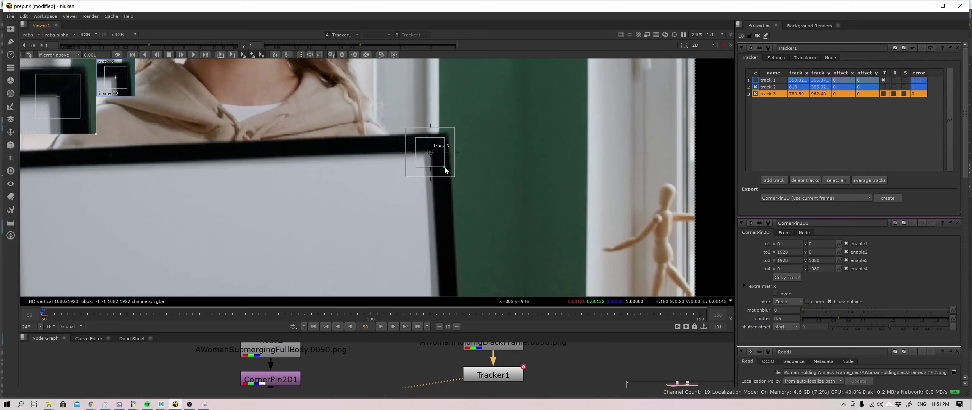
left_click_drag(445, 167, 461, 192)
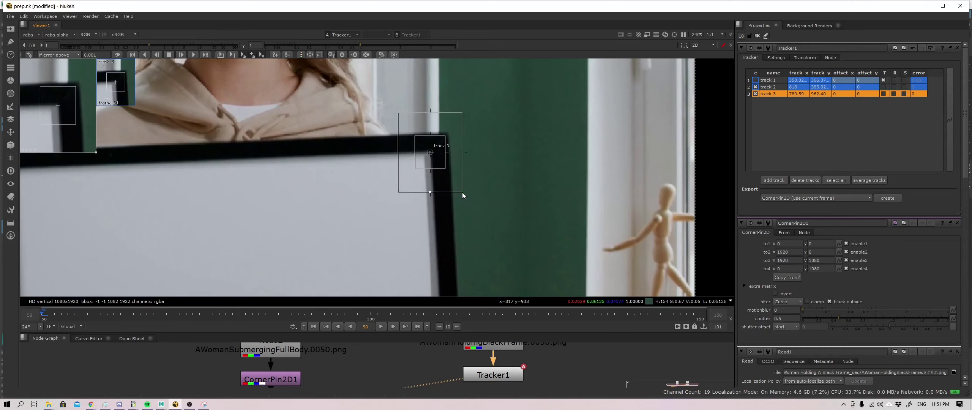
Track track 3 forward from frame 50 to the end of the shot at frame 150.
left_click(181, 54)
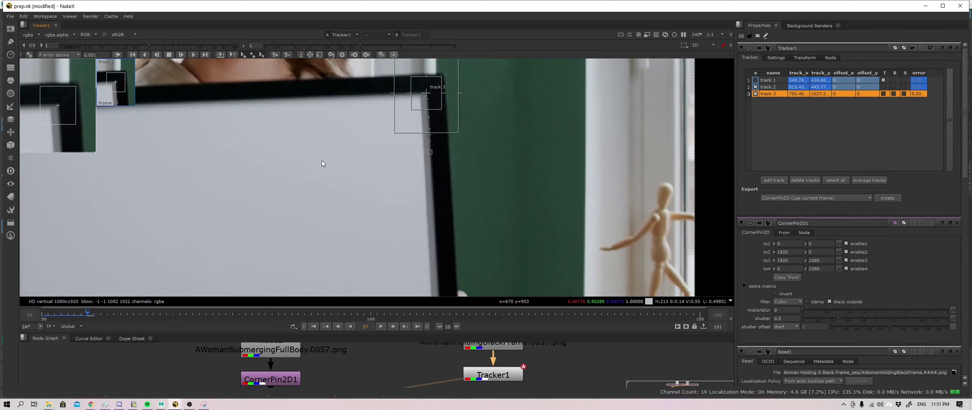
key("Left")
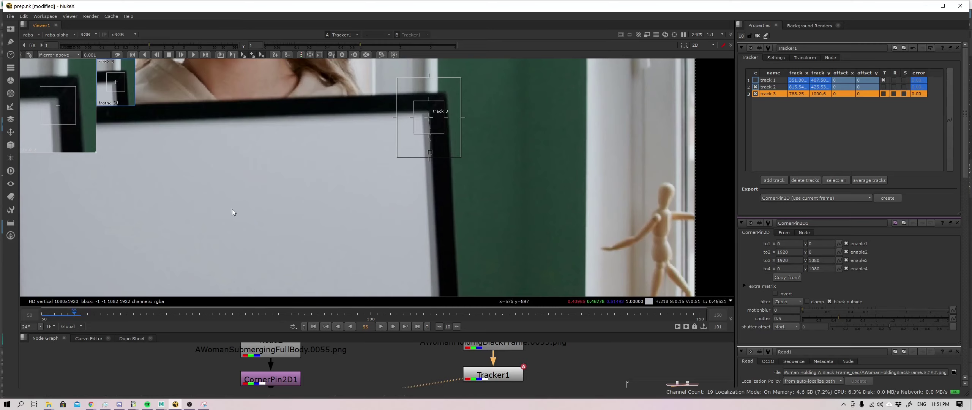
key("v")
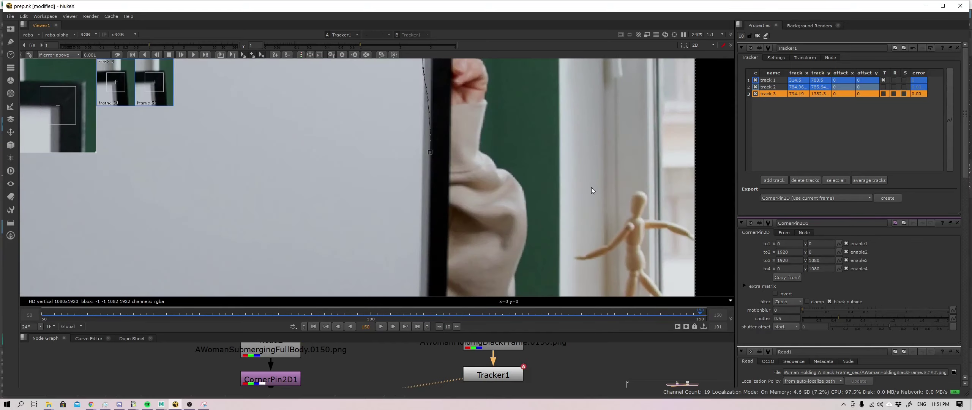
Scrub back through track 3's result to frame 84 and clear its tracking data after that frame.
left_click_drag(653, 315, 262, 308)
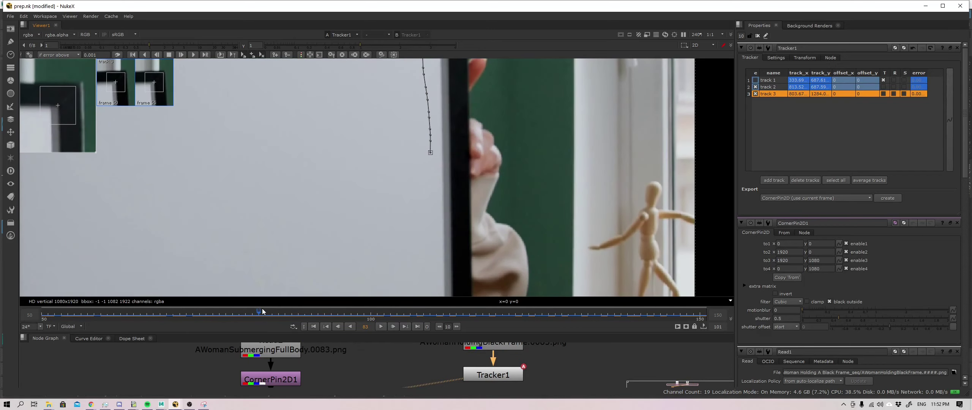
left_click_drag(259, 316, 347, 313)
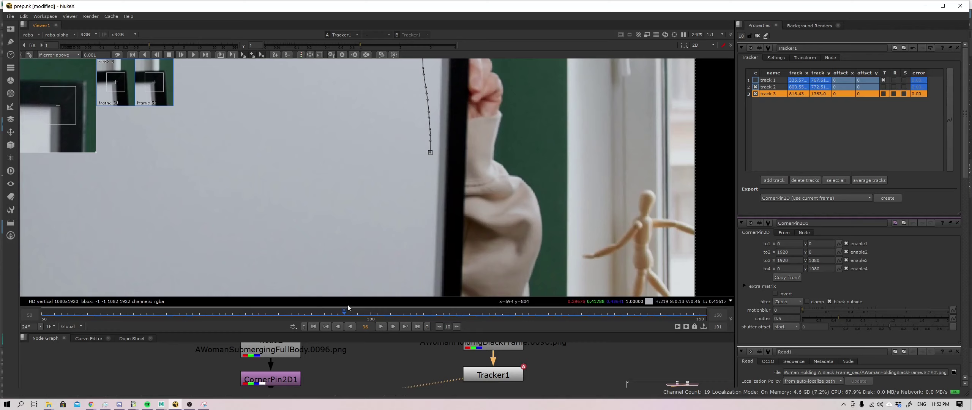
left_click_drag(344, 313, 263, 318)
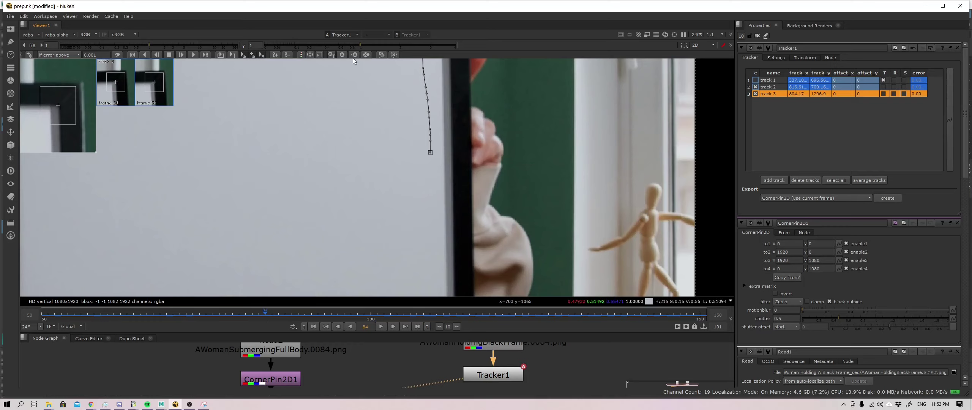
left_click(363, 55)
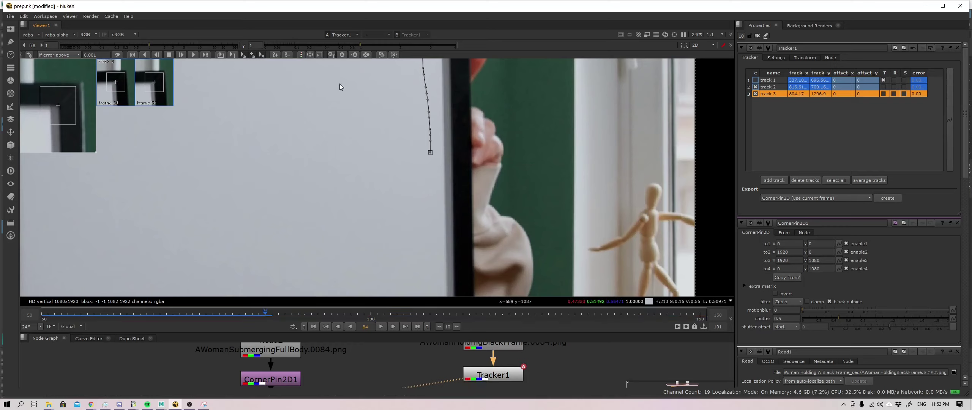
Set a track 3 keyframe at frame 84 and track it forward one frame at a time to frame 90.
left_click(180, 56)
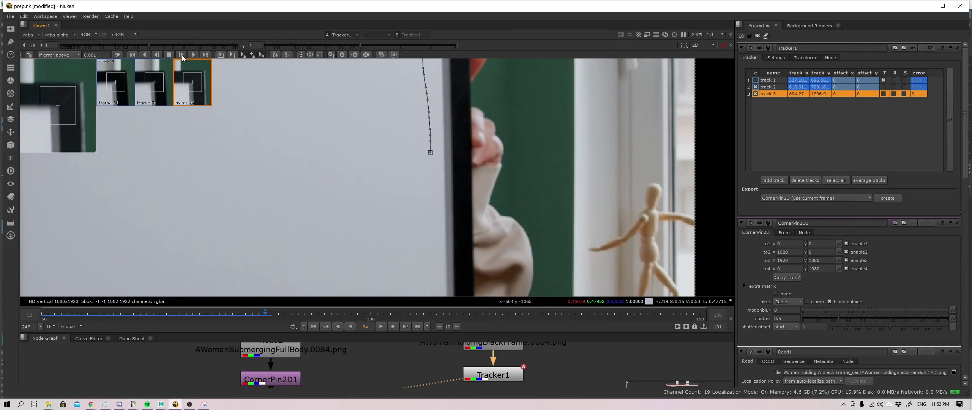
left_click(182, 55)
left_click(182, 55)
left_click(182, 55)
left_click(183, 55)
left_click(182, 55)
left_click(183, 54)
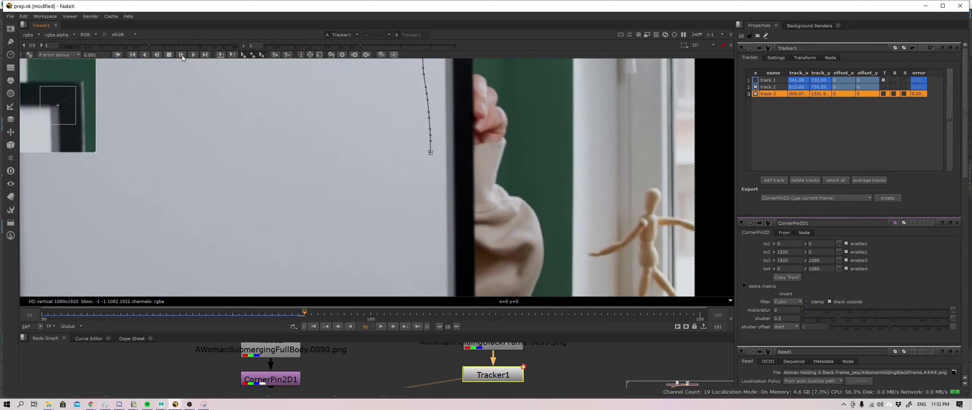
Step back to frame 88 and retrack track 3 frame by frame to frame 90, correcting it with extra keyframes.
key("Left")
key("Left")
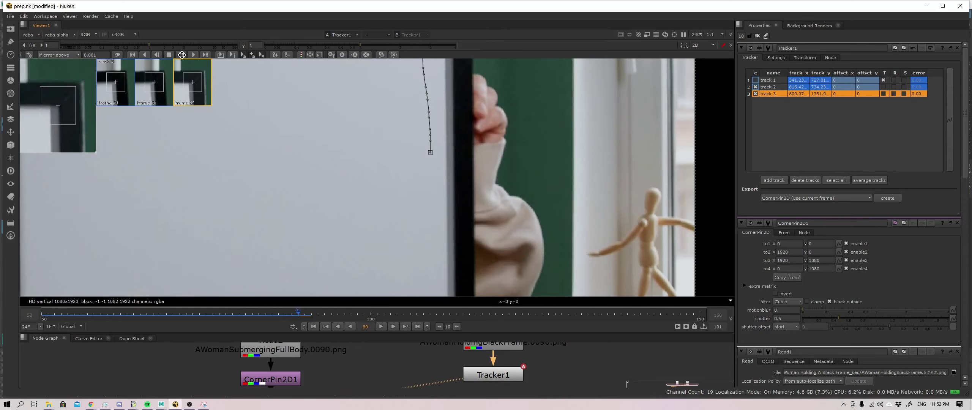
key("Left")
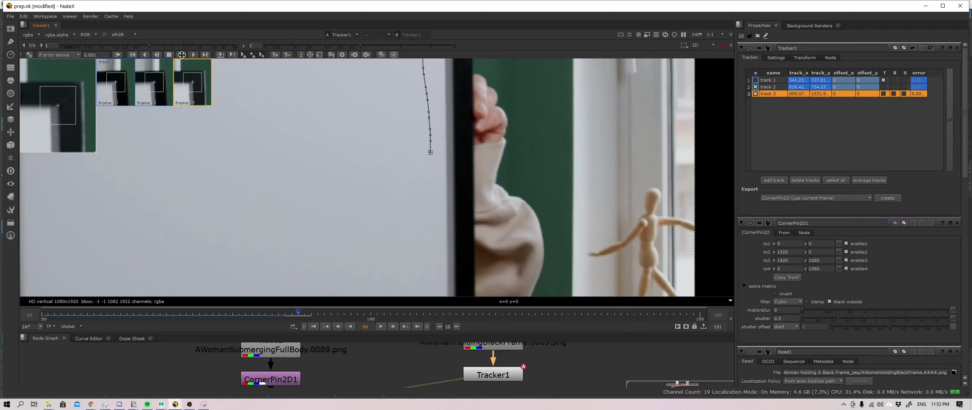
key("Right")
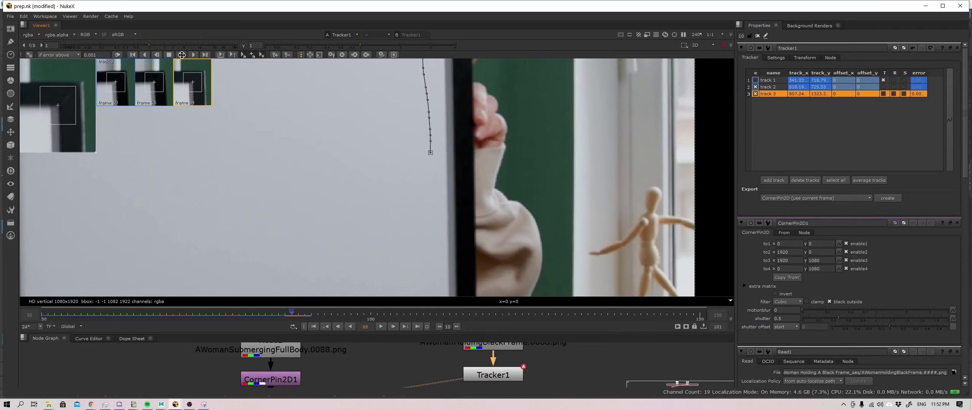
left_click(181, 55)
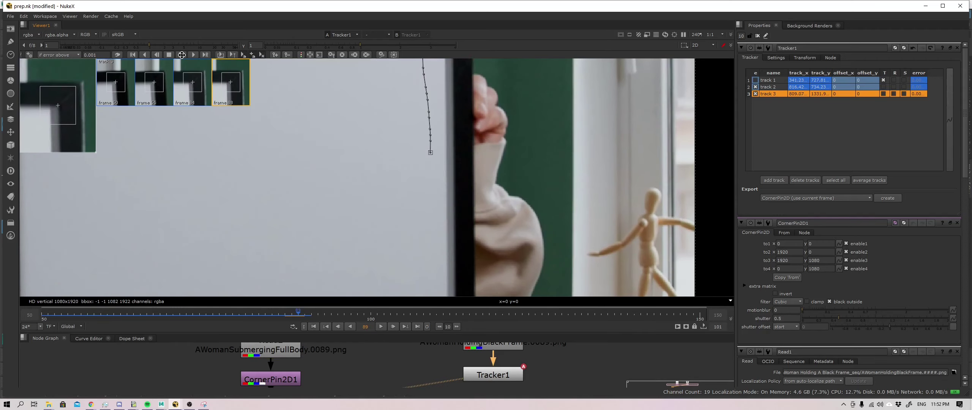
left_click(182, 55)
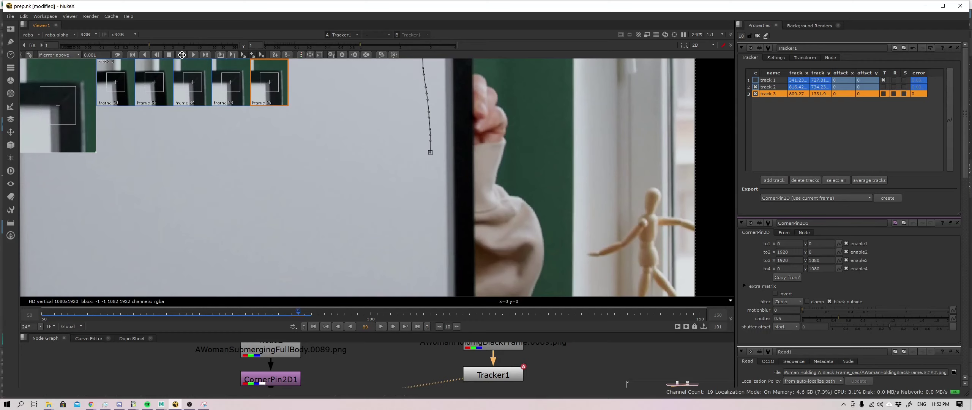
left_click(181, 54)
key("Left")
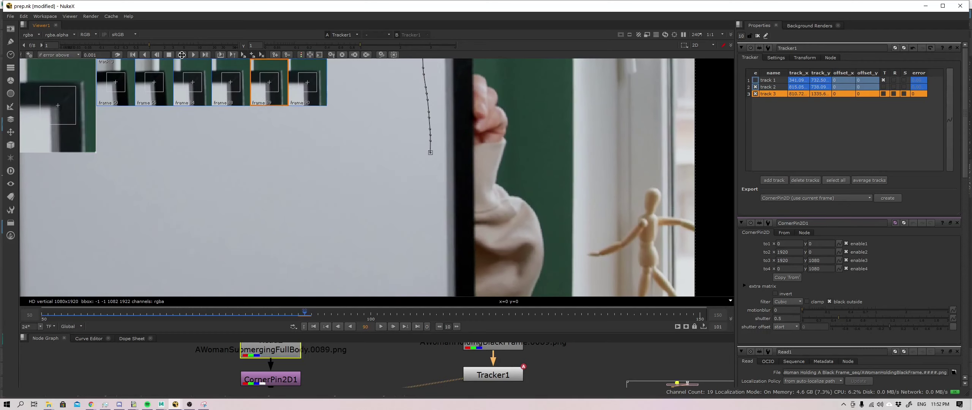
Track track 3 onward from frame 90, adding correction keyframes up to frame 93, and continue to frame 150.
left_click(182, 55)
left_click(182, 54)
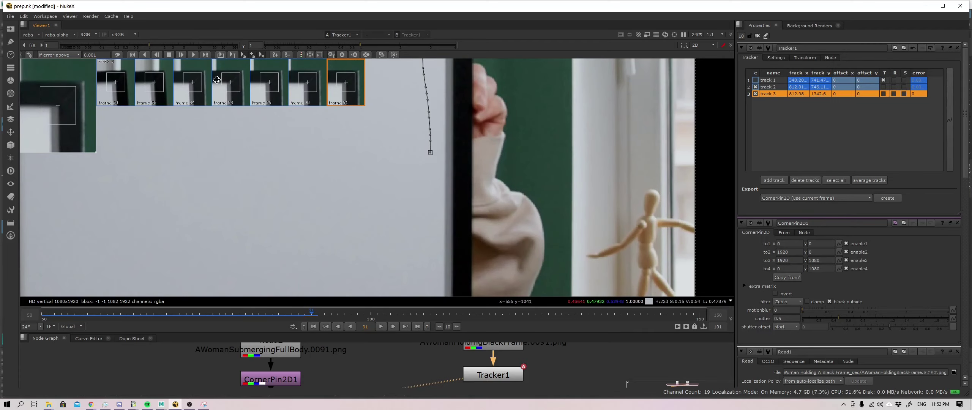
left_click(179, 54)
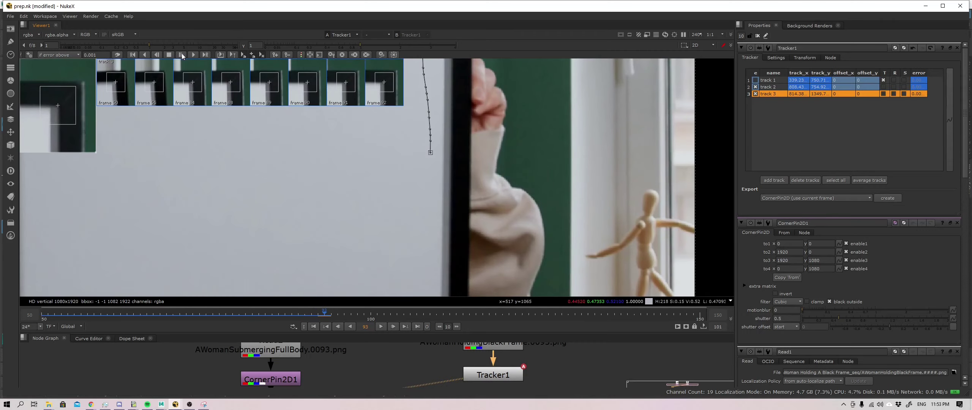
left_click(181, 54)
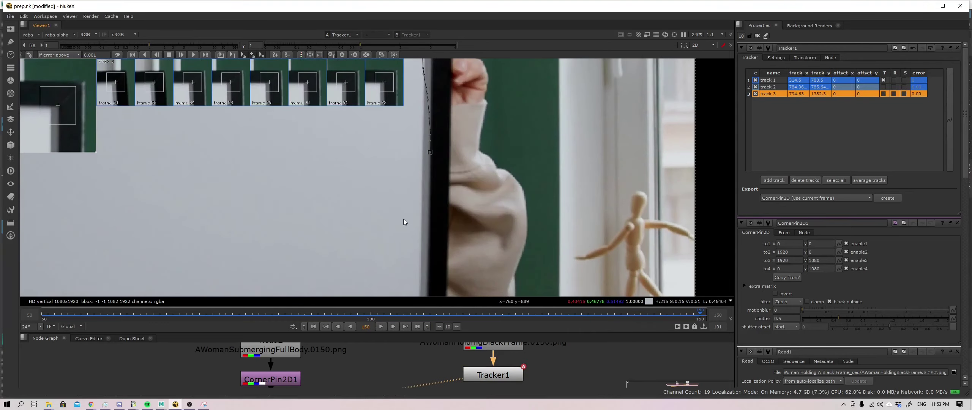
Return to frame 50, add a fourth track, and disable tracks 2 and 3 so that only track 4 is enabled.
left_click_drag(660, 312, 154, 324)
left_click(313, 327)
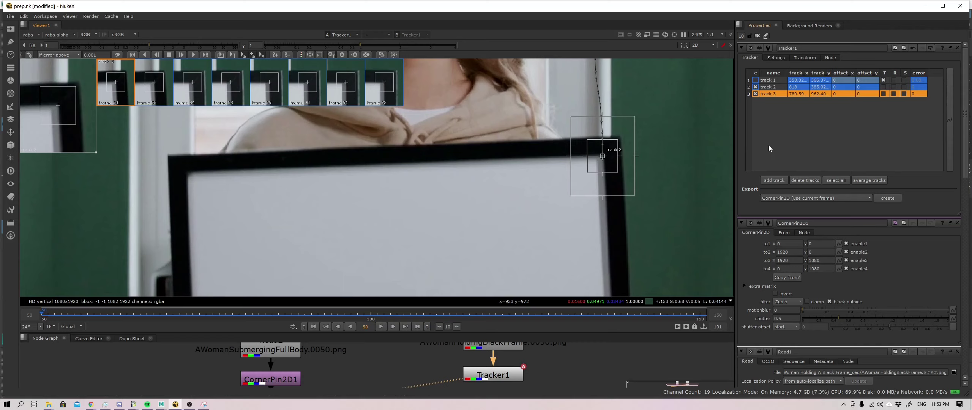
left_click(771, 182)
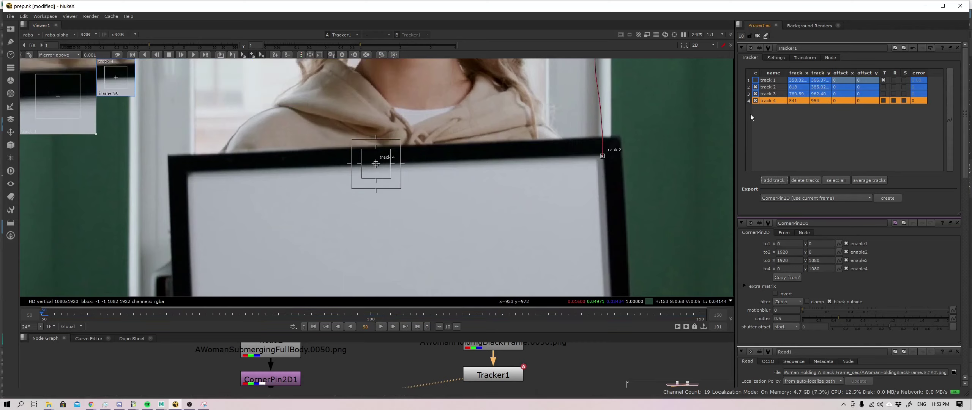
left_click(755, 88)
left_click(756, 94)
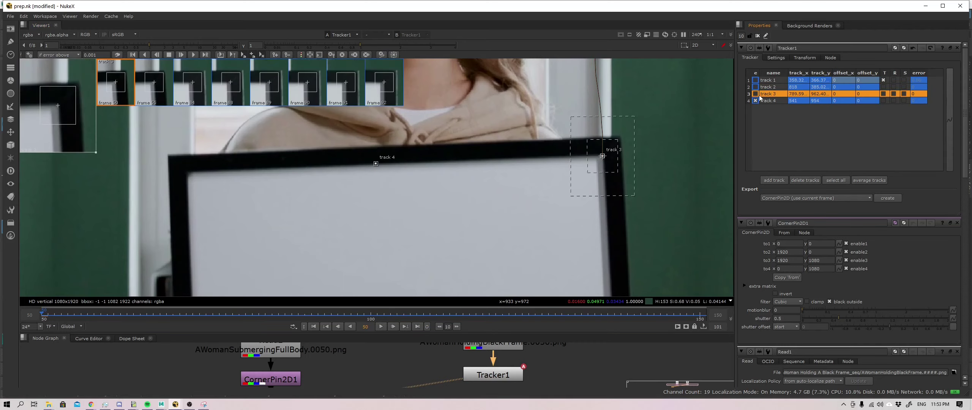
left_click(805, 101)
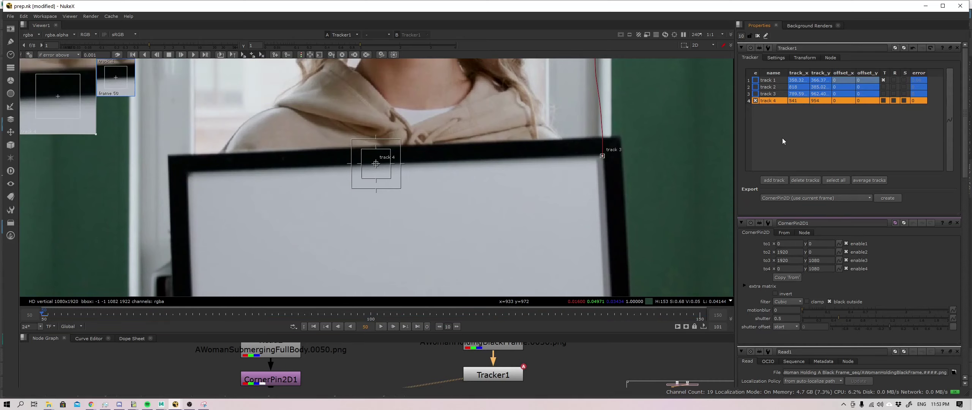
Place track 4 on the picture frame's upper-left inner corner and refine its position with a keyframe around frame 53.
mouse_move(377, 164)
left_mouse_down()
mouse_move(173, 177)
mouse_move(250, 149)
left_mouse_up()
key("Right")
key("Right")
key("Right")
left_click_drag(79, 128, 71, 121)
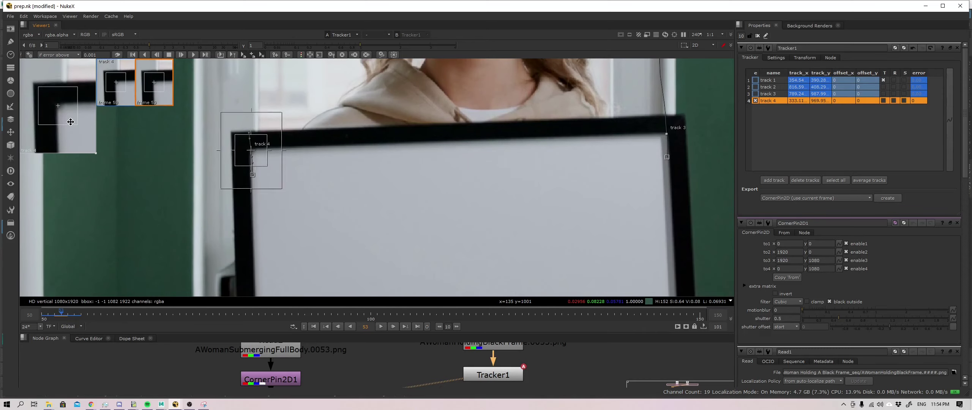
key("c")
key("Left")
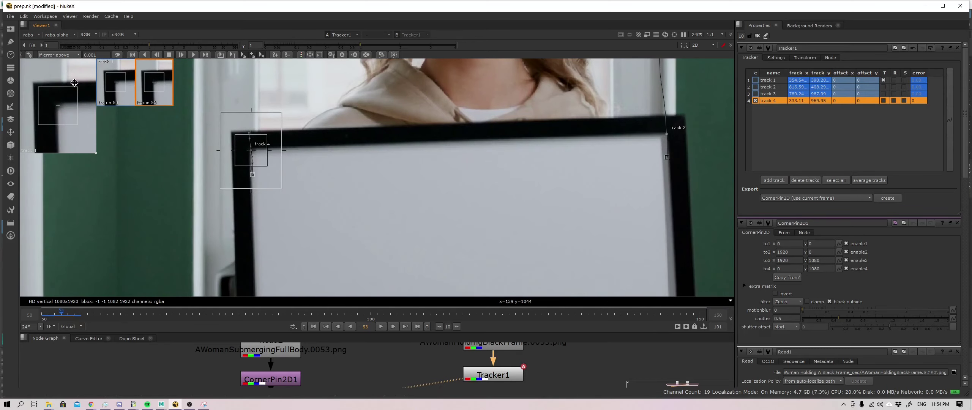
Track track 4 forward one frame at a time from frame 53 to frame 65.
left_click(181, 55)
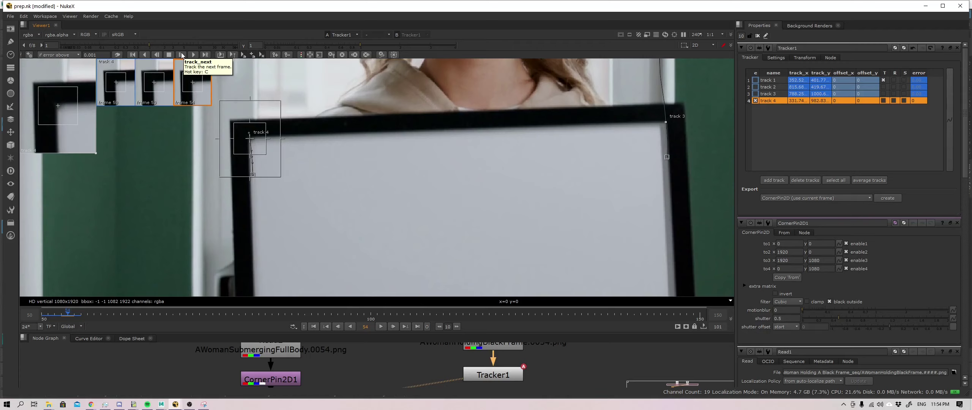
left_click(181, 54)
left_click(181, 54)
left_click(181, 55)
left_click(182, 54)
left_click(181, 55)
left_click(181, 55)
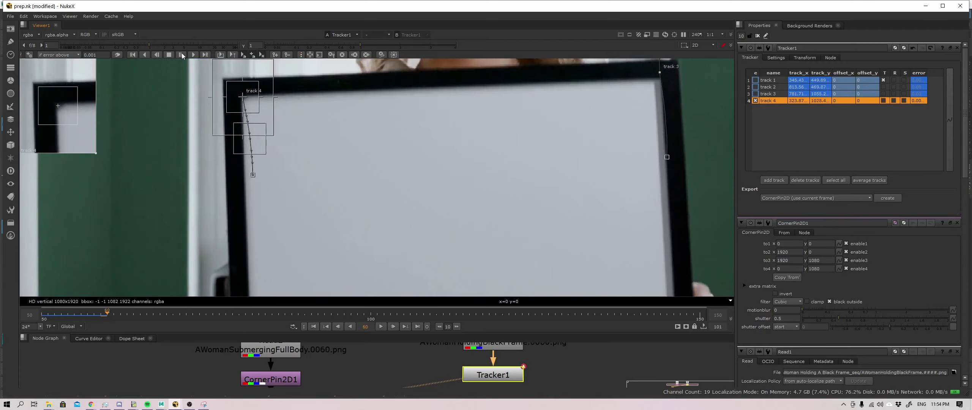
left_click(181, 55)
left_click(181, 55)
left_click(181, 55)
left_click(181, 54)
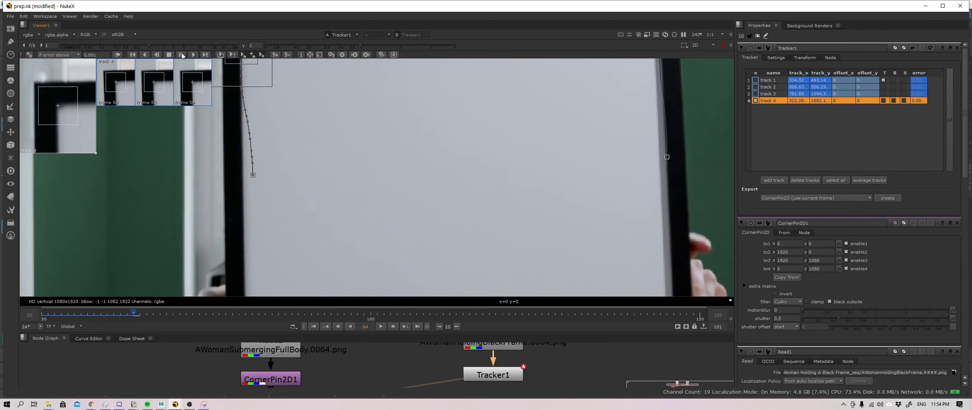
left_click(181, 54)
Refine track 4 around frames 64 and 65, enlarge its search box slightly, and track it forward to frame 150.
middle_click_drag(262, 110, 325, 182)
left_click_drag(322, 129, 323, 130)
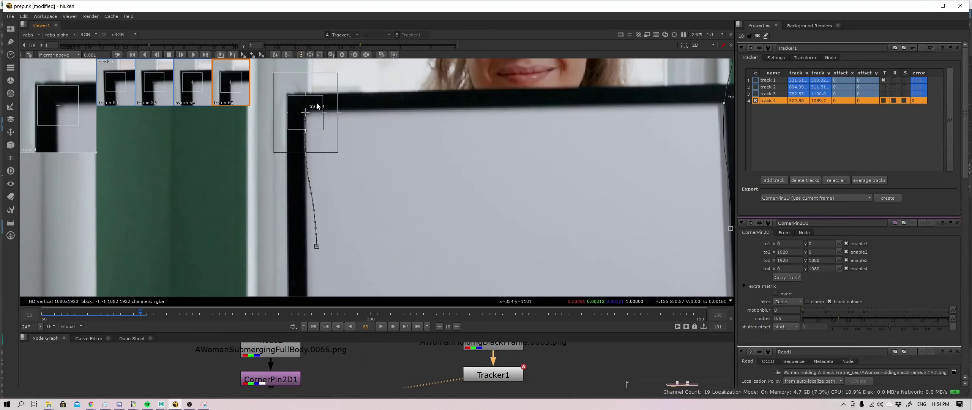
left_click_drag(339, 156, 340, 158)
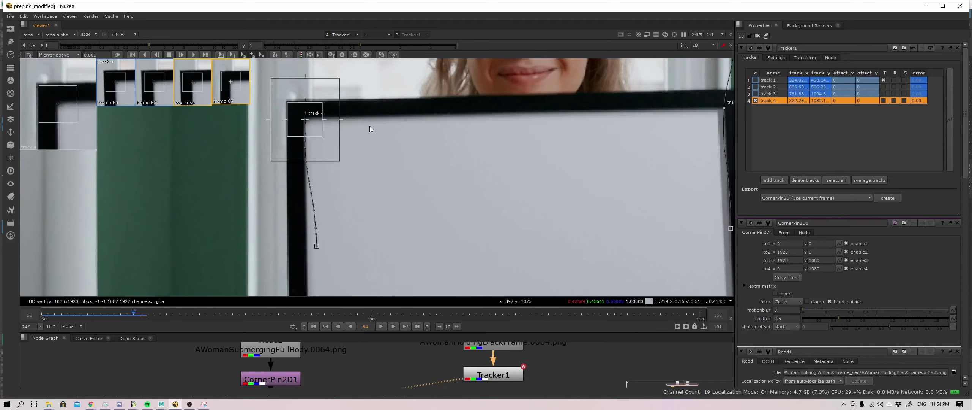
left_click(186, 56)
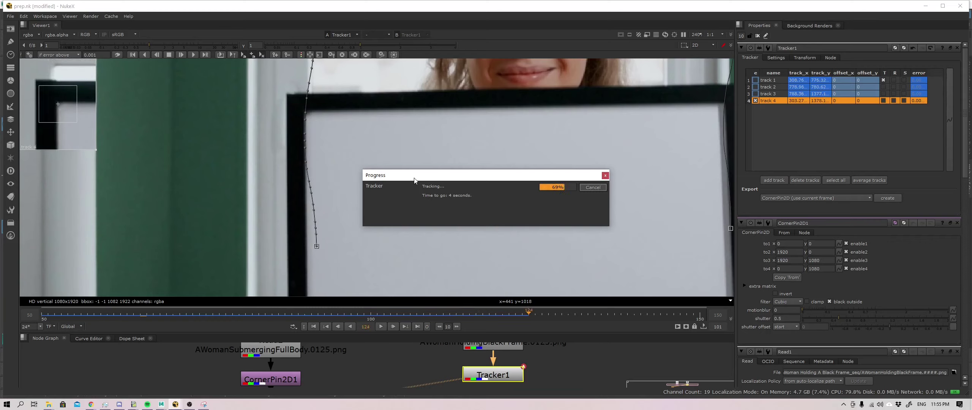
Check the tracked picture-frame corners at frame 150, disable tracks 1 and 4, and clear the track selection.
left_click(755, 80)
scroll(493, 163, "down", 2)
middle_click_drag(623, 243, 486, 152)
middle_click_drag(488, 212, 468, 104)
middle_click_drag(471, 244, 463, 176)
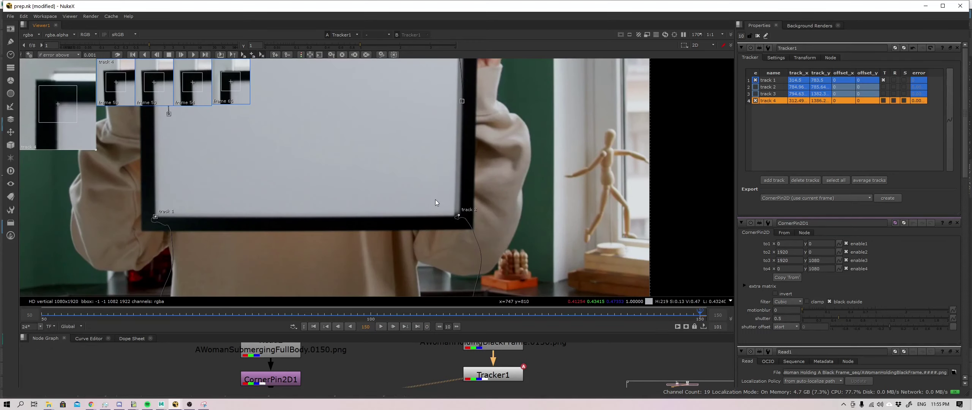
middle_click_drag(438, 152, 433, 207)
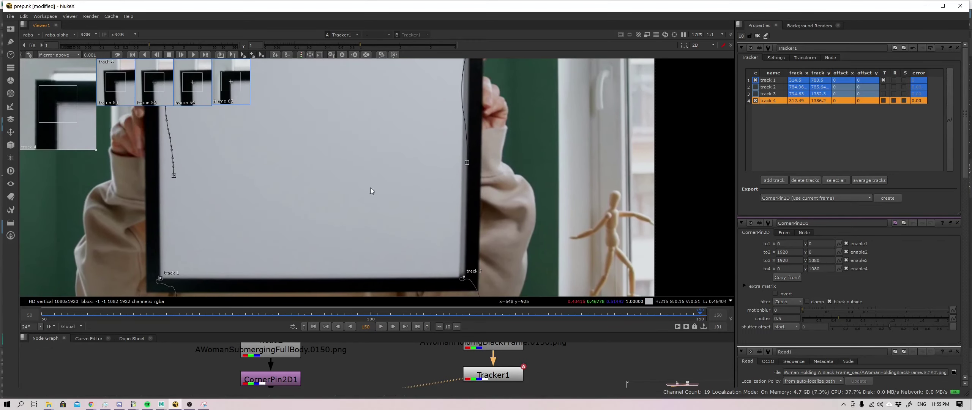
scroll(286, 193, "down", 2)
left_click(755, 81)
left_click(755, 100)
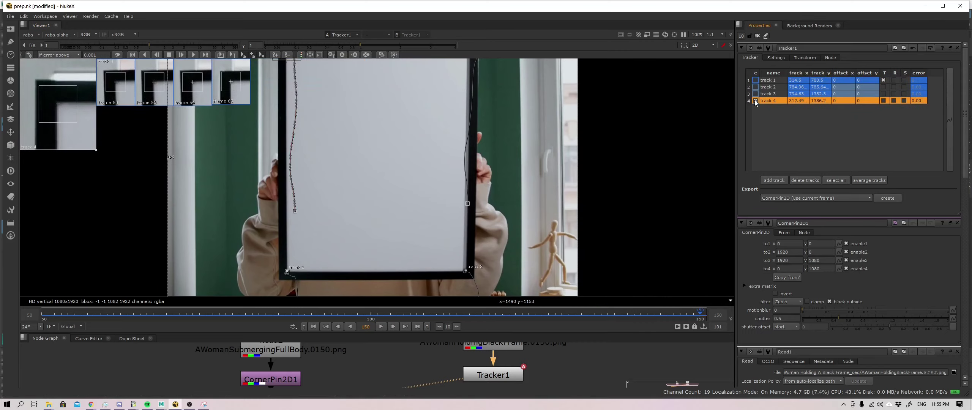
middle_click_drag(423, 169, 430, 158)
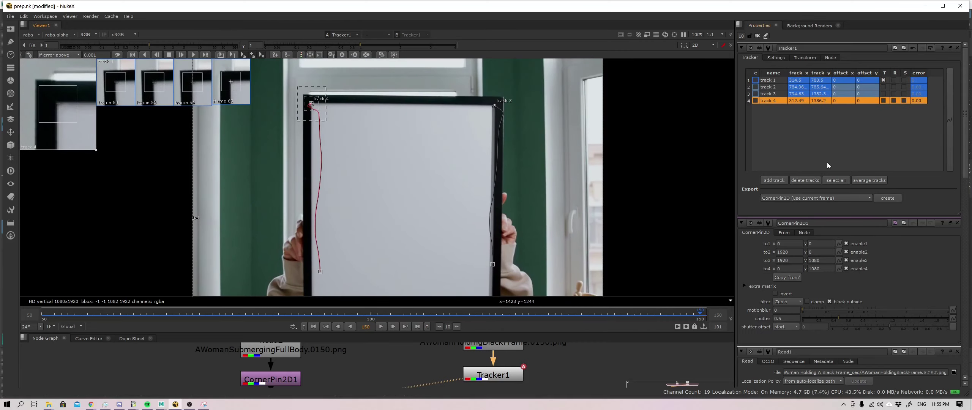
left_click(805, 163)
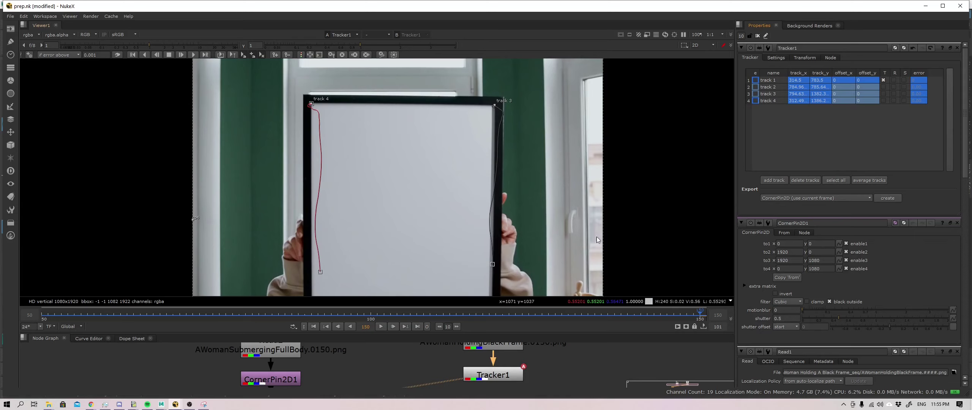
Enlarge the node graph area to show the Read, Tracker and CornerPin nodes, and move back to around frame 87.
middle_click_drag(596, 237, 606, 176)
middle_click_drag(548, 359, 565, 325)
mouse_move(391, 384)
middle_mouse_down()
mouse_move(403, 354)
mouse_move(409, 384)
middle_mouse_up()
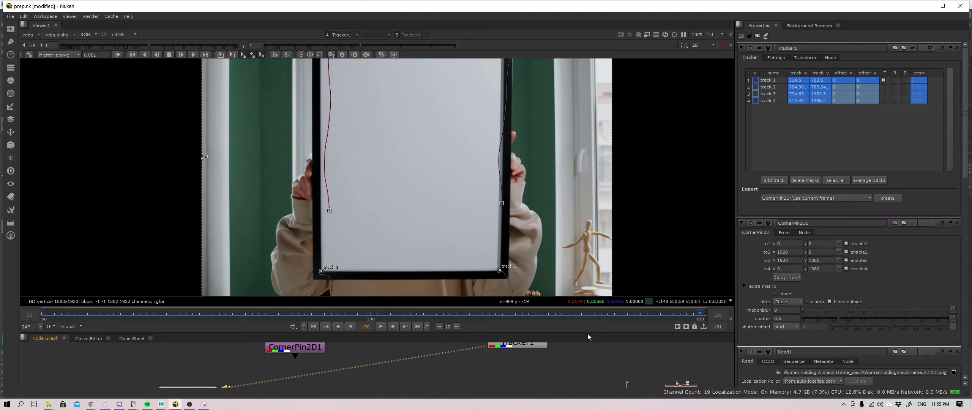
left_click_drag(589, 333, 578, 257)
middle_click_drag(437, 311, 423, 330)
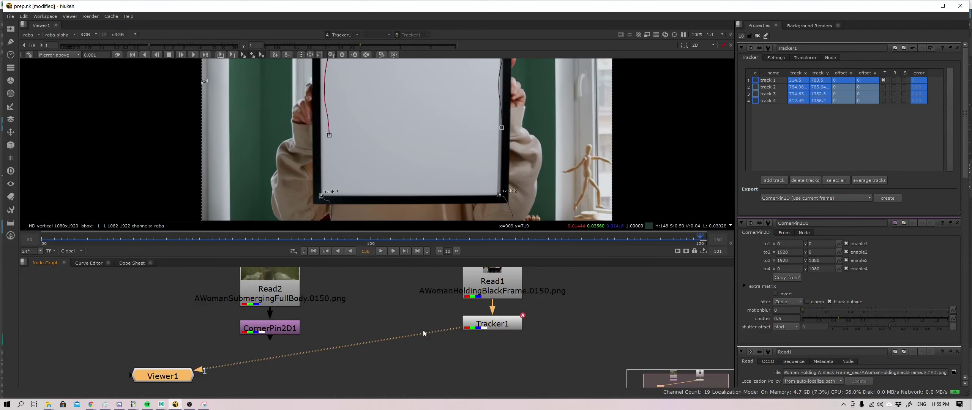
scroll(449, 165, "down", 1)
scroll(445, 169, "down", 1)
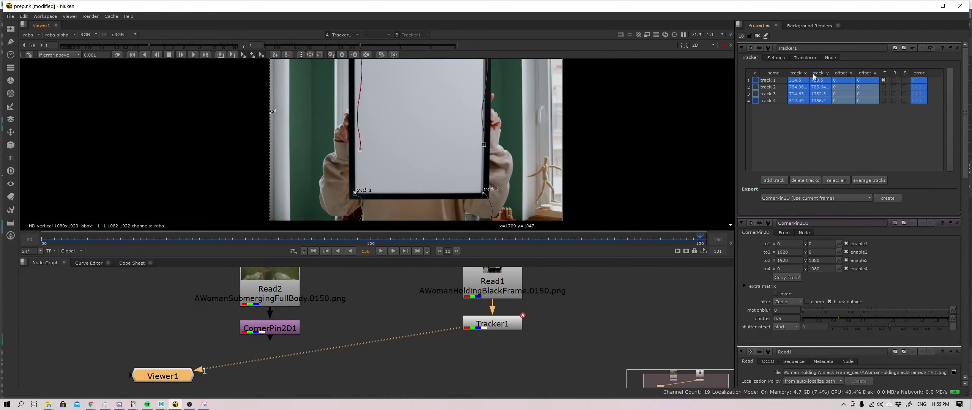
left_click(278, 238)
key("Right")
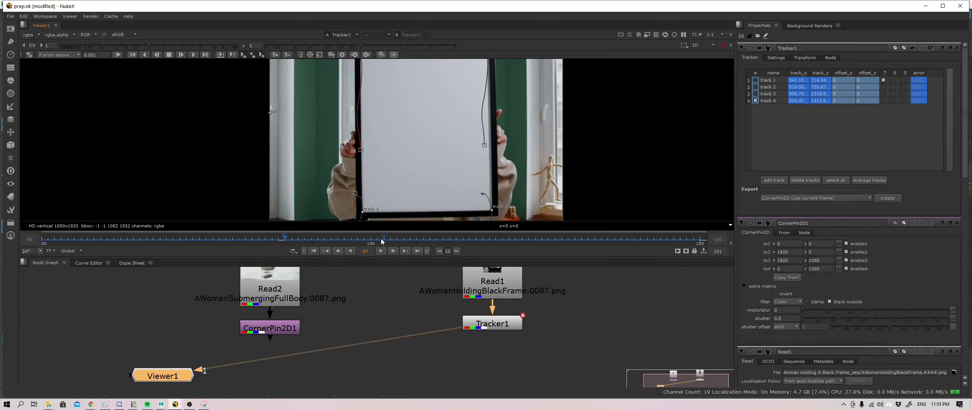
View the Read2 footage, open the From settings of CornerPin2D1, and go to frame 140.
double_click(270, 288)
key("1")
double_click(269, 328)
left_click(783, 57)
left_click(634, 238)
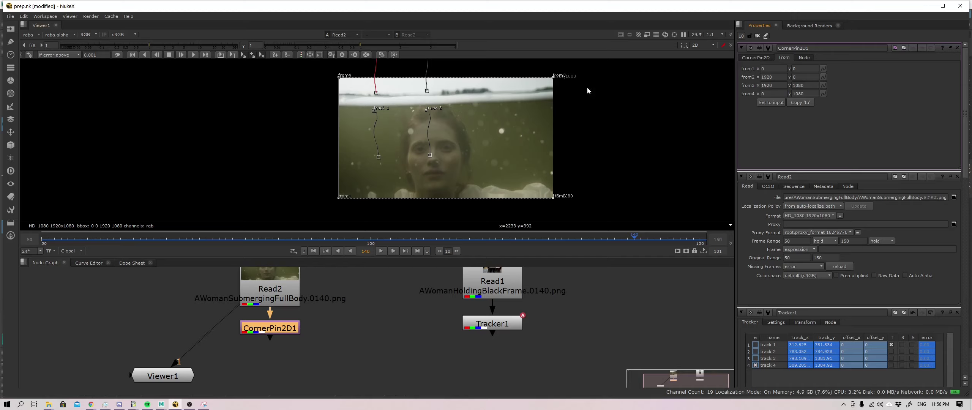
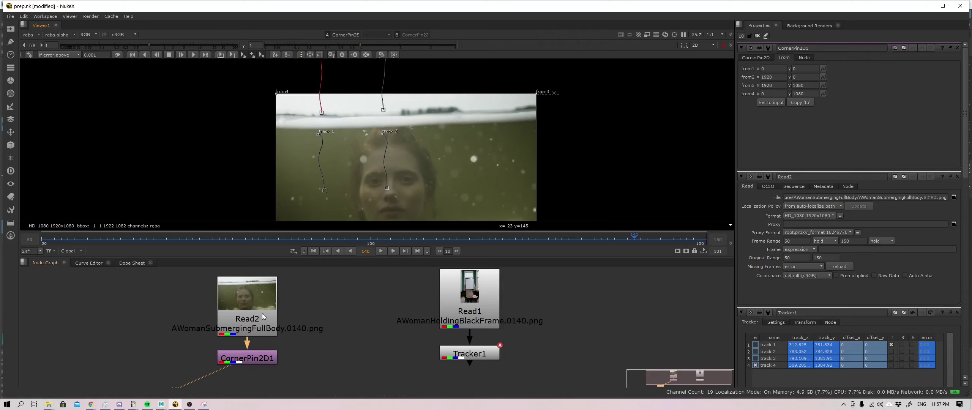
Open the destination corner settings of CornerPin2D1 and check the tracker link options for to1.
left_click(751, 57)
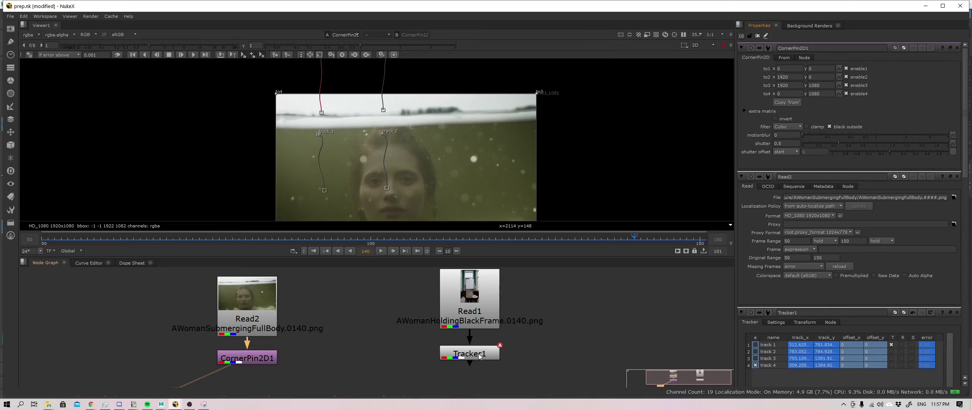
left_click(839, 69)
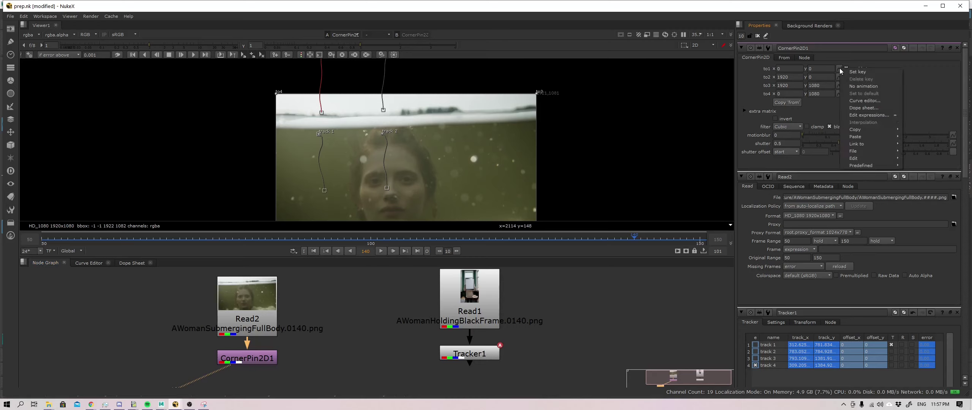
mouse_move(884, 144)
mouse_move(943, 153)
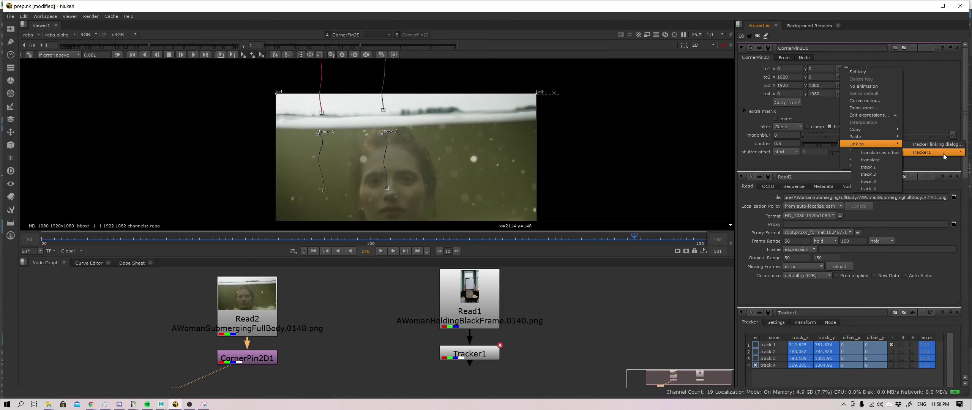
Rename the Tracker1 node to Tracker_frame.
double_click(480, 355)
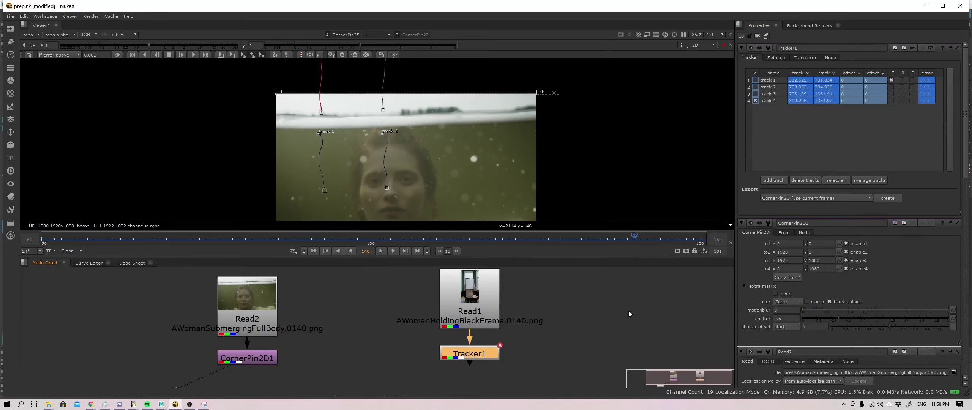
left_click(794, 49)
key("BackSpace")
type("_frame")
key("Return")
Link to1 of CornerPin2D1 to track 1 and to2 to track 2 of Tracker_frame.
double_click(247, 357)
right_click(840, 69)
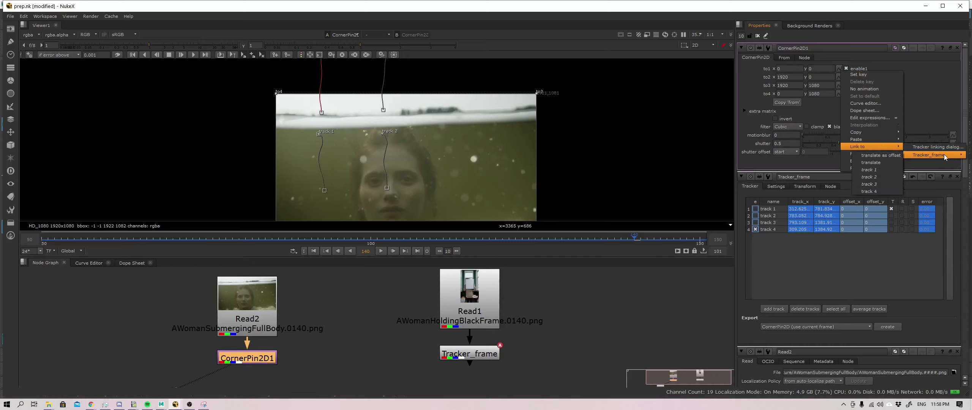
left_click(875, 172)
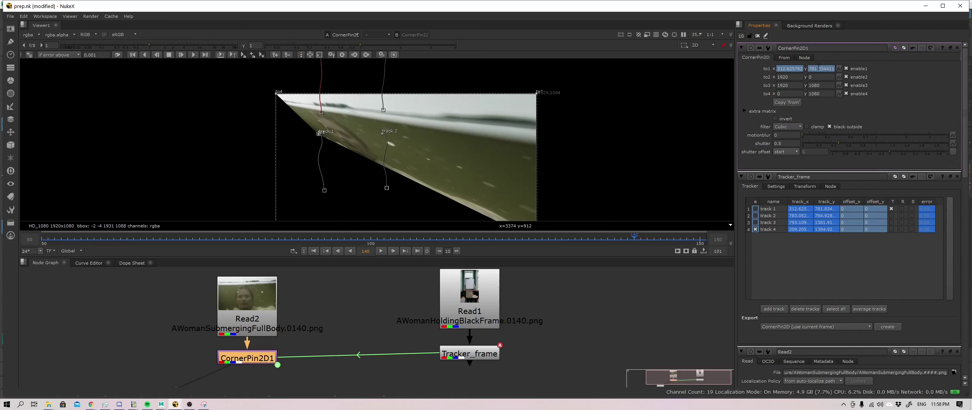
left_click(839, 77)
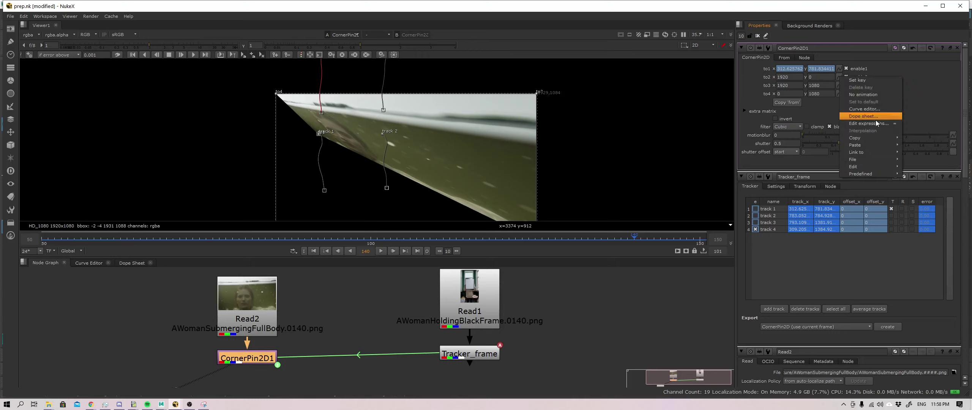
mouse_move(884, 153)
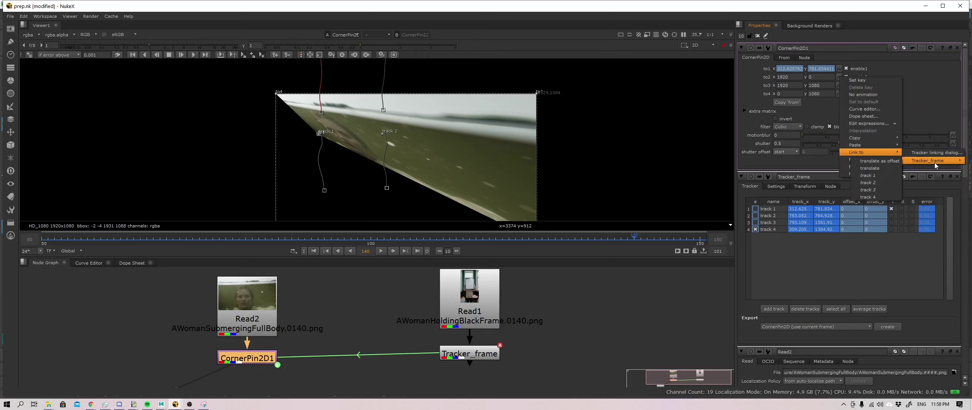
mouse_move(936, 162)
left_click(869, 183)
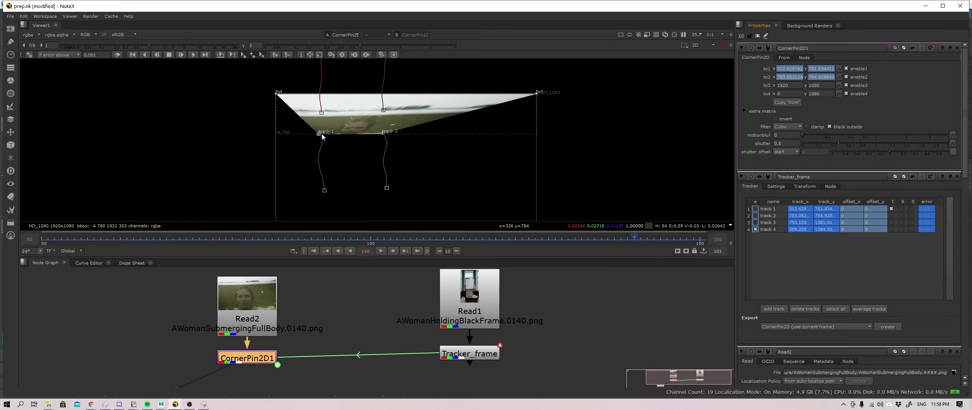
Link to3 of CornerPin2D1 to track 3 and to4 to track 4 of Tracker_frame.
left_click_drag(799, 222, 790, 85, "ctrl")
middle_click_drag(430, 78, 408, 111)
scroll(436, 170, "down", 2)
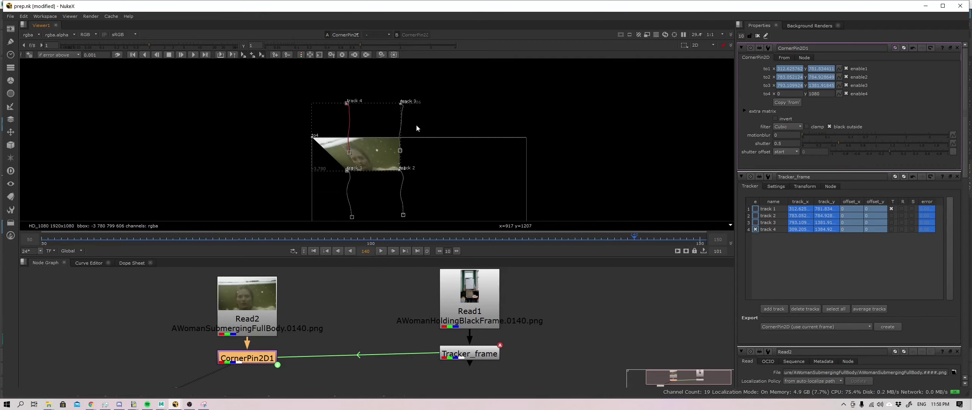
scroll(431, 144, "up", 2)
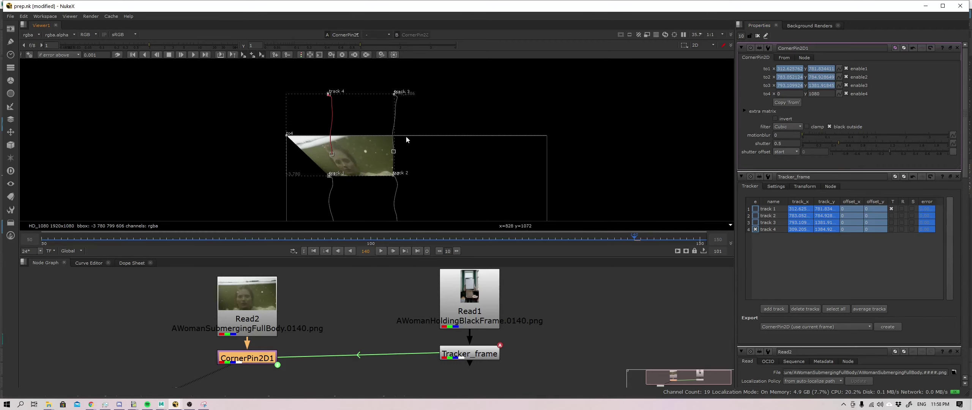
left_click(839, 94)
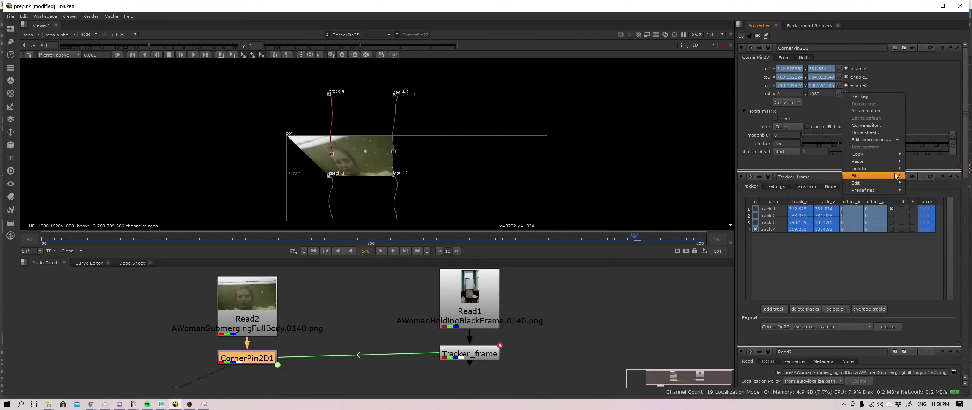
mouse_move(894, 172)
mouse_move(928, 177)
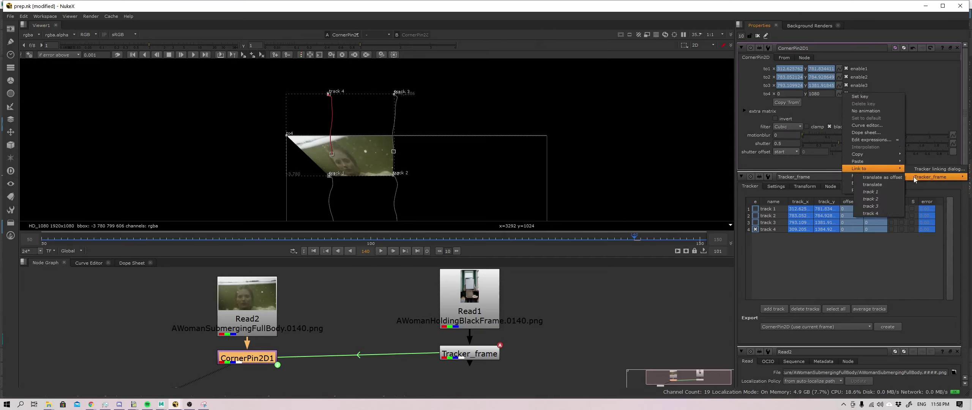
left_click(889, 213)
Compare the Tracker_frame output with the corner-pinned footage in the viewer, ending on the Tracker_frame output.
middle_click_drag(502, 174, 514, 139)
middle_click_drag(466, 354, 416, 302)
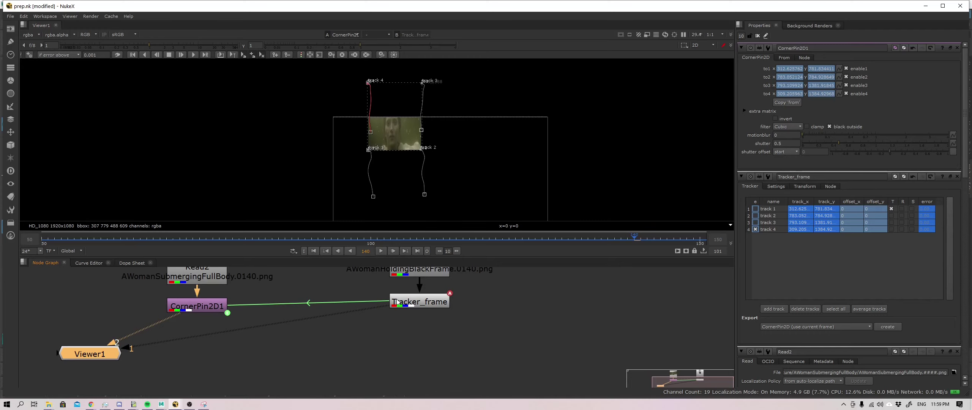
left_click(416, 302)
key("1")
key("2")
key("1")
scroll(420, 348, "down", 3)
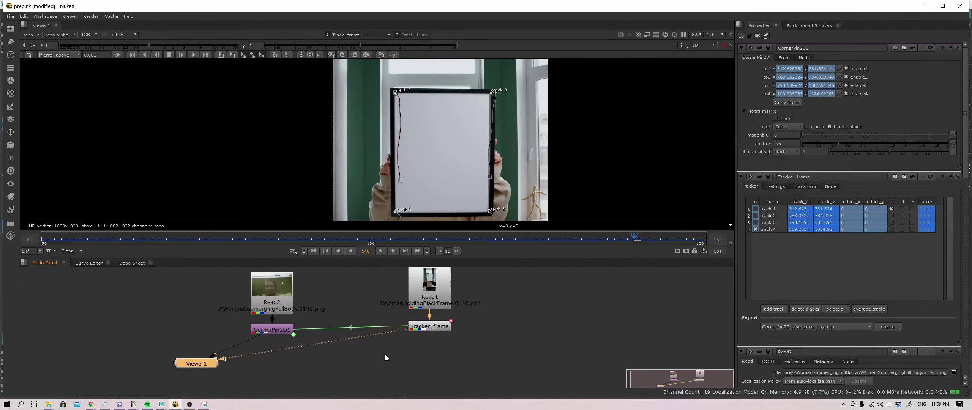
Merge CornerPin2D1 over Tracker_frame, add a dot to tidy the A connection, and view the merge.
key("m")
left_click_drag(366, 344, 287, 328)
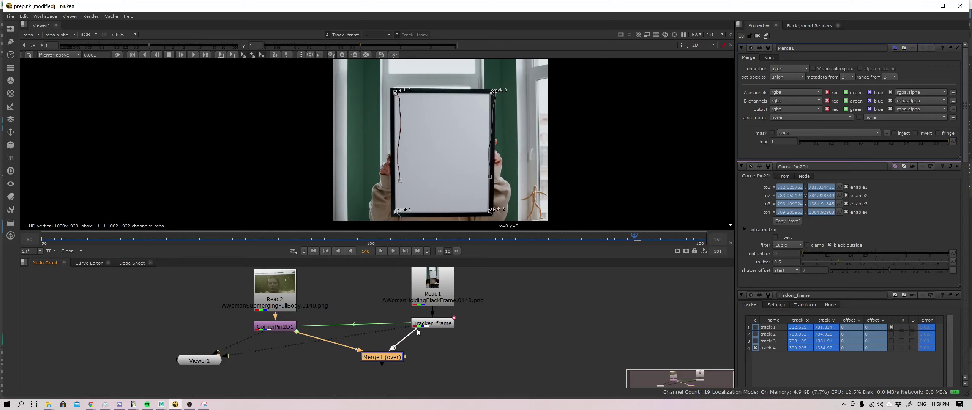
left_click_drag(396, 335, 430, 325)
left_click_drag(385, 355, 432, 368)
key("1")
left_click_drag(352, 345, 275, 364, "ctrl")
left_click(199, 360)
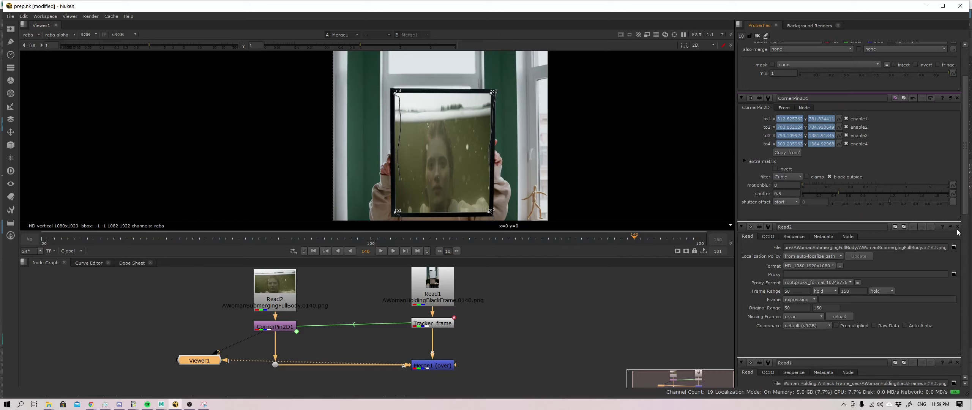
Close the CornerPin2D1 properties and play back the merged composite.
scroll(878, 214, "up", 3)
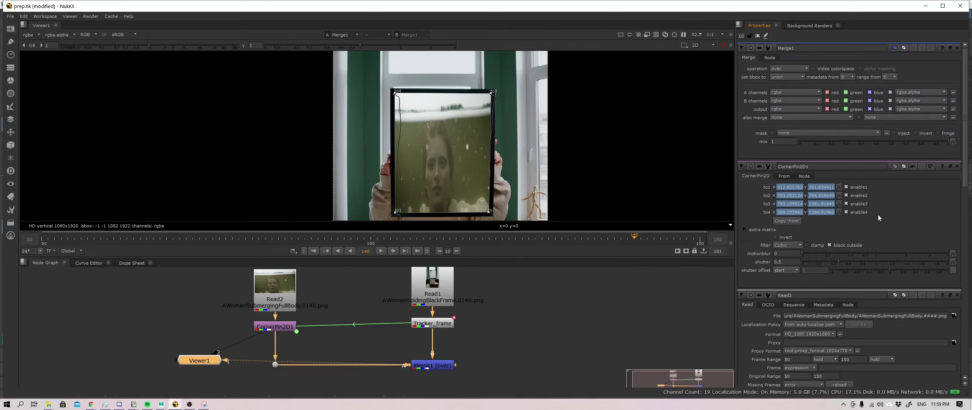
scroll(877, 216, "down", 15)
scroll(875, 226, "down", 5)
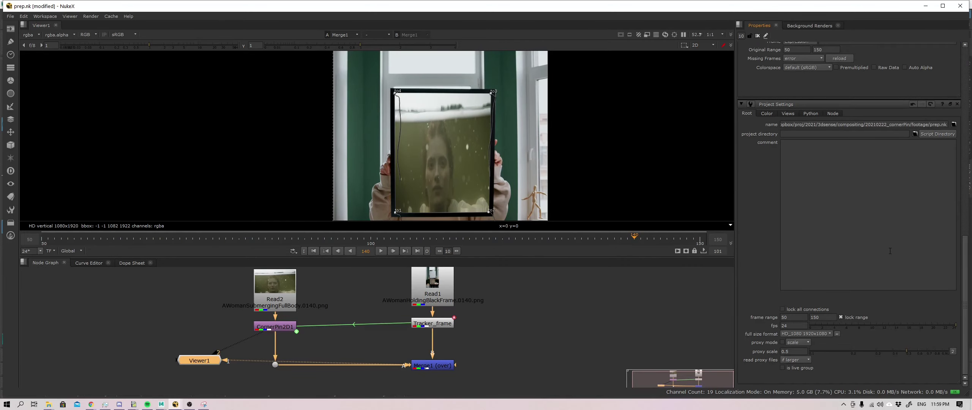
scroll(753, 237, "up", 10)
scroll(787, 228, "up", 10)
left_click(275, 327)
left_click(957, 167)
scroll(440, 144, "down", 1)
left_click(380, 251)
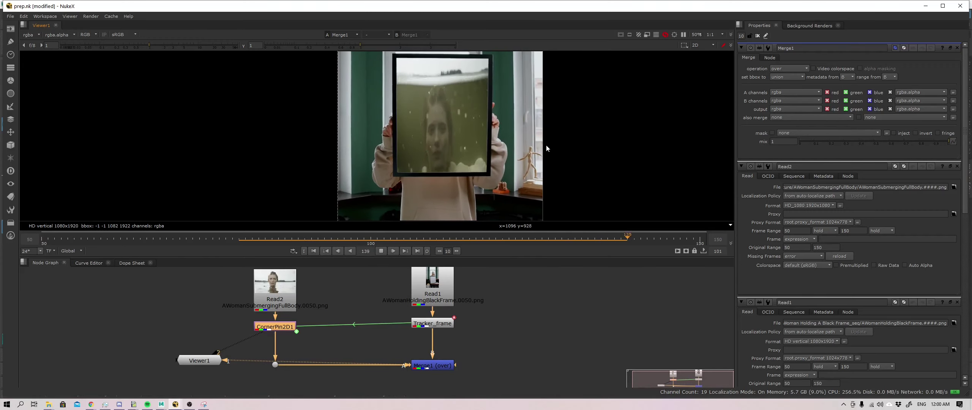
Stop playback at frame 100 and inspect the edges of the inserted footage against the picture frame up close.
scroll(481, 152, "up", 3)
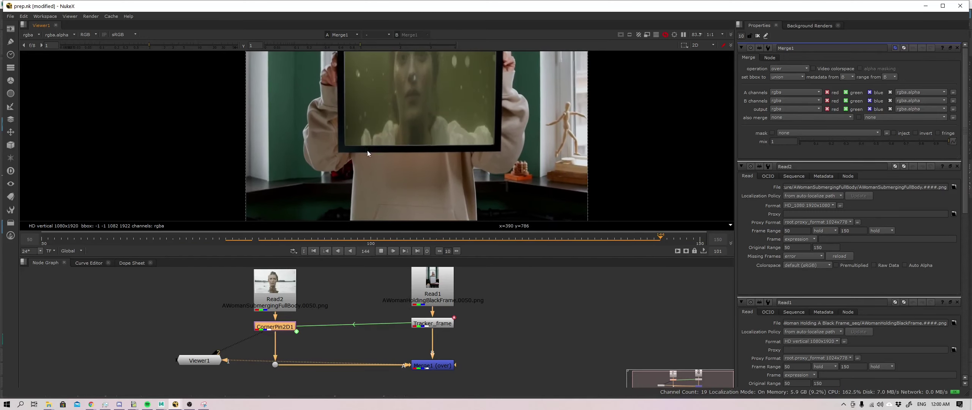
scroll(359, 172, "up", 5)
key("k")
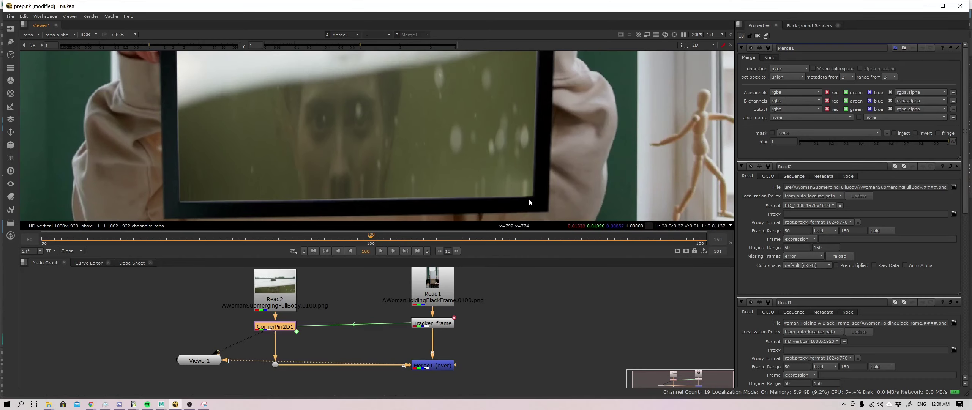
scroll(534, 150, "up", 5)
scroll(492, 128, "up", 5)
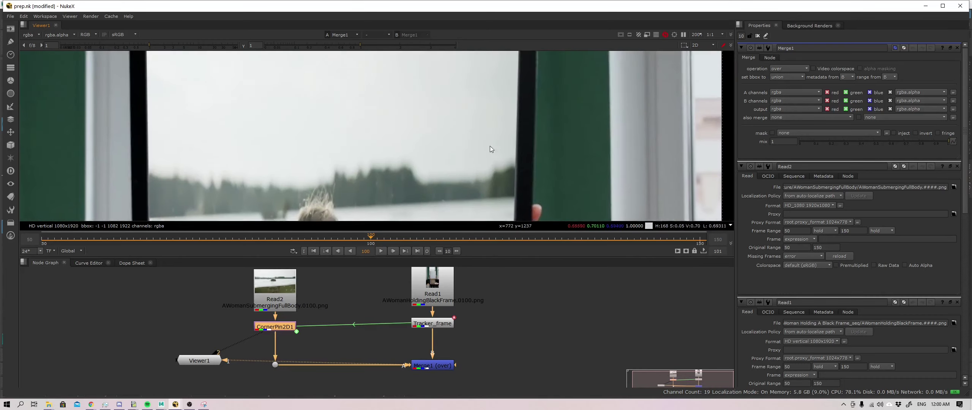
scroll(512, 143, "left", 5)
scroll(432, 143, "down", 5)
Reopen the From settings of CornerPin2D1 and set from1 y to 6 to refine the lower-left corner at frame 100.
double_click(275, 326)
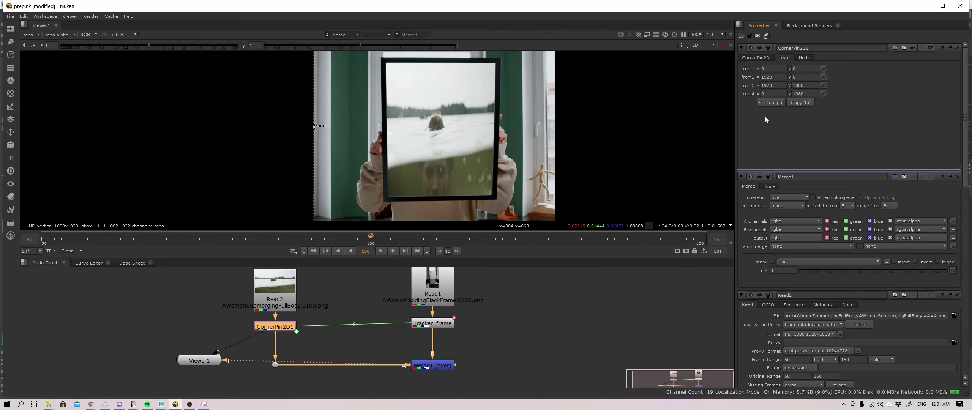
scroll(407, 192, "up", 3)
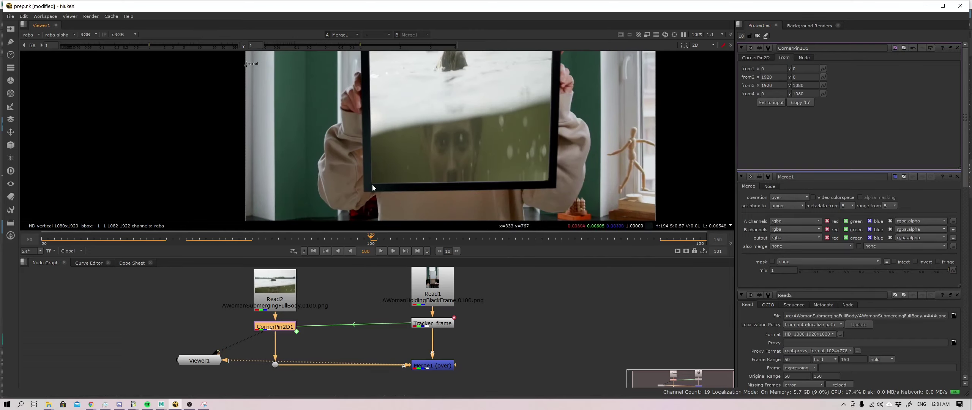
middle_click_drag(372, 182, 368, 194)
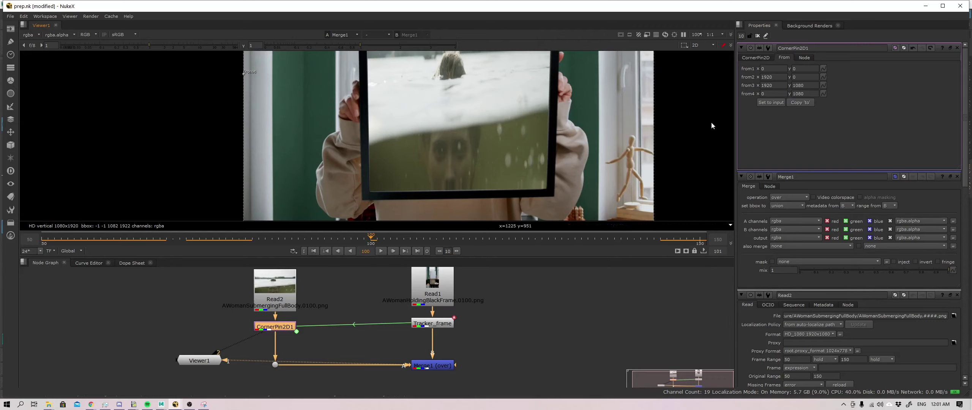
double_click(794, 68)
type("2")
key("Return")
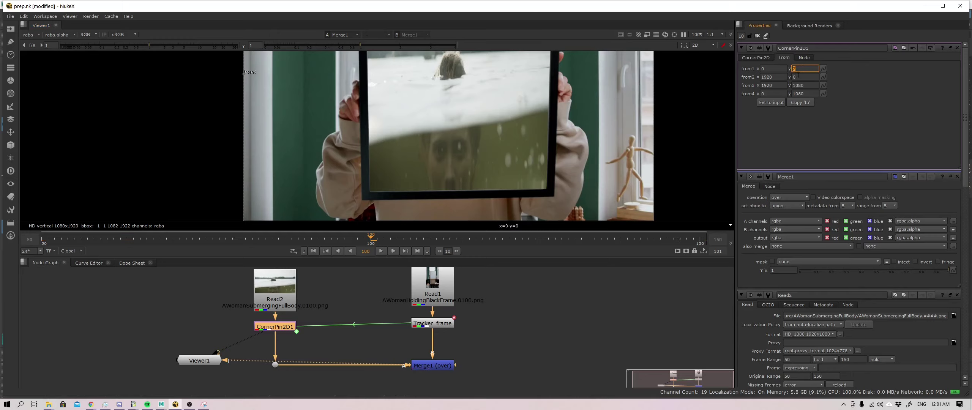
key("Down")
key("Down")
key("Down")
key("Down")
key("Down")
key("Down")
key("Down")
key("Down")
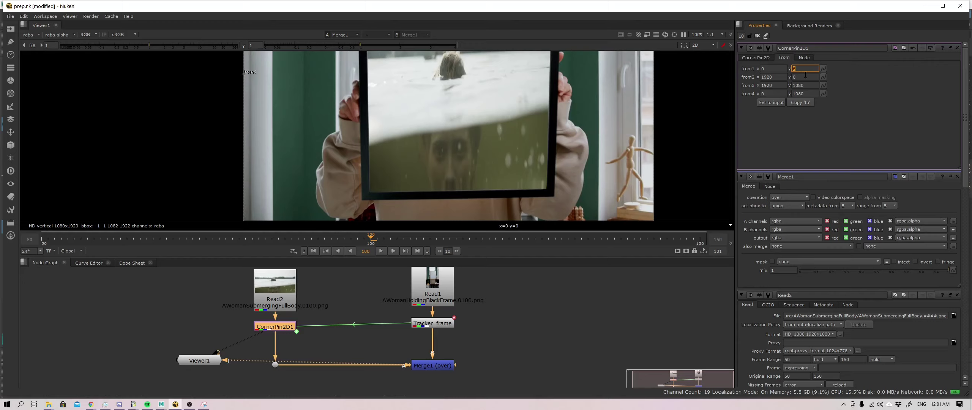
key("Up")
key("Up")
key("Up")
key("Up")
key("Up")
key("Up")
key("Up")
key("Up")
key("Up")
key("Up")
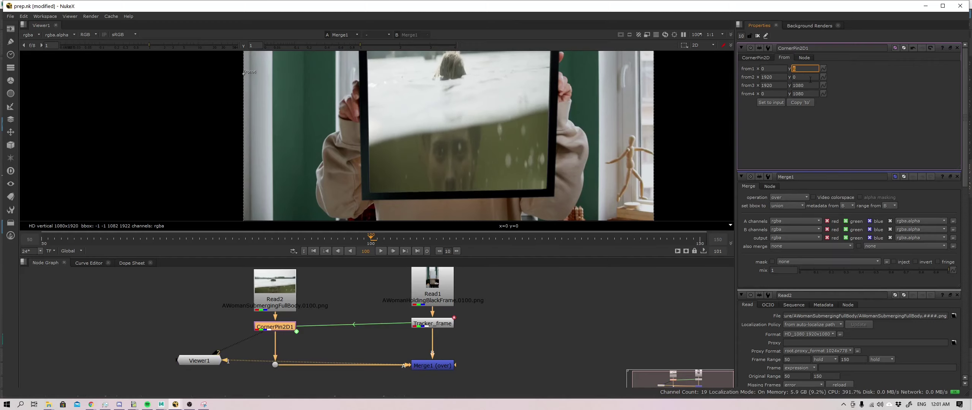
key("Down")
key("Down")
key("Up")
key("Up")
key("Up")
Set from1 x of CornerPin2D1 to 5.
key("shift+Tab")
key("Up")
key("Up")
key("Up")
key("Up")
key("Up")
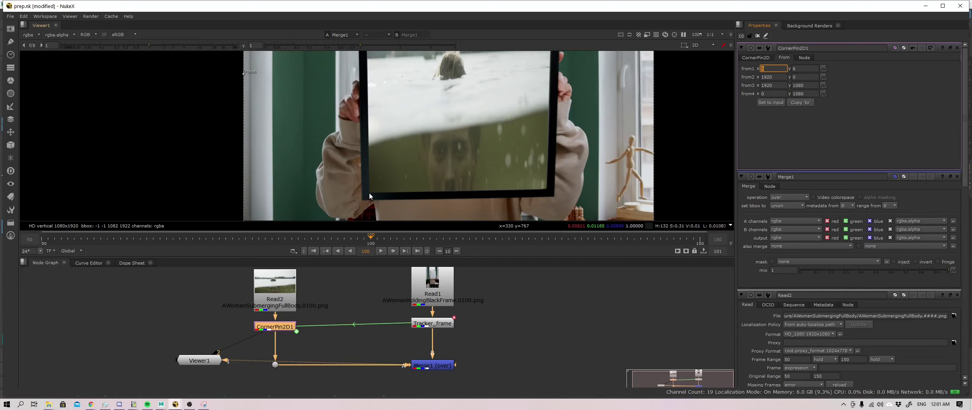
Set from2 of CornerPin2D1 to x 1912 and y 4 to refine the lower-right corner.
middle_click_drag(369, 195, 324, 189)
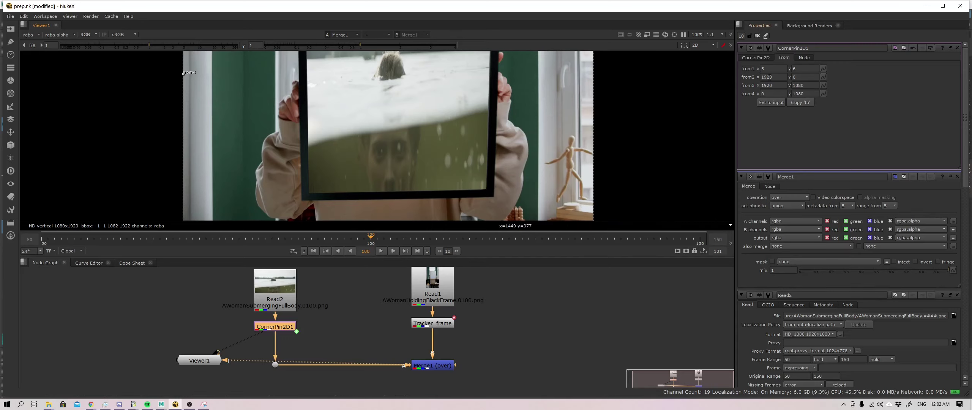
key("ctrl+v")
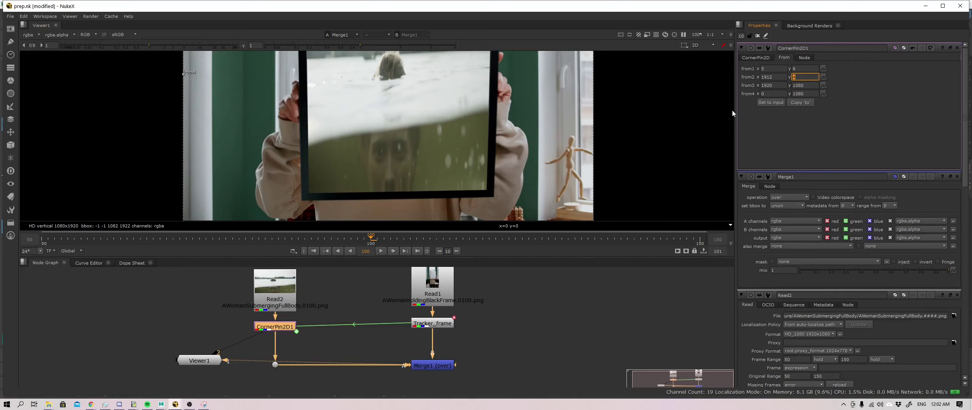
middle_click_drag(532, 154, 563, 144)
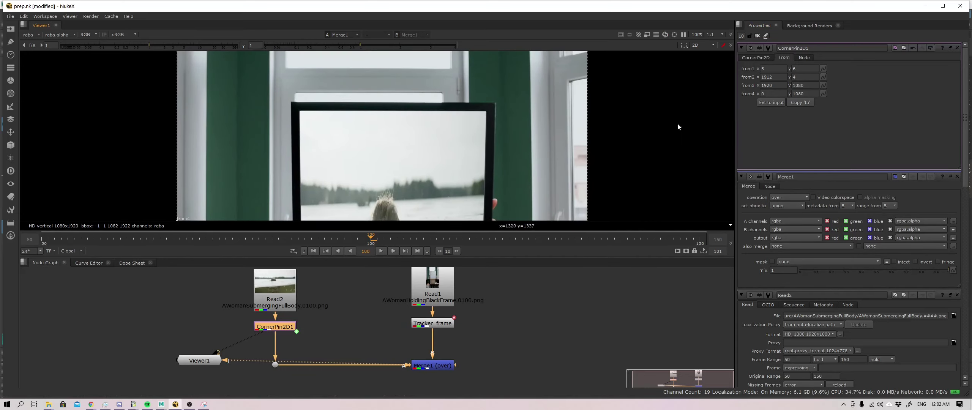
Set from3 x of CornerPin2D1 to 1915 to refine the upper-right corner.
double_click(766, 86)
type("1915")
key("Return")
Set from4 of CornerPin2D1 to x 3 and y 1077 to refine the upper-left corner.
middle_click_drag(380, 129, 461, 124)
double_click(763, 94)
type("3")
key("Return")
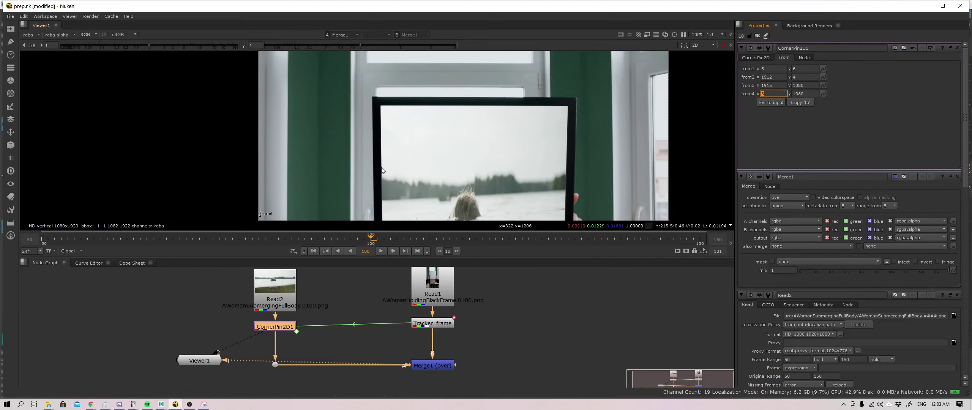
double_click(798, 93)
type("1077")
key("Return")
Play back the composite to check the refined corner fit across the whole picture frame.
scroll(475, 152, "down", 3)
left_click(381, 250)
middle_click_drag(503, 132, 476, 88)
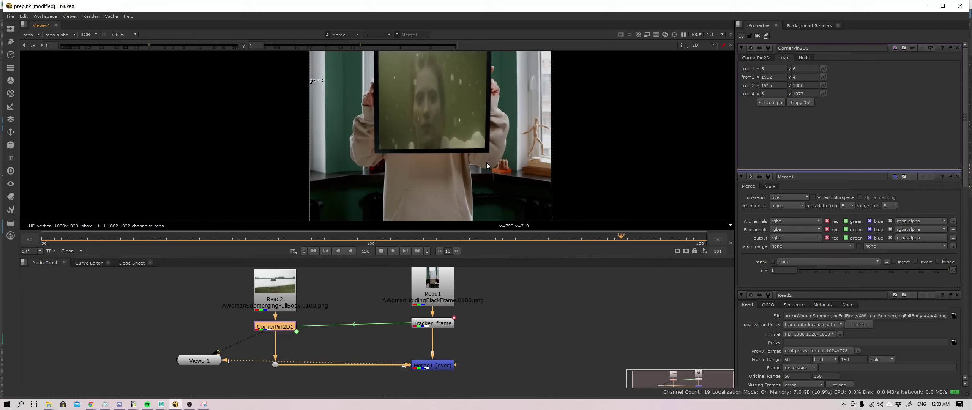
Inspect the picture frame's lower edge during playback of the composite, and stop the playback.
scroll(486, 156, "up", 4)
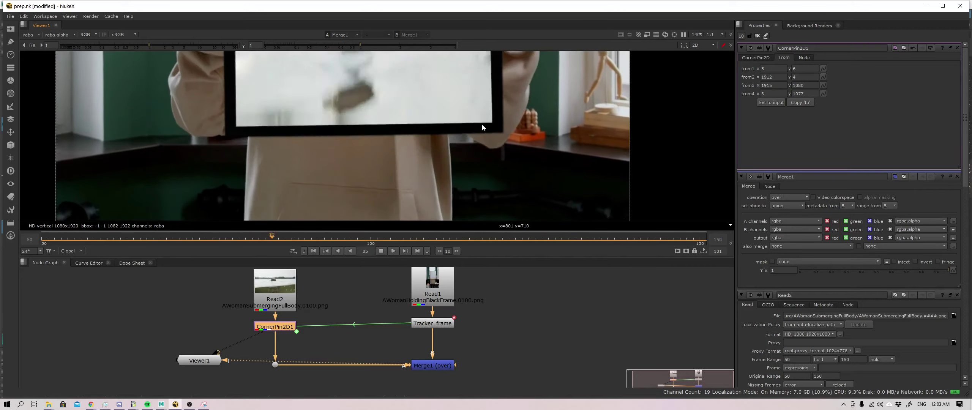
scroll(468, 111, "down", 3)
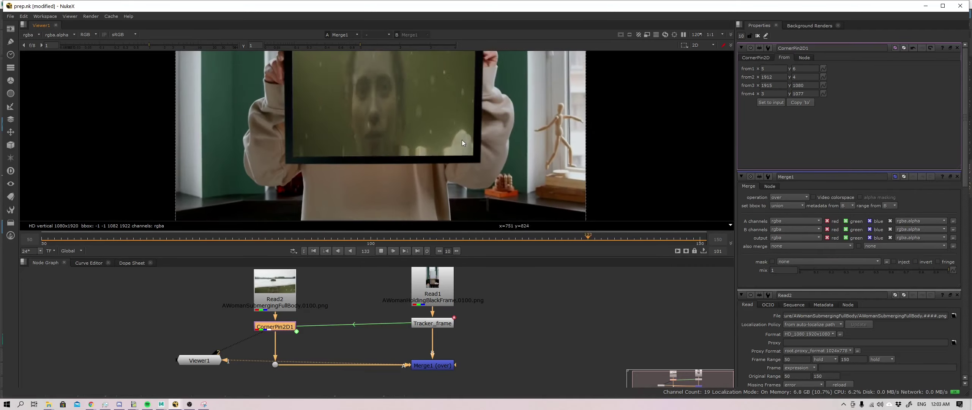
left_click(381, 251)
Insert a Transform node between Read2 and CornerPin2D1.
scroll(393, 152, "down", 3)
mouse_move(286, 330)
left_mouse_down()
mouse_move(277, 348)
mouse_move(282, 341)
left_mouse_up()
left_click(293, 311)
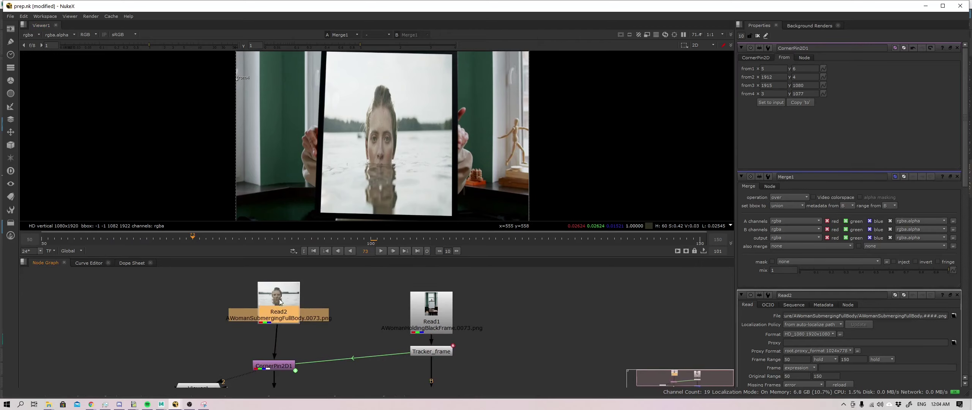
key("Tab")
type("tr")
key("Return")
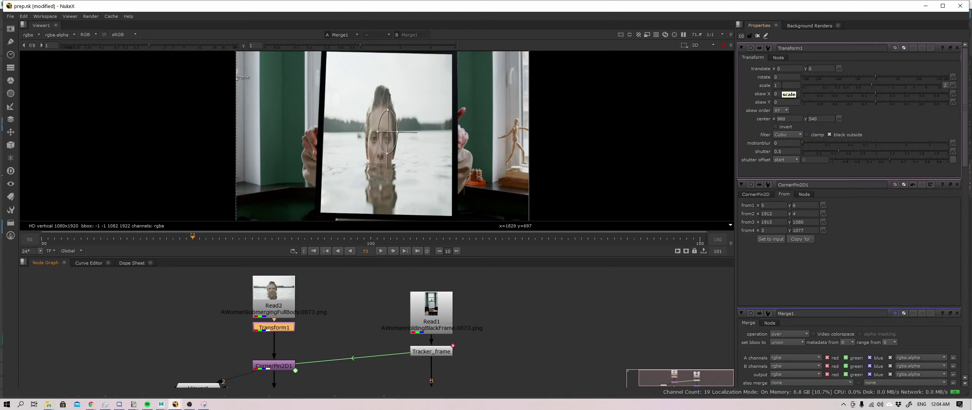
Split the scale of Transform1 into separate width and height values and set the width to 2.
left_click(945, 86)
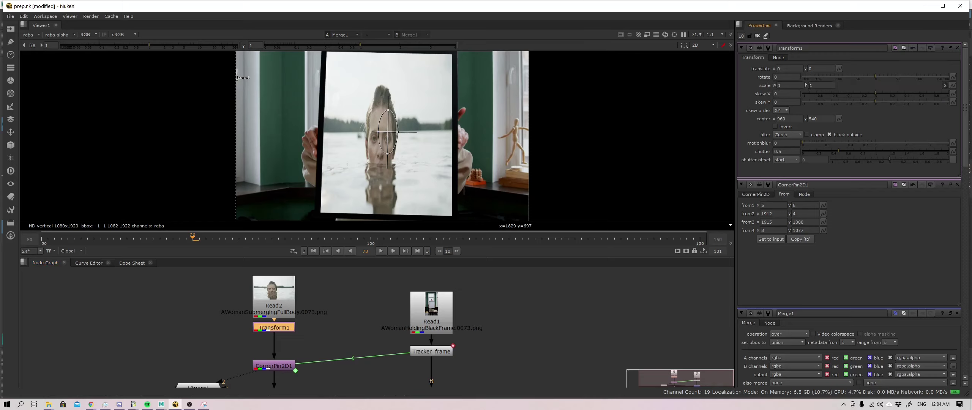
type("2")
key("Return")
Lower the mix of Merge1 to 0.29 so the plate shows through the pinned footage.
key("m")
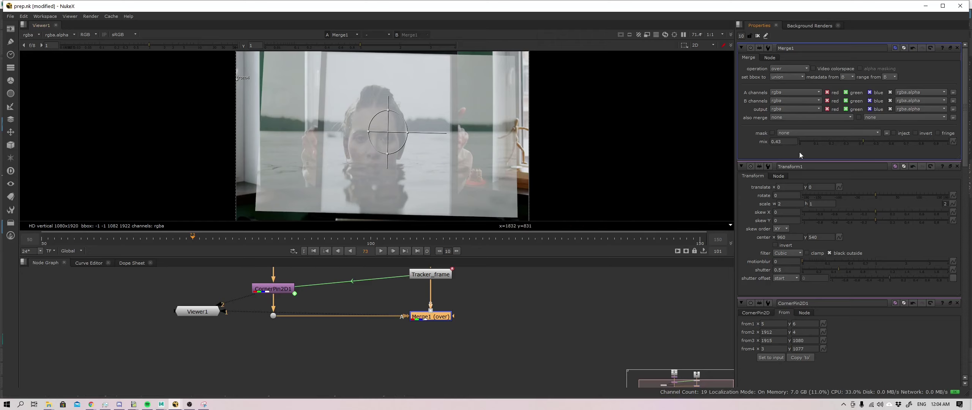
mouse_move(860, 144)
left_mouse_down()
mouse_move(834, 146)
mouse_move(842, 146)
left_mouse_up()
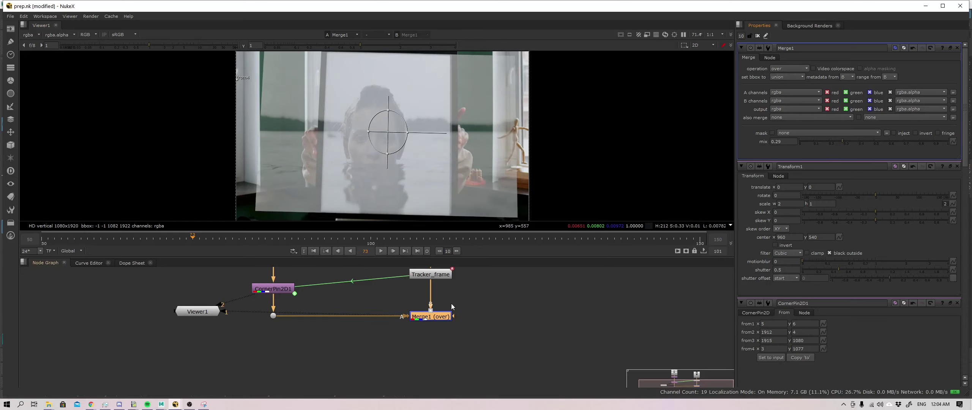
View Read2 and Merge1 alternately to compare the woman's original proportions with the pinned footage.
middle_click_drag(390, 278, 373, 327)
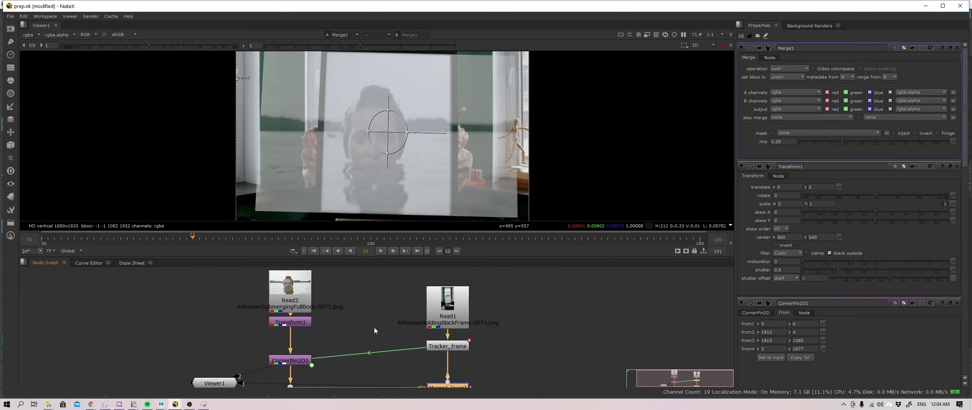
left_click(300, 292)
key("1")
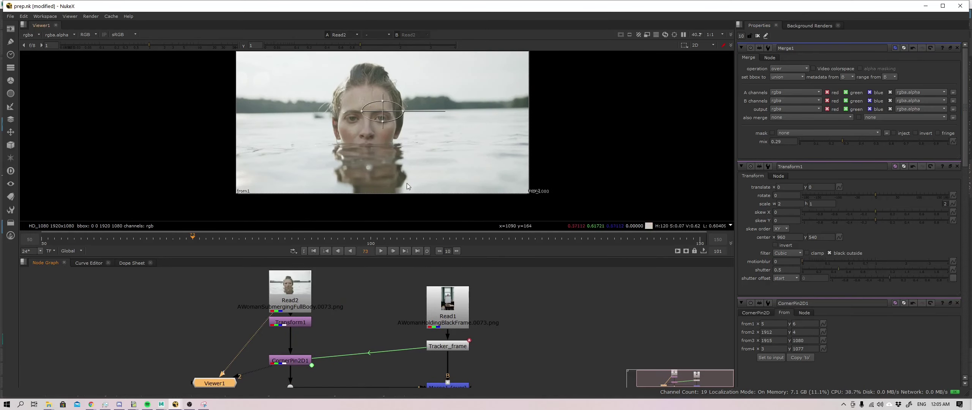
middle_click_drag(473, 355, 477, 317)
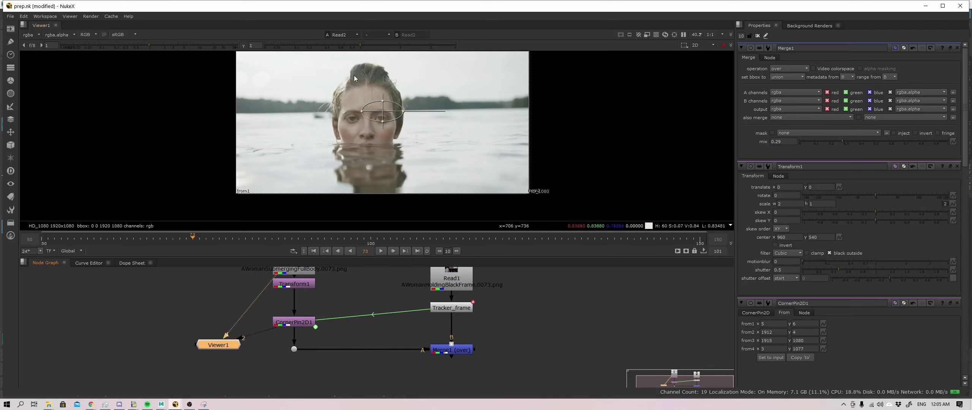
left_click(450, 350)
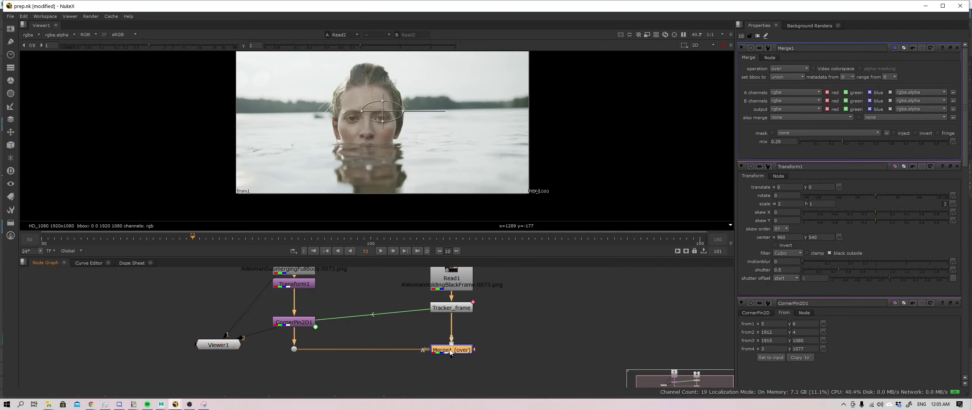
key("1")
scroll(332, 387, "down", 1)
left_click(301, 279)
key("1")
left_click(433, 355)
key("2")
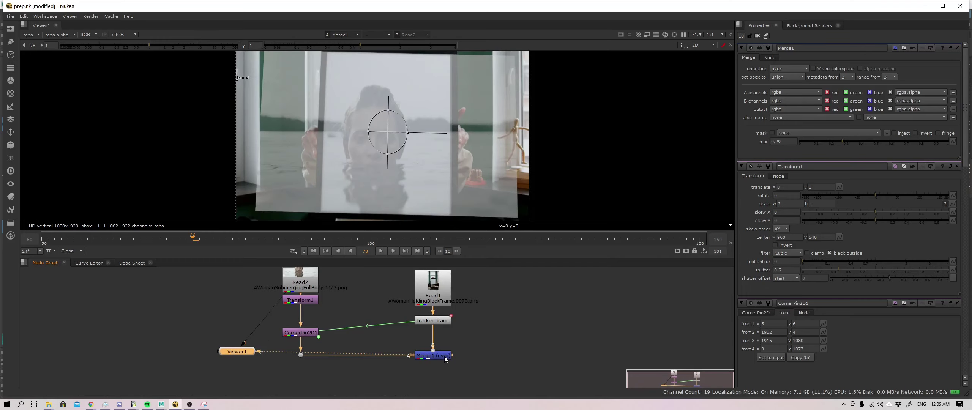
left_click(383, 35)
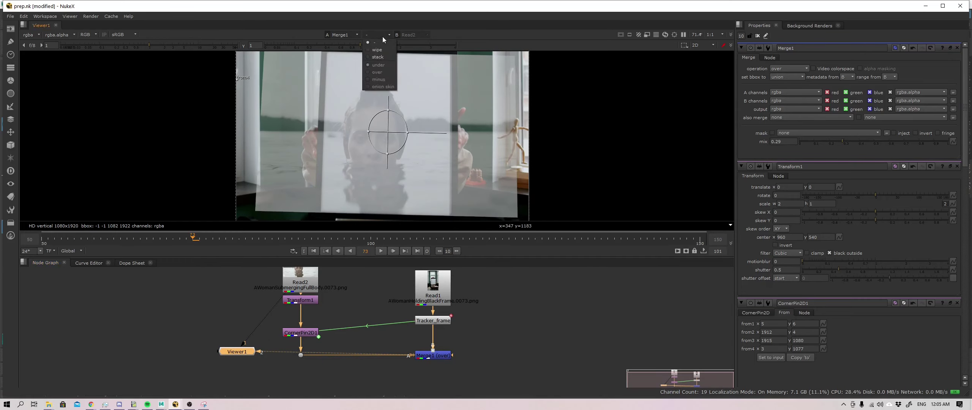
left_click(382, 36)
key("1")
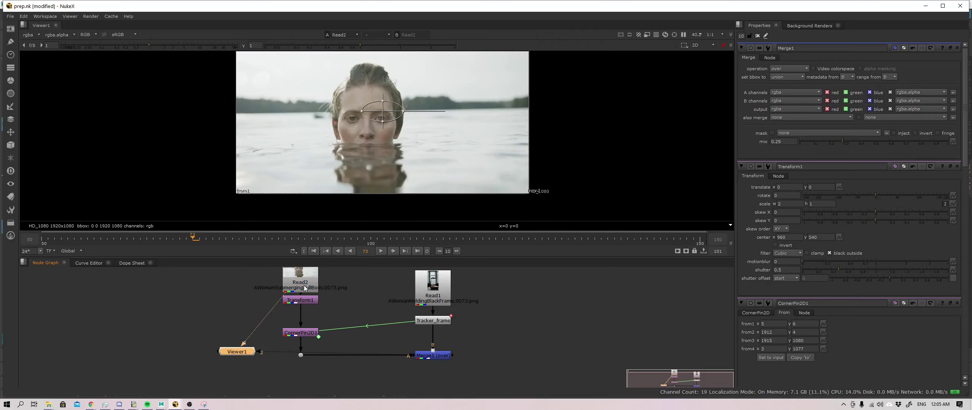
key("2")
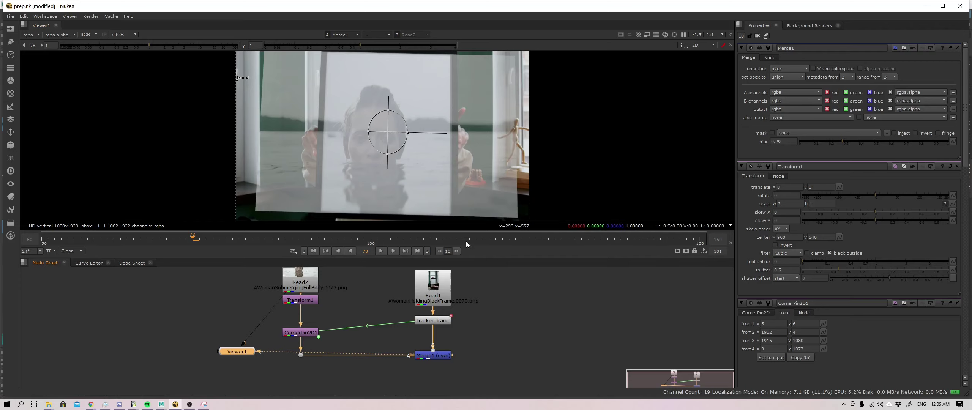
left_click(376, 35)
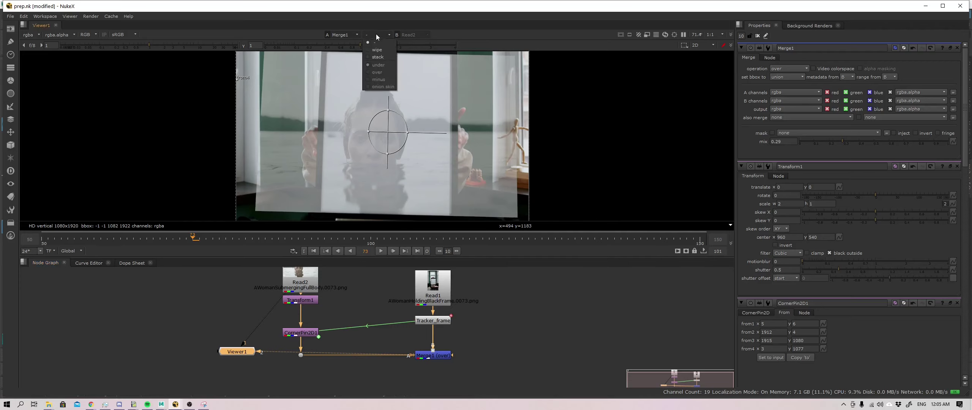
left_click(378, 64)
left_click_drag(358, 150, 386, 150)
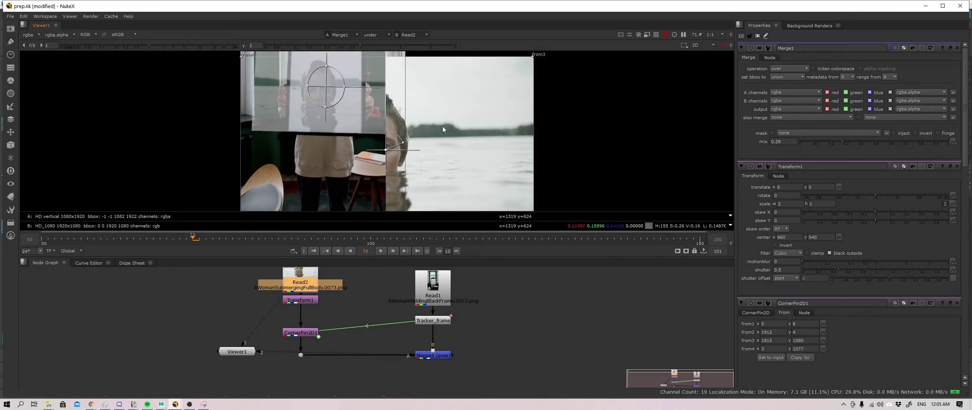
left_click_drag(306, 303, 308, 307)
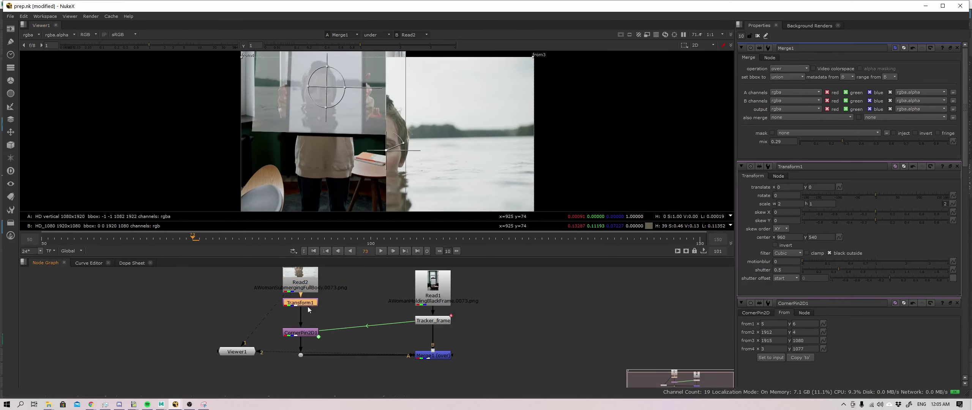
left_click(309, 333)
key("1")
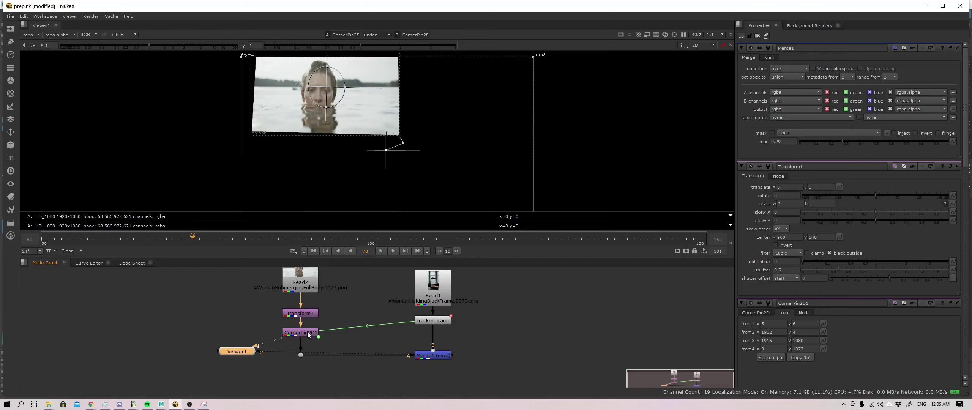
left_click(309, 334)
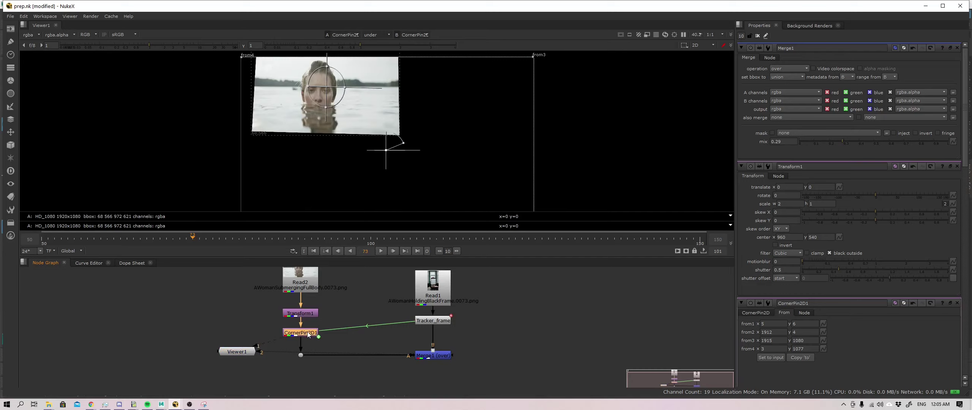
key("1")
left_click(299, 281)
key("1")
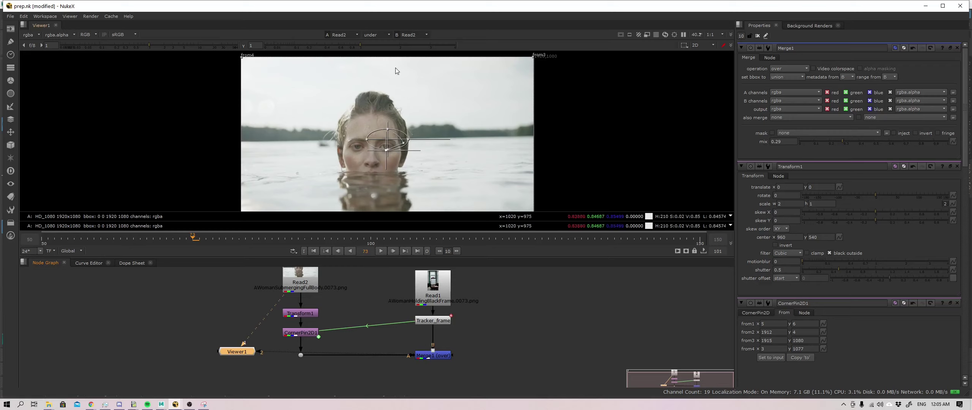
left_click(382, 35)
left_click(378, 42)
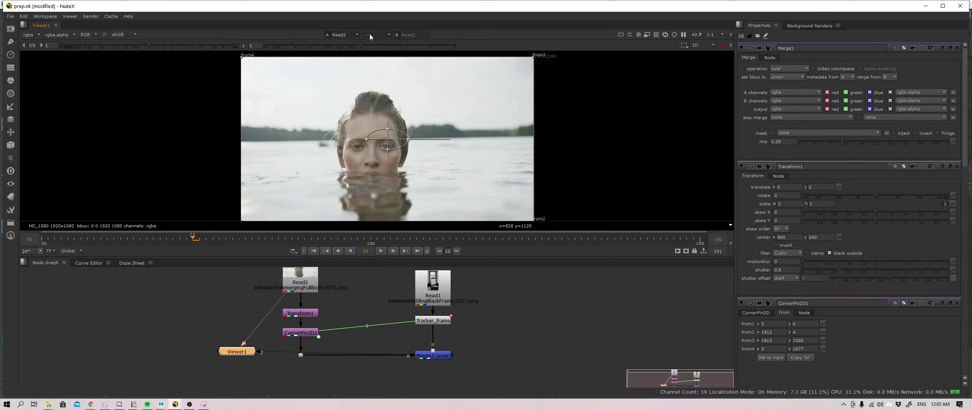
Load Read2 into viewer input 1 and Merge1 into viewer input 2.
left_click(440, 356)
key("1")
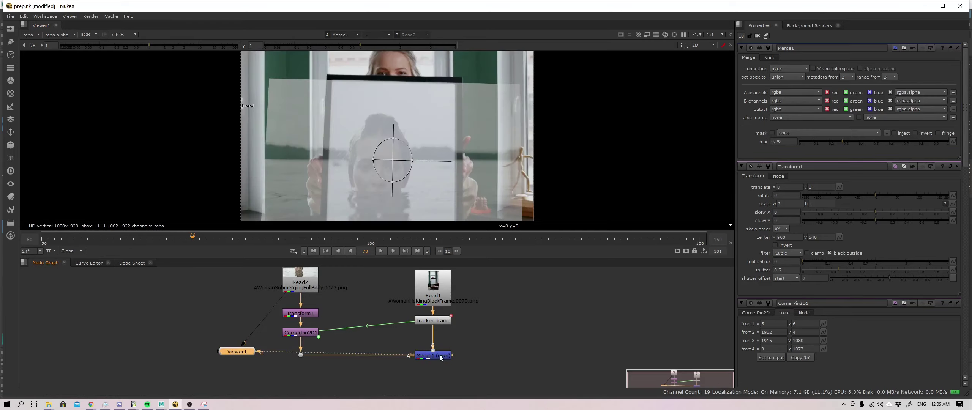
left_click(296, 284)
key("1")
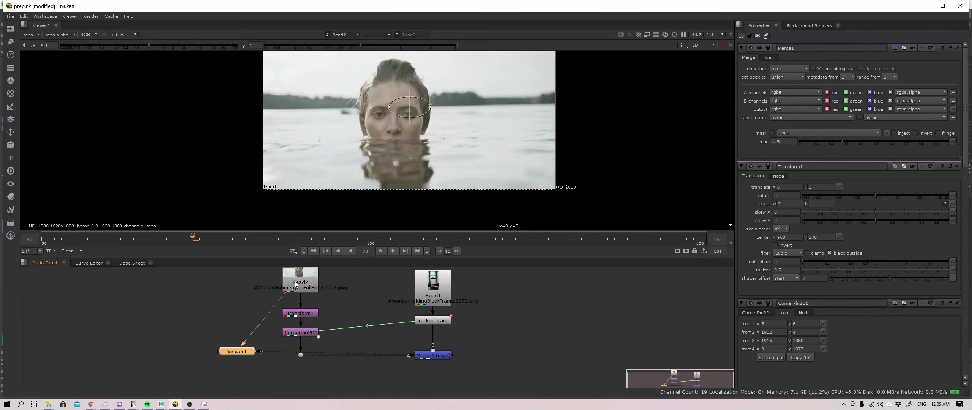
left_click(439, 356)
key("2")
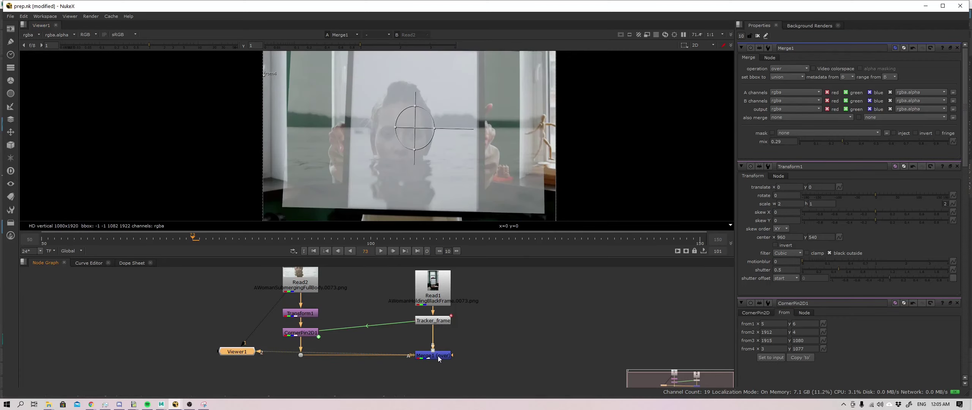
Flip repeatedly between the two viewer inputs to judge the woman's width in the composite against the original footage.
key("1")
key("2")
key("1")
key("2")
key("1")
key("2")
key("1")
key("2")
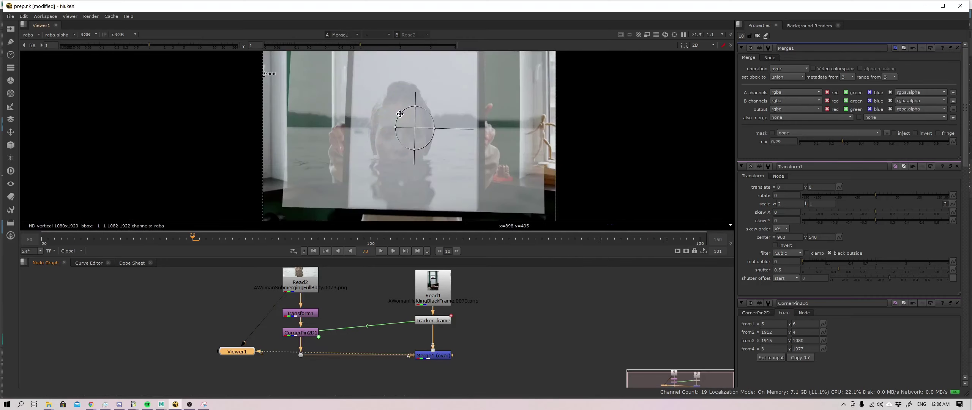
key("1")
key("2")
key("1")
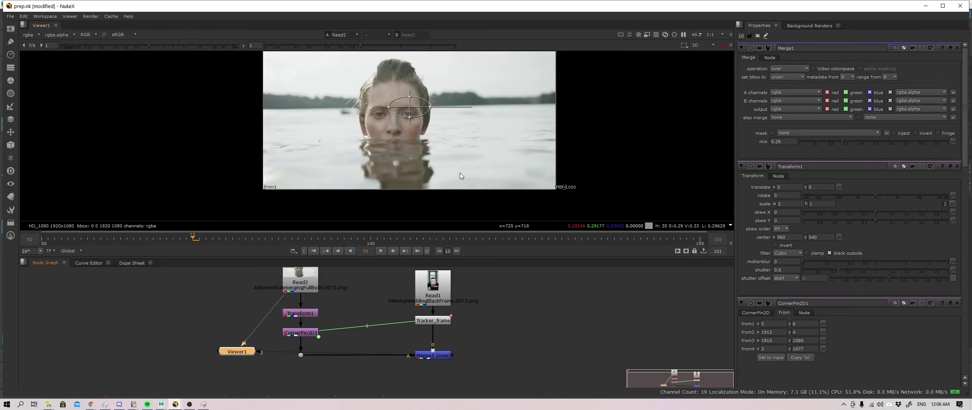
key("2")
key("1")
key("2")
key("1")
key("2")
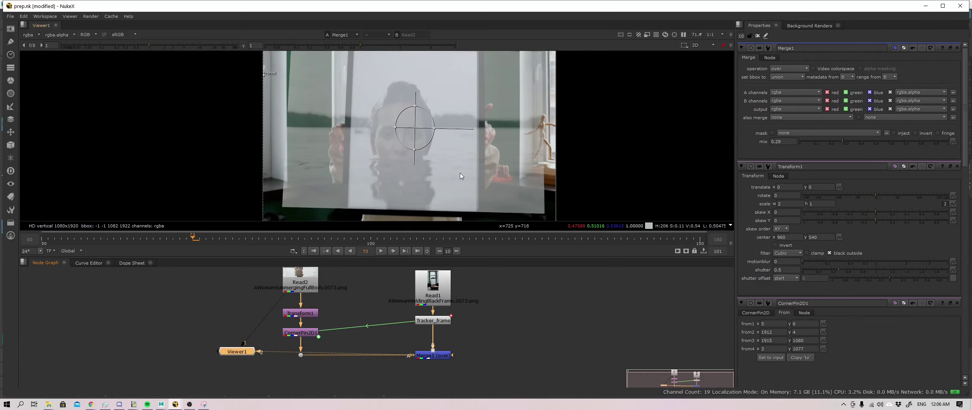
key("1")
key("2")
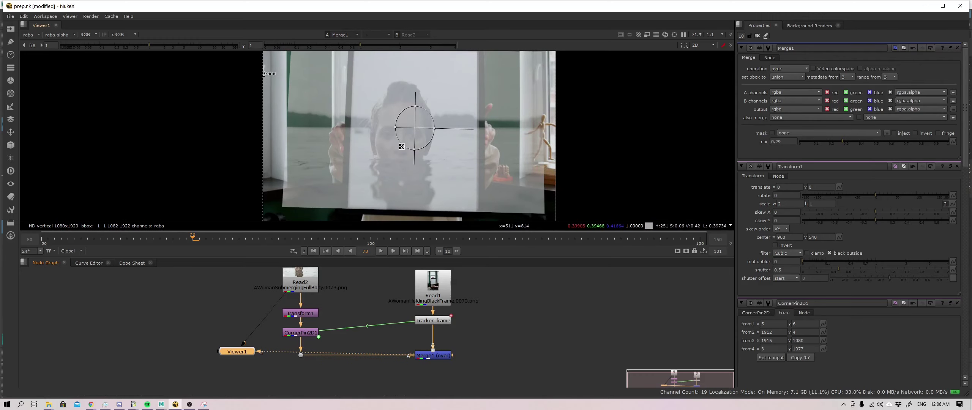
Set the scale width of Transform1 to 2.15.
left_click(789, 204)
type(".14")
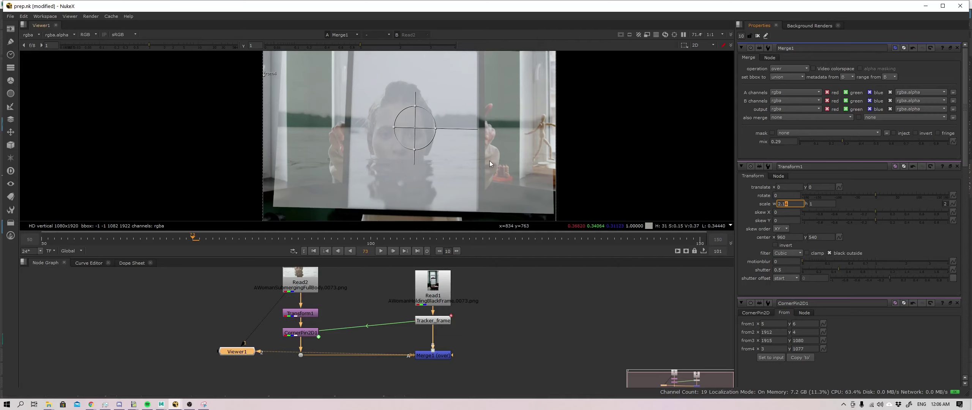
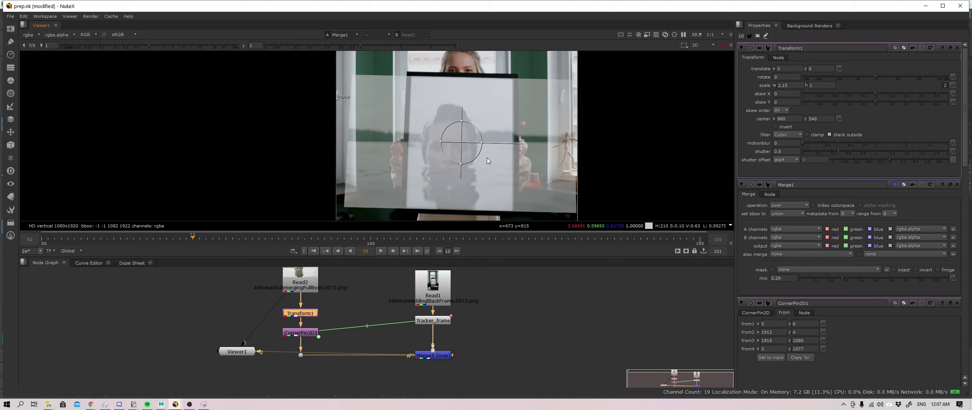
Play back the semi-transparent composite from the start of the frame range to check the widened footage.
mouse_move(487, 158)
middle_mouse_down()
mouse_move(495, 135)
mouse_move(490, 149)
middle_mouse_up()
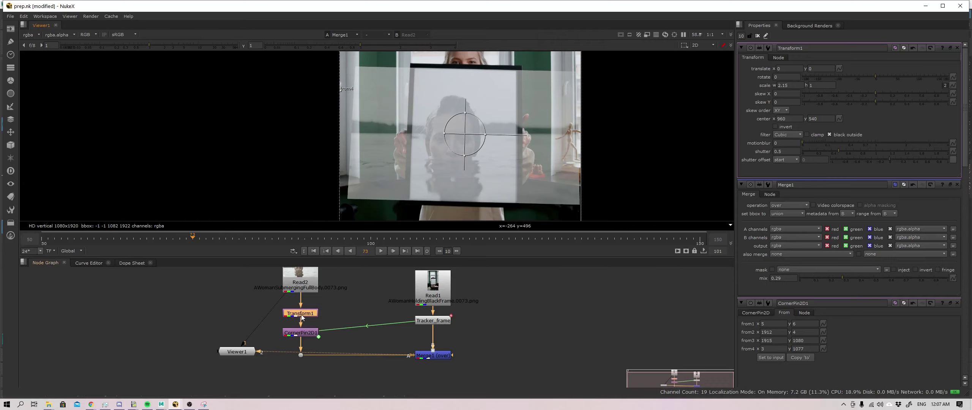
left_click(55, 238)
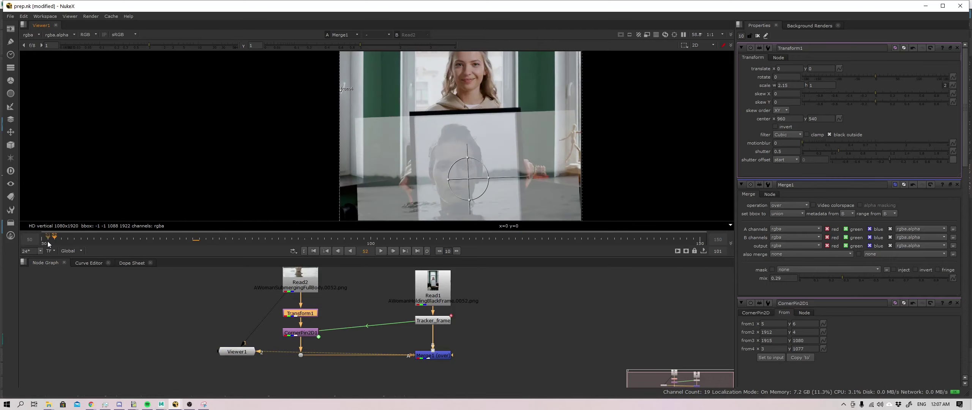
left_click(45, 242)
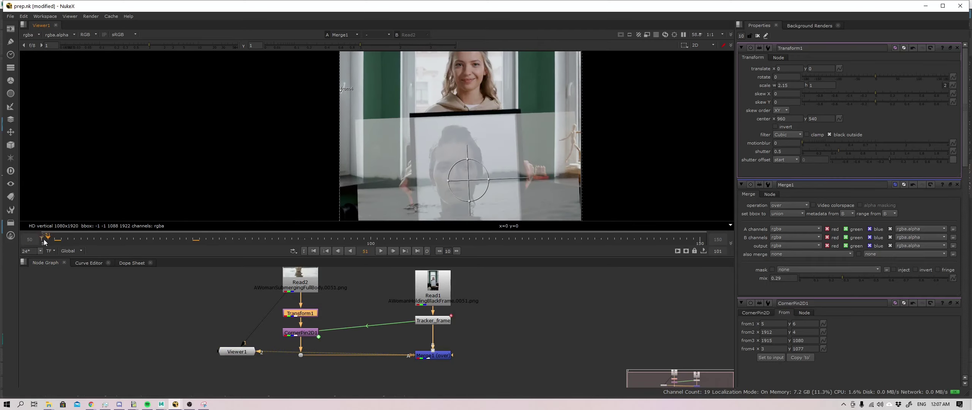
key("l")
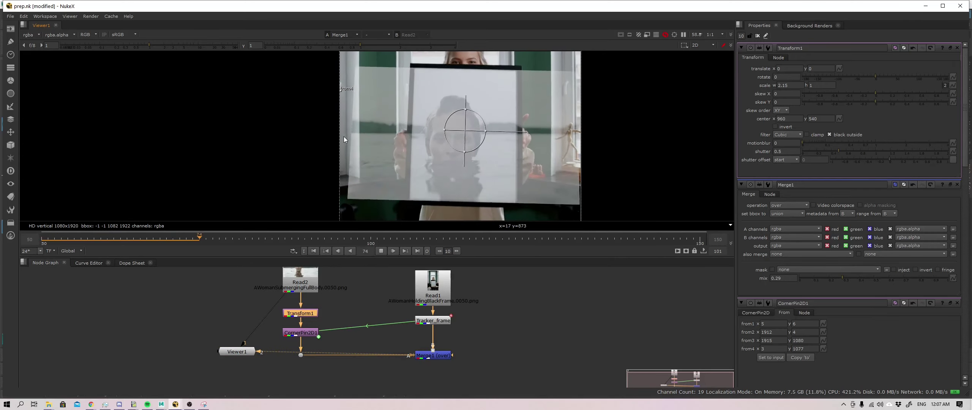
Play the semi-transparent composite through to the end of the range to check how the footage sits in the frame.
key("k")
middle_click_drag(503, 119, 510, 140)
key("l")
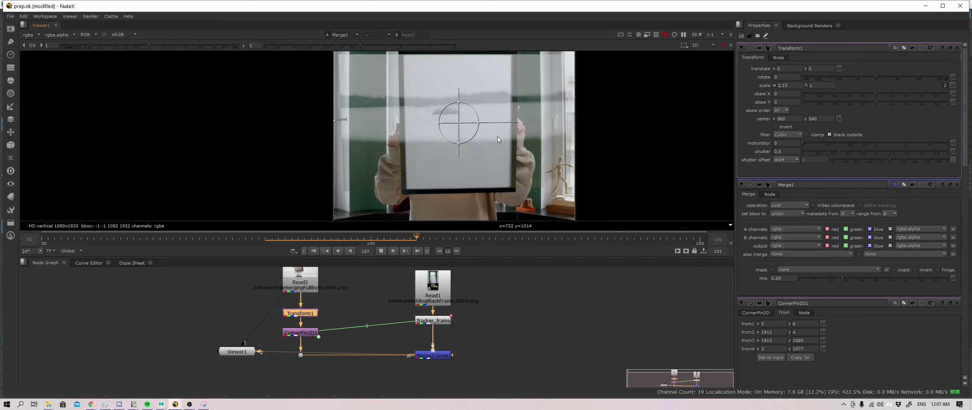
middle_click_drag(498, 137, 493, 175)
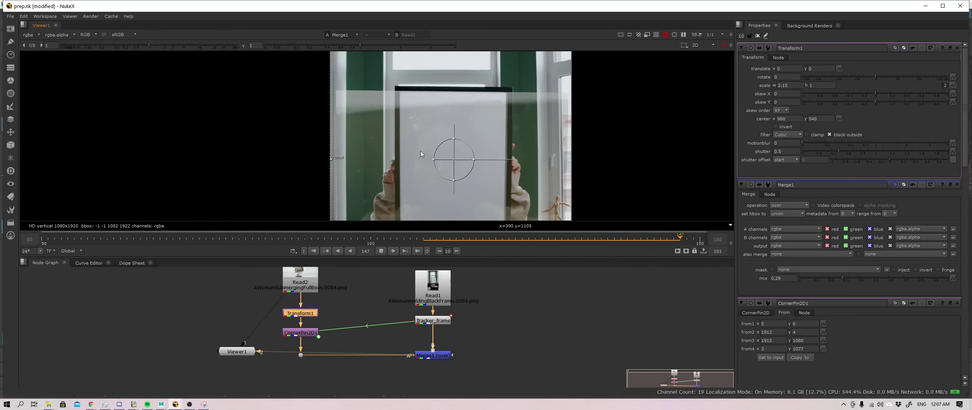
key("k")
middle_click_drag(496, 194, 456, 99)
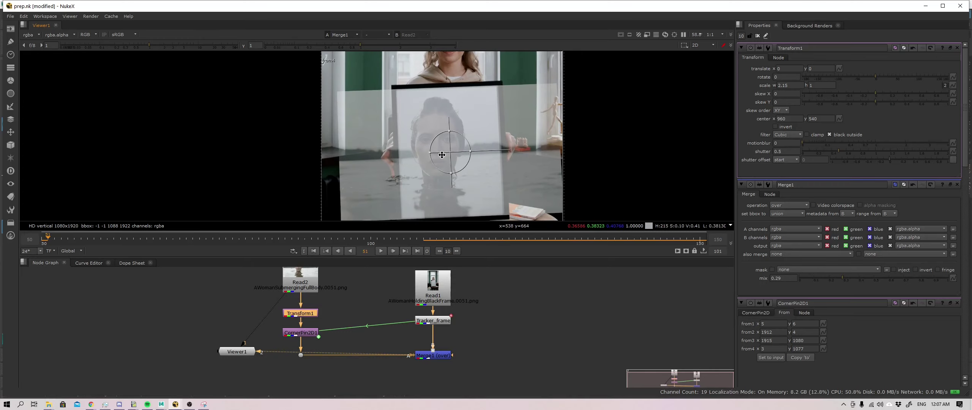
At frame 50, shift the submerging-woman footage up by setting Transform1's translate y to 55.
key("Left")
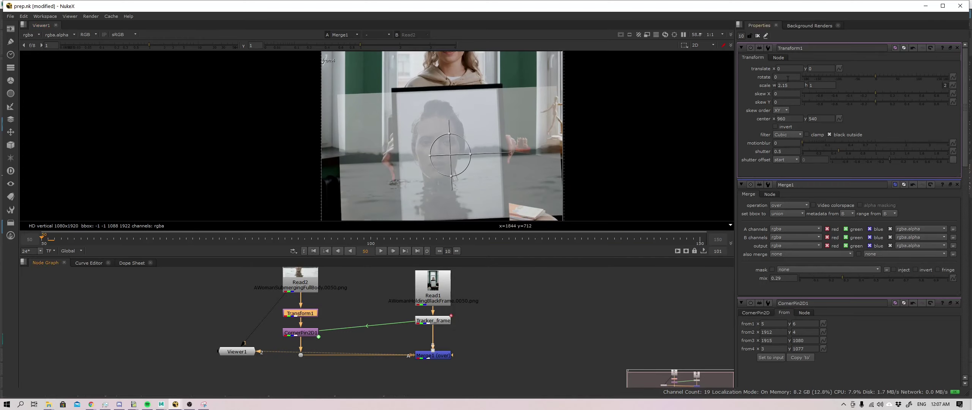
left_click(814, 69)
middle_click_drag(808, 67, 971, 61)
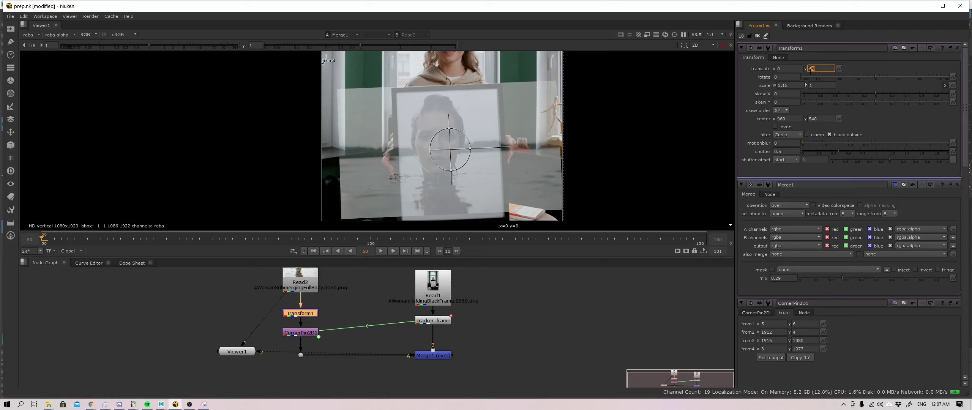
key("Up")
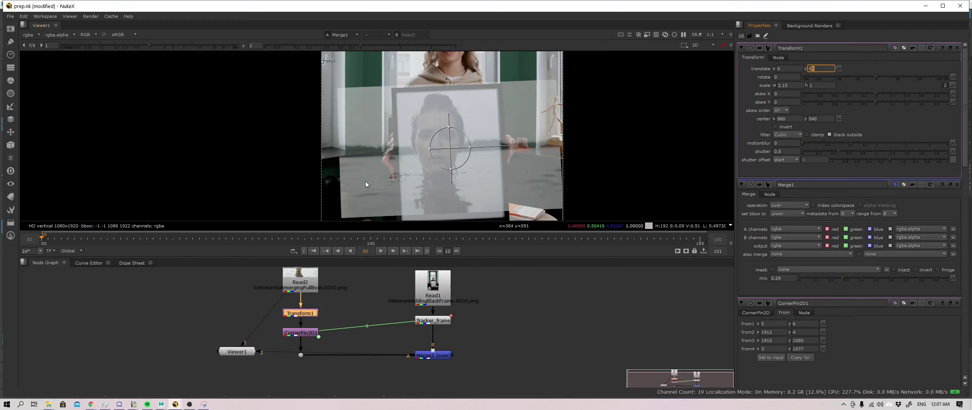
Play and scrub the composite through frame 150 to check the footage's vertical placement inside the picture frame.
key("l")
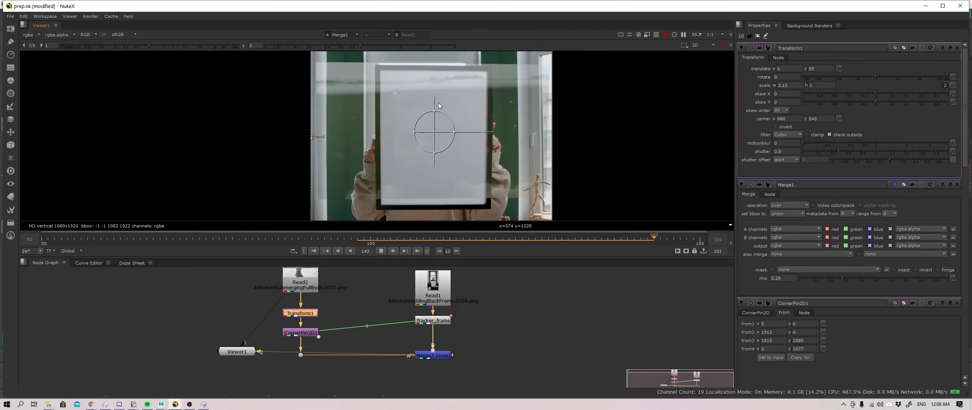
key("k")
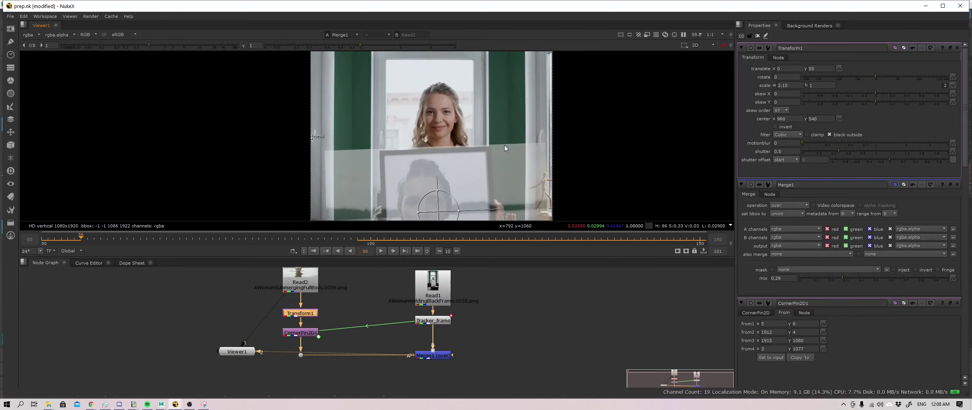
mouse_move(613, 239)
left_mouse_down()
mouse_move(467, 239)
mouse_move(627, 237)
left_mouse_up()
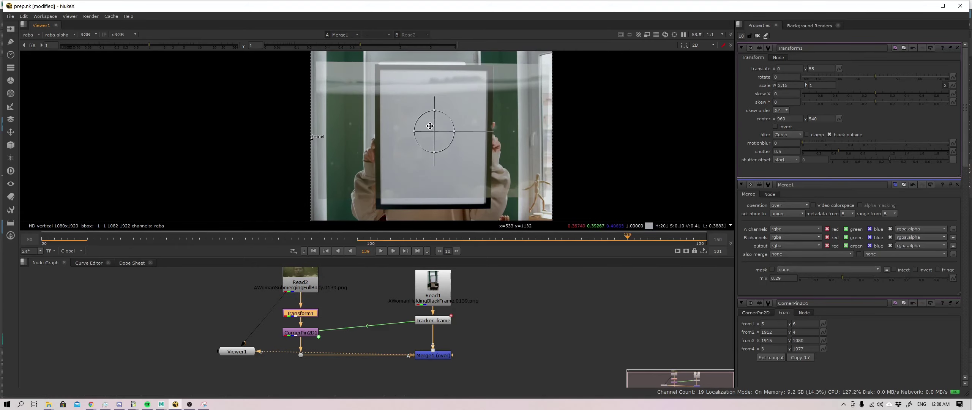
left_click_drag(627, 241, 705, 238)
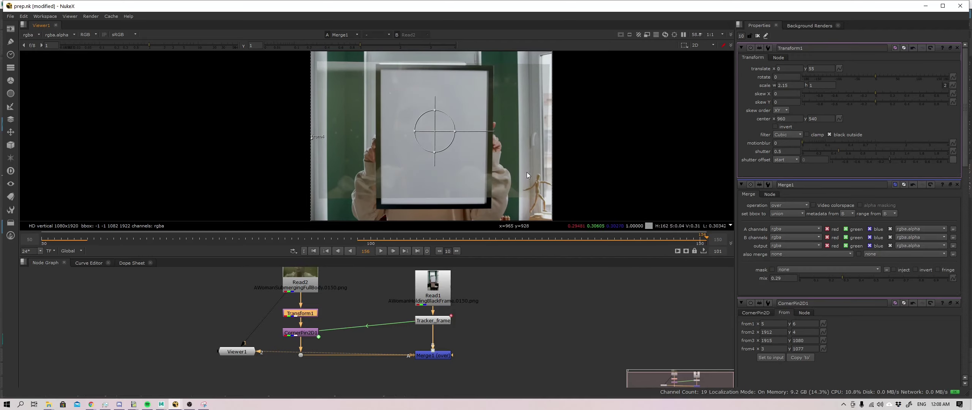
Save the current script prep.nk.
key("ctrl+s")
scroll(350, 299, "down", 2)
middle_click_drag(362, 312, 373, 336)
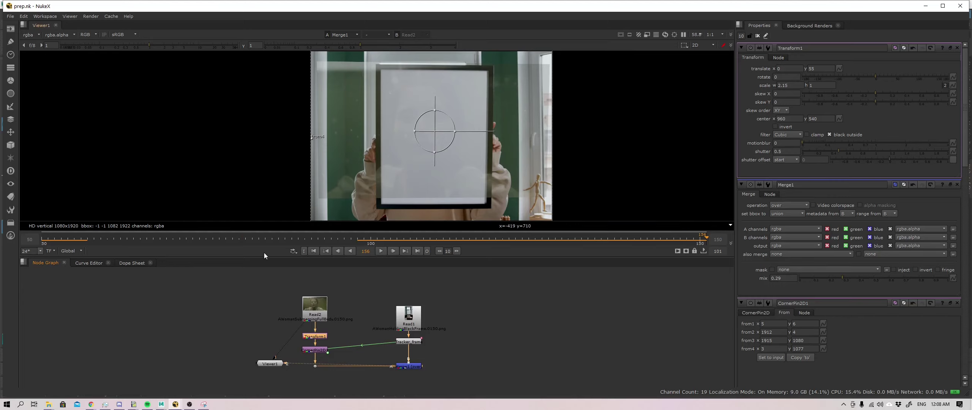
middle_click_drag(366, 289, 369, 299)
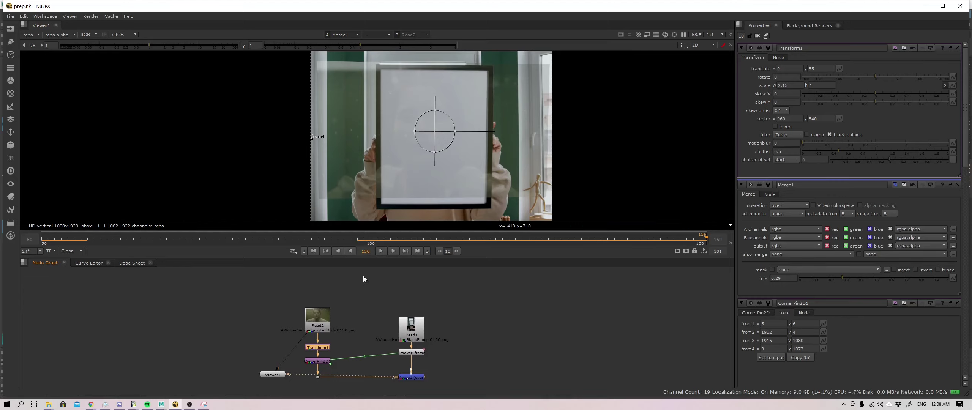
Save the script as cornerPin_v002_01_class.nk in the parent 20210222_cornerPin folder.
key("ctrl+shift+s")
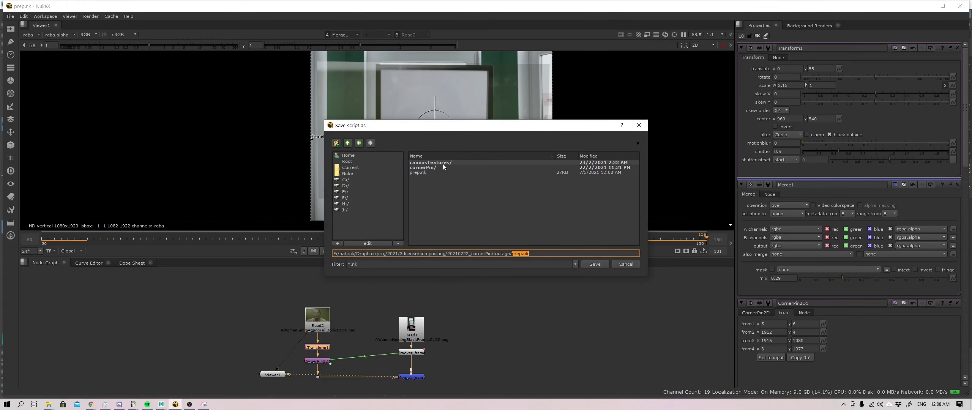
left_click(348, 143)
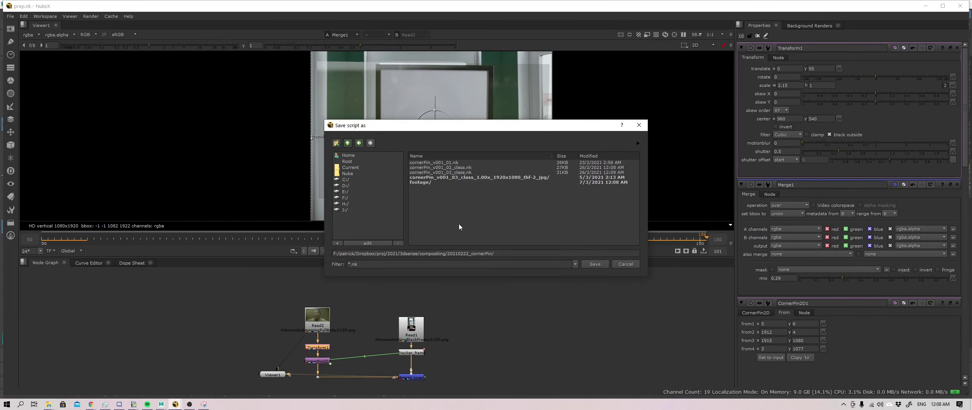
left_click(464, 173)
left_click(470, 254)
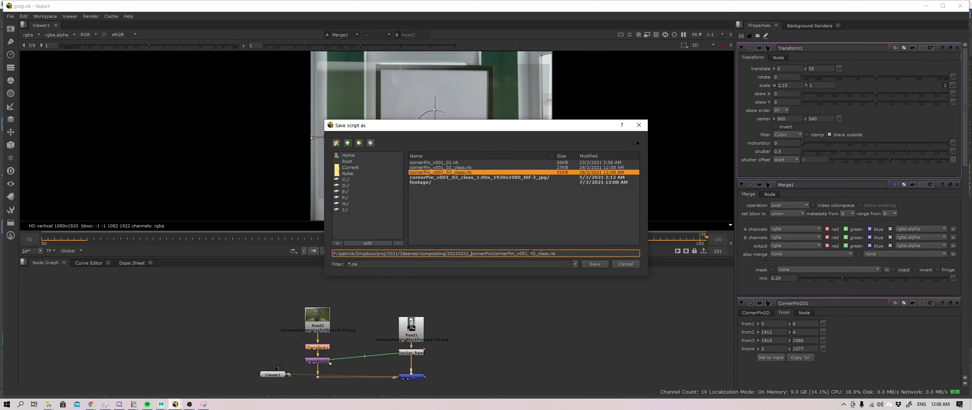
left_click(525, 253)
key("BackSpace")
type("2")
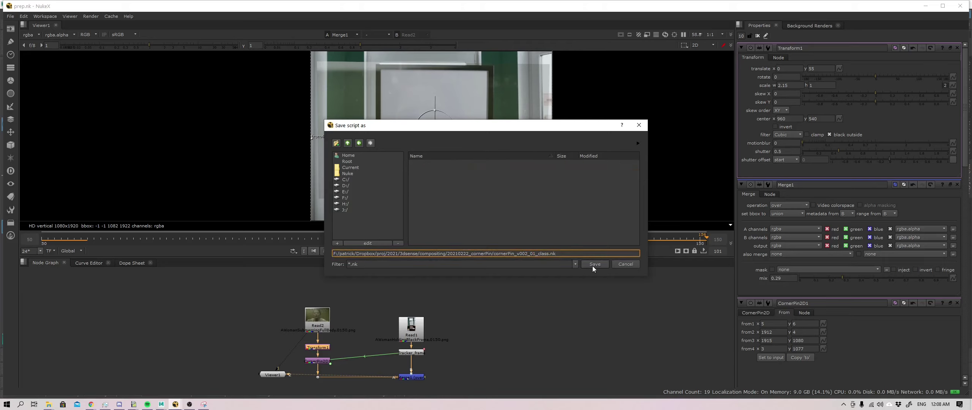
left_click(594, 265)
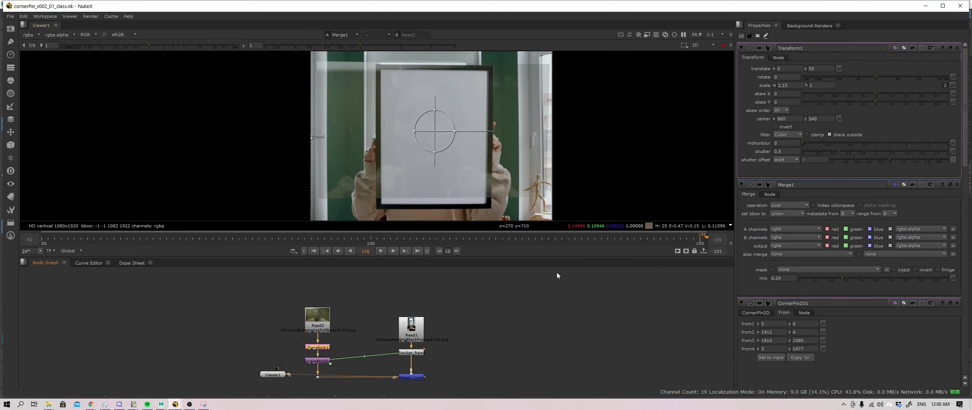
Move Merge1 and CornerPin2D1 lower in the node graph to make room beneath Transform1.
middle_click_drag(408, 339, 411, 324)
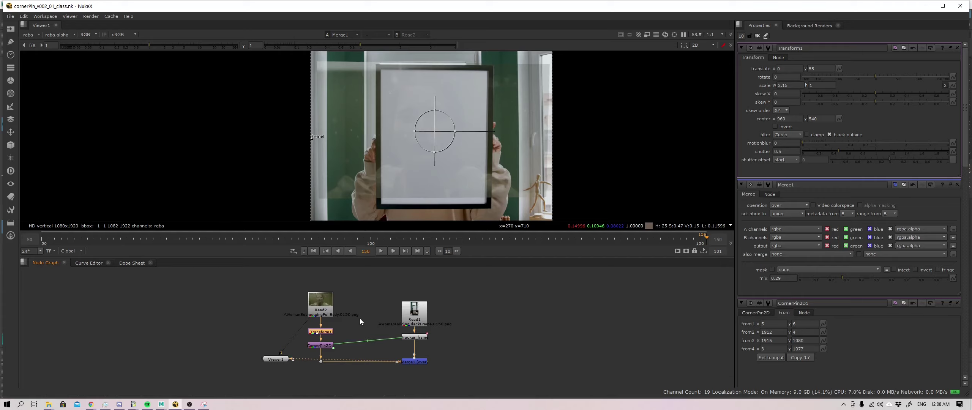
middle_click_drag(356, 323, 360, 319)
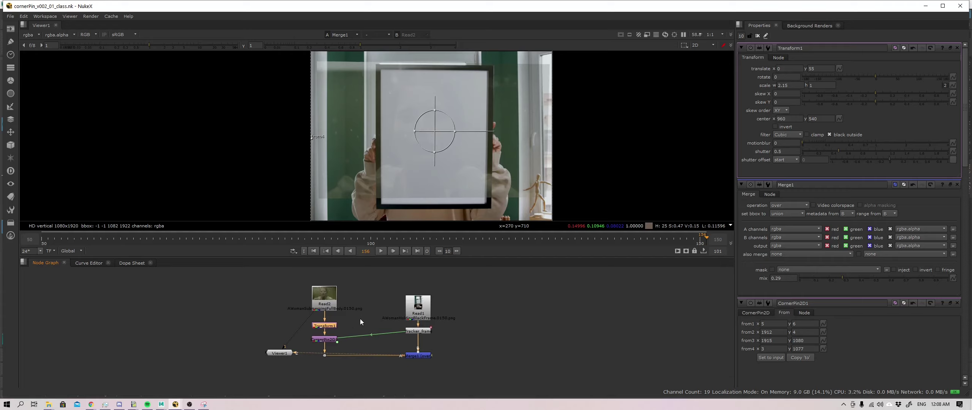
left_click(411, 356)
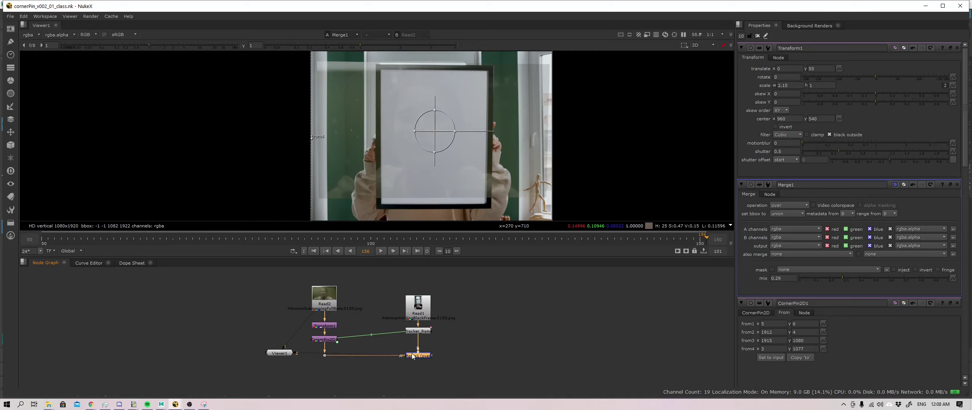
left_click(333, 341)
left_click_drag(331, 340, 412, 377)
left_click_drag(332, 344, 332, 361)
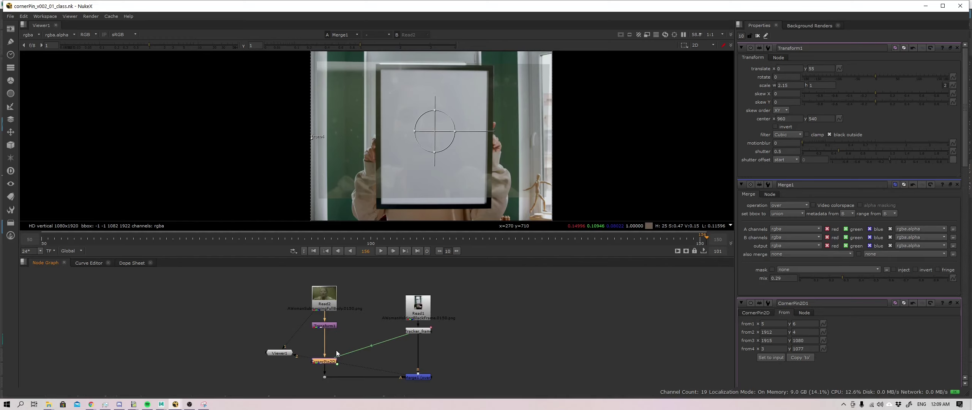
Open Merge1's properties and go to frame 92 to examine the footage spilling outside the picture frame.
key("f")
scroll(369, 332, "up", 2)
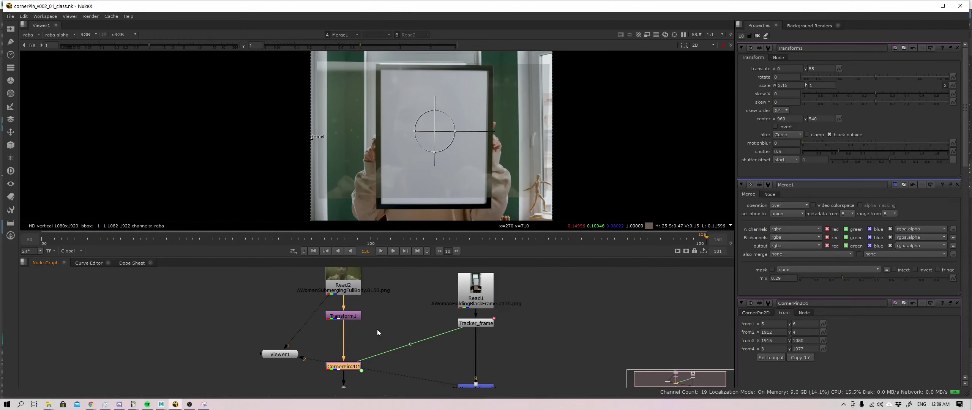
double_click(472, 386)
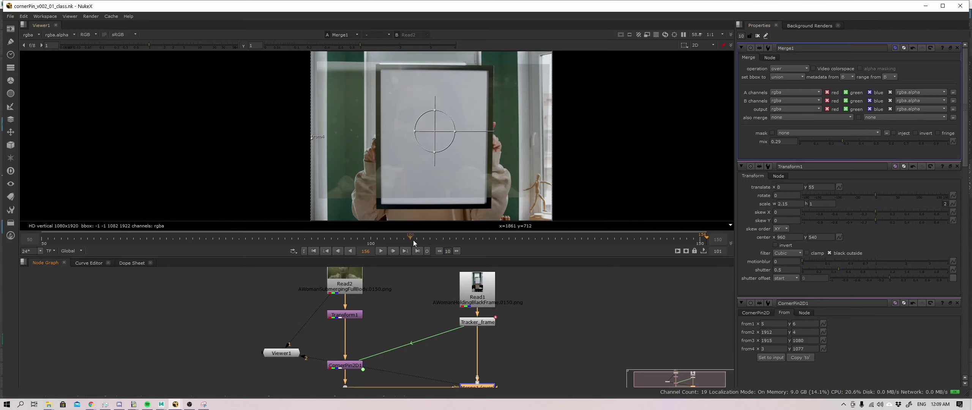
left_click_drag(414, 240, 317, 239)
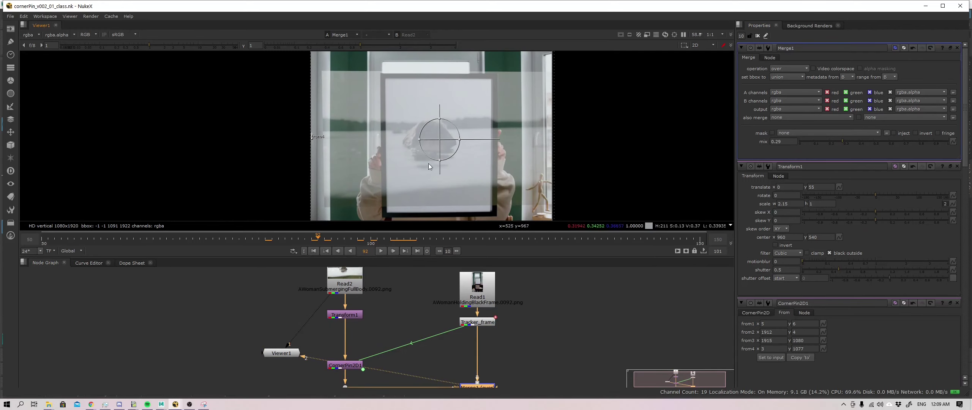
left_click(353, 318)
key("Tab")
type("cr")
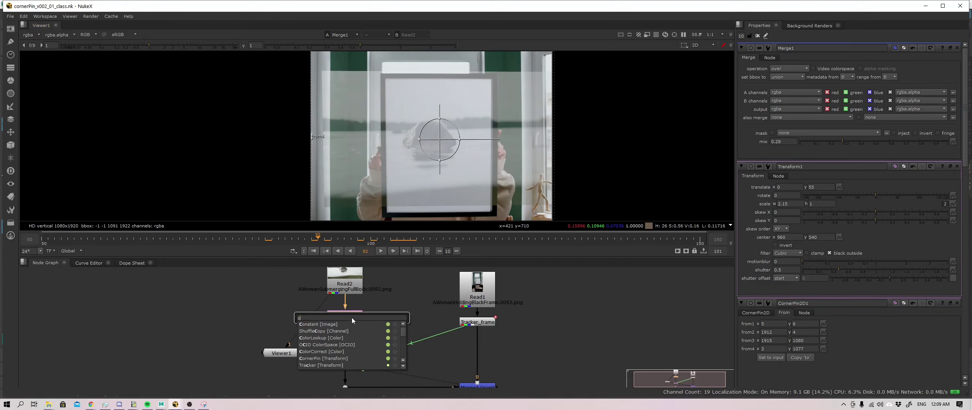
key("Return")
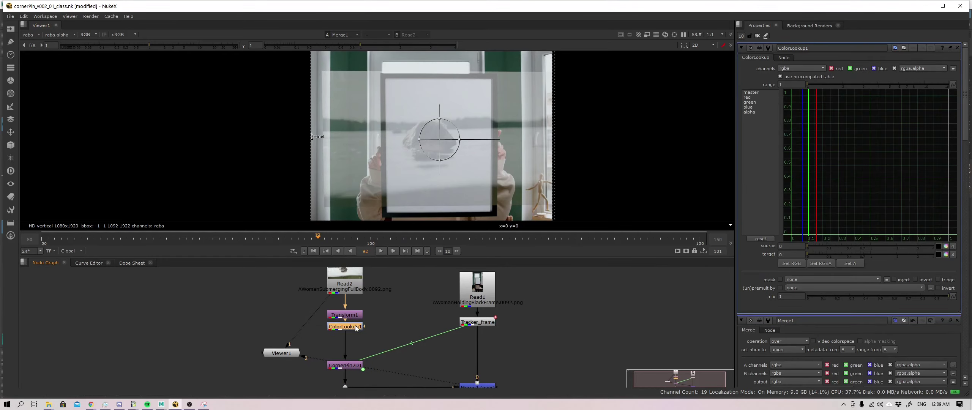
key("Delete")
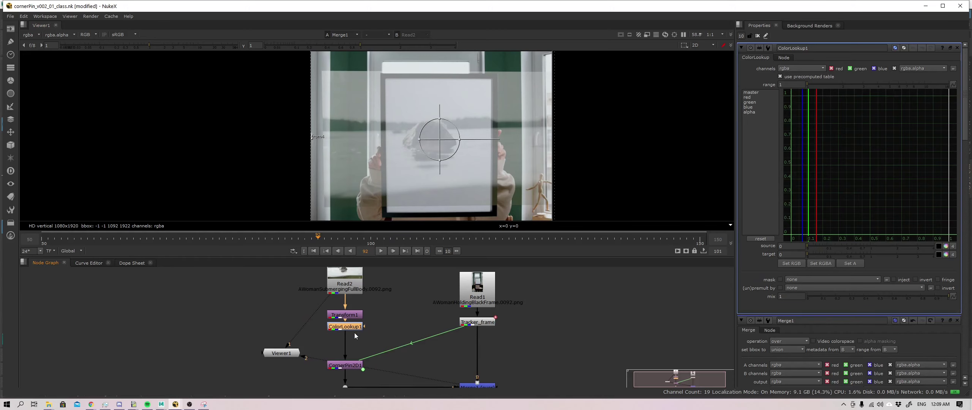
Insert a Crop node between Transform1 and CornerPin2D1 to cut the widened footage to the 1920 x 1080 format.
key("Tab")
type("cr")
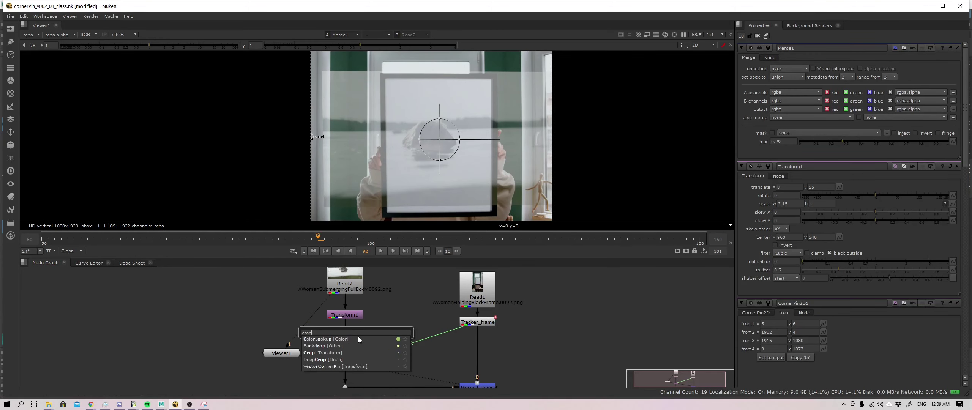
key("Down")
key("Down")
key("Return")
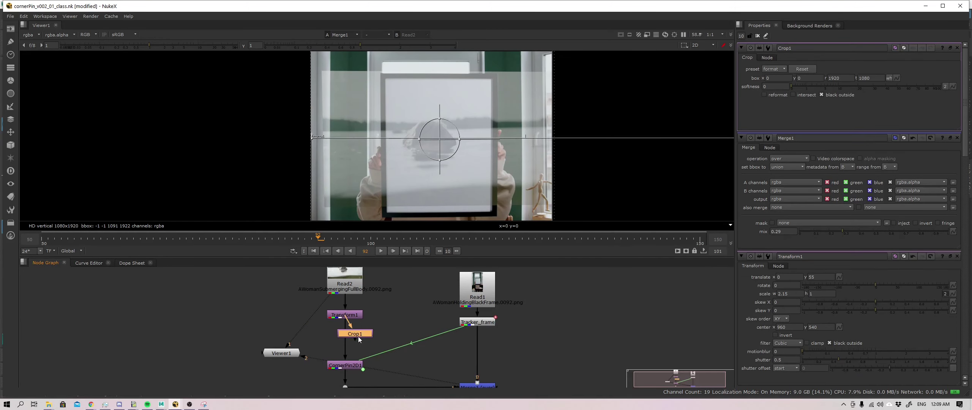
left_click_drag(359, 337, 350, 346)
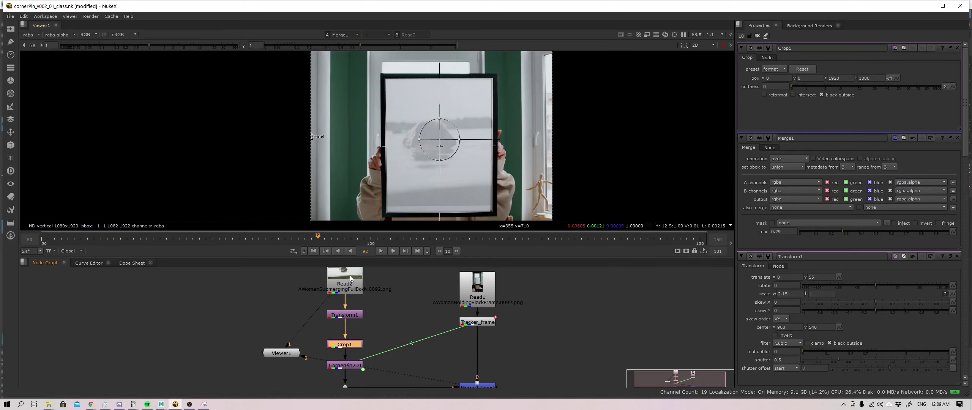
left_click_drag(353, 346, 352, 345)
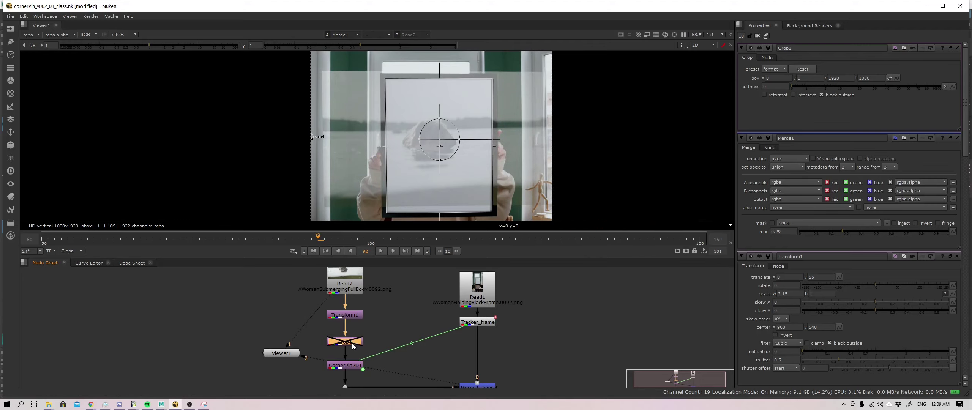
Toggle Crop1 off and on to compare the composite, and inspect Crop1's own output in the viewer.
key("d")
key("d")
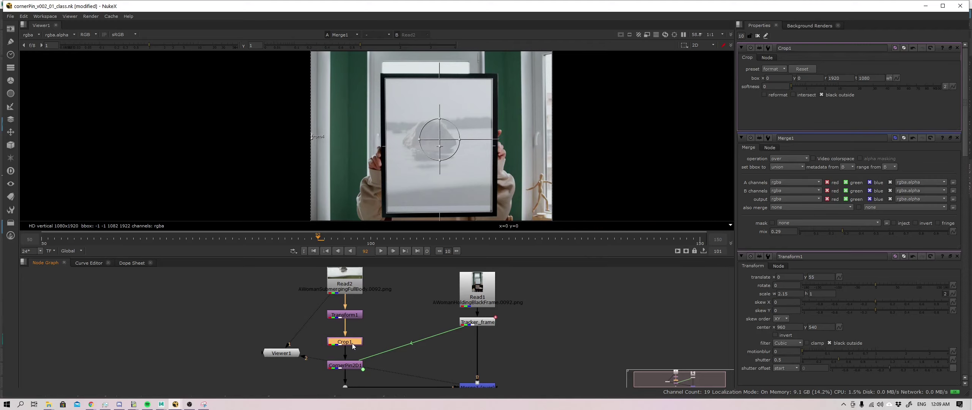
key("1")
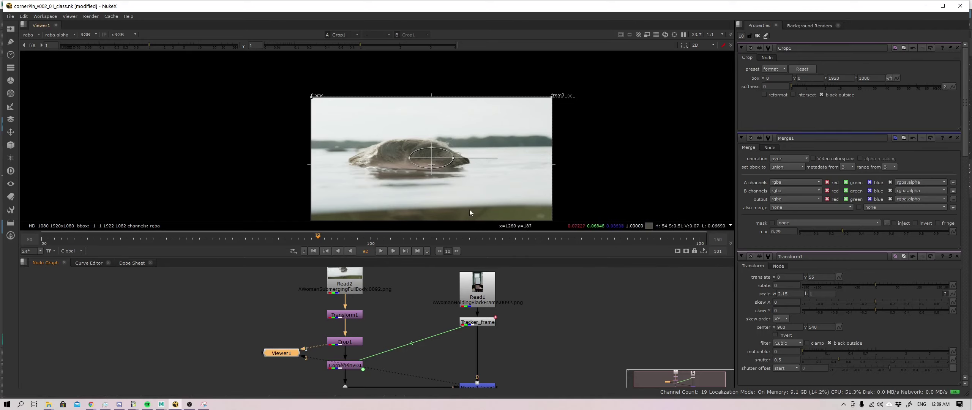
middle_click_drag(469, 209, 468, 176)
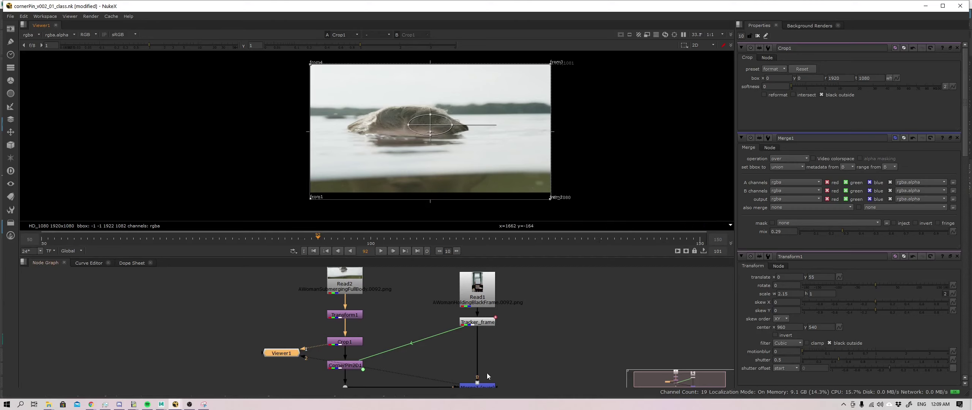
Show Merge1's output in viewer input 1 and bring up its properties.
middle_click_drag(488, 376, 483, 344)
double_click(483, 344)
key("1")
left_click(483, 345)
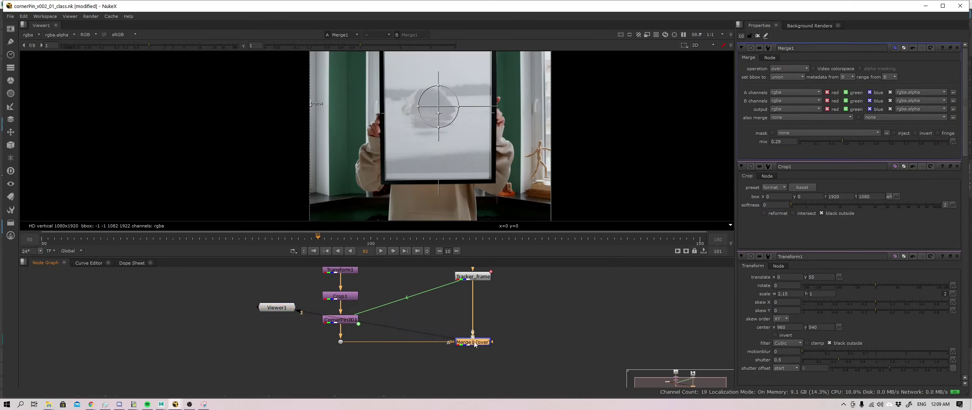
Show Crop1's output in the viewer and try the reformat and intersect options in its properties.
middle_click_drag(413, 317, 413, 331)
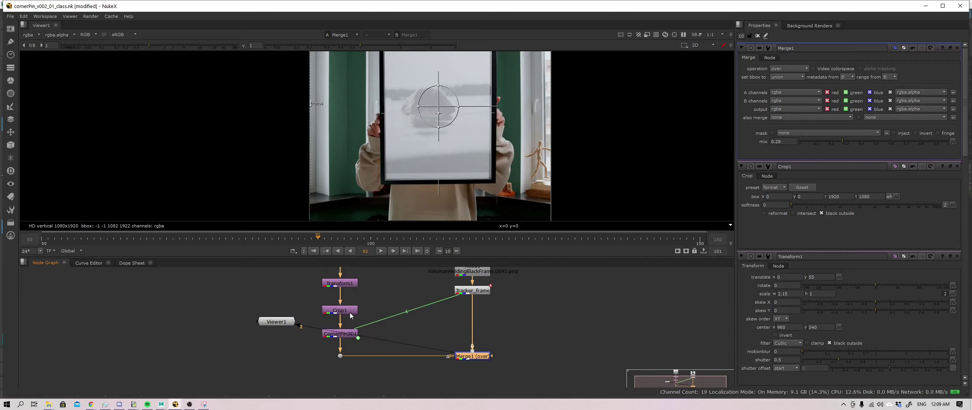
mouse_move(372, 303)
middle_mouse_down()
mouse_move(369, 316)
mouse_move(378, 313)
middle_mouse_up()
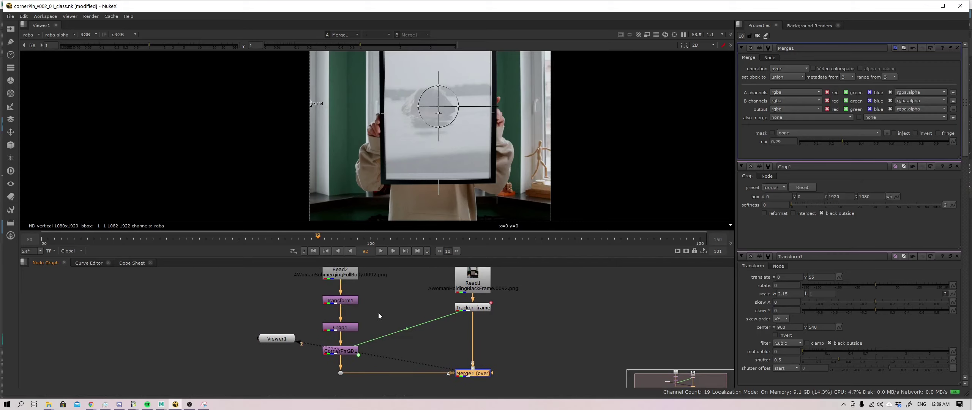
left_click(378, 313)
middle_click_drag(413, 143, 406, 155)
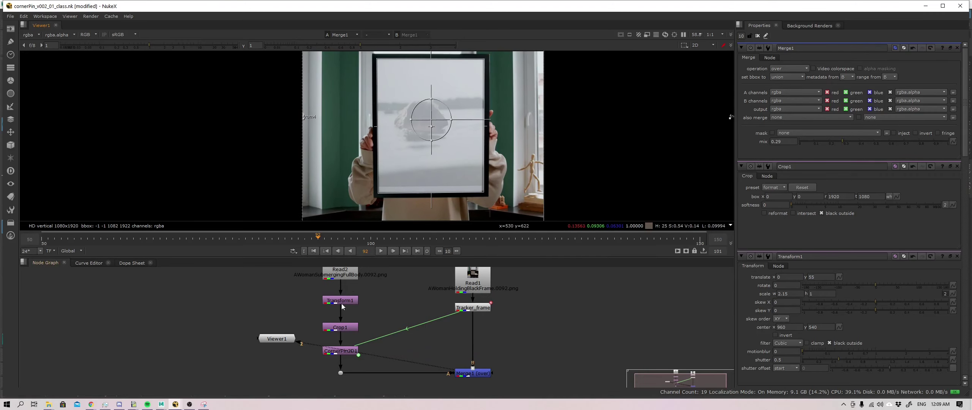
double_click(340, 327)
key("1")
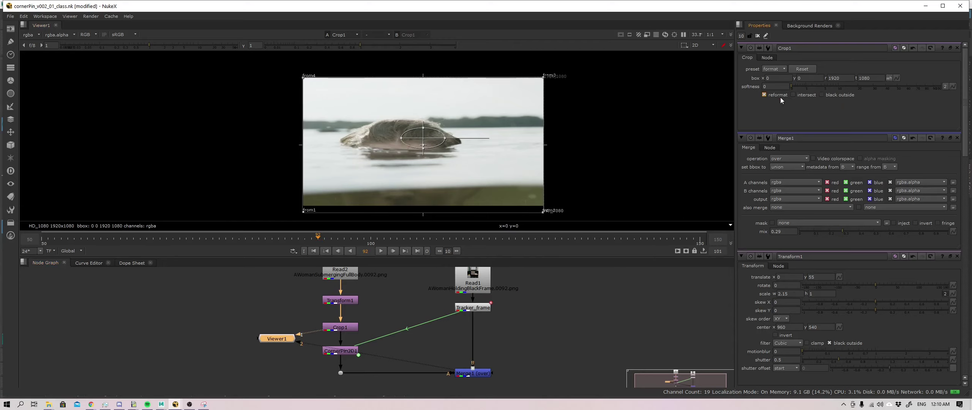
left_click(804, 95)
left_click(804, 96)
Inspect Merge1's composite with its properties open and compare it with CornerPin2D1's output in the viewer.
left_click(482, 373)
key("1")
double_click(482, 373)
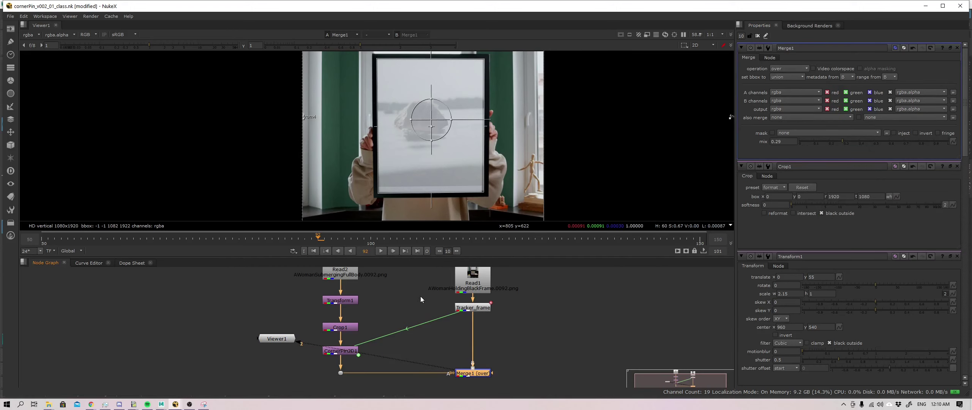
left_click_drag(271, 340, 247, 384)
key("1")
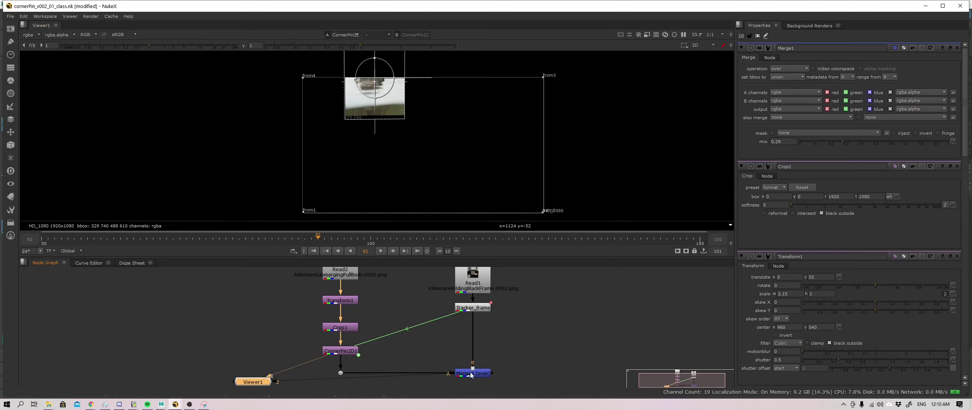
Try a top value of 960 for Crop1's box and restore it to 1080.
left_click(348, 329)
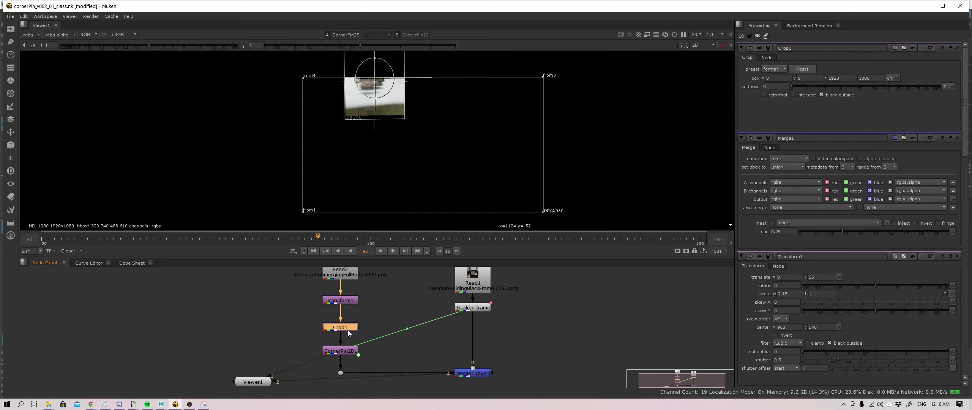
double_click(867, 78)
type("960")
double_click(867, 78)
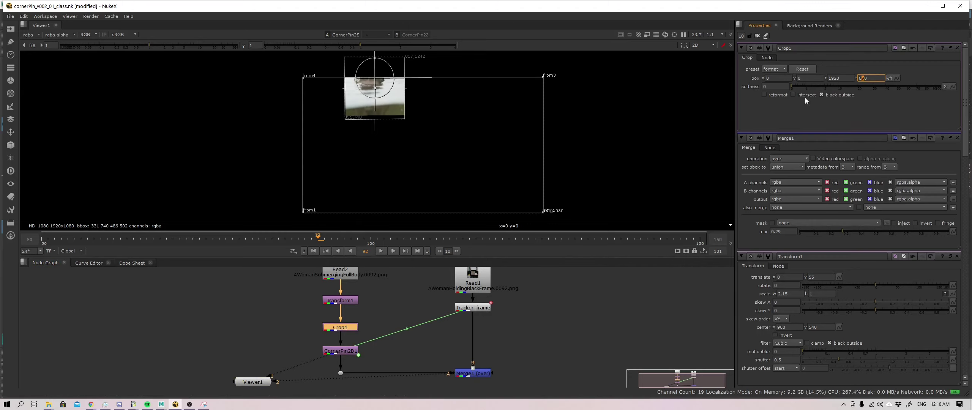
type("1080")
Try small changes to Crop1's box y and x values, undo them, and compare with the node disabled.
left_click(834, 79)
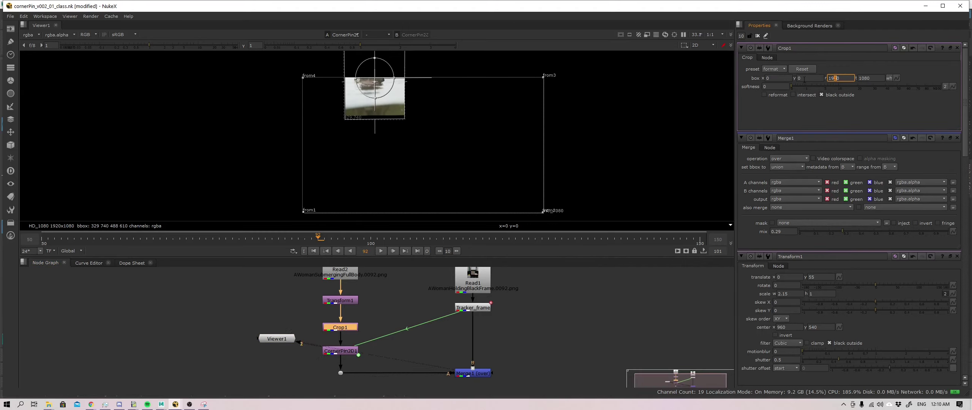
double_click(808, 78)
type("-0.0")
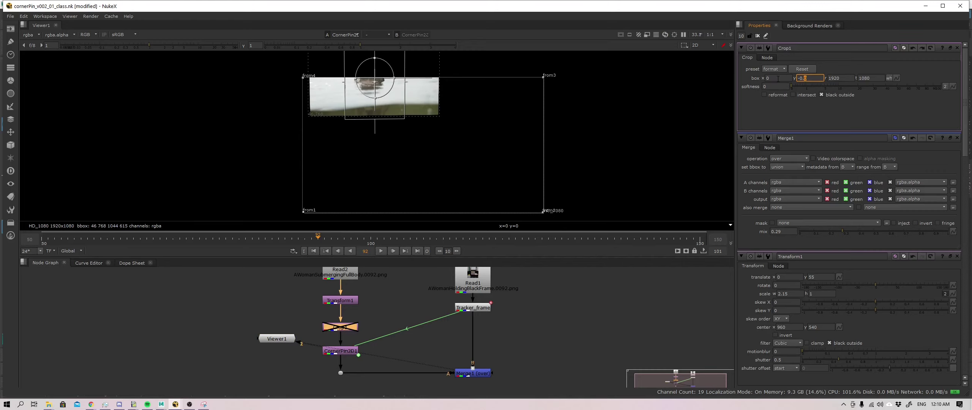
key("d")
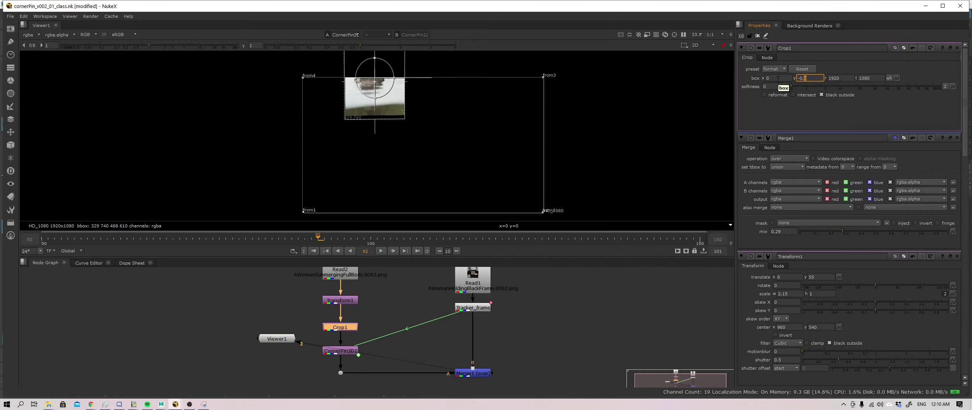
left_click(777, 76)
key("alt+Up")
key("alt+Up")
key("alt+Up")
key("alt+Up")
key("alt+Up")
key("alt+Up")
key("alt+Up")
key("alt+Up")
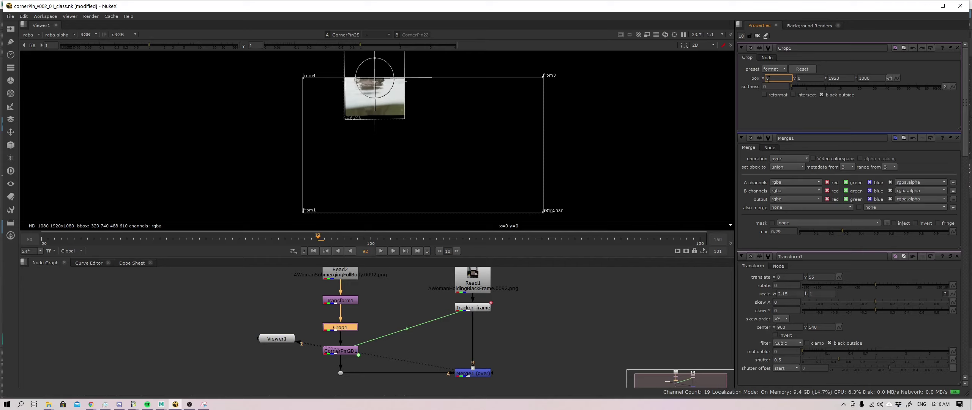
key("Down")
key("Down")
key("Down")
key("Down")
key("Down")
key("Down")
key("Down")
key("Down")
key("Down")
key("ctrl+z")
key("ctrl+z")
key("ctrl+z")
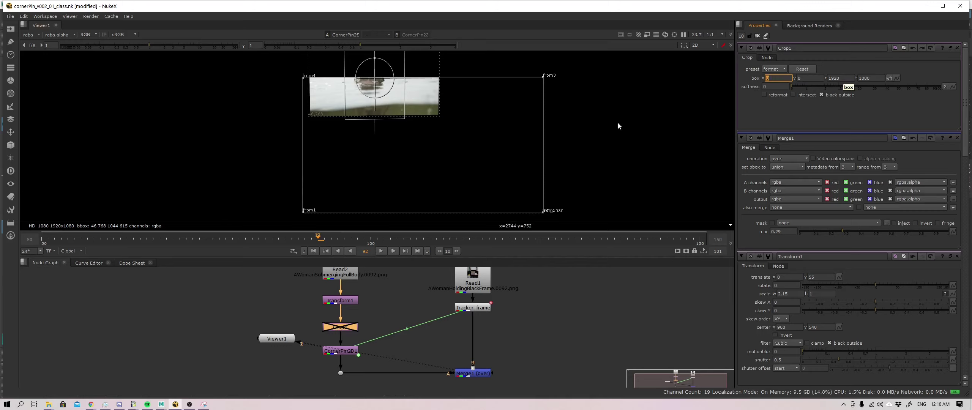
middle_click_drag(470, 132, 473, 173)
key("d")
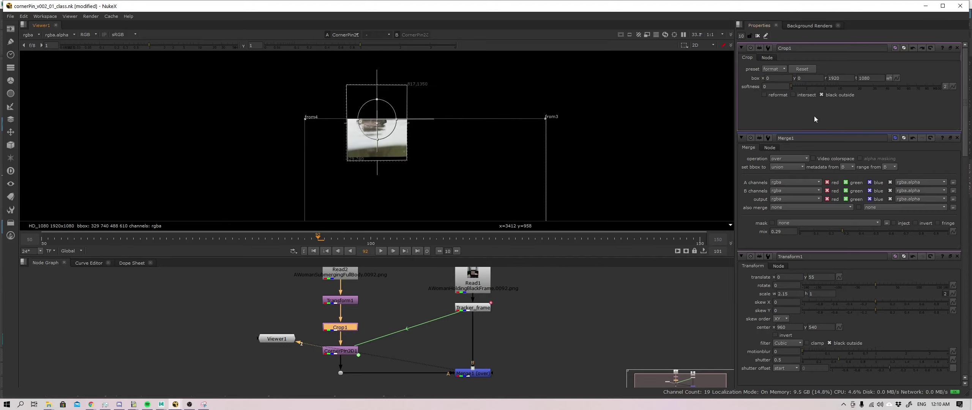
Try nudging Crop1's box y value down and up to shift the lower crop edge, and undo the change.
left_click(801, 78)
key("Down")
key("Down")
key("Down")
key("Down")
key("Down")
key("Down")
key("Down")
key("Down")
key("Down")
key("Down")
key("Down")
key("Down")
key("Down")
key("Down")
key("Down")
key("Down")
key("Down")
key("Down")
key("Down")
key("Down")
key("Up")
key("Up")
key("Up")
key("Up")
key("Up")
key("Up")
key("Up")
key("Up")
key("Up")
key("Up")
key("Up")
key("Up")
key("Up")
key("Up")
key("Up")
key("Up")
key("Up")
key("Up")
key("Up")
key("Up")
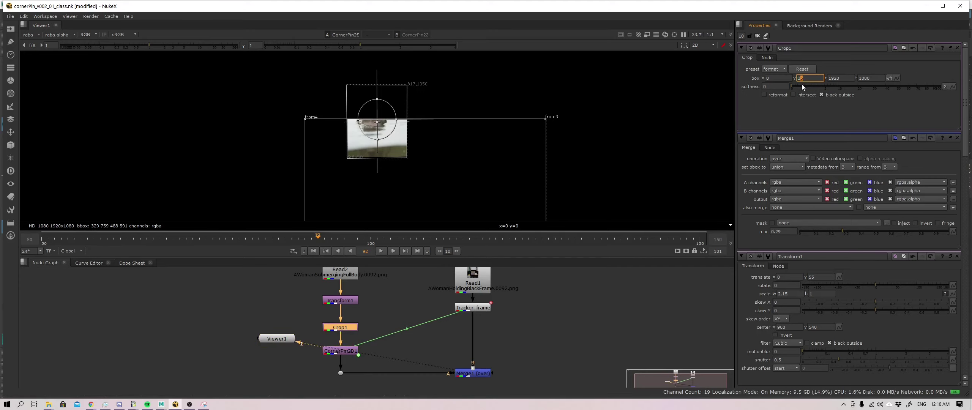
key("ctrl+z")
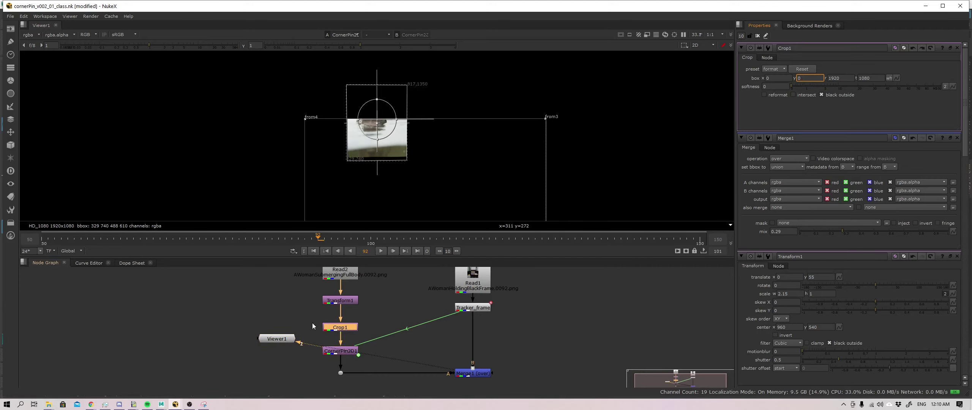
Set Transform1's translate y to 0.
double_click(341, 300)
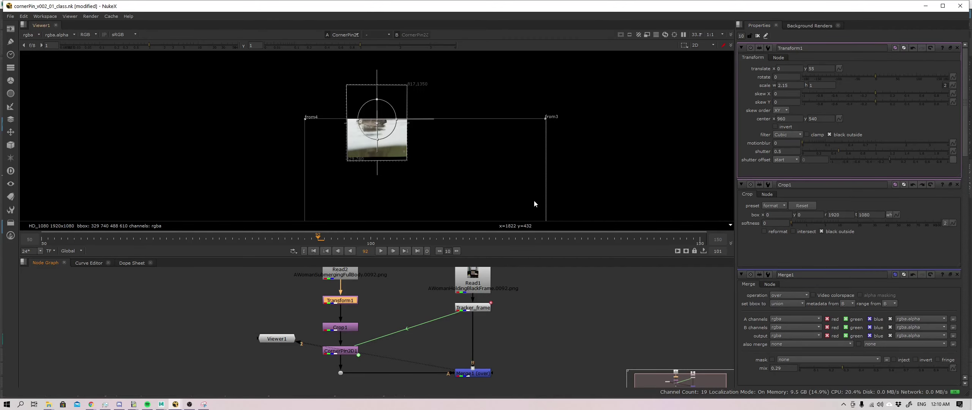
double_click(816, 69)
type("0")
key("Return")
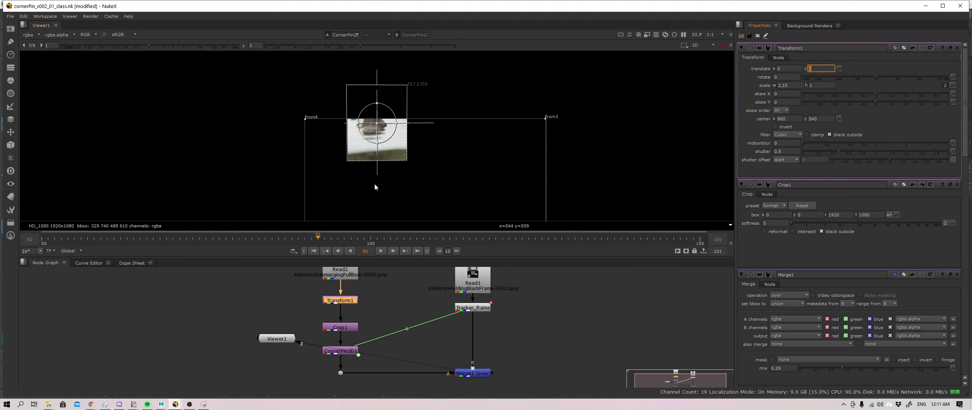
Open CornerPin2D1's properties and inspect Merge1's composite to check how the footage sits in the picture frame.
double_click(341, 351)
key("1")
double_click(482, 372)
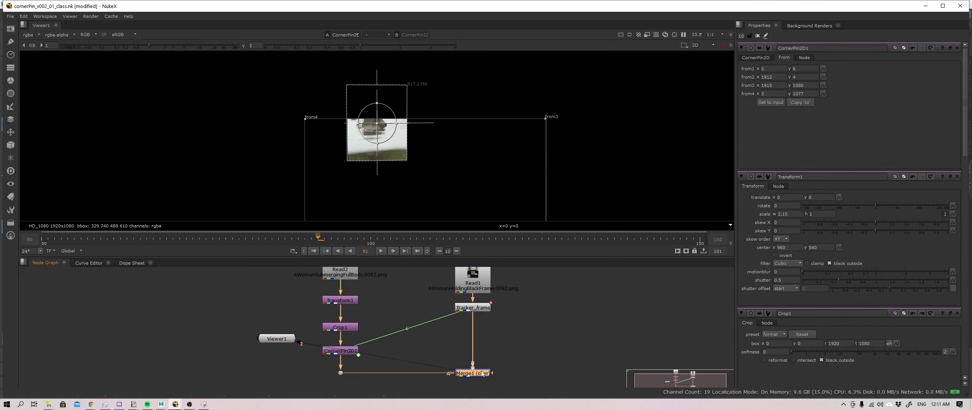
key("1")
middle_click_drag(491, 122, 480, 154)
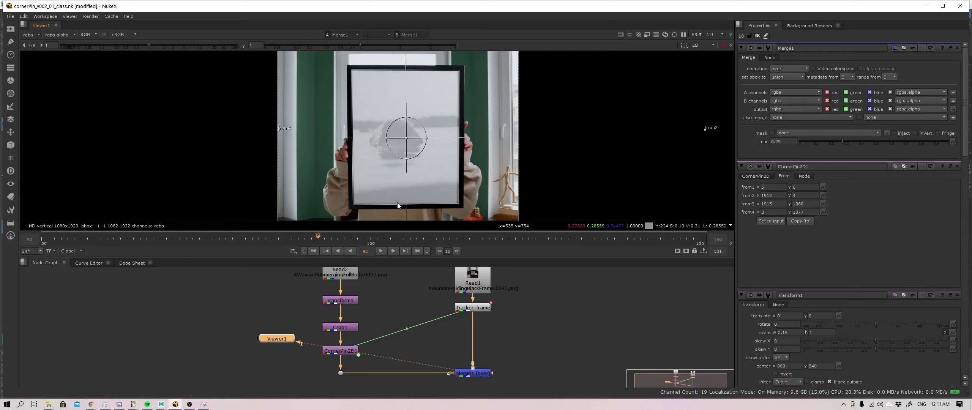
Reset Merge1's mix to its default of 1.
left_click(472, 373)
key("2")
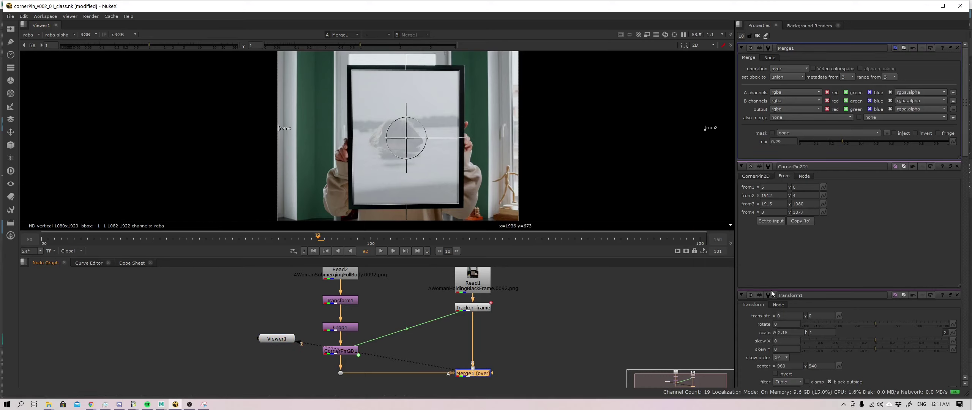
left_click(863, 143, "ctrl")
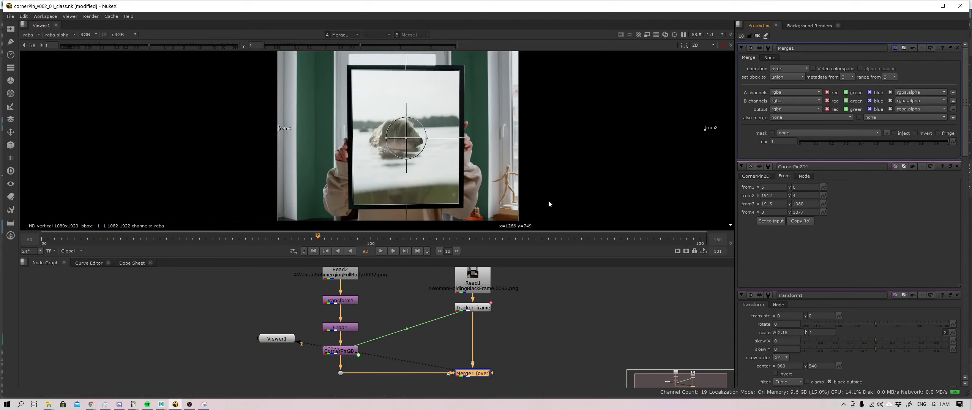
Hide the viewer overlays and scrub and play the composite to examine the footage moving with the picture frame.
key("o")
key("o")
key("o")
key("o")
key("o")
key("o")
key("o")
key("o")
key("o")
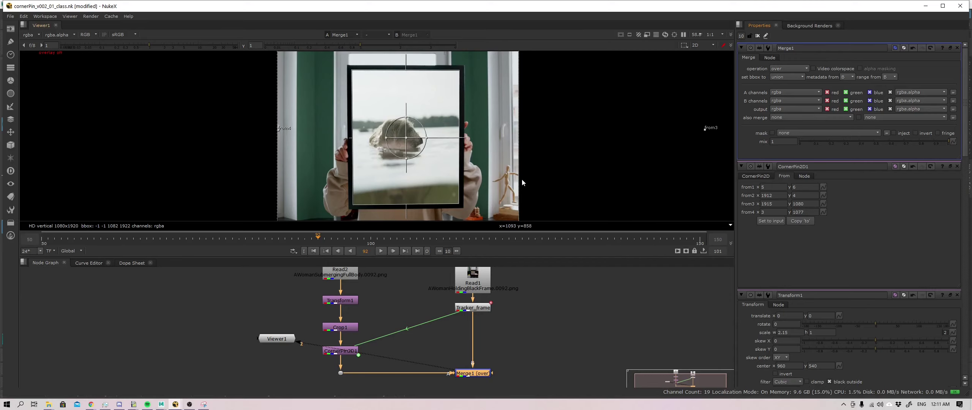
key("o")
key("o")
left_click_drag(362, 238, 522, 238)
key("l")
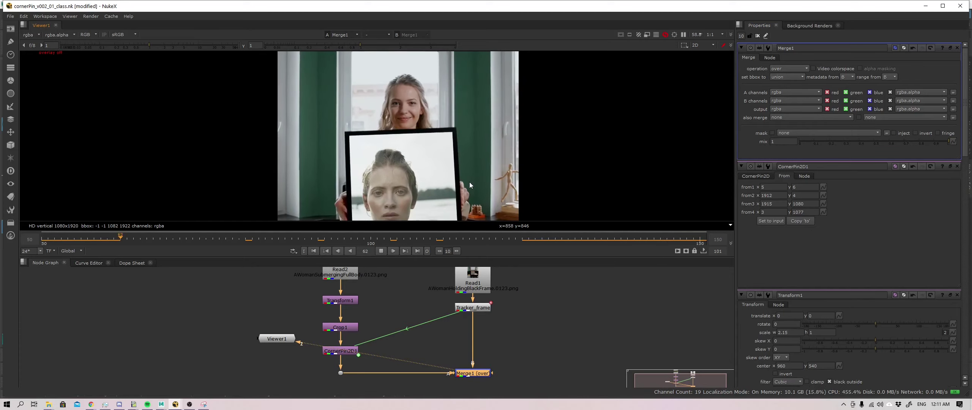
key("k")
Disable and re-enable Crop1 at frame 67 to compare the composite with and without the crop.
left_click(341, 327)
key("d")
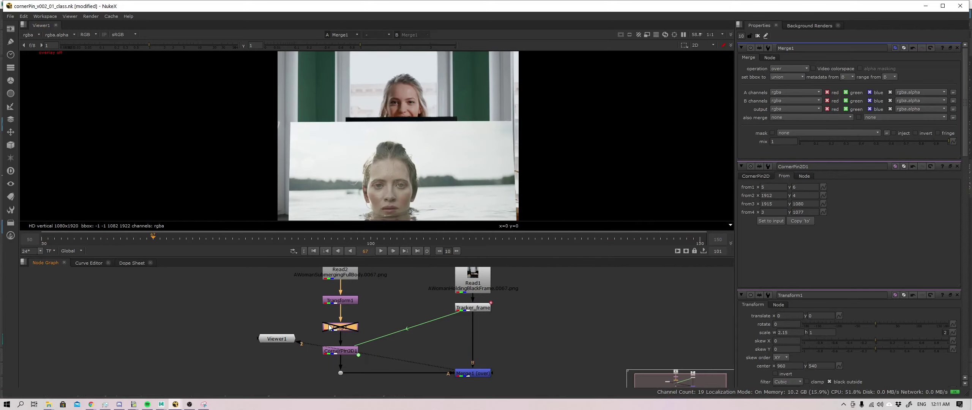
middle_click_drag(506, 95, 504, 111)
key("d")
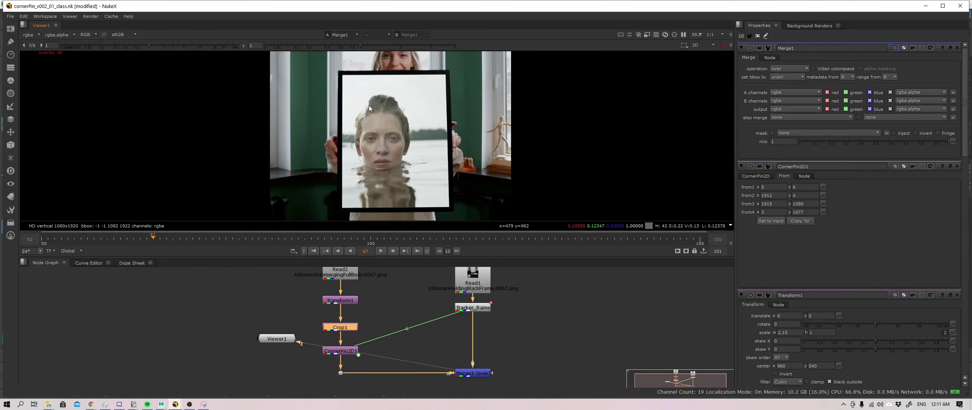
Inspect Transform1's output with the viewer overlays shown to examine its bounding box beyond the format.
left_click(352, 302)
key("1")
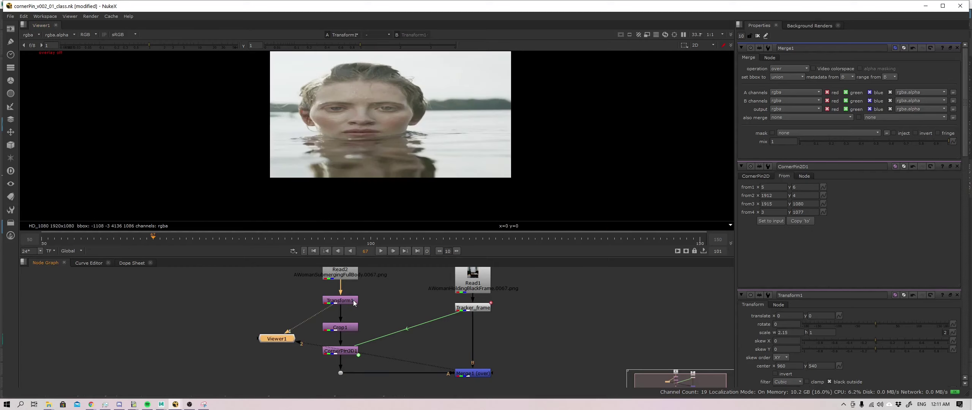
left_click(346, 274)
key("1")
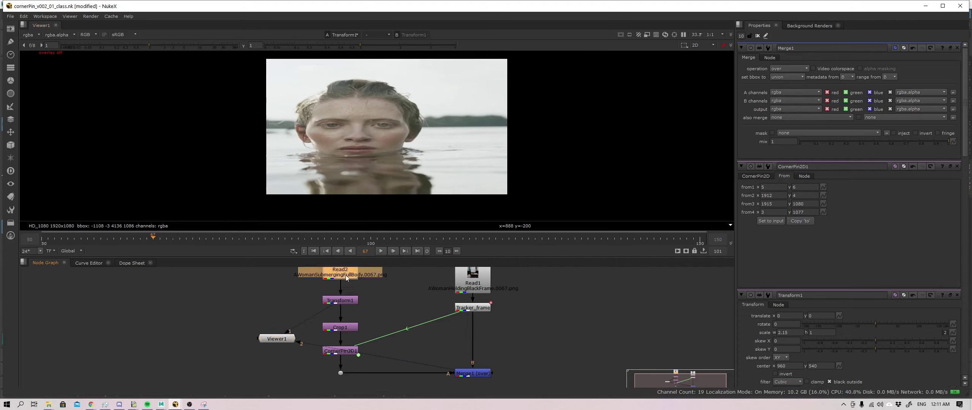
key("o")
left_click(340, 300)
key("1")
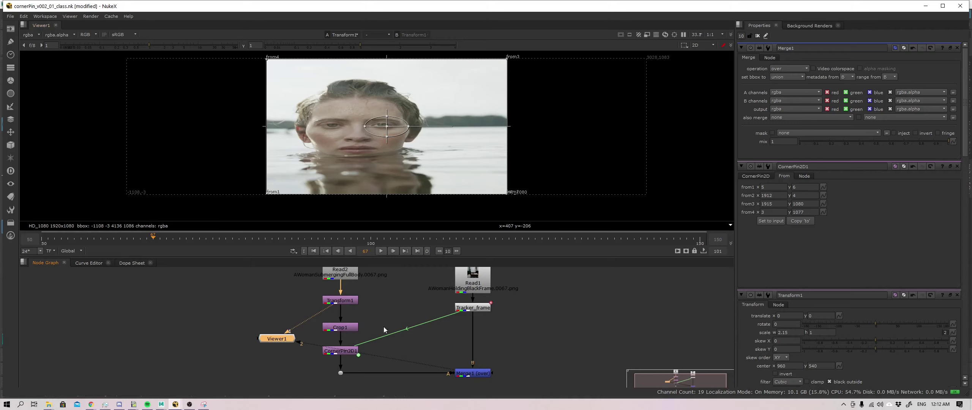
Show Merge1's output again and toggle Crop1 off and on to examine the overflow around the picture frame.
key("1")
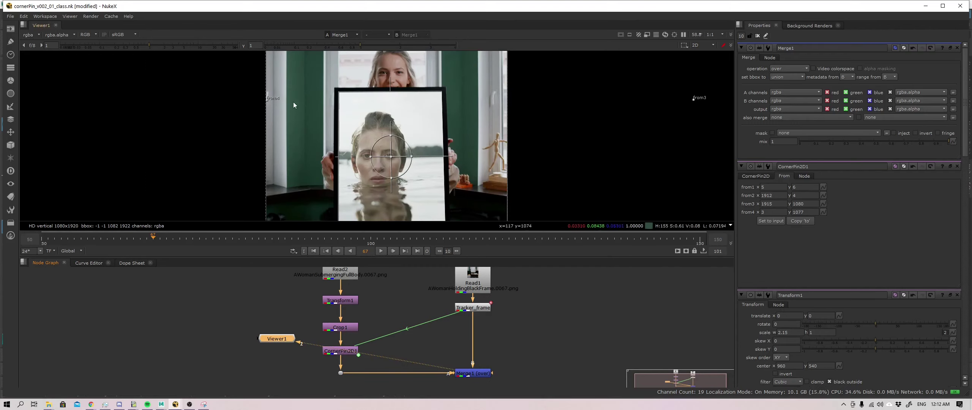
left_click(349, 329)
key("d")
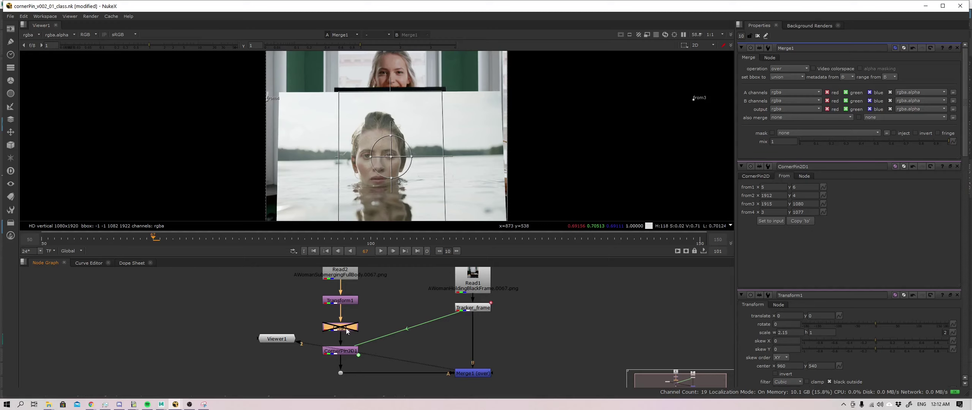
key("d")
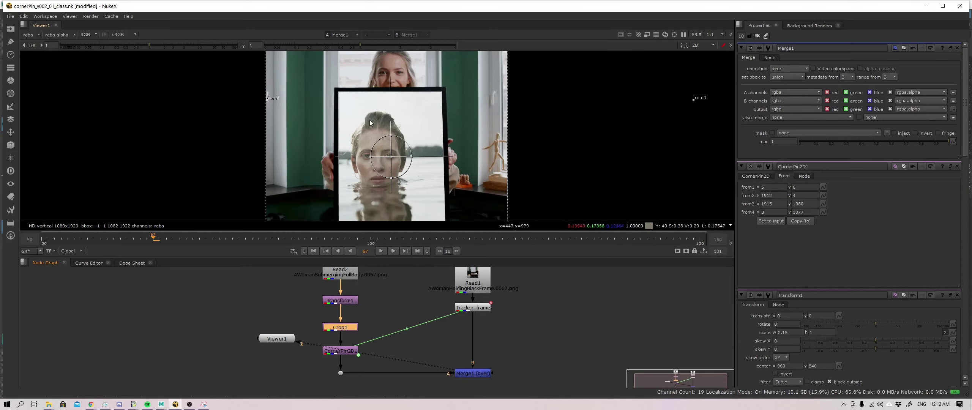
Move the Viewer1 node below the footage branch and show Merge1's output in viewer input 1.
left_click_drag(277, 338, 269, 385)
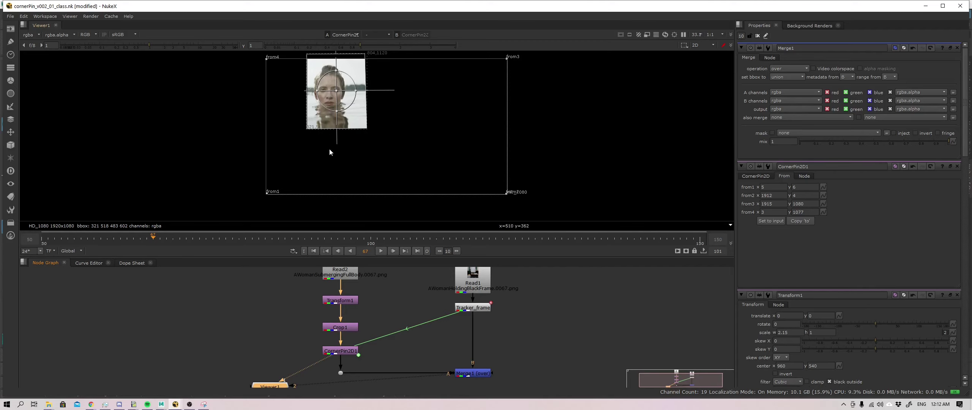
left_click(466, 374)
key("1")
middle_click_drag(487, 369, 510, 329)
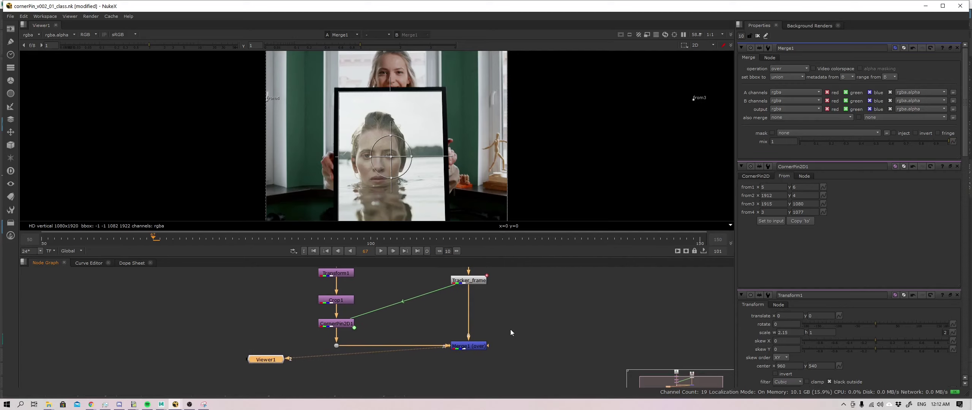
left_click(509, 323)
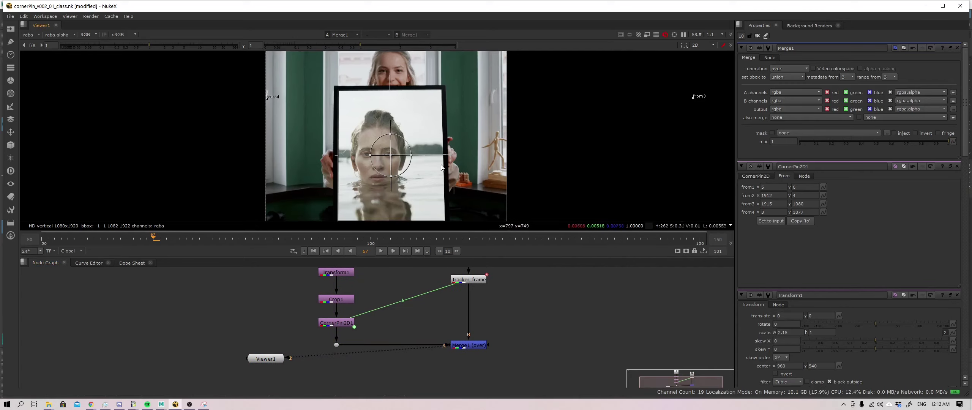
Lower Merge1 and its input dot to make room below CornerPin2D1, and examine the picture's brightness against the plate.
scroll(472, 198, "up", 2)
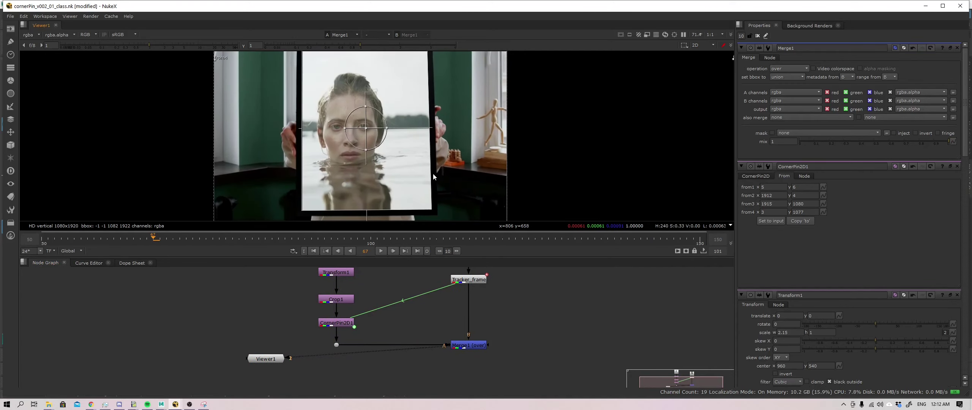
left_click_drag(468, 345, 468, 377)
middle_click_drag(335, 56, 338, 134)
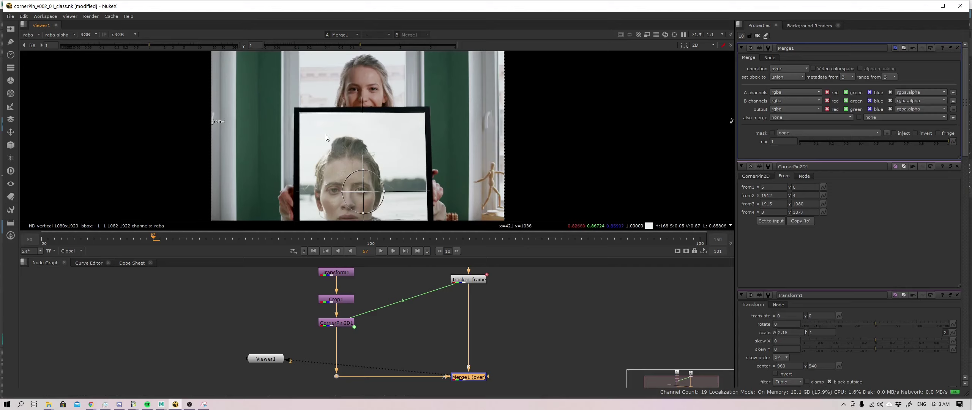
middle_click_drag(280, 93, 302, 125)
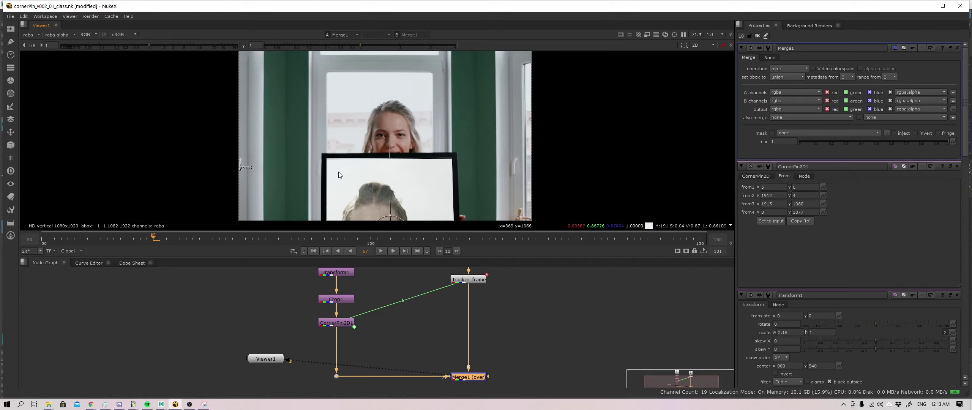
middle_click_drag(346, 177, 346, 114)
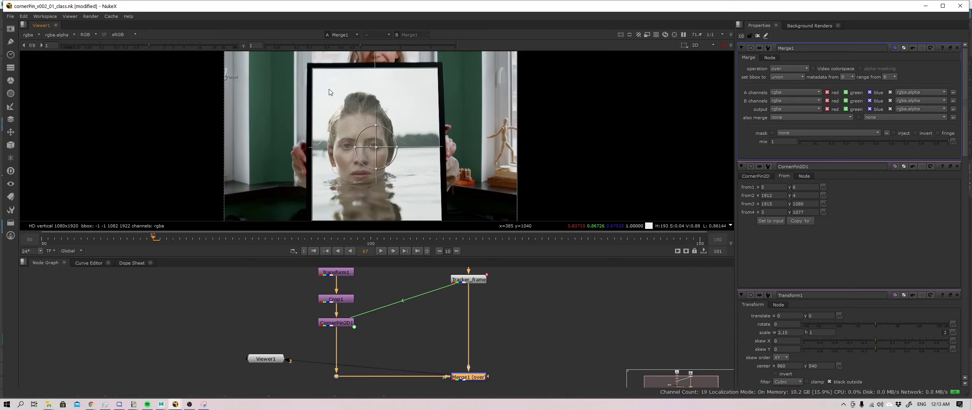
Add a Grade node below CornerPin2D1 and set its gain to 0.66 to darken the picture.
left_click(356, 351)
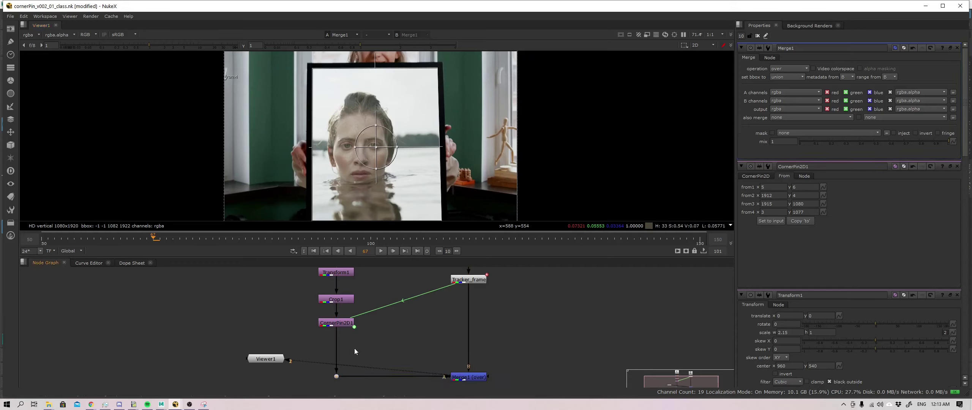
key("g")
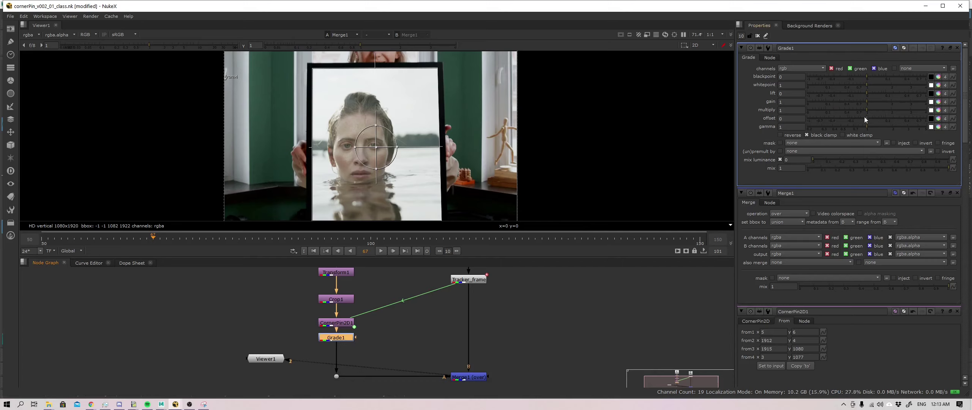
left_click_drag(866, 102, 855, 105)
middle_click_drag(437, 143, 507, 91)
middle_click_drag(469, 131, 469, 150)
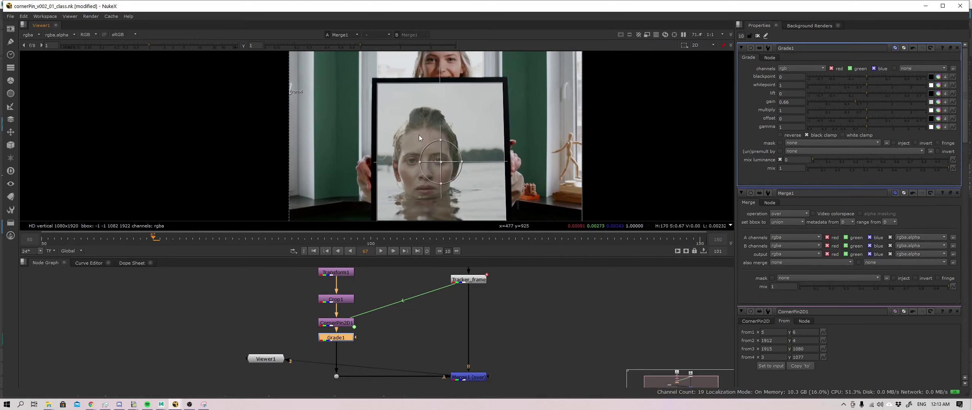
middle_click_drag(419, 135, 393, 145)
middle_click_drag(401, 131, 398, 130)
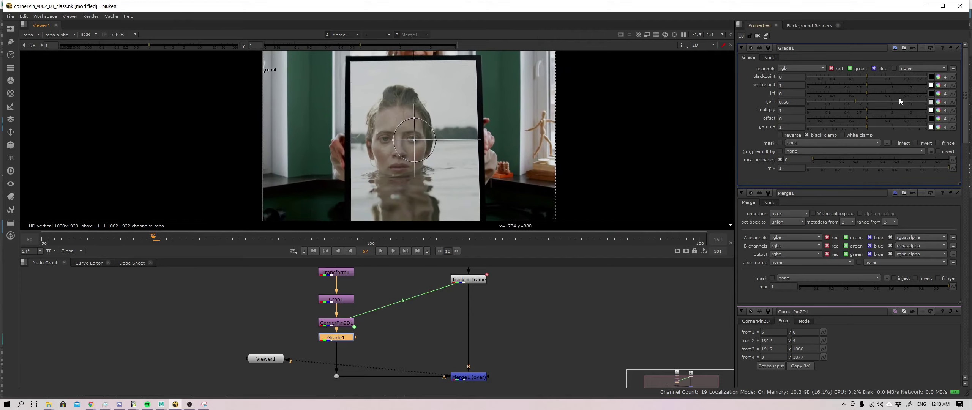
Split Grade1's gain into separate channels and set blue to 0.74 and red to 0.68.
left_click(937, 101)
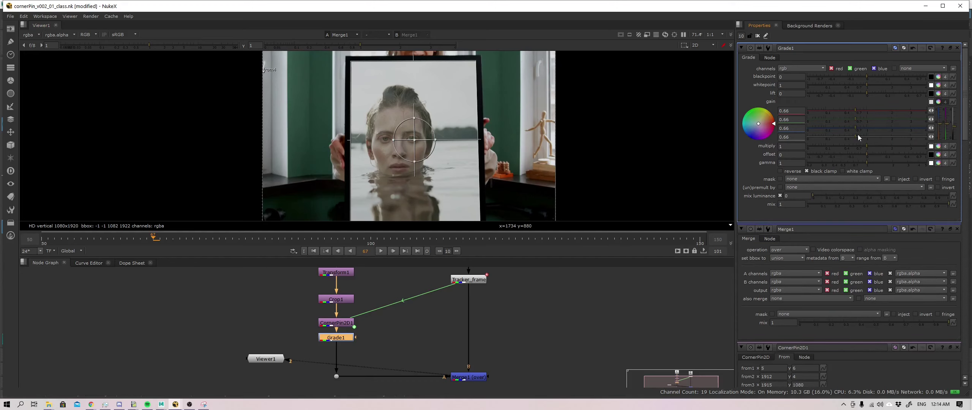
left_click_drag(857, 127, 858, 128)
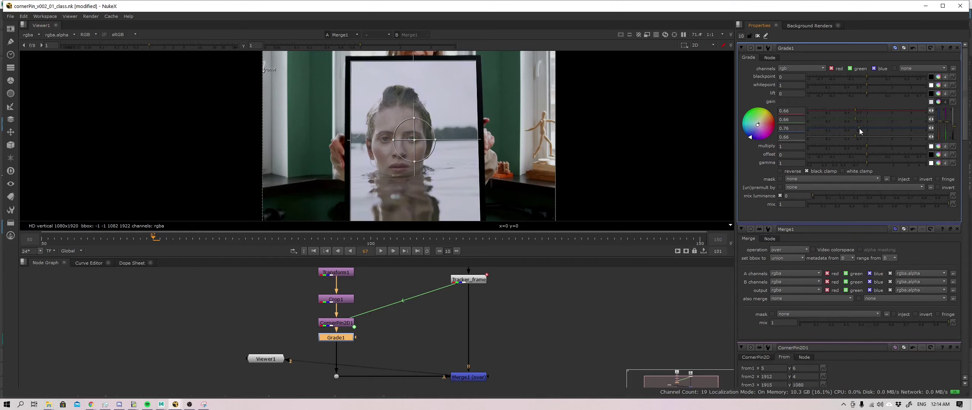
middle_click_drag(446, 106, 483, 148)
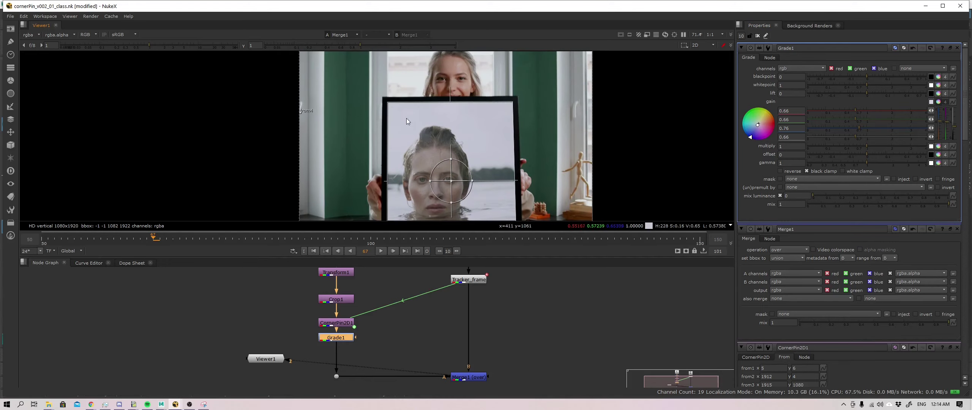
middle_click_drag(397, 125, 389, 110)
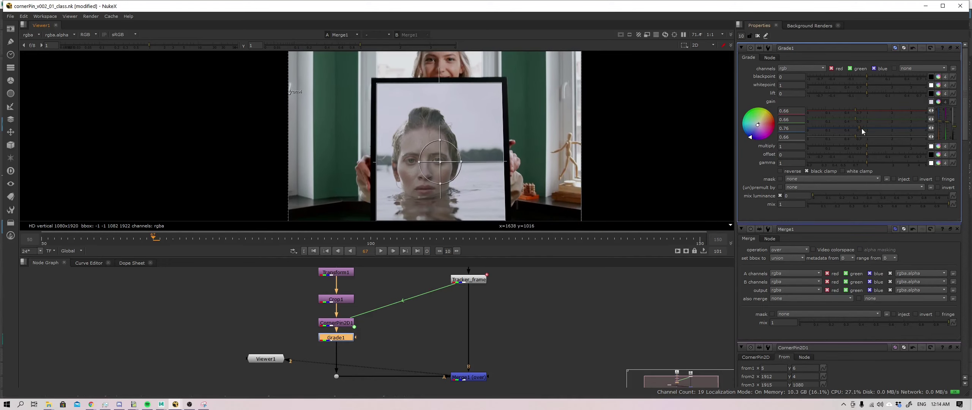
left_click_drag(861, 128, 858, 128)
middle_click_drag(451, 68, 523, 85)
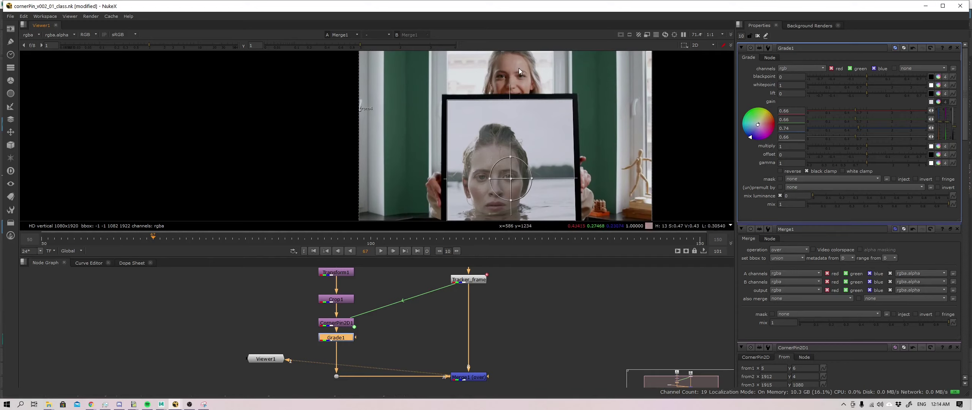
middle_click_drag(514, 88, 520, 51)
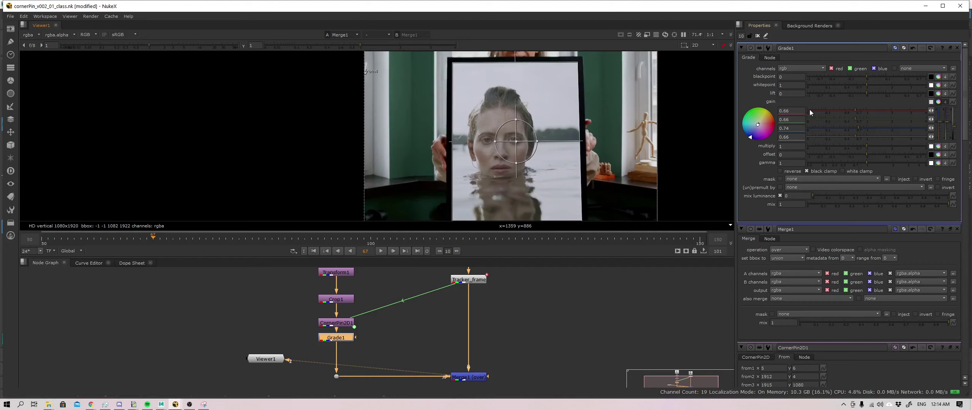
left_click(856, 112)
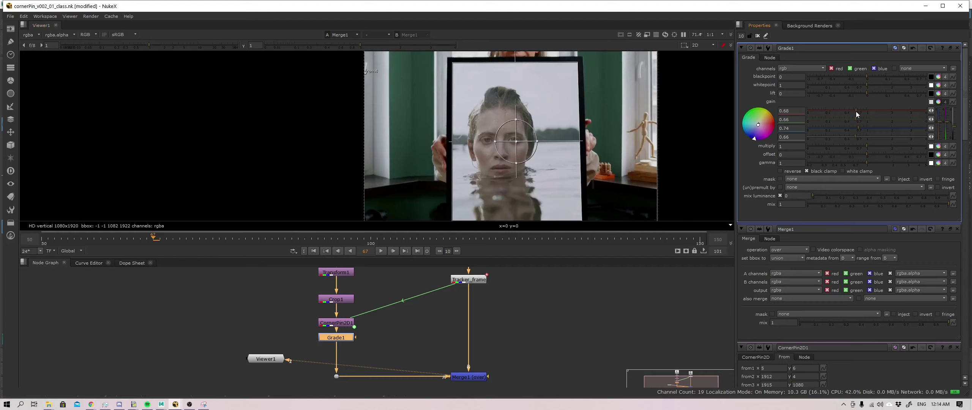
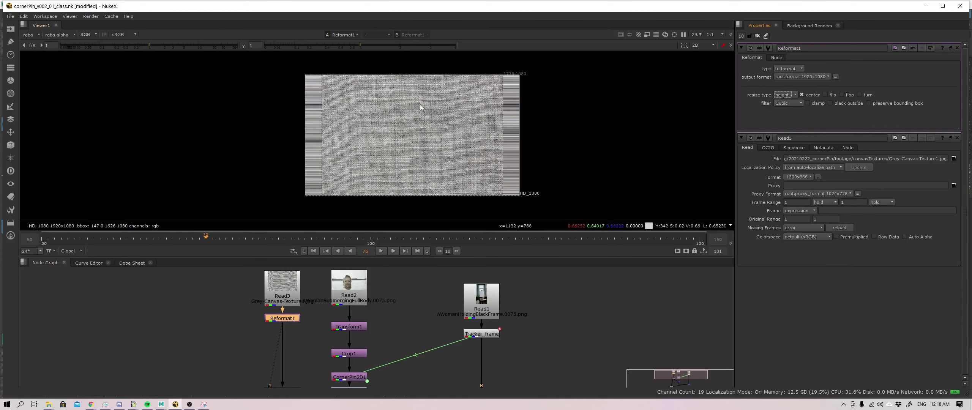
Set Reformat1's resize type to width, and view the outputs of Merge2 and Merge1.
left_click(785, 94)
left_click(785, 88)
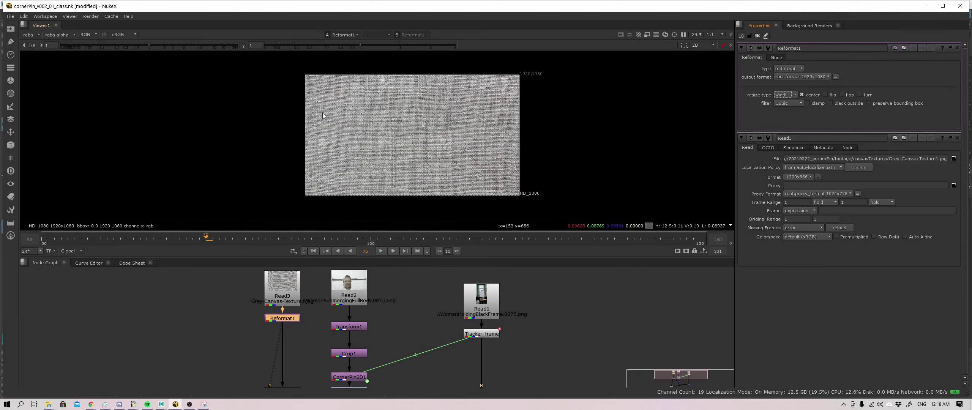
middle_click_drag(401, 314, 406, 250)
middle_click_drag(418, 356, 418, 285)
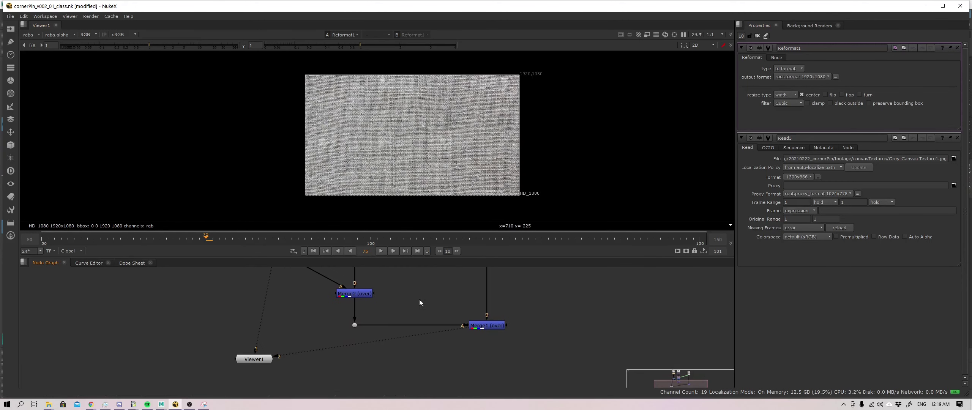
key("1")
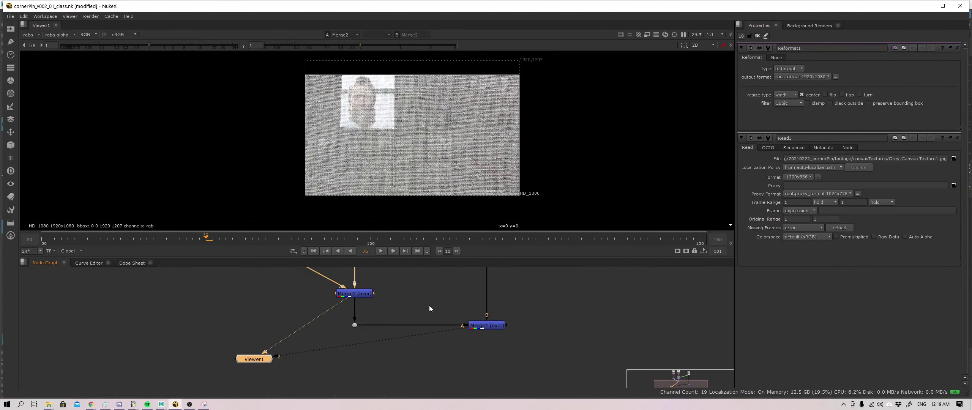
key("2")
Take CornerPin2D1 out of the chain so Crop1 feeds Grade1 directly, and show Reformat1's output in viewer input 1.
middle_click_drag(410, 281, 412, 384)
left_click(357, 345)
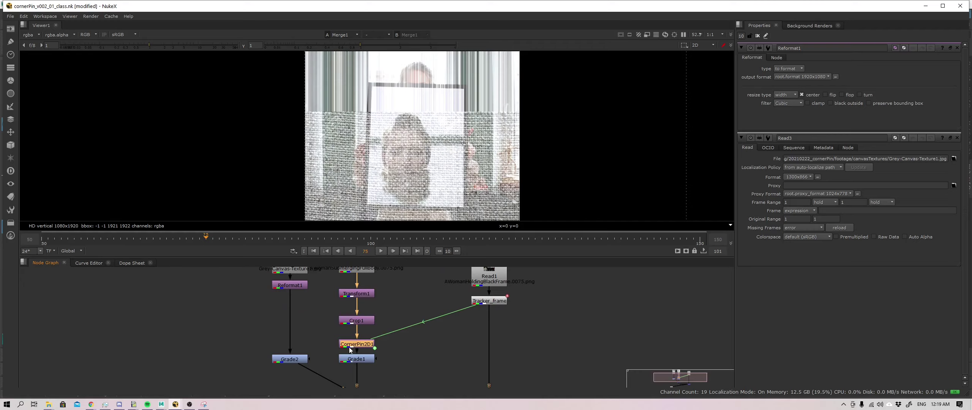
left_click_drag(356, 345, 418, 361)
left_click_drag(360, 354, 356, 321)
left_click_drag(356, 359, 356, 349)
left_click_drag(289, 359, 290, 351)
left_click(290, 286)
key("1")
Rearrange Transform1 and Crop1 so they sit close together just above Grade1.
middle_click_drag(410, 289, 413, 321)
left_click_drag(363, 327, 362, 318)
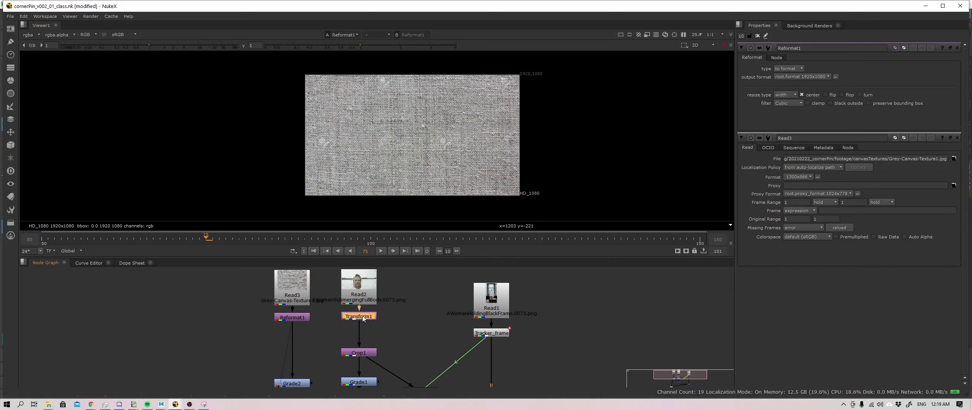
left_click_drag(359, 353, 359, 340)
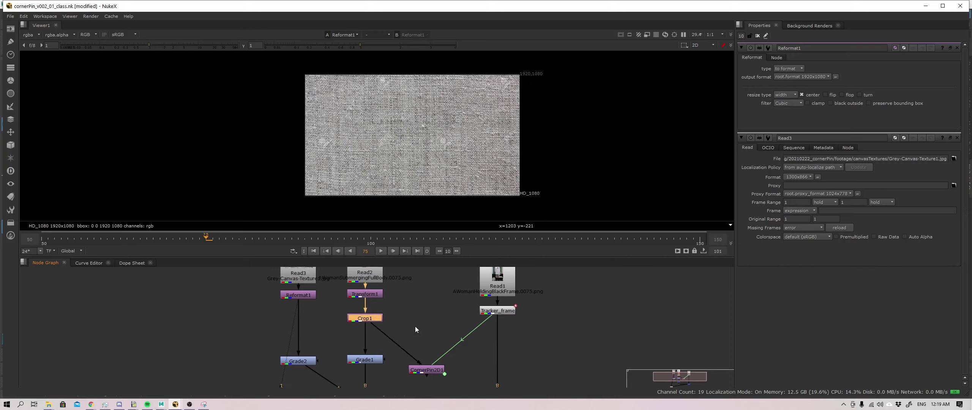
middle_click_drag(415, 326, 400, 309)
left_click(365, 313)
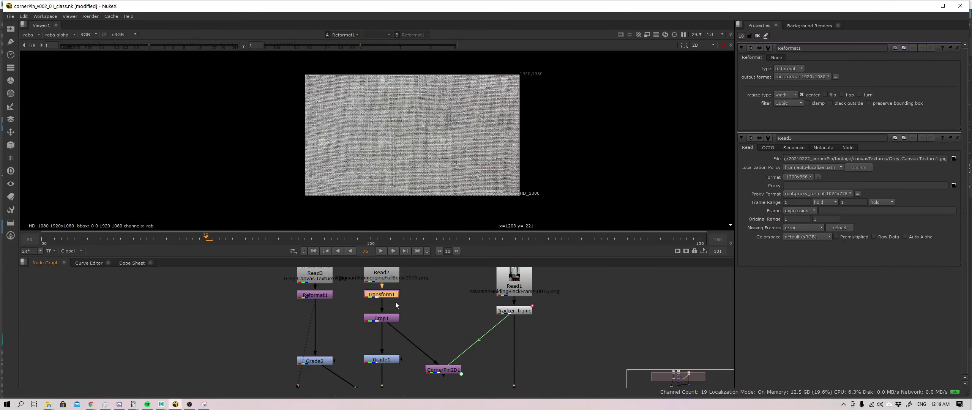
left_click_drag(351, 290, 413, 341)
left_click_drag(358, 286, 430, 332)
left_click_drag(387, 295, 381, 330)
left_click(349, 334)
middle_click_drag(362, 331, 371, 321)
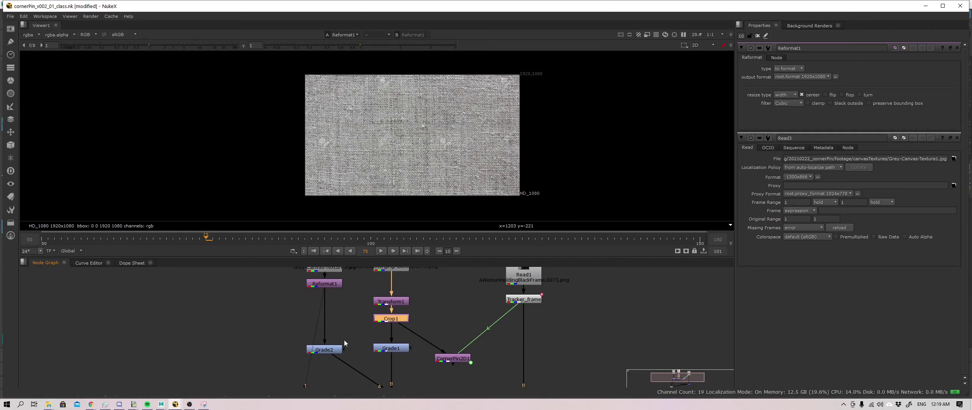
Insert CornerPin2D1 between Merge2 and the dot feeding Merge1, and show Merge1's output in viewer input 1.
middle_click_drag(387, 368, 377, 320)
left_click_drag(429, 313, 391, 331)
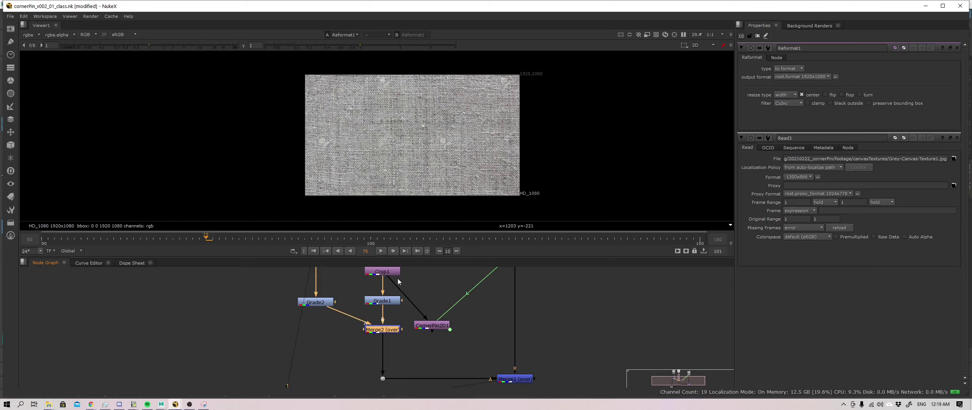
left_click_drag(398, 281, 388, 356)
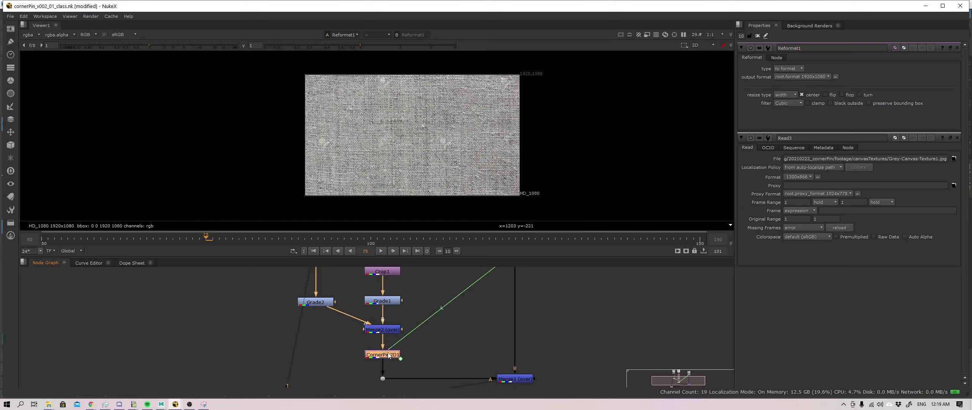
middle_click_drag(522, 380, 502, 365)
left_click(501, 365)
key("1")
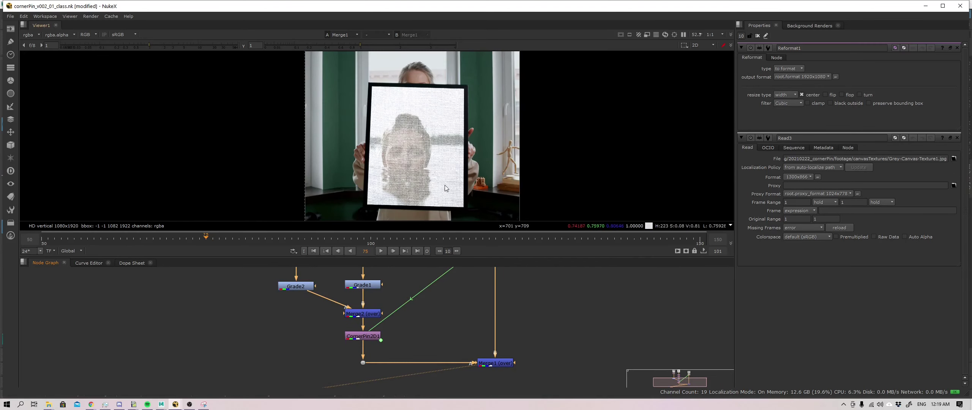
Add a dot to the connection from Grade2 to Merge2 below Grade2, and examine the pinned canvas texture up close.
middle_click_drag(397, 298, 400, 331)
left_click_drag(331, 332, 300, 347, "ctrl")
scroll(448, 174, "up", 4)
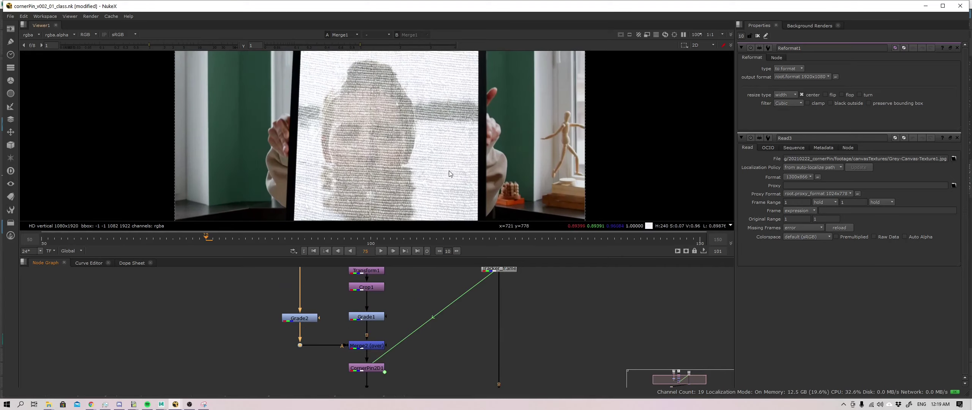
middle_click_drag(448, 176, 443, 190)
Try the multiply operation on Merge2, and return it to over.
double_click(366, 345)
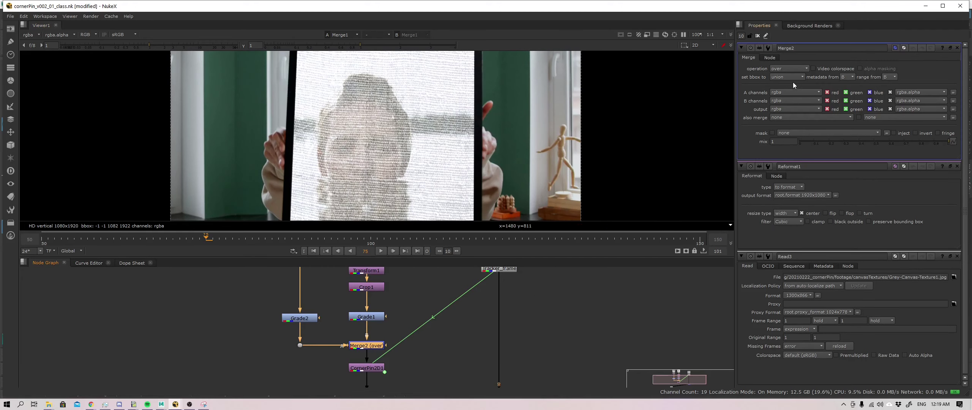
left_click(789, 68)
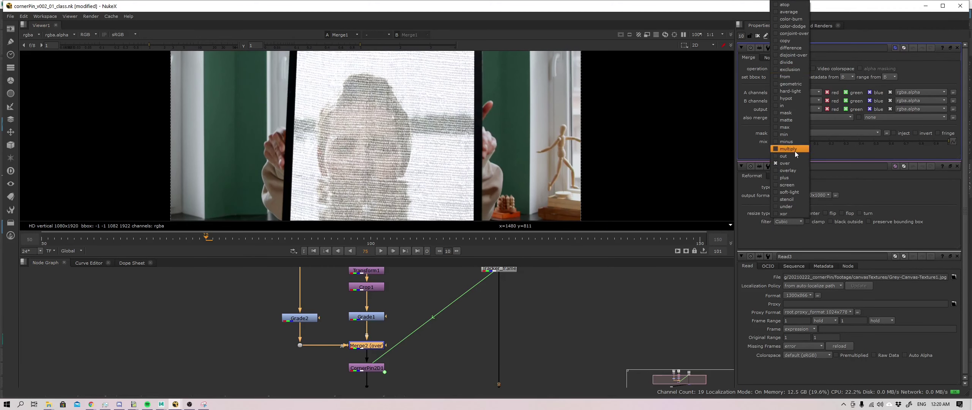
left_click(788, 149)
left_click(787, 69)
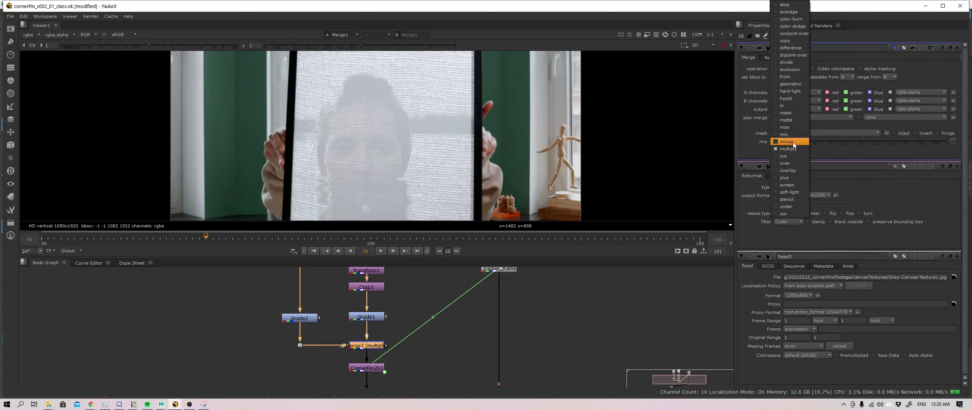
left_click(785, 163)
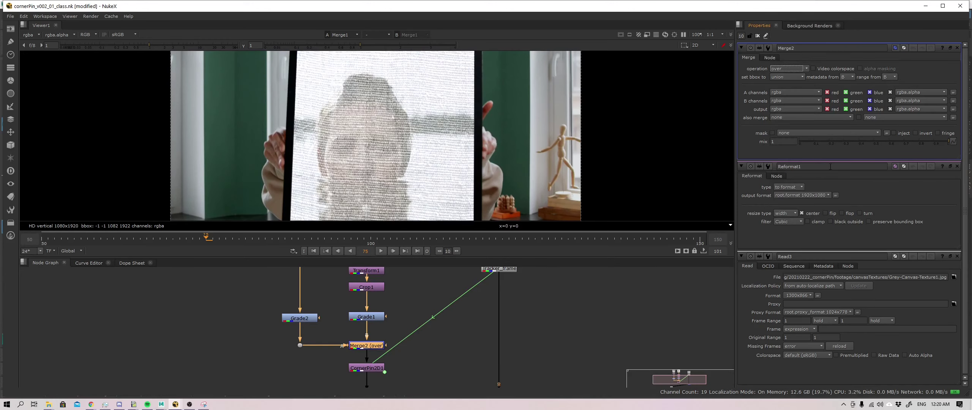
Lower the mix of Merge2 to 0.13 to soften the canvas texture over the portrait.
middle_click_drag(430, 140, 511, 141)
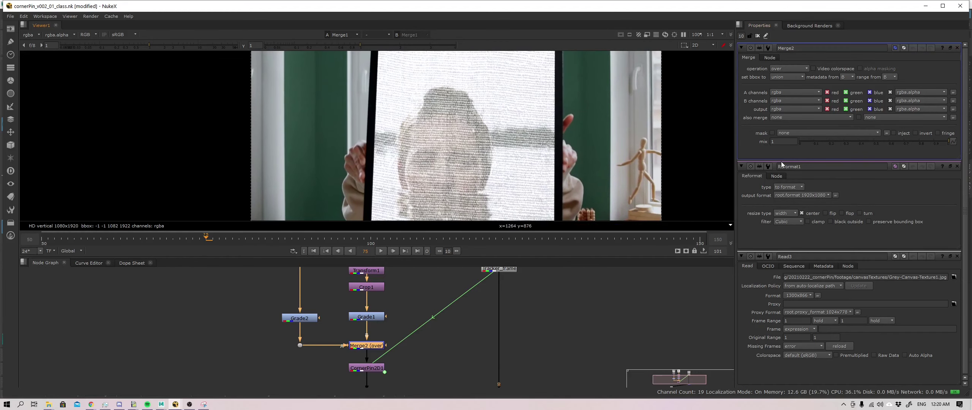
left_click_drag(931, 141, 825, 155)
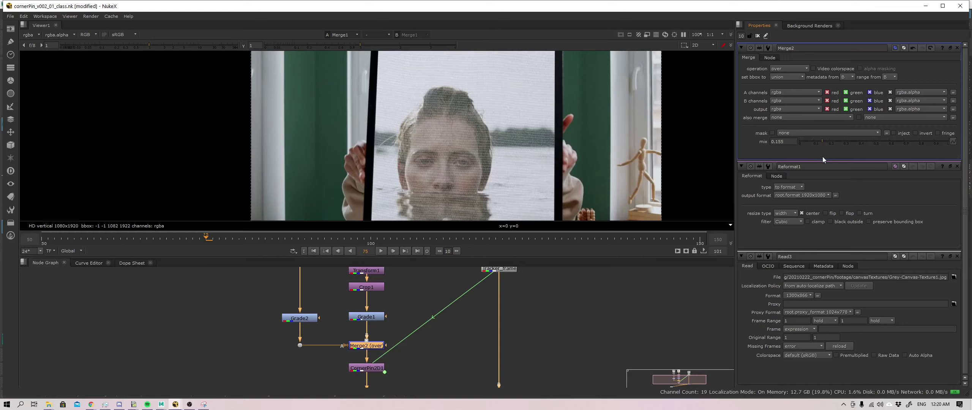
mouse_move(823, 140)
left_mouse_down()
mouse_move(810, 143)
mouse_move(818, 143)
left_mouse_up()
Set the gain of the canvas texture's Grade2 node to 0.44, leaving multiply at 1.
middle_click_drag(311, 265, 317, 319)
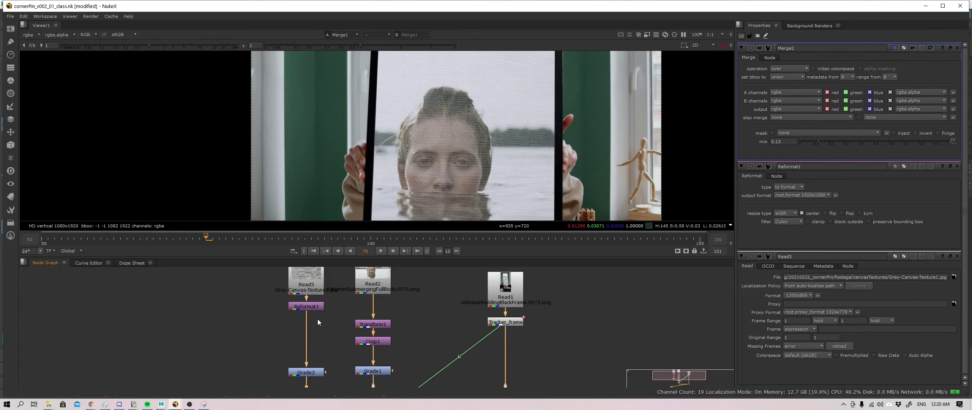
double_click(318, 373)
middle_click_drag(504, 167, 537, 166)
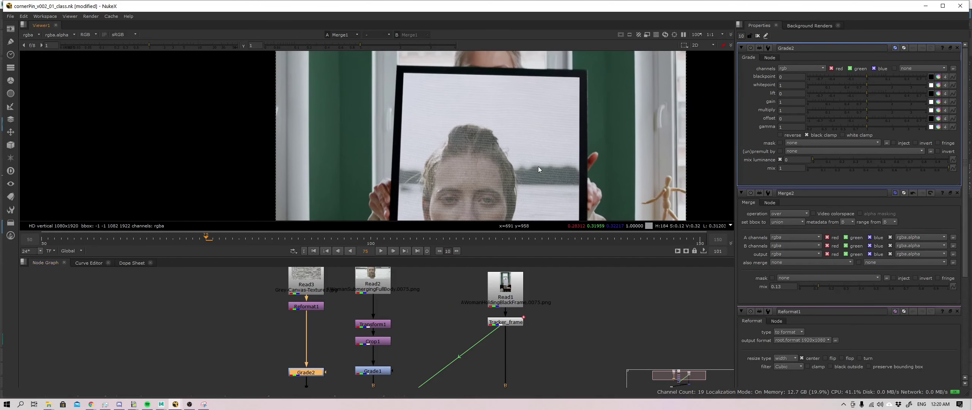
middle_click_drag(546, 125, 555, 126)
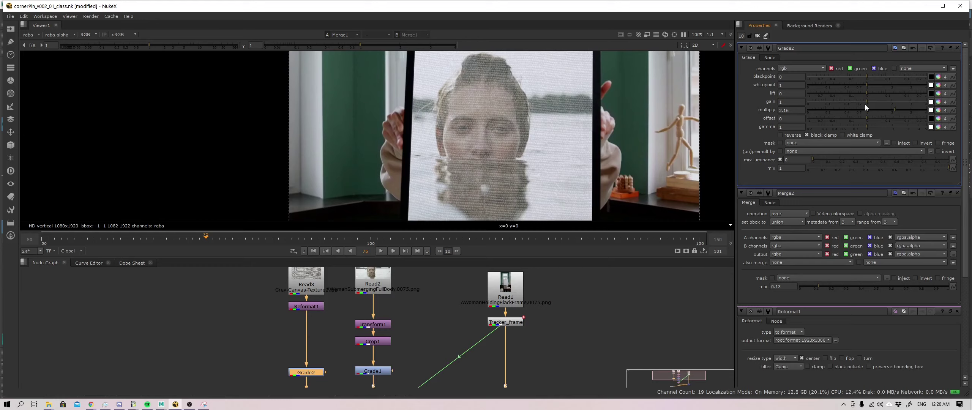
mouse_move(866, 103)
left_mouse_down()
mouse_move(836, 104)
mouse_move(851, 103)
left_mouse_up()
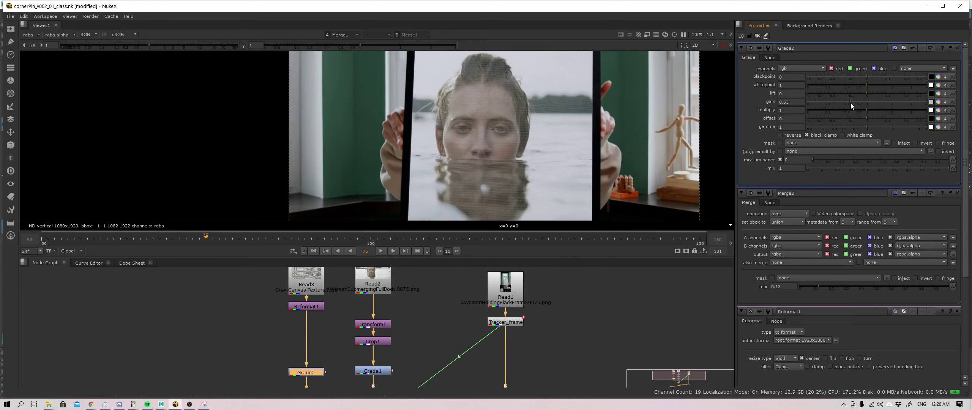
Set the mix of Merge2 to 0.33 to strengthen the canvas texture over the portrait.
middle_click_drag(427, 344, 460, 244)
double_click(416, 300)
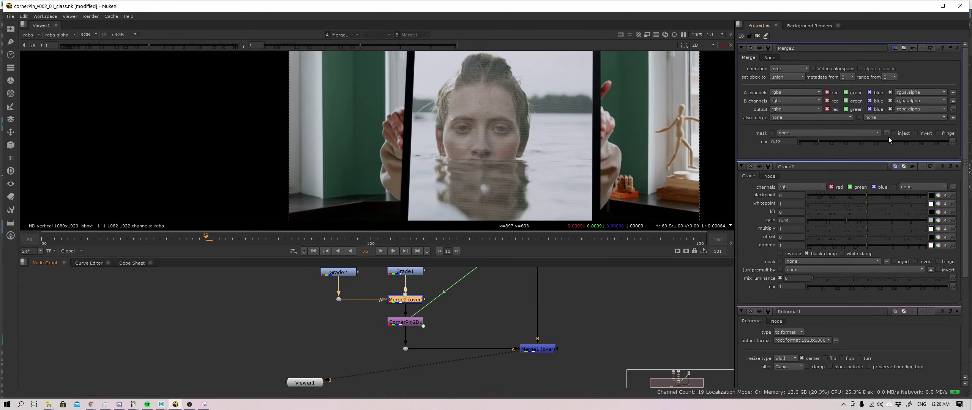
left_click_drag(822, 142, 846, 144)
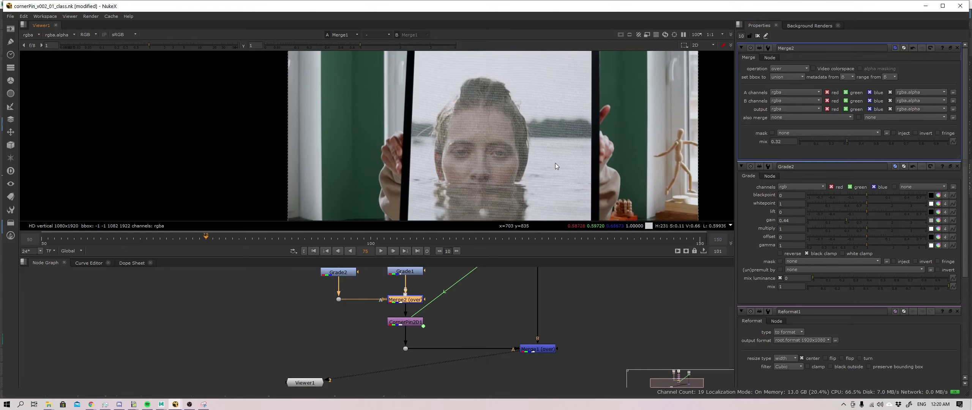
left_click(850, 141)
left_click_drag(849, 144, 849, 142)
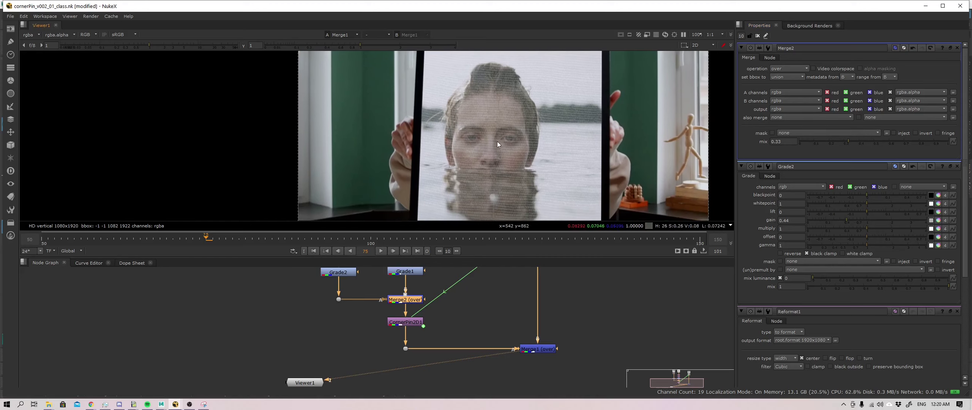
middle_click_drag(538, 156, 533, 116)
scroll(533, 116, "down", 2)
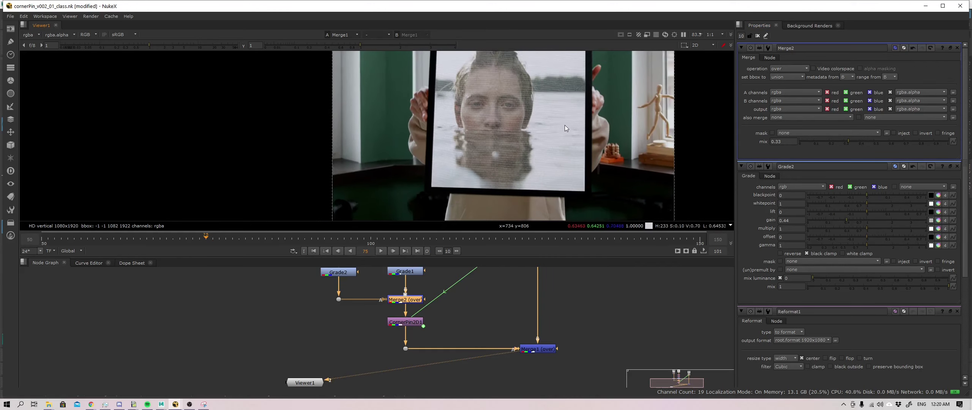
Open the CornerPin2D1 properties and review the texture and portrait branches that feed it.
double_click(404, 321)
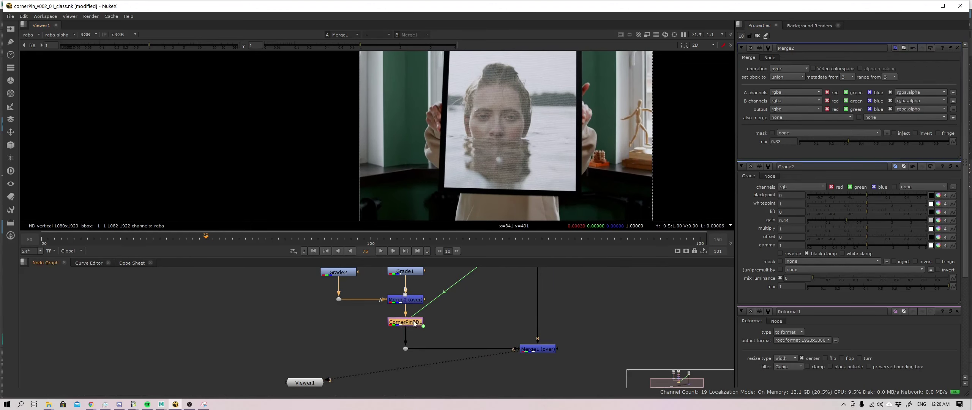
middle_click_drag(481, 309, 442, 376)
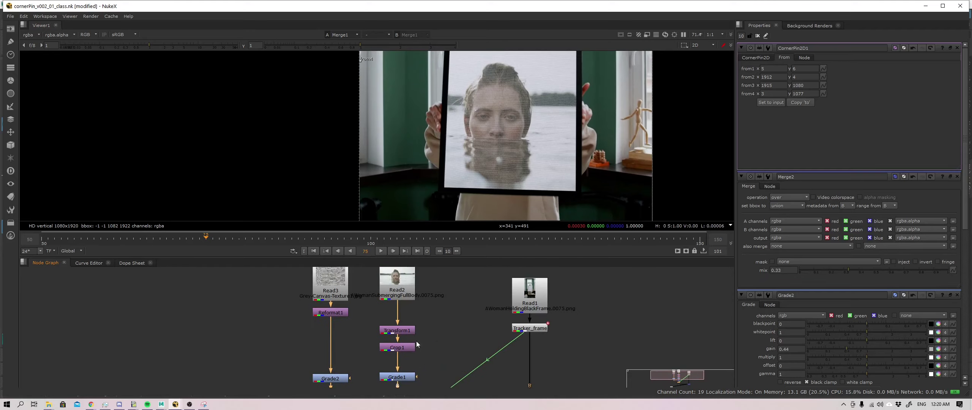
middle_click_drag(407, 351, 415, 282)
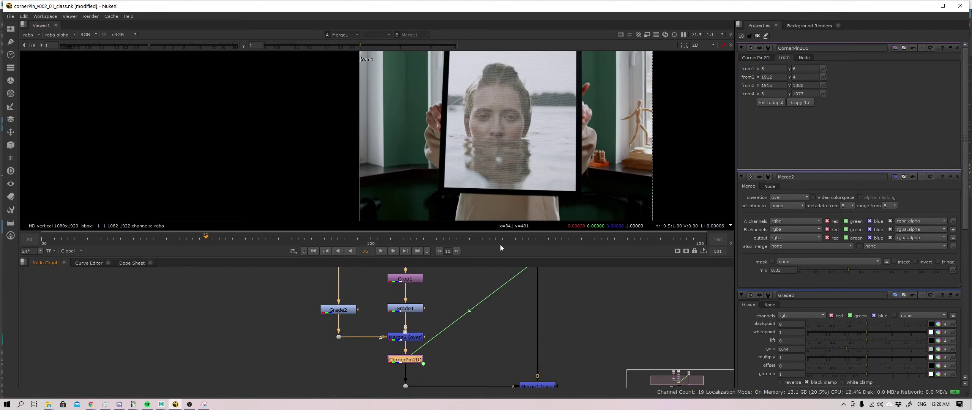
middle_click_drag(488, 170, 447, 153)
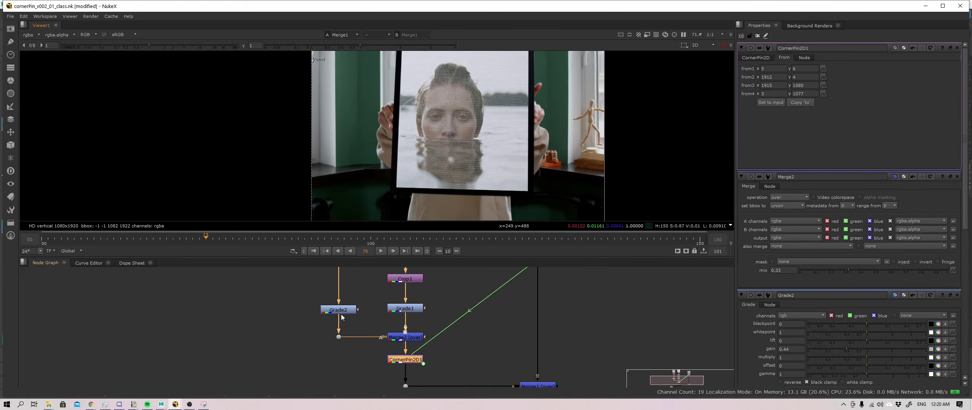
middle_click_drag(341, 317, 337, 335)
middle_click_drag(437, 361, 423, 276)
middle_click_drag(509, 128, 478, 173)
Play back the composite, scrub to frame 123 and examine the textured picture against the edges of its frame.
key("l")
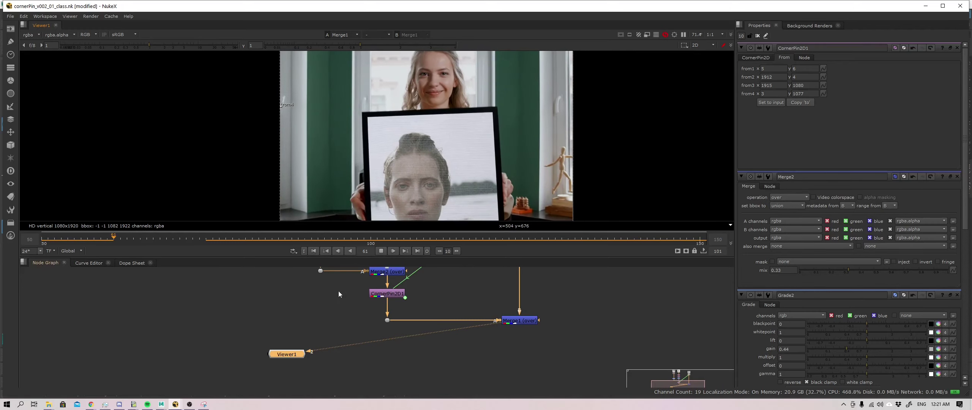
middle_click_drag(339, 290, 327, 356)
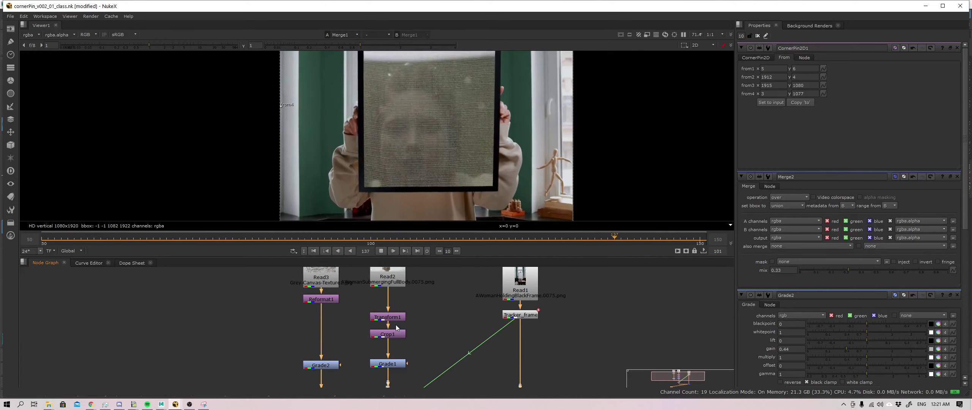
middle_click_drag(479, 161, 478, 180)
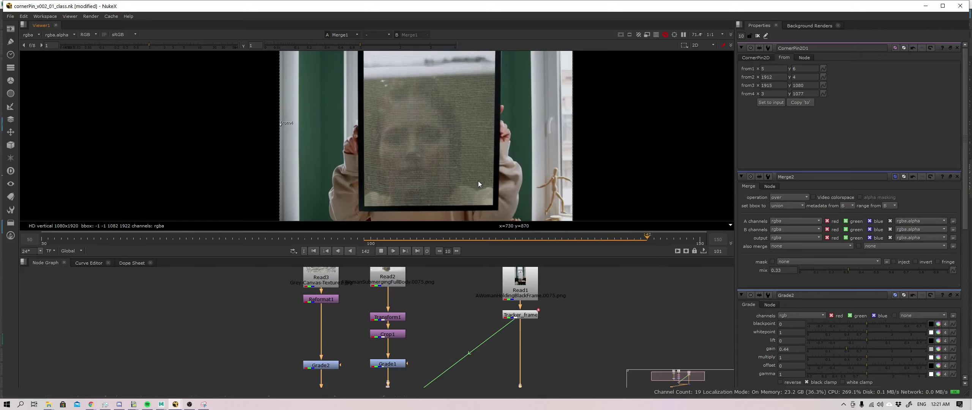
left_click(356, 239)
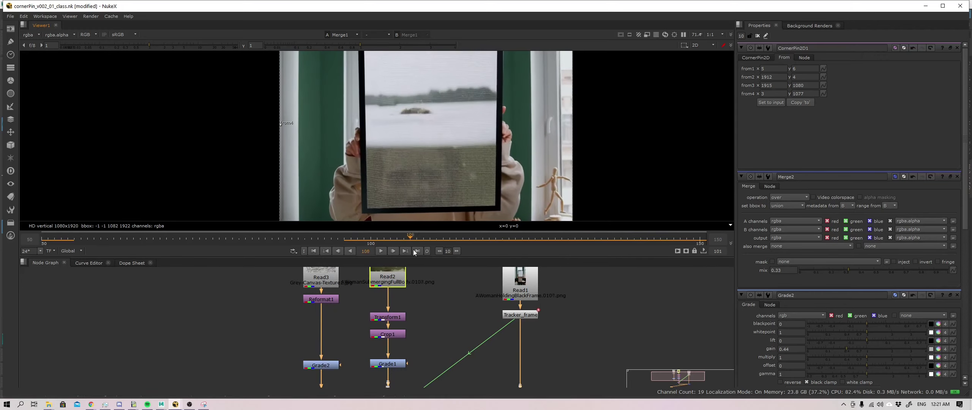
middle_click_drag(371, 162, 360, 190)
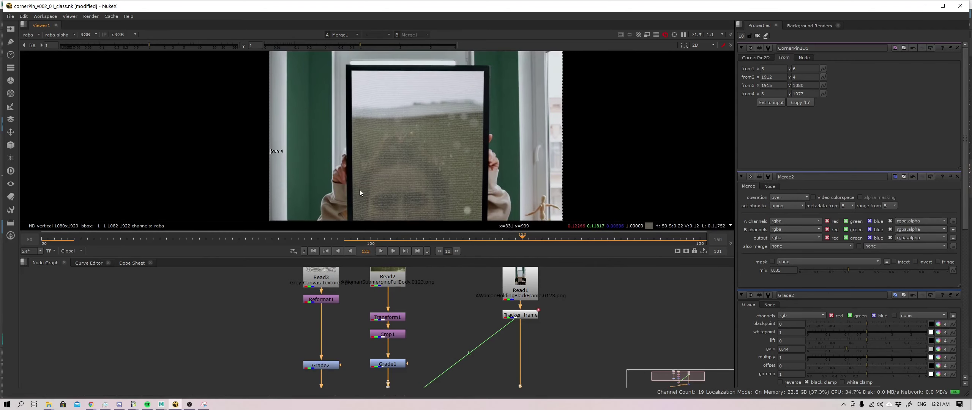
middle_click_drag(355, 78, 359, 54)
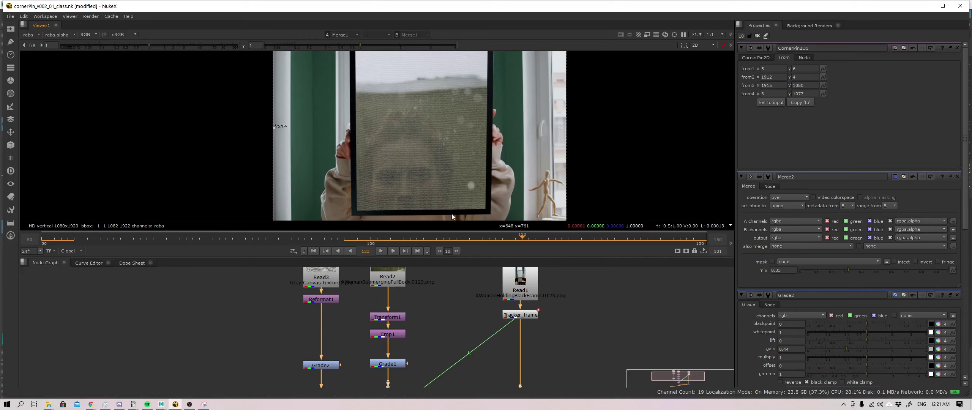
middle_click_drag(479, 172, 464, 200)
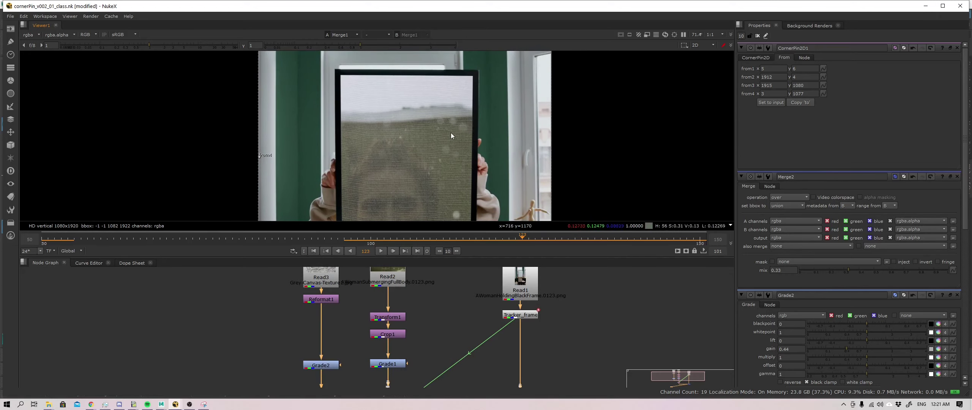
middle_click_drag(464, 150, 453, 87)
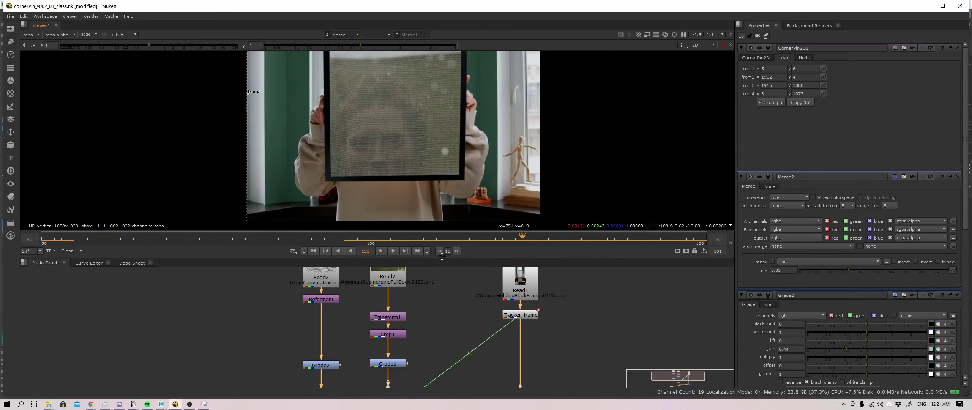
View the Read2 portrait source, switch the viewer to the Read1 plate and examine the shading inside its blank frame.
middle_click_drag(457, 307, 453, 360)
left_click(395, 332)
key("1")
middle_click_drag(517, 350, 500, 298)
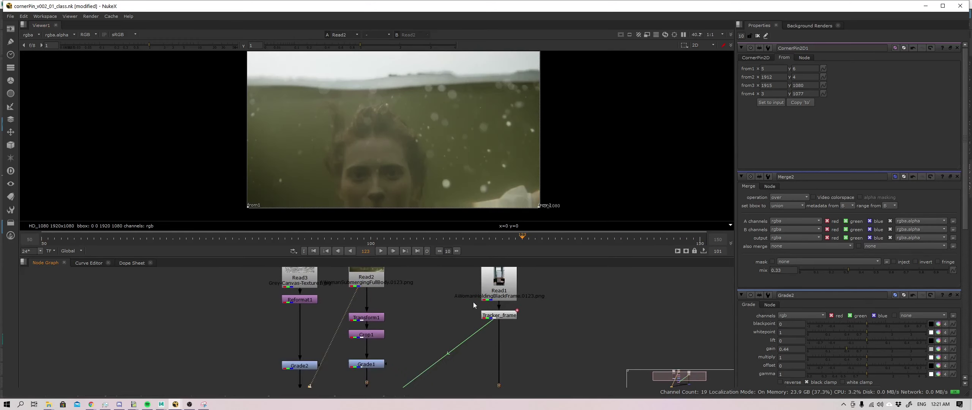
left_click(498, 285)
key("1")
middle_click_drag(476, 181, 475, 219)
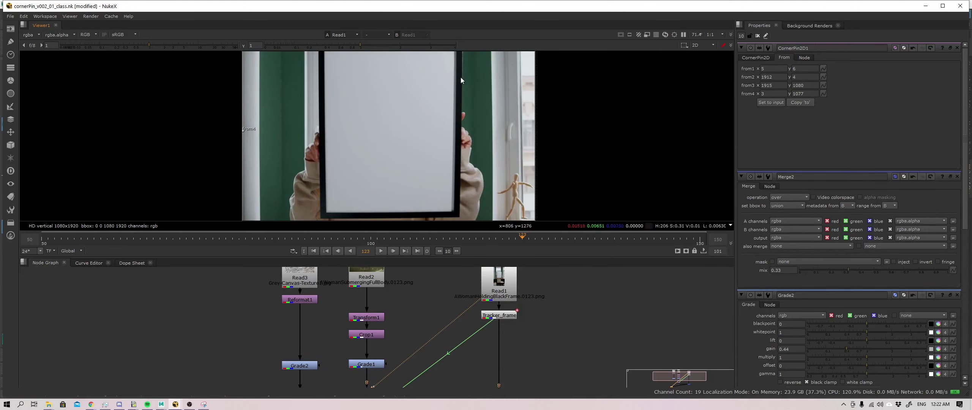
middle_click_drag(460, 78, 452, 99)
middle_click_drag(449, 201, 446, 129)
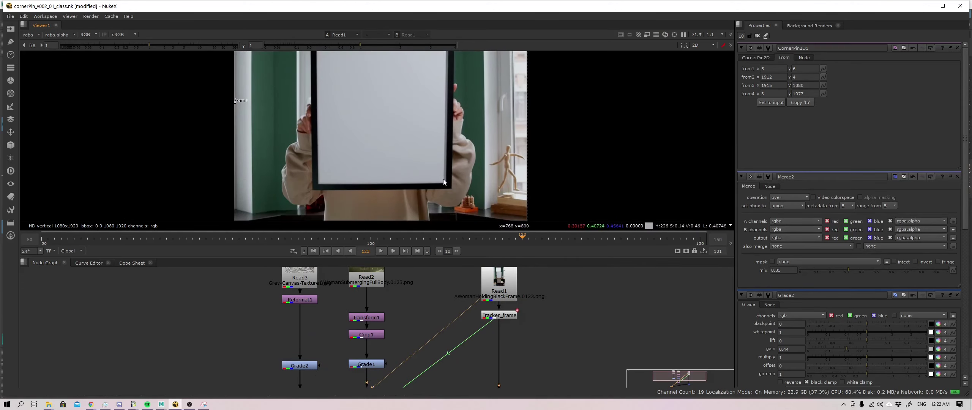
Review the node graph from the Read nodes down through the grades and Merge2 to the corner pin.
middle_click_drag(550, 325, 545, 302)
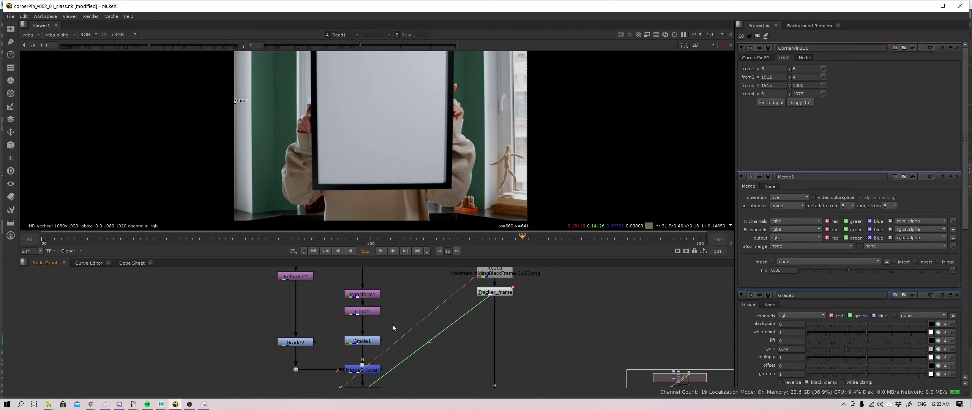
scroll(452, 322, "down", 2)
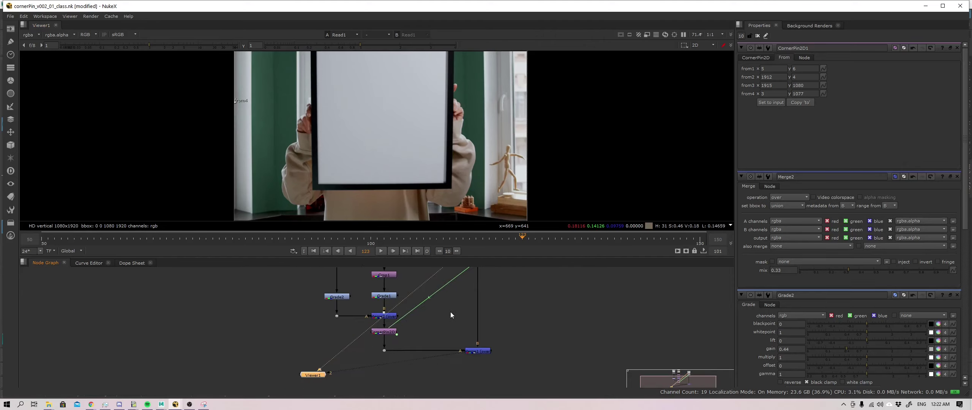
middle_click_drag(444, 346, 442, 364)
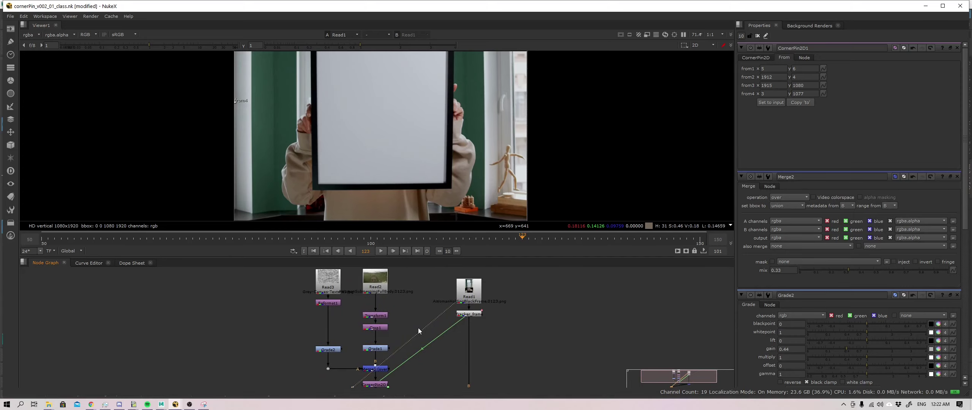
scroll(428, 363, "up", 3)
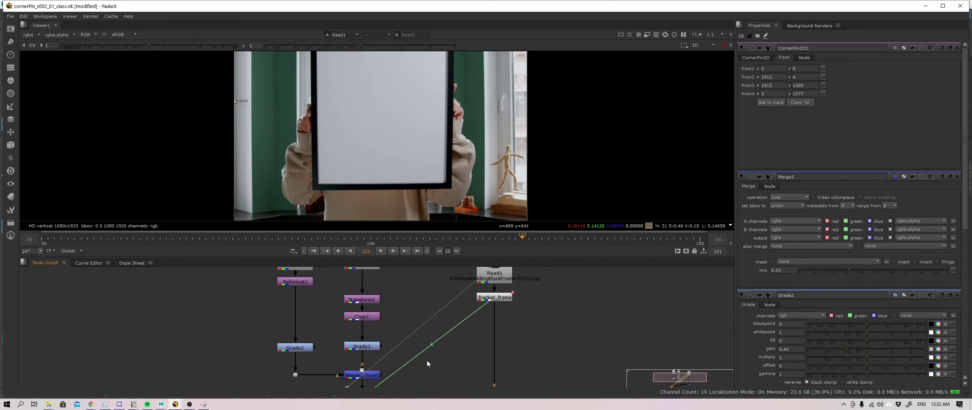
middle_click_drag(426, 360, 423, 394)
left_click(365, 299)
middle_click_drag(437, 355, 423, 300)
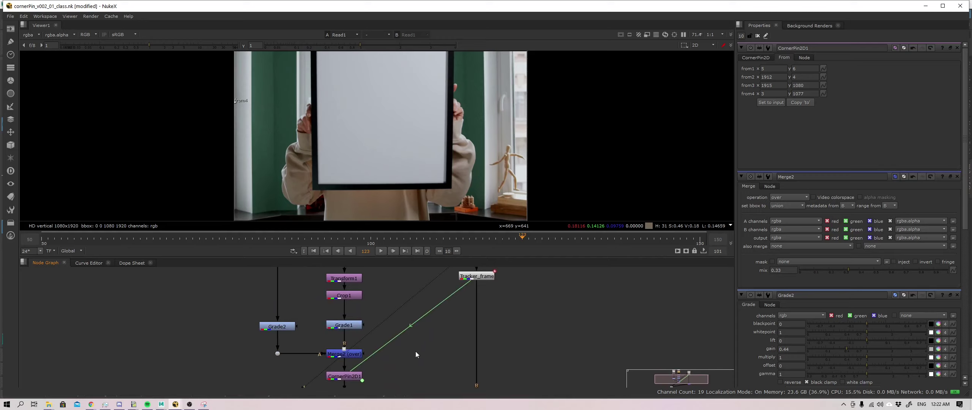
middle_click_drag(413, 358, 409, 370)
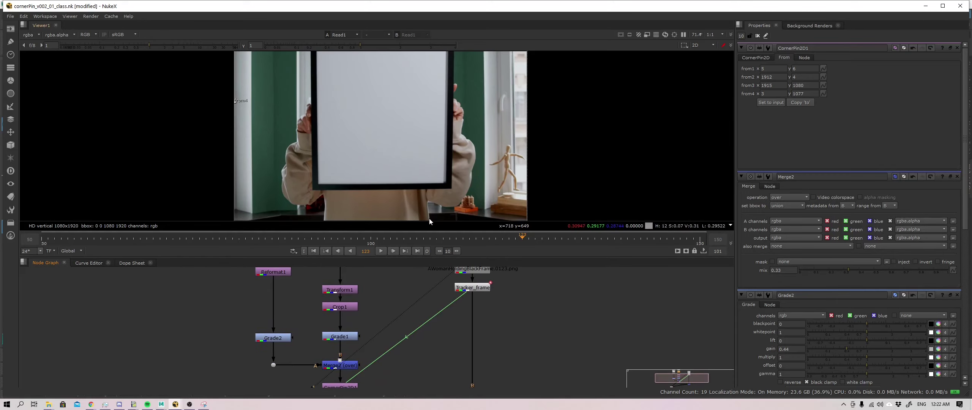
Select the CornerPin2D1 node and inspect the inner edges of the blank frame in the Read1 plate.
scroll(400, 175, "down", 2)
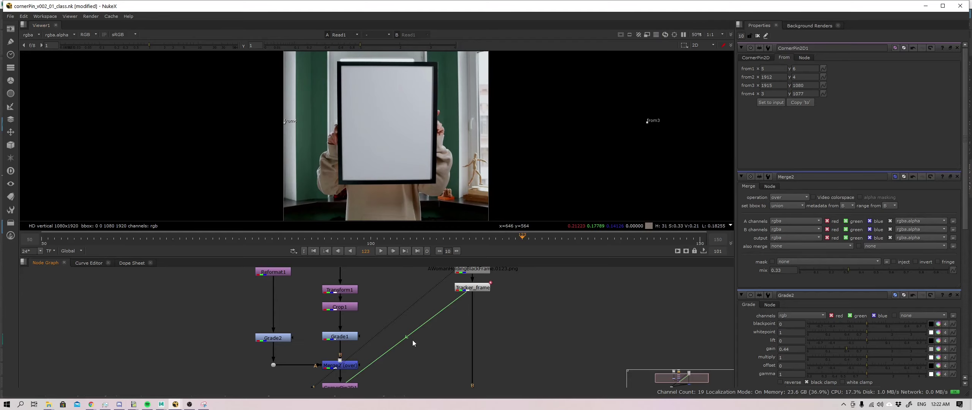
middle_click_drag(413, 340, 414, 288)
left_click(353, 330)
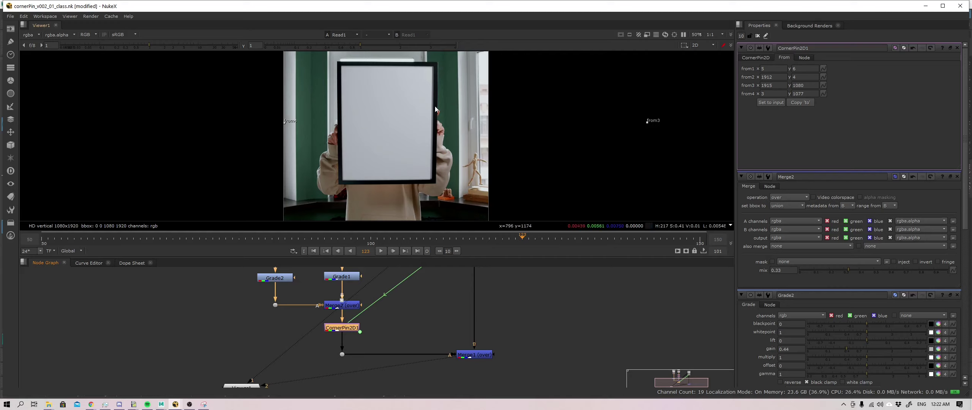
scroll(422, 158, "up", 3)
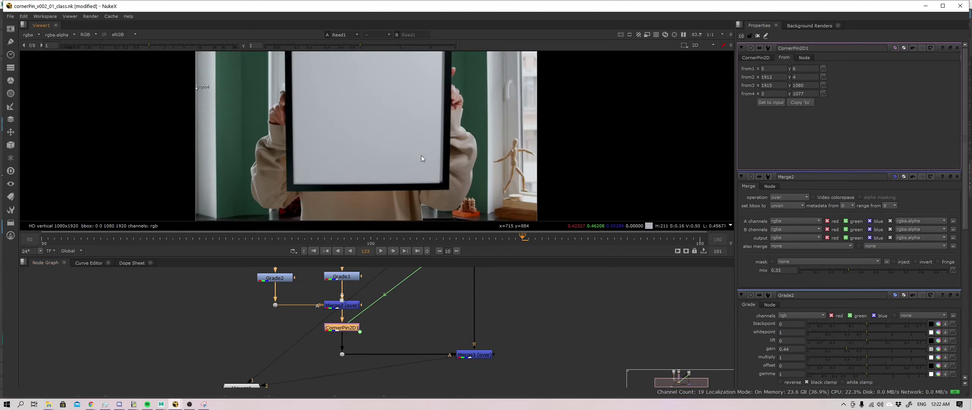
middle_click_drag(422, 155, 416, 185)
middle_click_drag(365, 117, 363, 152)
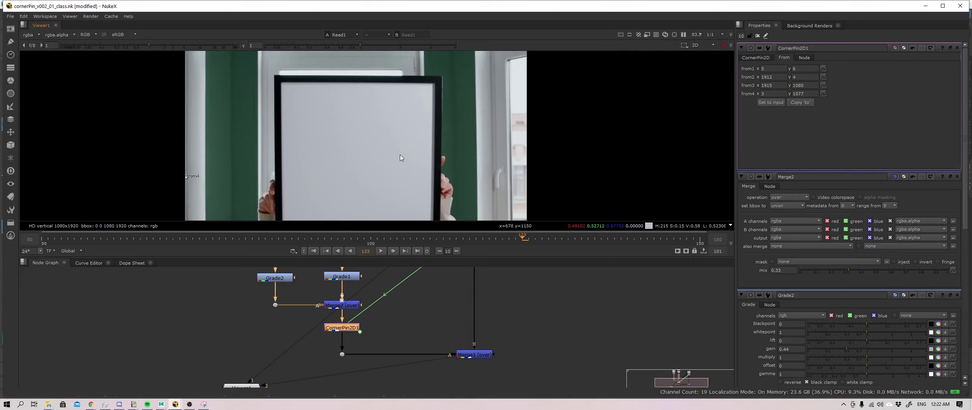
Examine the inner edges of the blank frame in the Read1 plate and review the node graph from the Read nodes to the corner pin.
middle_click_drag(410, 161, 397, 135)
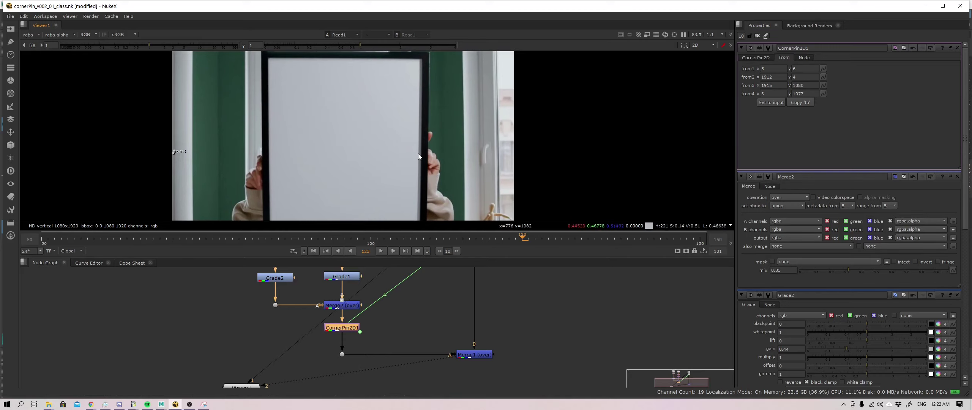
middle_click_drag(417, 173, 412, 136)
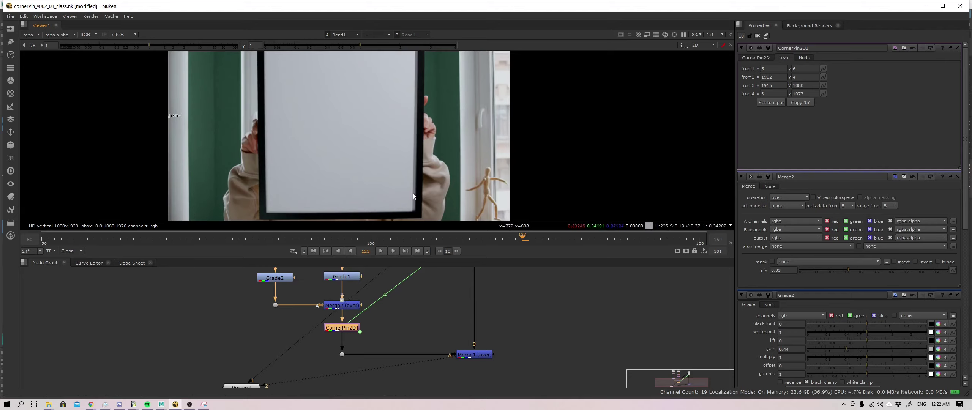
middle_click_drag(376, 110, 384, 140)
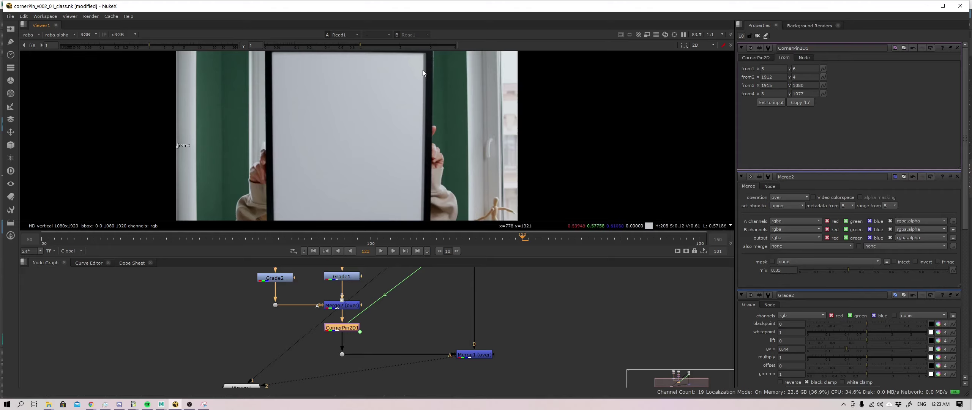
middle_click_drag(424, 168, 417, 130)
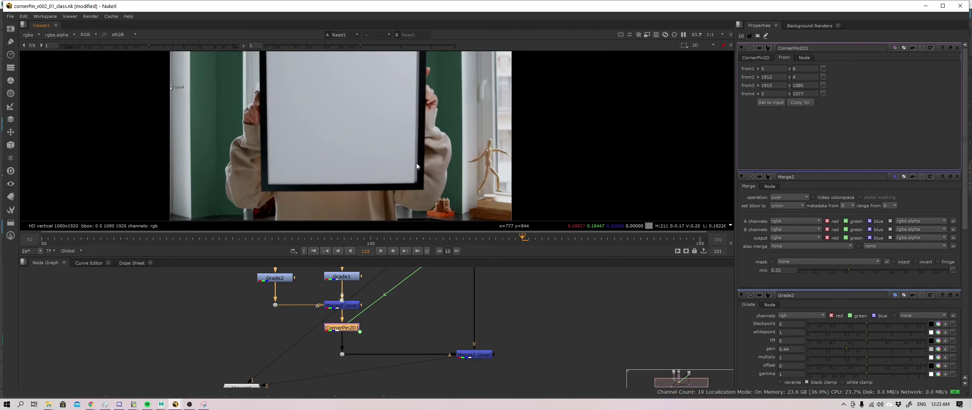
middle_click_drag(415, 191, 407, 134)
middle_click_drag(406, 160, 402, 140)
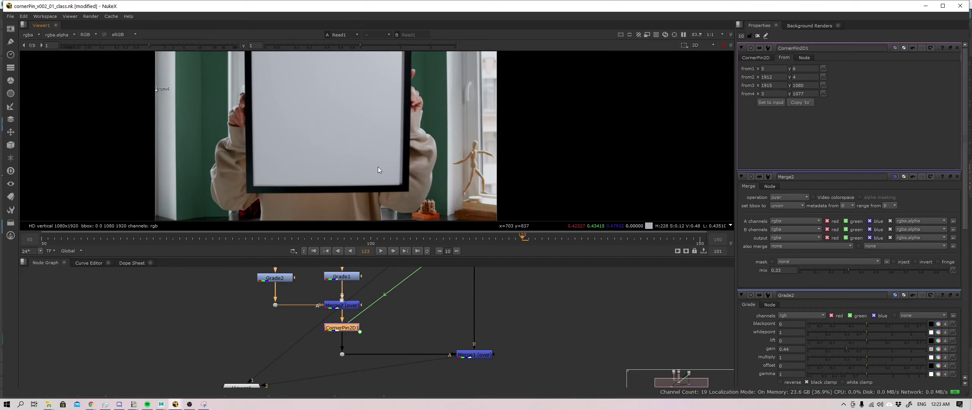
scroll(433, 328, "up", 5)
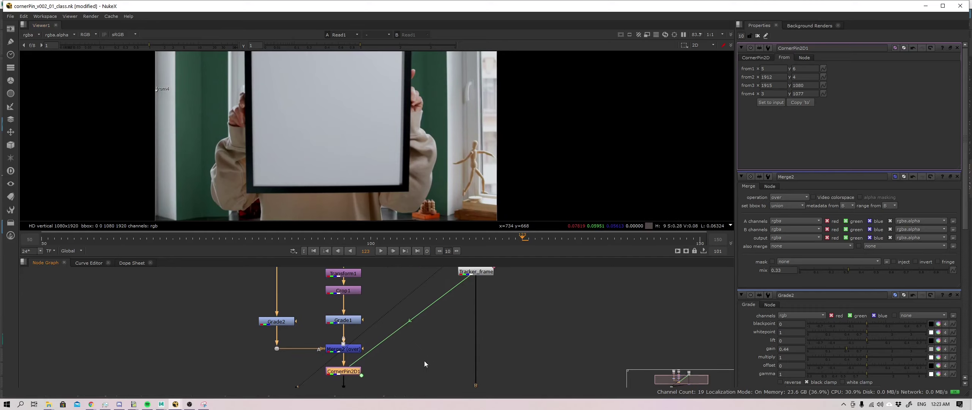
scroll(412, 330, "down", 4)
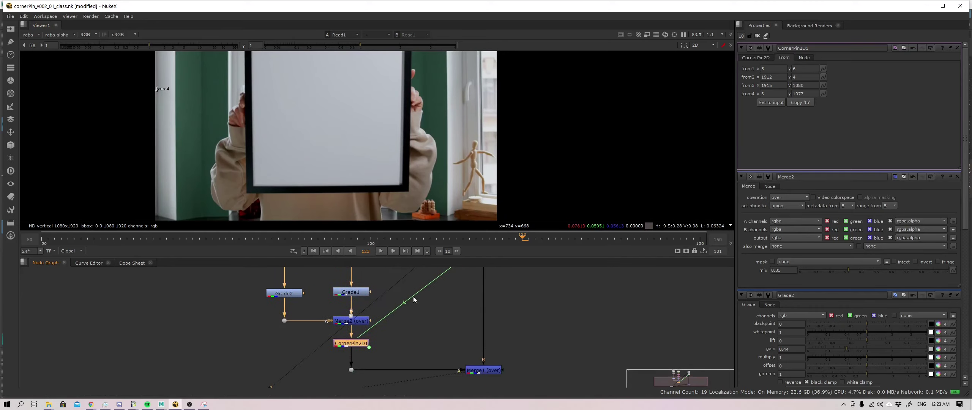
scroll(375, 333, "up", 5)
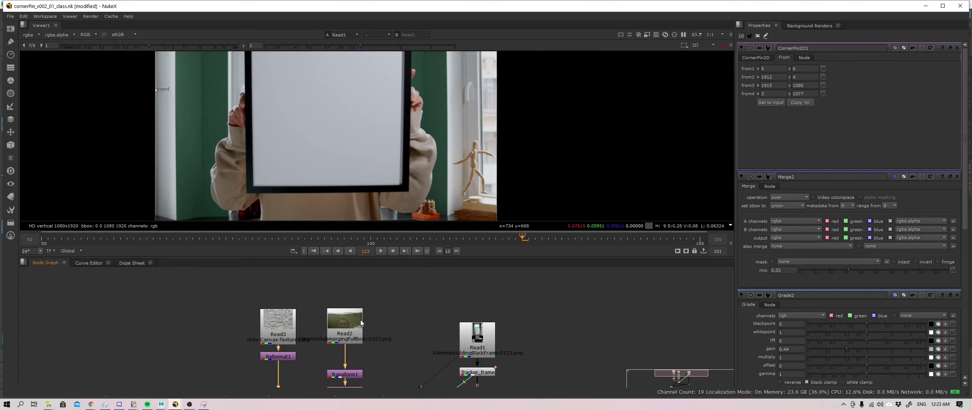
scroll(383, 312, "down", 5)
scroll(322, 138, "down", 2)
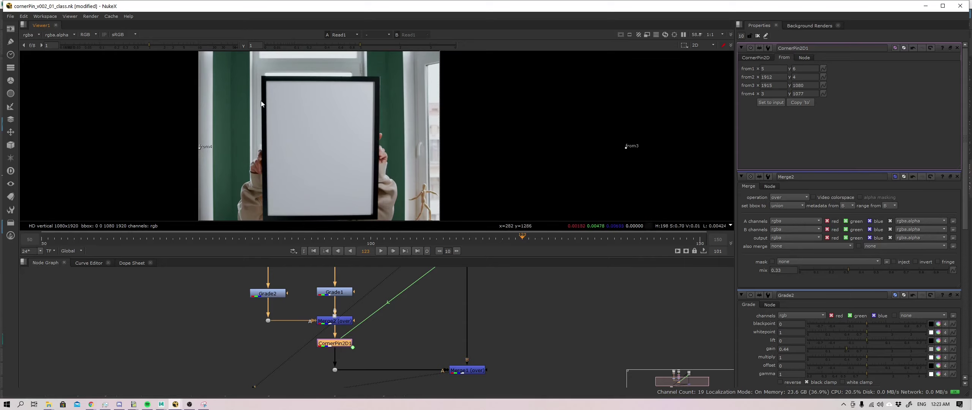
middle_click_drag(377, 321, 399, 288)
mouse_move(365, 321)
middle_mouse_down()
mouse_move(361, 294)
mouse_move(363, 316)
middle_mouse_up()
key("Tab")
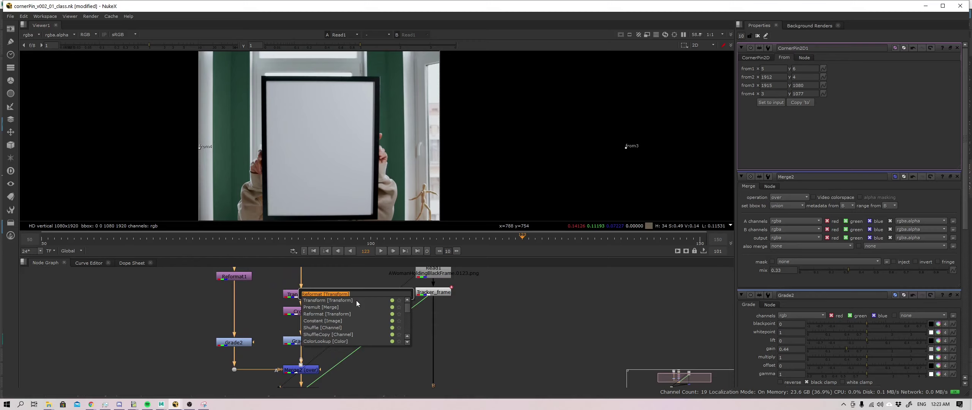
type("refor")
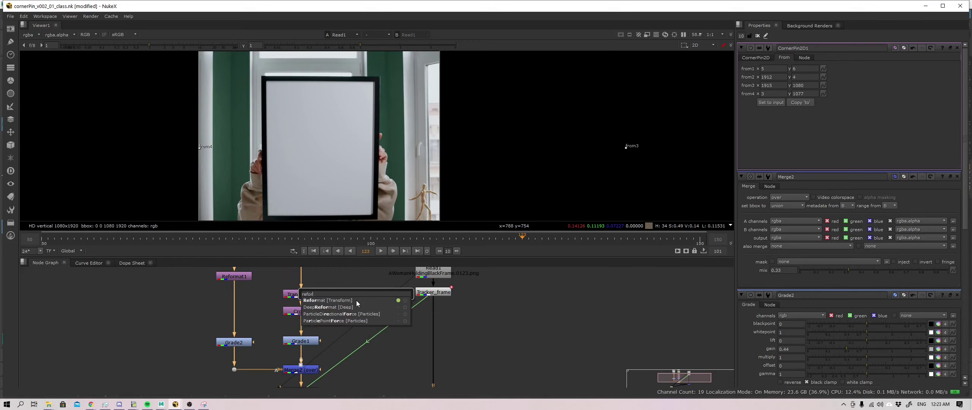
key("Down")
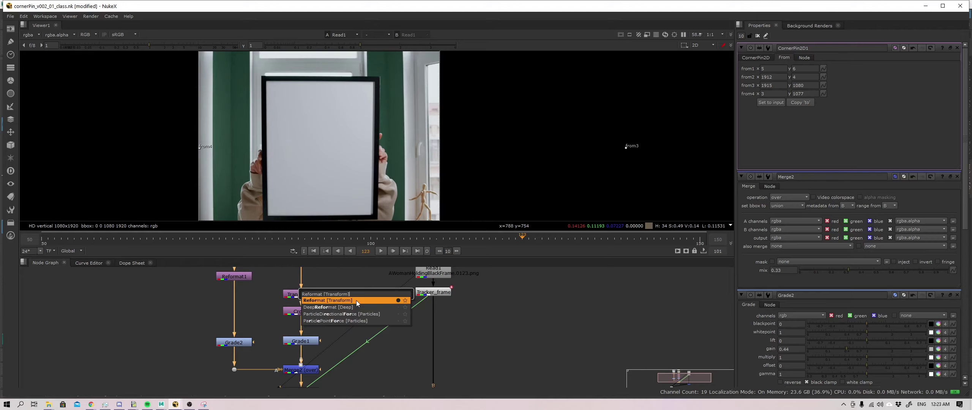
key("Return")
Add a Constant node beside the portrait branch and set its color to 1.
key("Tab")
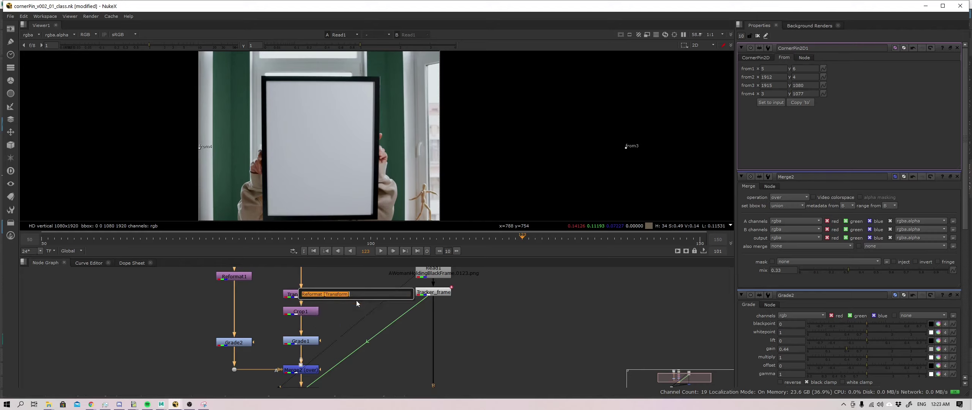
type("const")
key("Return")
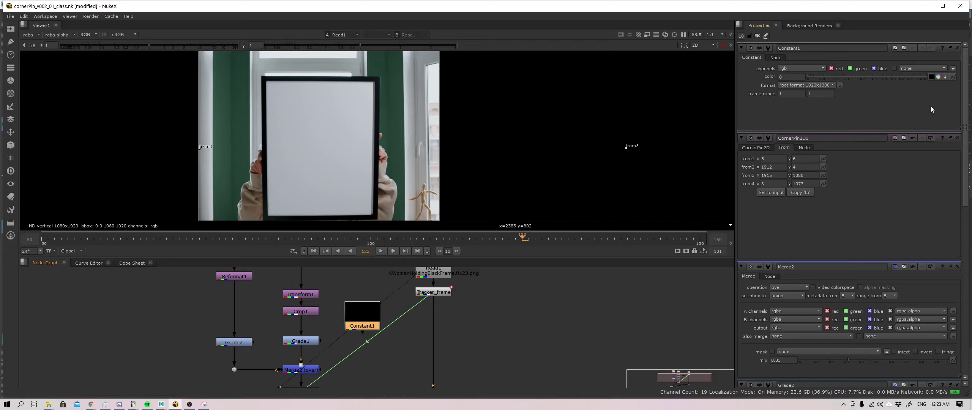
left_click(928, 77)
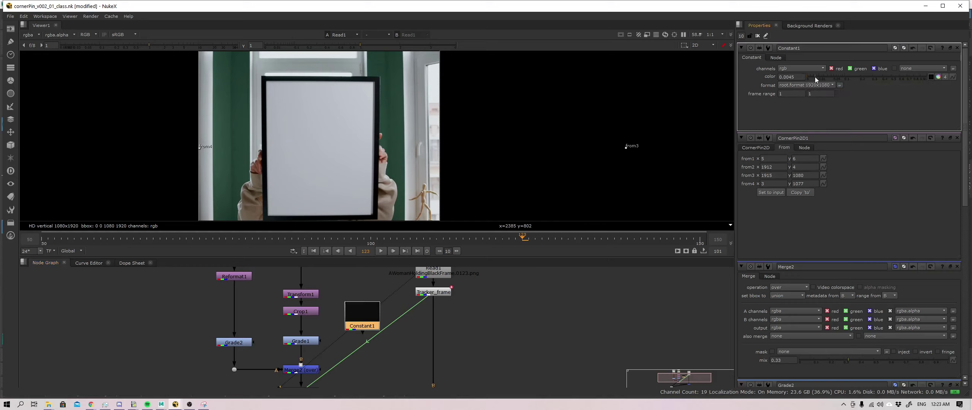
Duplicate the CornerPin2D1 node and connect the copy's input to Constant1.
middle_click_drag(385, 361, 393, 322)
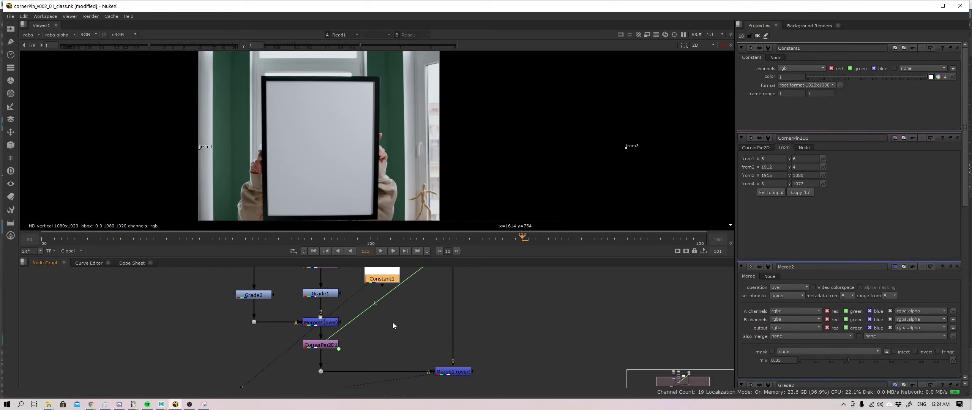
left_click(321, 346)
left_click(388, 281)
left_click(333, 347)
key("ctrl+c")
left_click(383, 340)
key("ctrl+v")
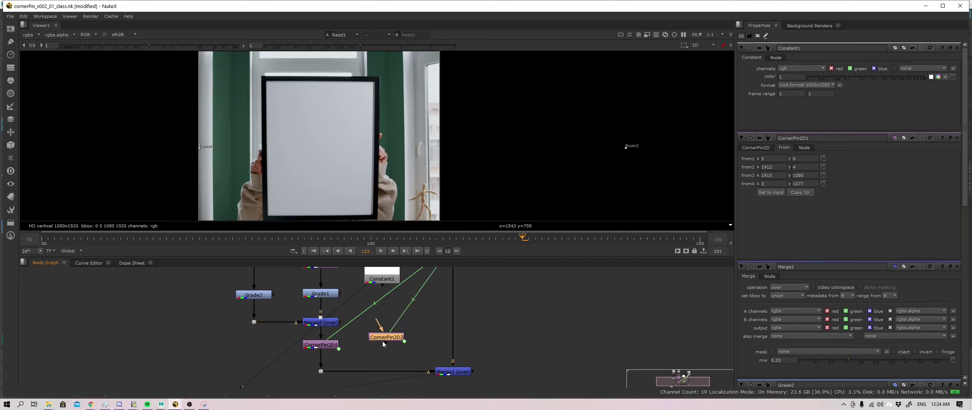
scroll(380, 344, "up", 3)
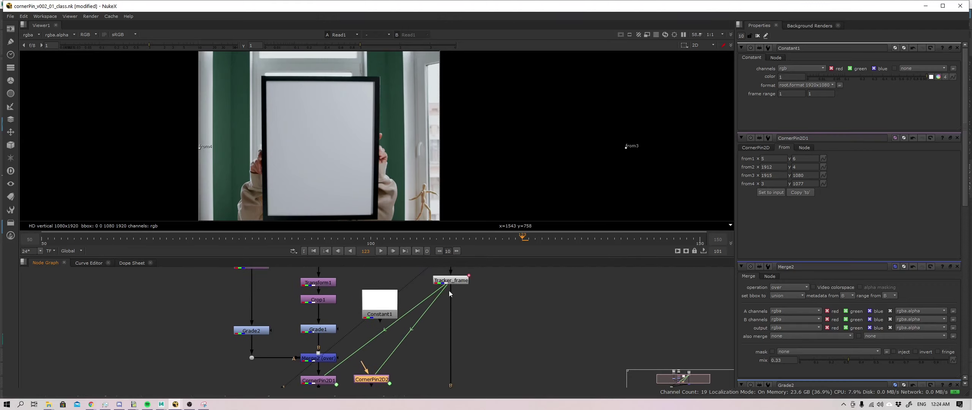
left_click_drag(364, 366, 380, 305)
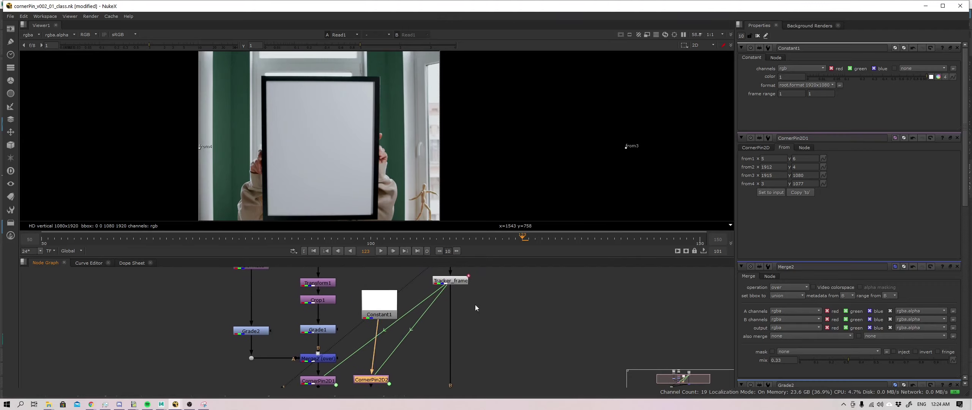
Move Constant1 to the far side of Tracker_frame and line up CornerPin2D2 directly beneath it.
middle_click_drag(457, 284, 462, 264)
scroll(450, 340, "down", 5)
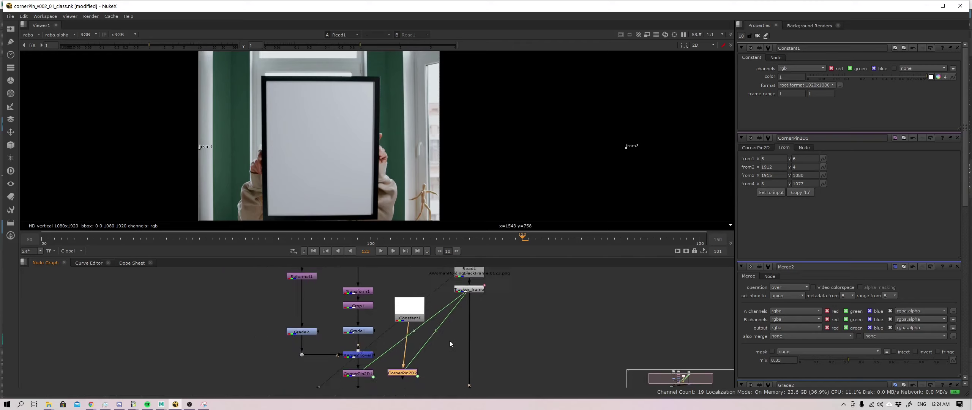
left_click_drag(410, 292, 494, 302)
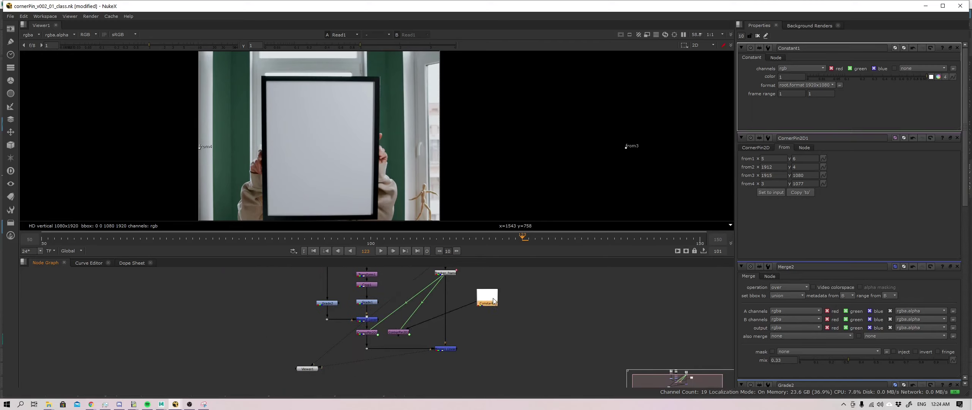
left_click_drag(409, 335, 497, 322)
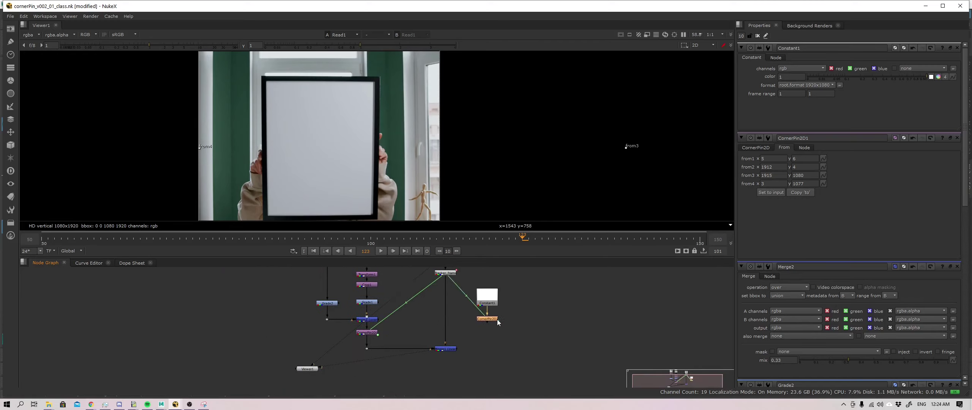
Shift the canvas and portrait branches aside and place Constant1 with its corner pin between them and Tracker_frame.
scroll(496, 319, "up", 4)
scroll(388, 331, "down", 6)
left_click_drag(307, 275, 343, 366)
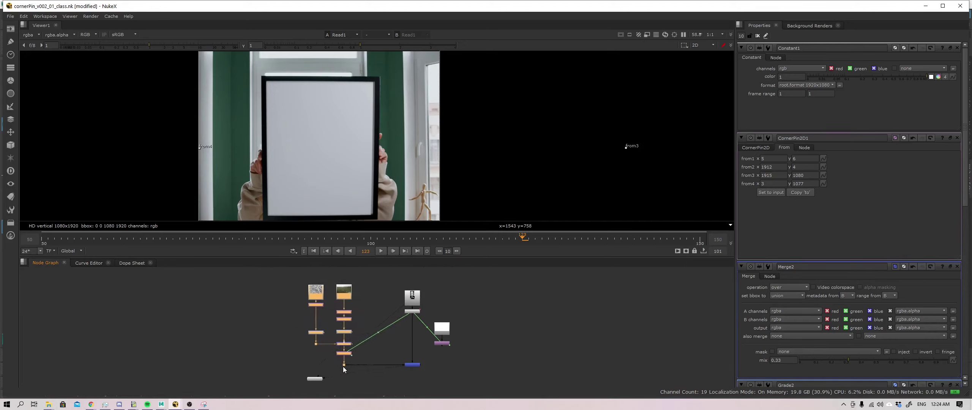
left_click_drag(429, 357, 383, 308)
scroll(407, 345, "up", 3)
left_click(381, 339)
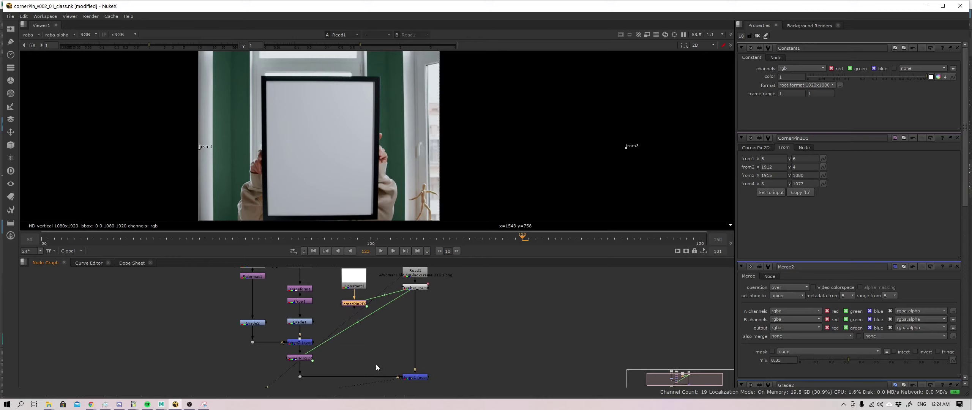
Add a Merge node that puts CornerPin2D2 as A over Tracker_frame as B, and view its result.
scroll(362, 348, "up", 2)
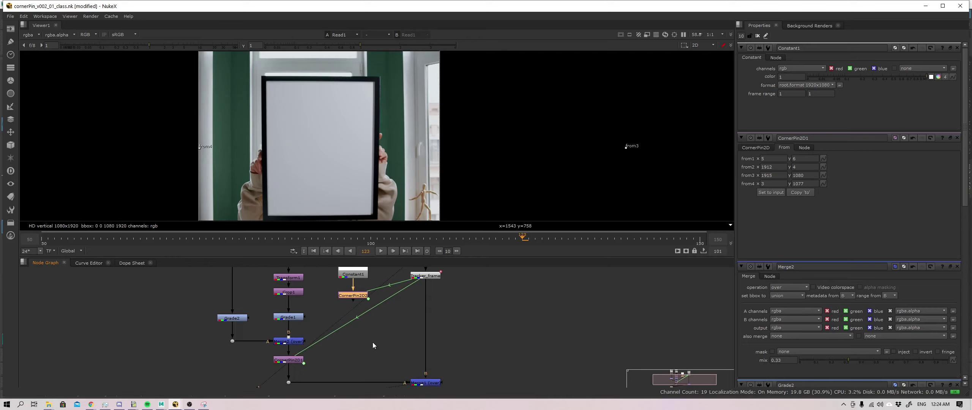
left_click(371, 331)
key("m")
left_click_drag(365, 324, 350, 298)
left_click_drag(409, 293, 421, 276)
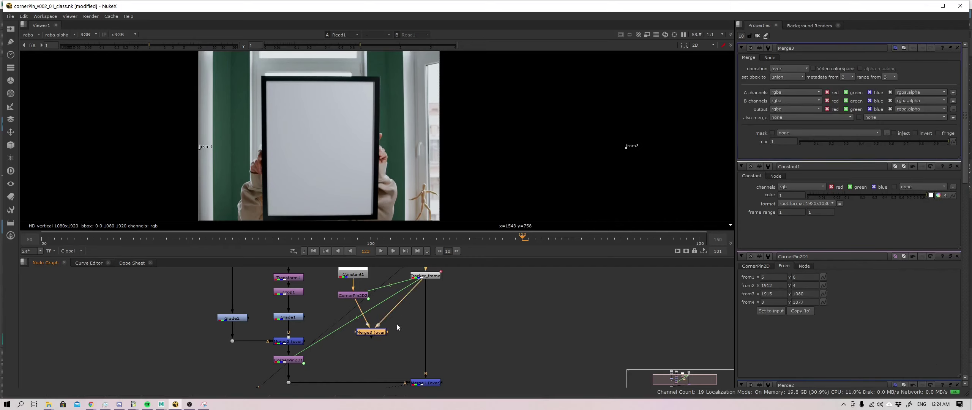
key("1")
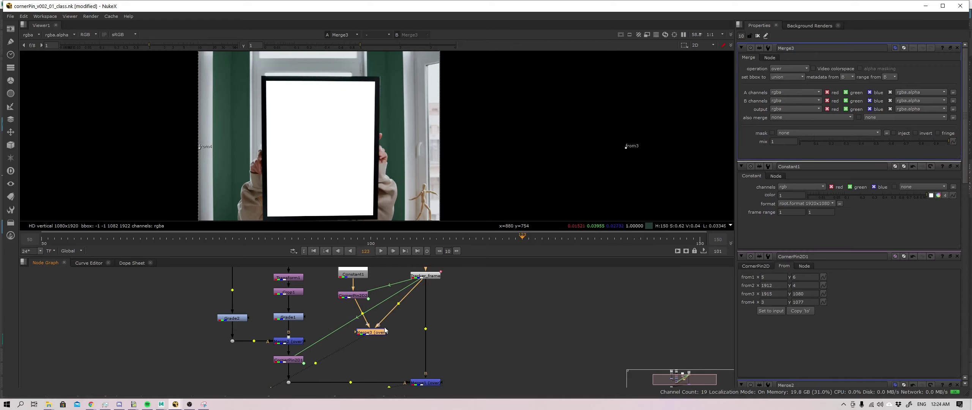
Load Tracker_frame as the viewer's second input and compare the plate with the white-filled Merge3 result.
left_click(425, 275)
key("1")
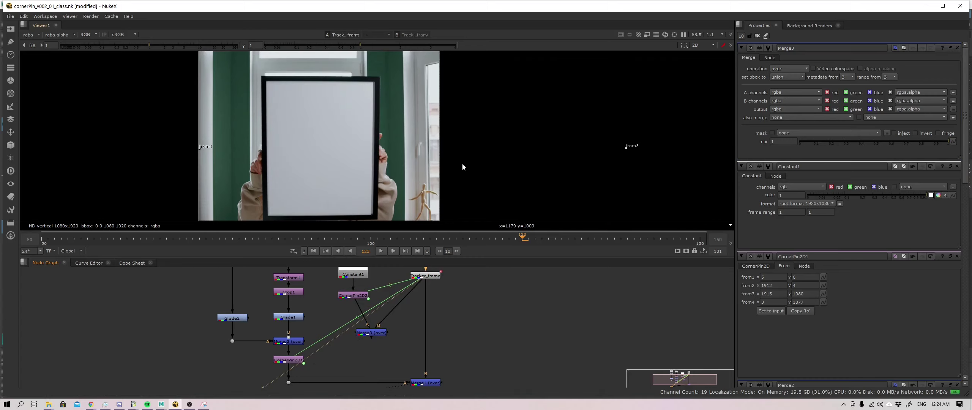
key("2")
key("1")
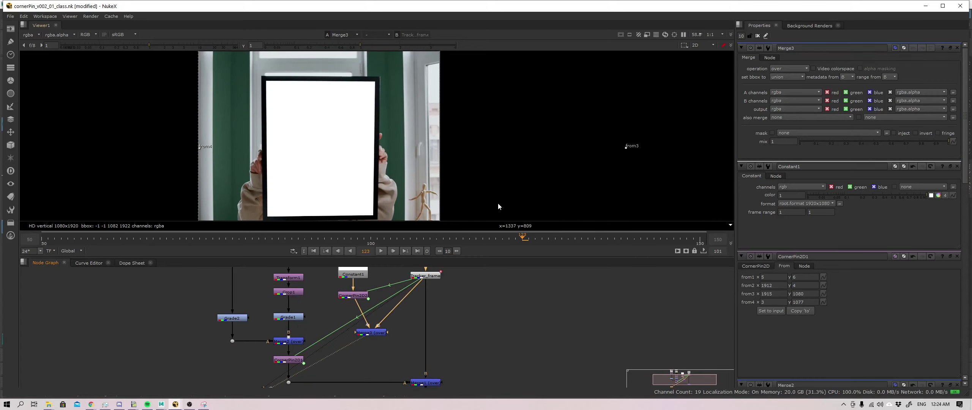
key("2")
key("1")
key("1")
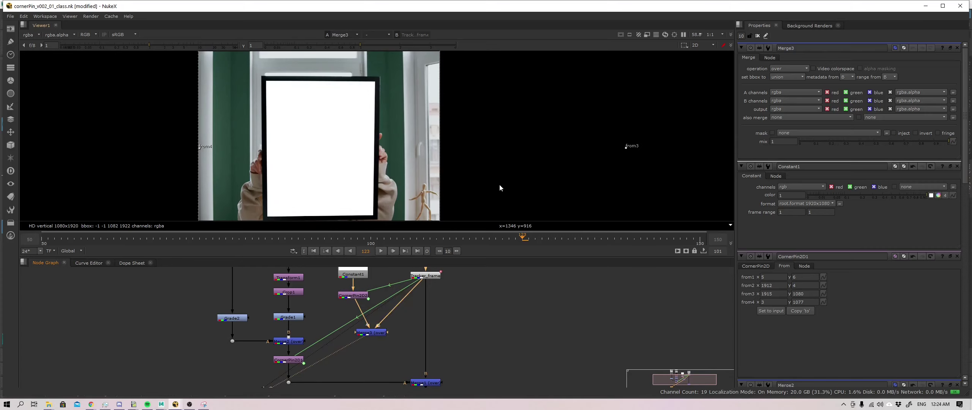
Scrub and play the Merge3 result to check how the white fill follows the moving frame.
left_click_drag(185, 242, 145, 239)
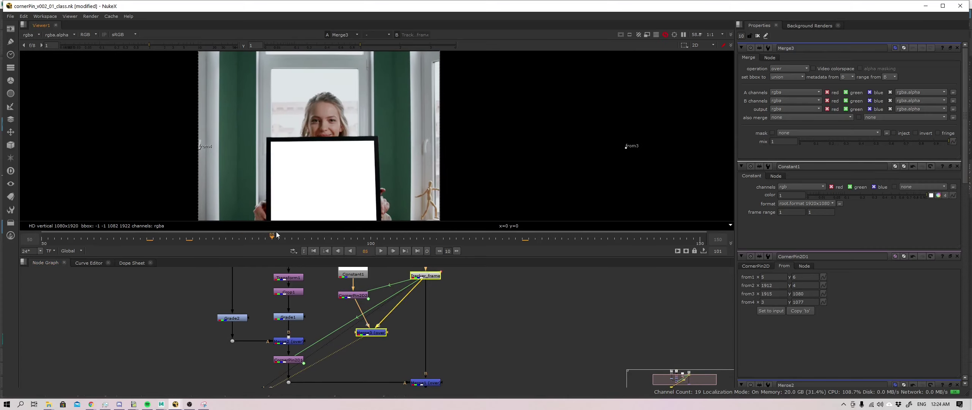
left_click(363, 239)
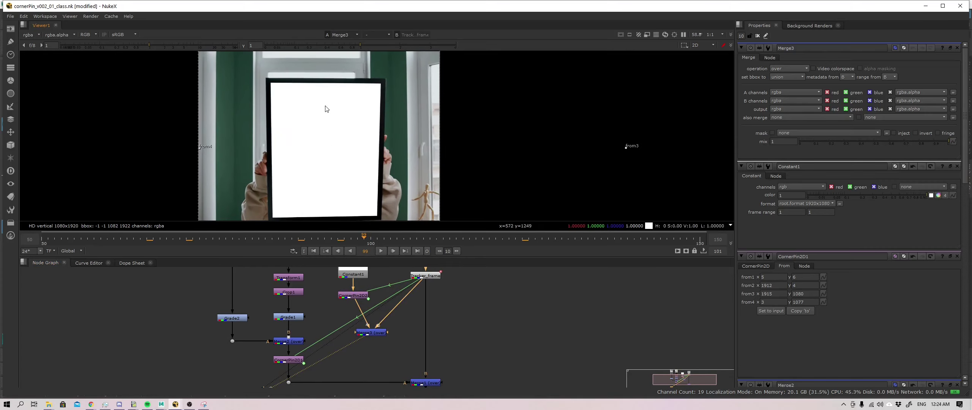
middle_click_drag(411, 174, 413, 165)
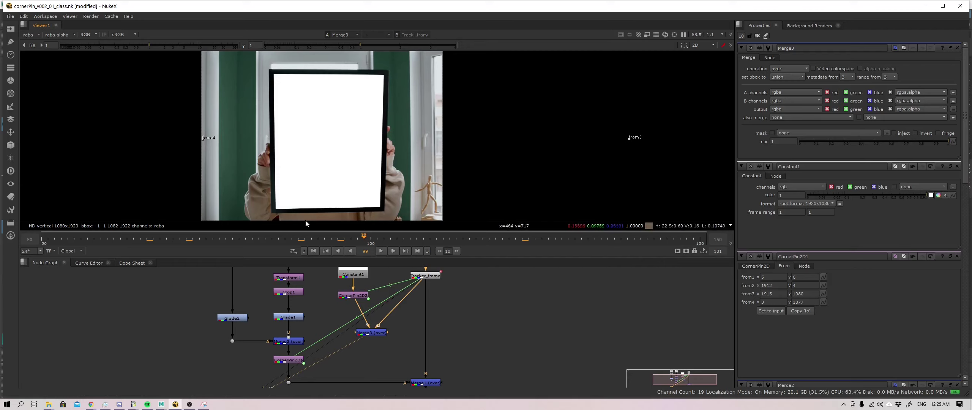
key("l")
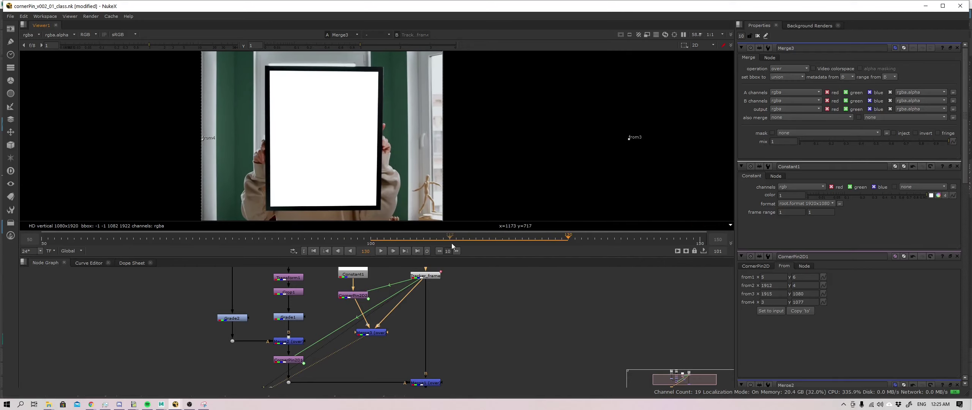
left_click(200, 238)
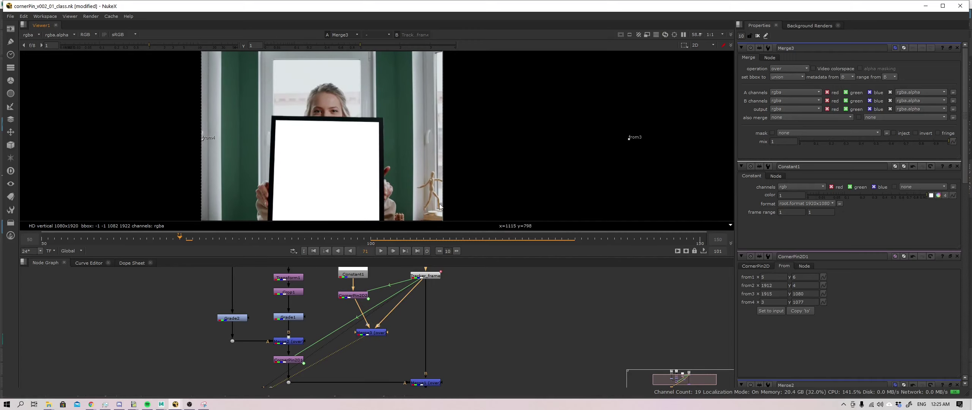
Scrub to a frame where the whole white fill is in view and shift Merge3 slightly beneath CornerPin2D2.
left_click_drag(325, 237, 357, 237)
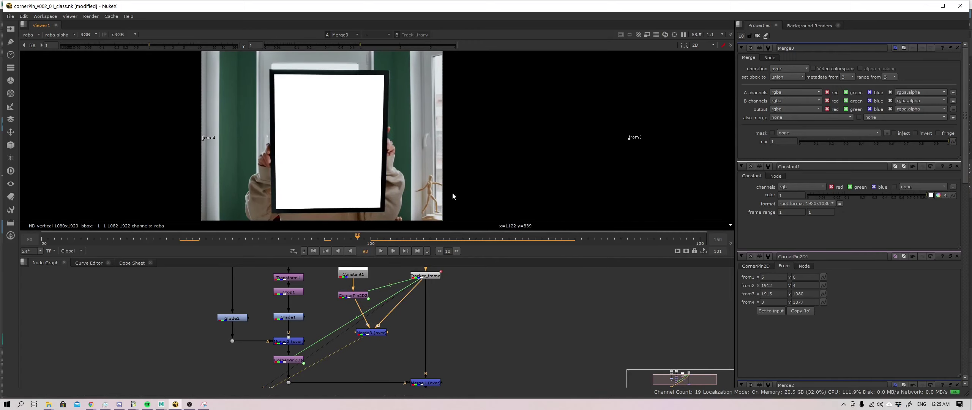
scroll(391, 332, "up", 2)
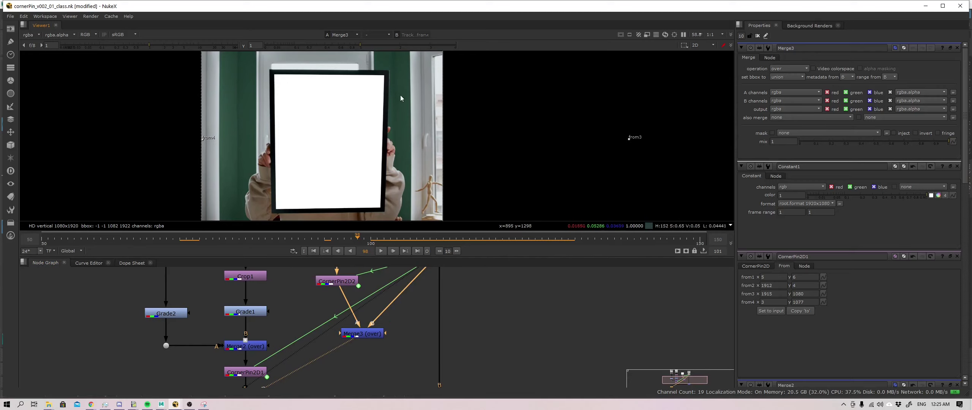
middle_click_drag(434, 290, 427, 322)
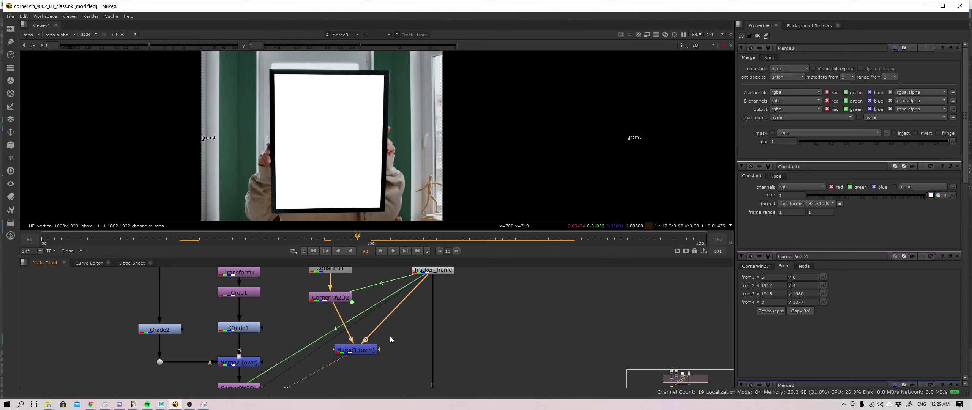
mouse_move(366, 351)
left_mouse_down()
mouse_move(341, 362)
mouse_move(353, 357)
left_mouse_up()
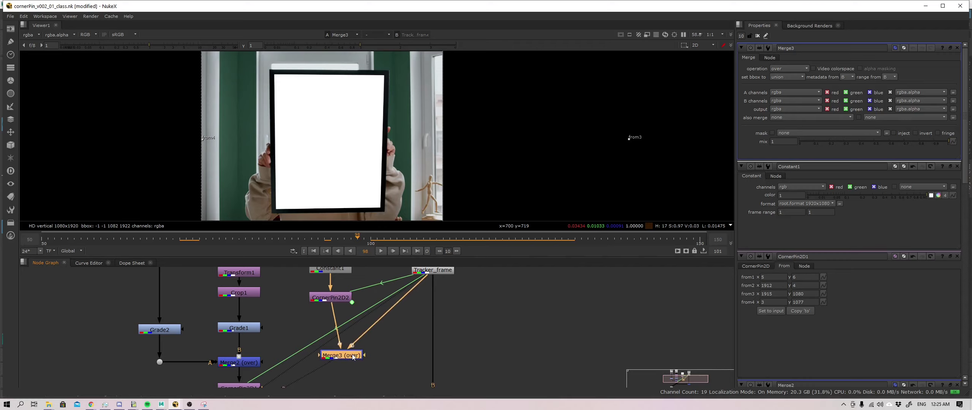
middle_click_drag(396, 352, 373, 396)
scroll(382, 368, "down", 3)
middle_click_drag(384, 362, 388, 322)
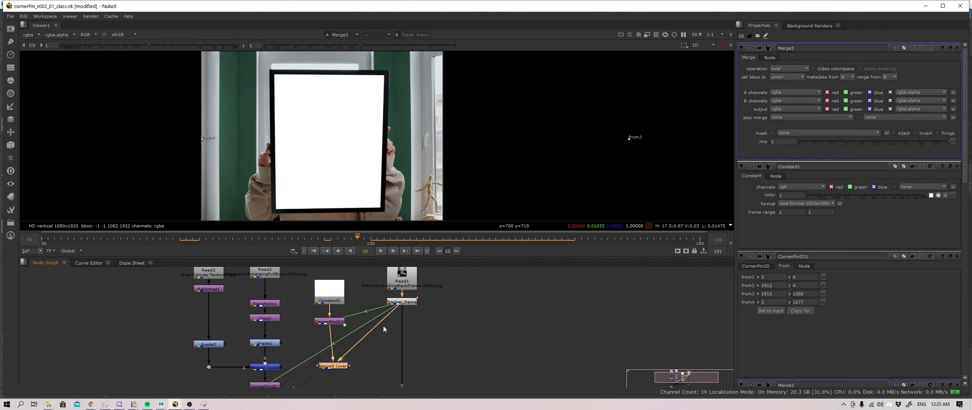
Add a Grade node between Tracker_frame and Merge3 and set its gain to 0 to black out the plate.
key("Tab")
left_click(447, 323)
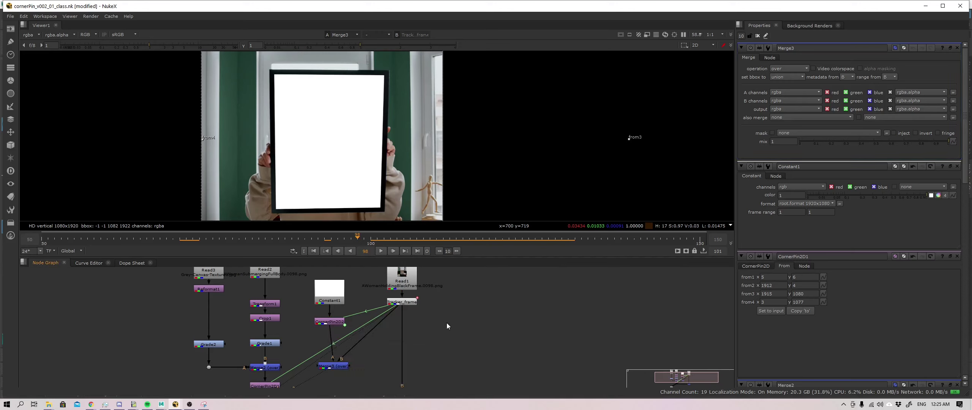
key("g")
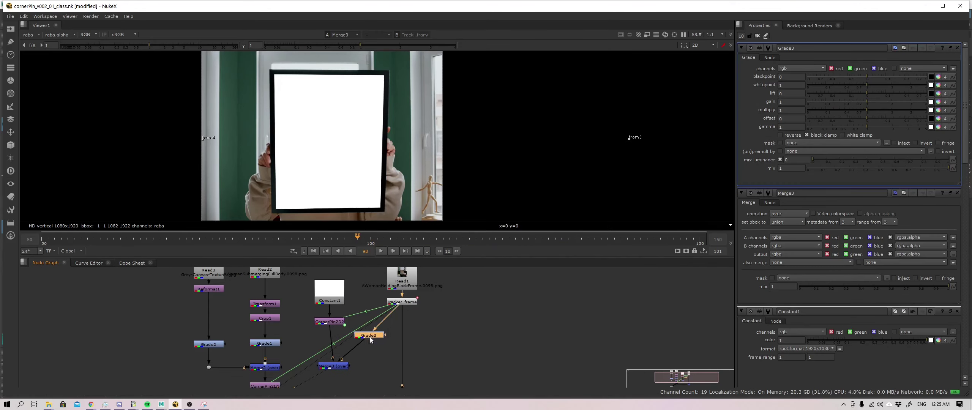
left_click(816, 103)
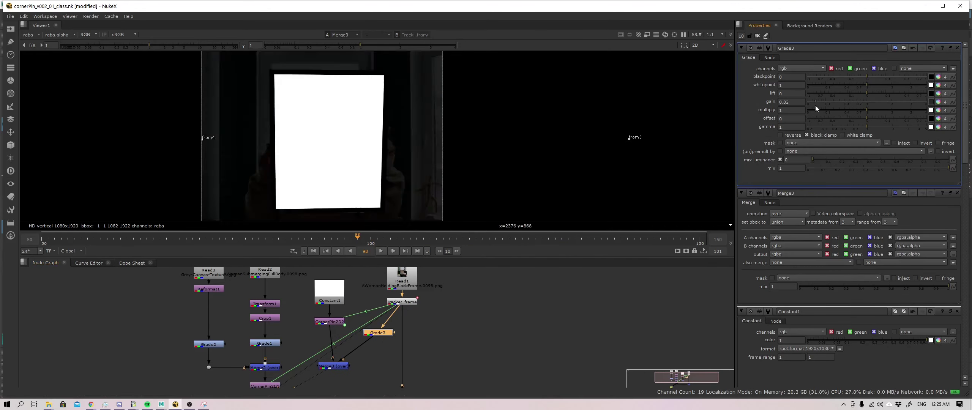
Fit the viewer to the image and scrub the timeline to check the white shape moving over black.
scroll(505, 139, "down", 5)
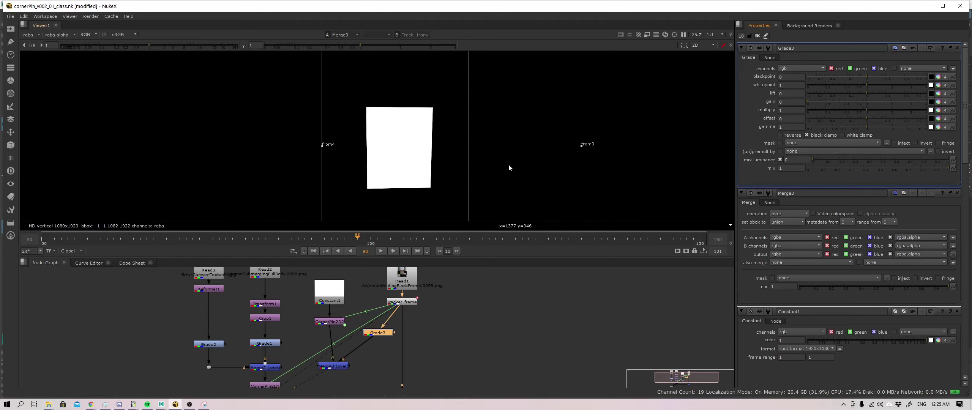
key("f")
left_click(331, 238)
left_click_drag(309, 245, 200, 245)
left_click_drag(144, 258, 542, 238)
left_click(594, 240)
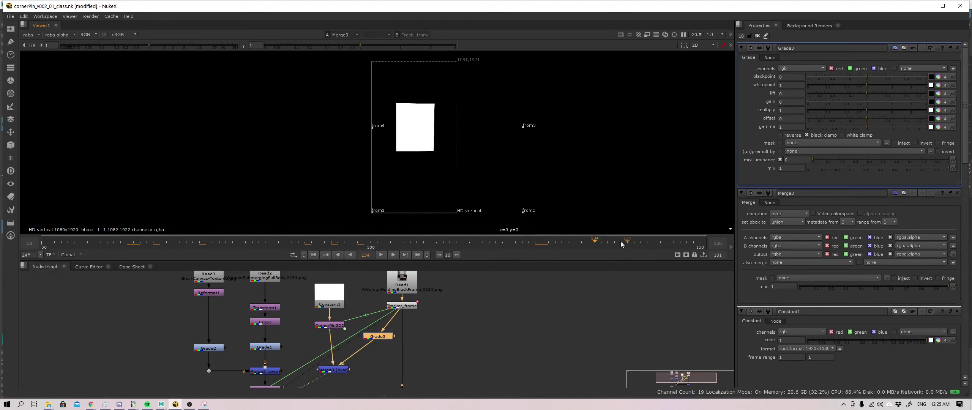
scroll(466, 163, "up", 4)
middle_click_drag(461, 147, 462, 162)
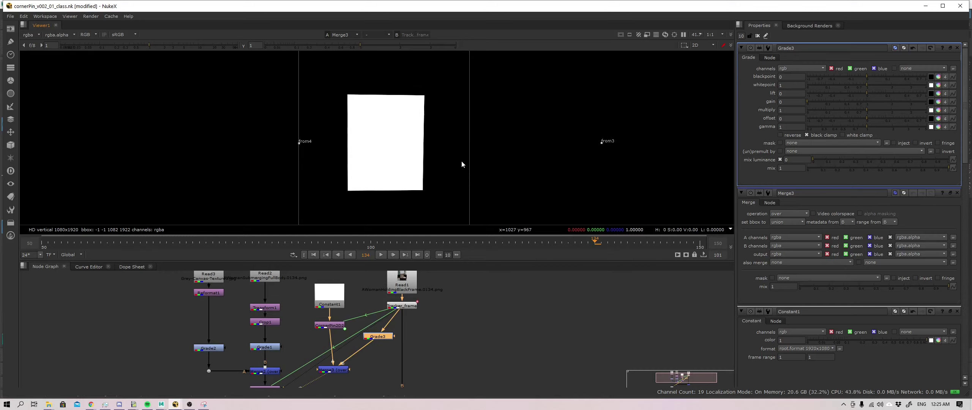
Route Grade3's input through a dot on the Tracker_frame line and align Merge3 beneath CornerPin2D2.
left_click_drag(382, 336, 369, 341)
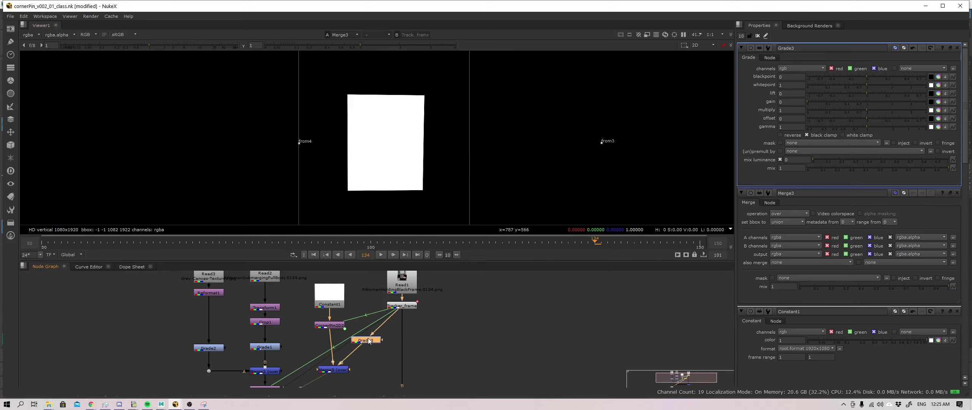
scroll(408, 200, "down", 3)
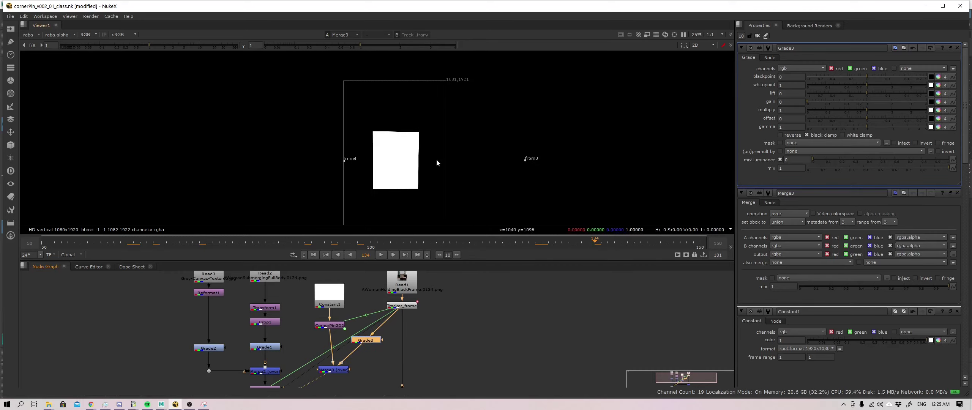
scroll(410, 188, "up", 4)
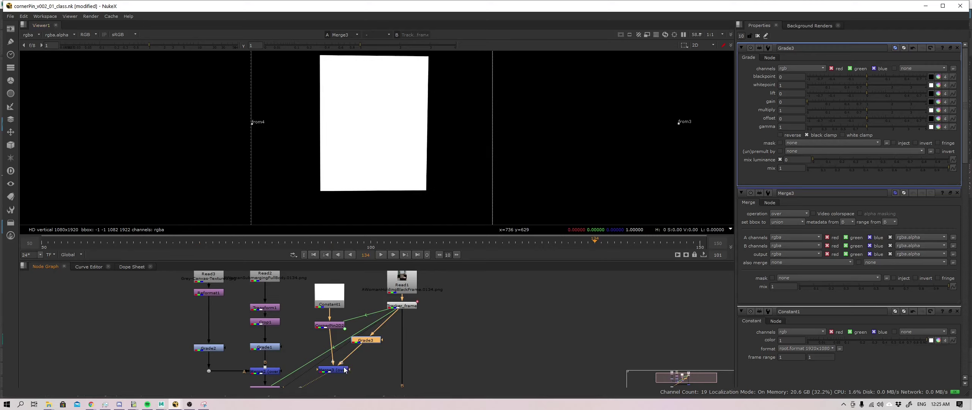
left_click_drag(339, 370, 371, 328)
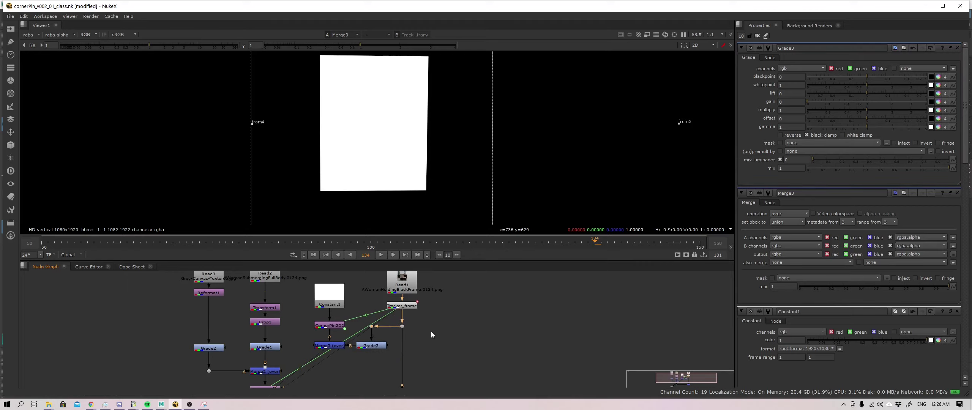
middle_click_drag(406, 338, 428, 337)
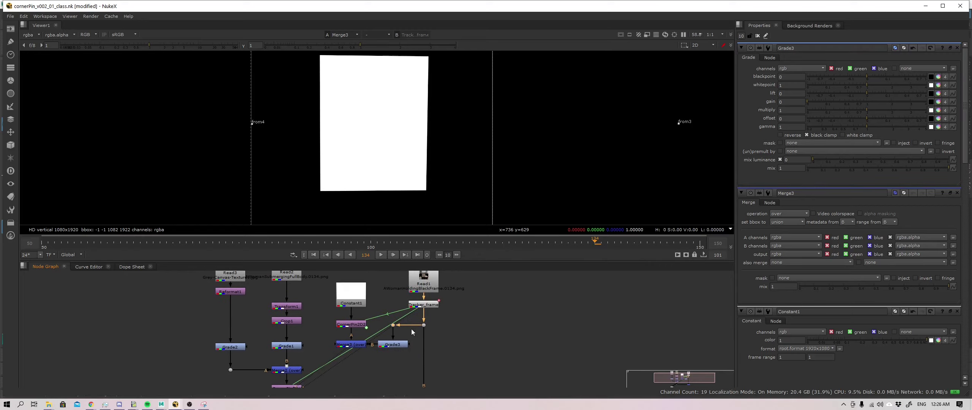
left_click_drag(423, 327, 397, 346)
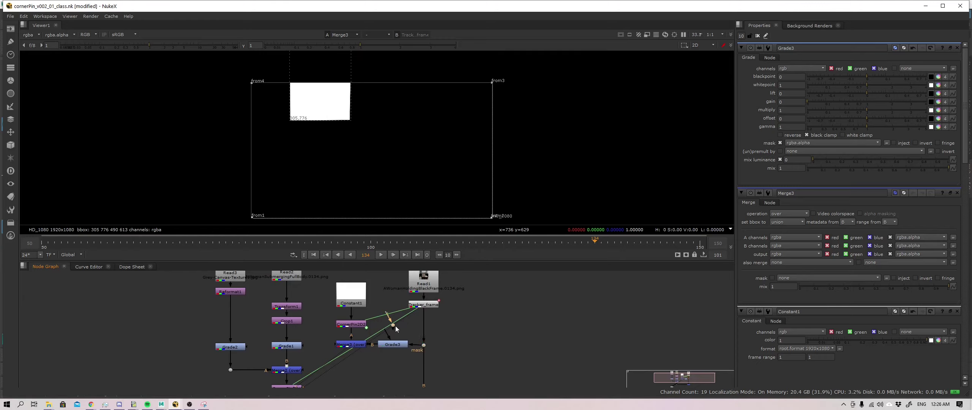
key("ctrl+z")
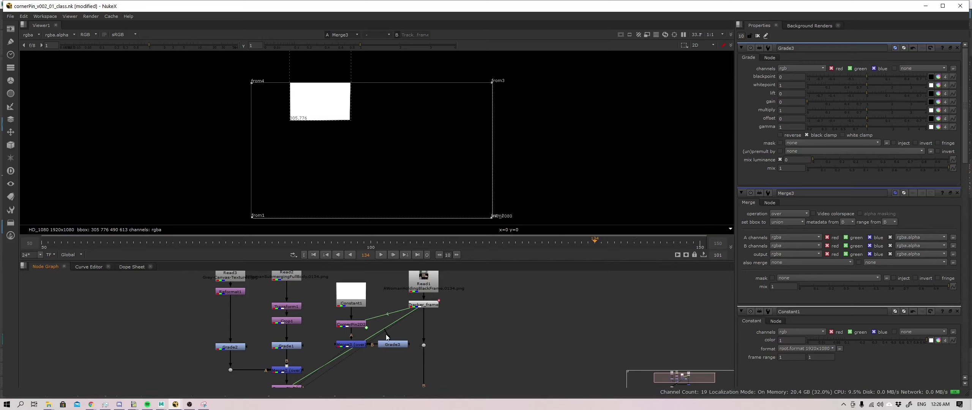
left_click_drag(416, 343, 424, 345)
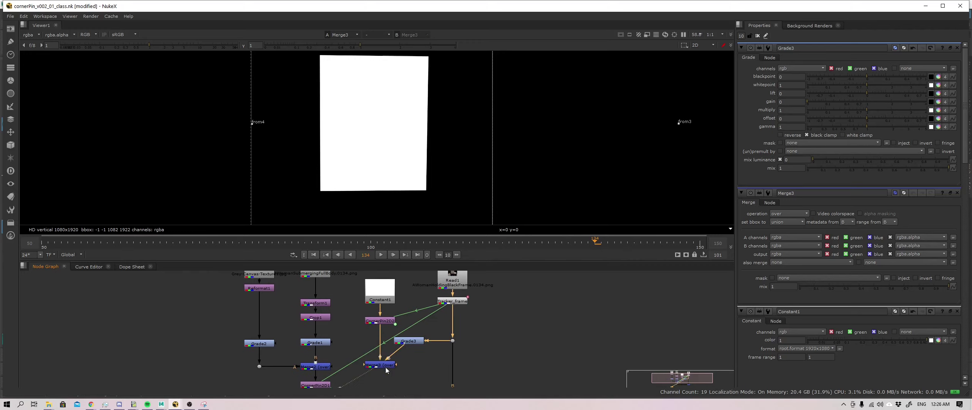
Add a ShuffleCopy node below Merge3, with Merge3 as input 2 and the Tracker_frame dot as input 1.
left_click(386, 368)
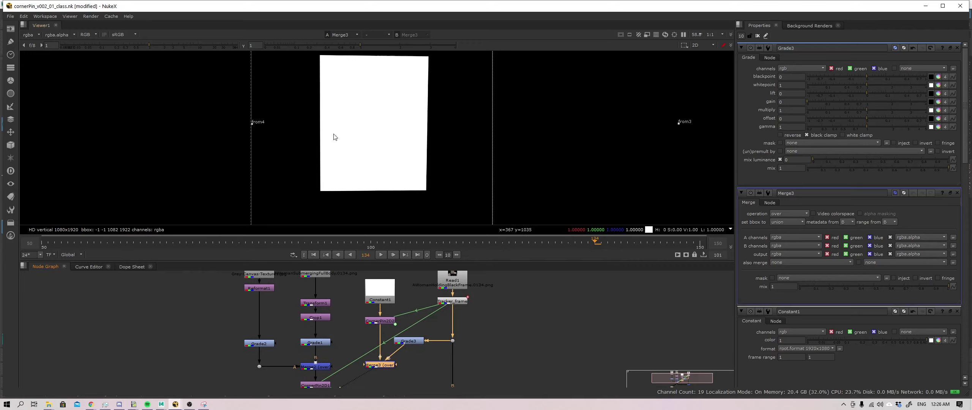
scroll(333, 153, "down", 2)
middle_click_drag(422, 360, 422, 362)
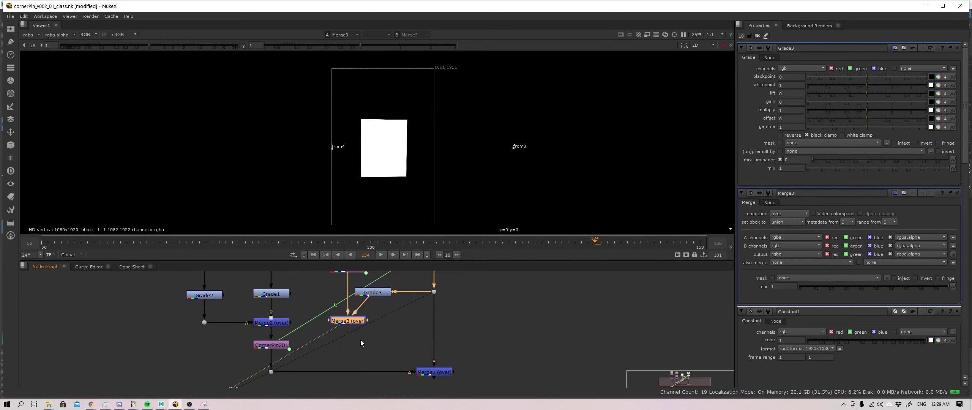
key("Tab")
type("shul")
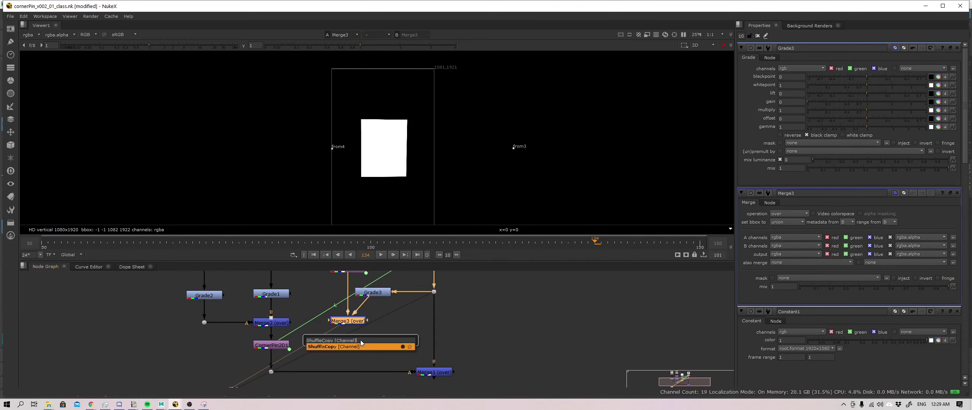
key("Return")
left_click_drag(341, 333, 341, 348)
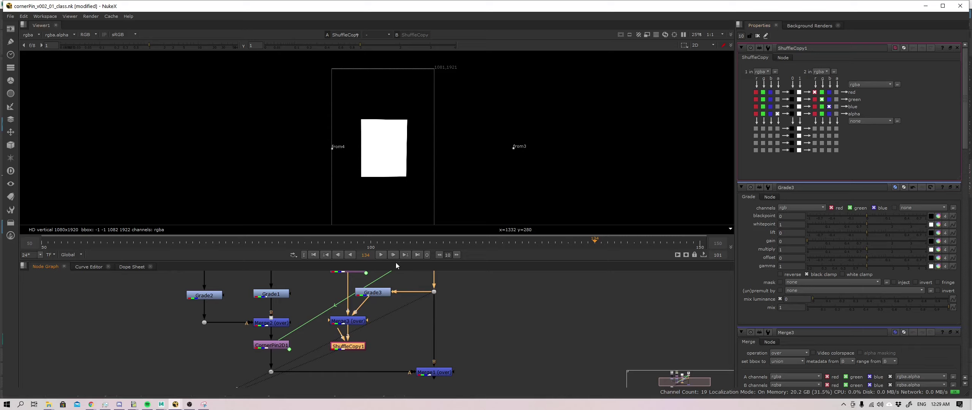
left_click_drag(342, 333, 435, 293)
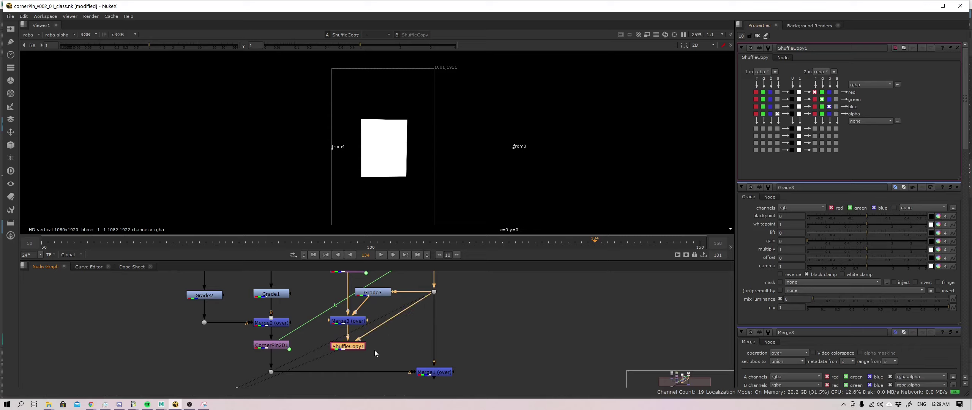
Compare the ShuffleCopy1 result's alpha channel with its RGB image.
key("a")
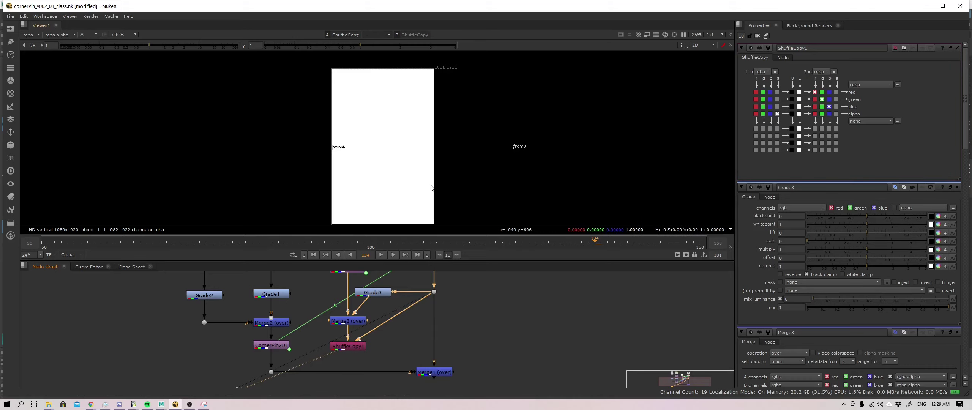
key("a")
key("a")
key("a")
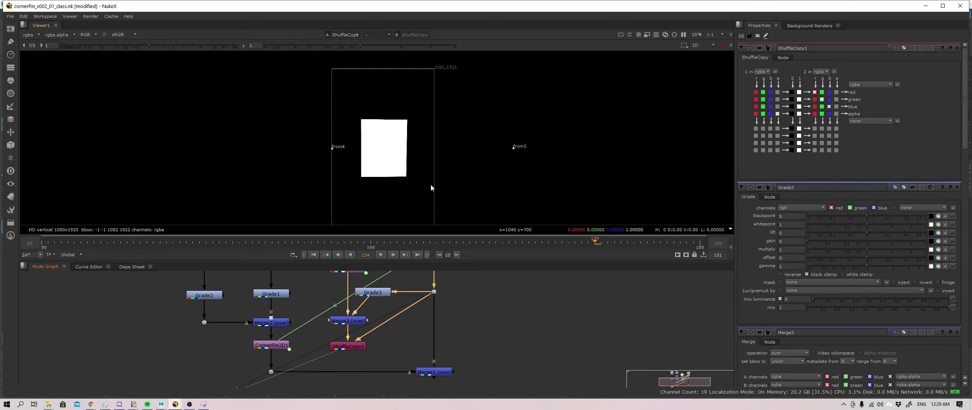
Set ShuffleCopy1 to take red, green and blue from input 1 and alpha from input 2's red channel.
left_click(350, 345)
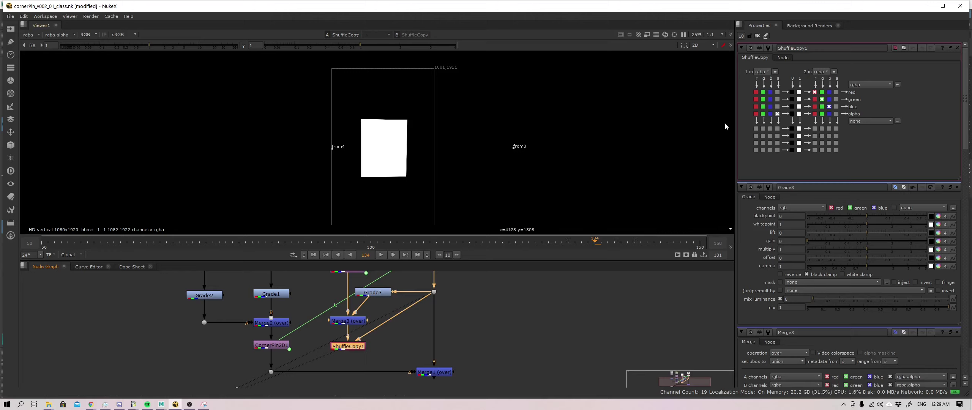
left_click(755, 92)
left_click(762, 99)
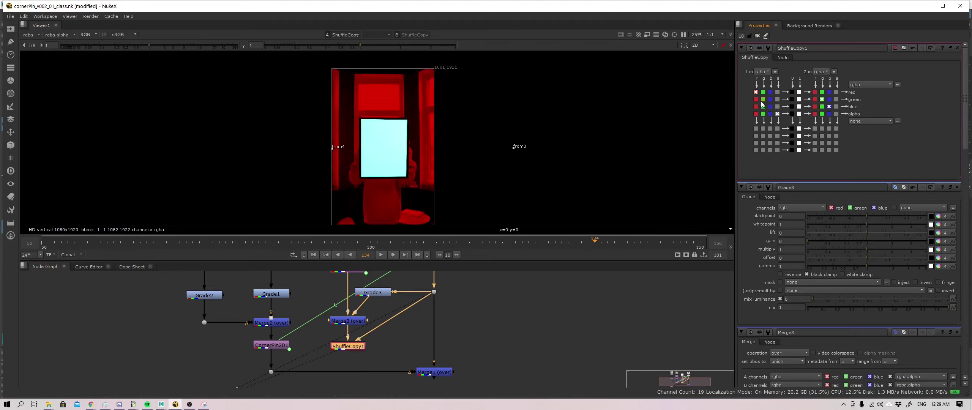
left_click(770, 107)
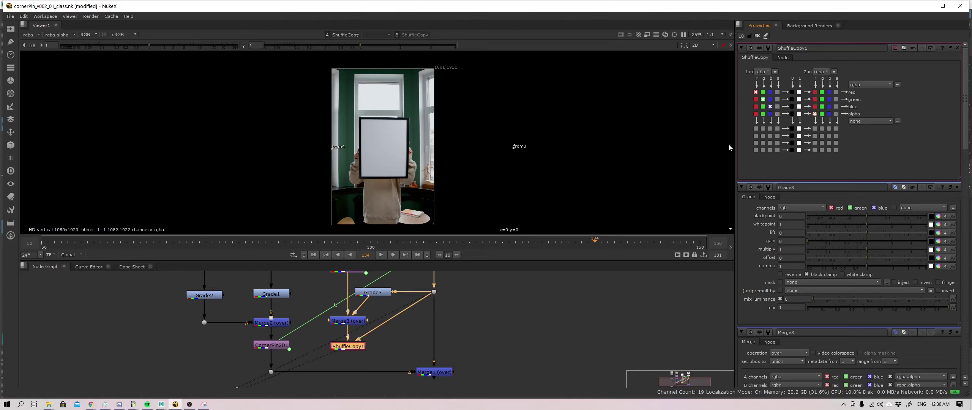
Toggle the viewer repeatedly between alpha and RGB to check the frame matte against the plate.
key("a")
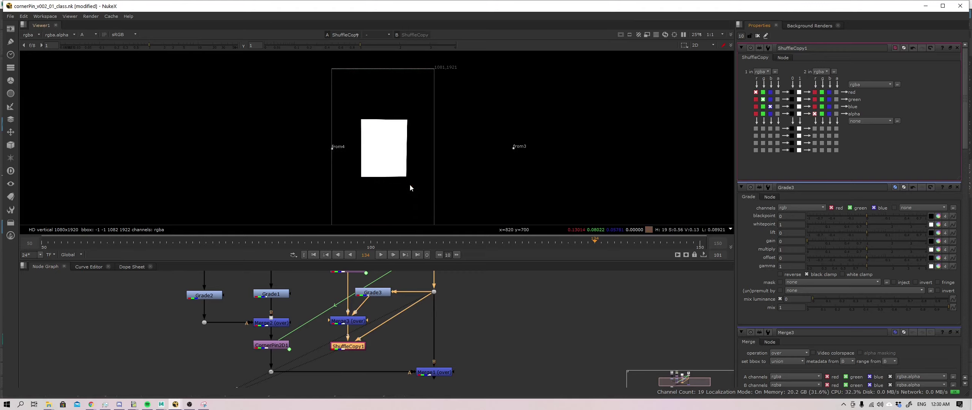
key("a")
key("a")
key("a")
key("a")
key("a")
key("a")
key("a")
key("a")
key("a")
key("a")
key("a")
key("a")
key("a")
key("a")
key("a")
key("a")
key("a")
Insert ShuffleCopy1 into the plate line between the Tracker_frame dot and Merge1, keeping Merge3 on its side input.
middle_click_drag(412, 346, 411, 342)
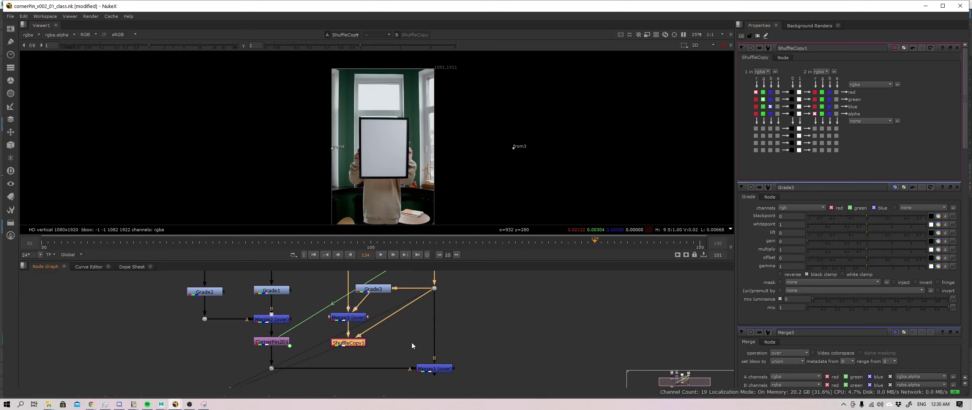
left_click_drag(358, 340, 420, 329)
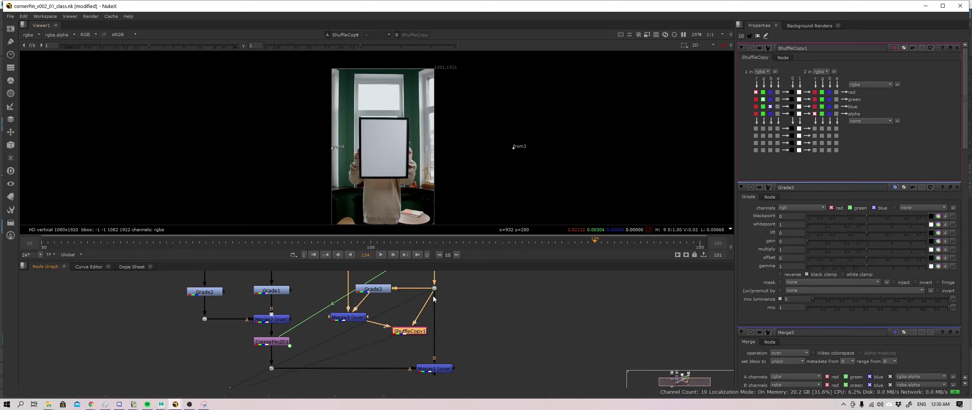
left_click_drag(435, 299, 436, 297)
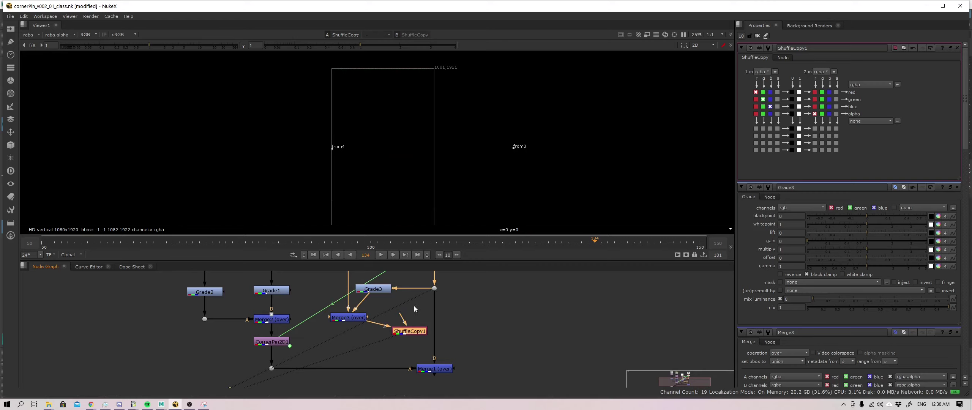
left_click_drag(416, 331, 437, 318)
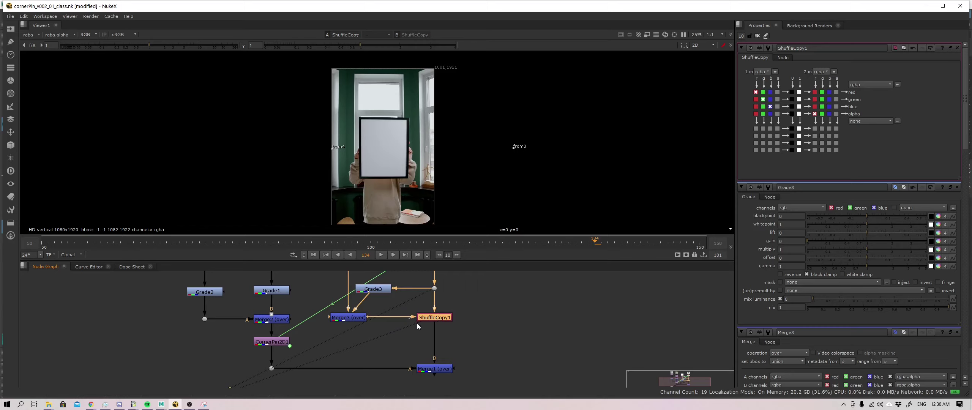
scroll(419, 330, "up", 2)
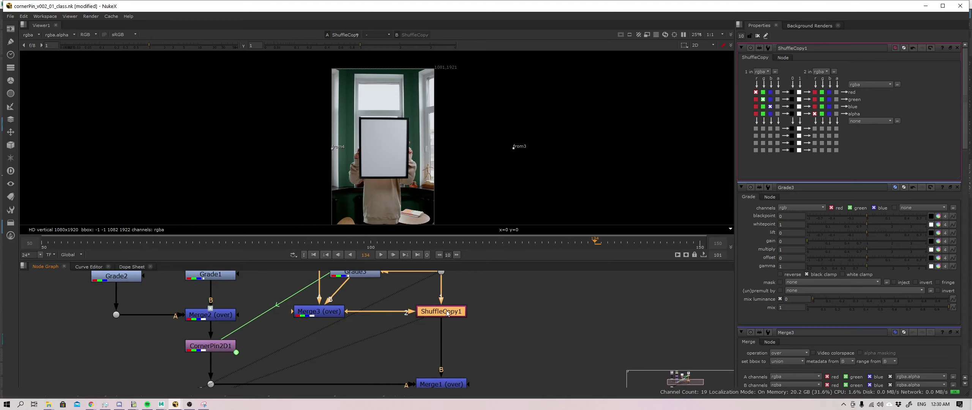
Add a Premult node fed by ShuffleCopy1 and place it on its own side branch outside the plate line.
key("Tab")
type("p")
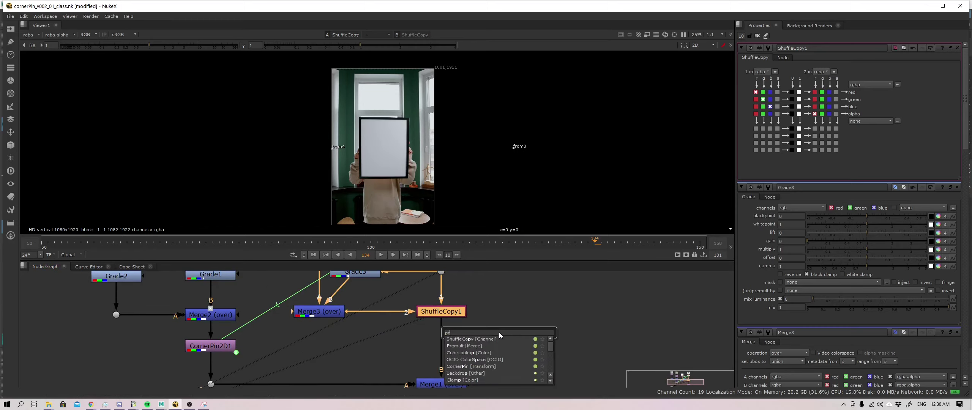
type("remul")
key("Return")
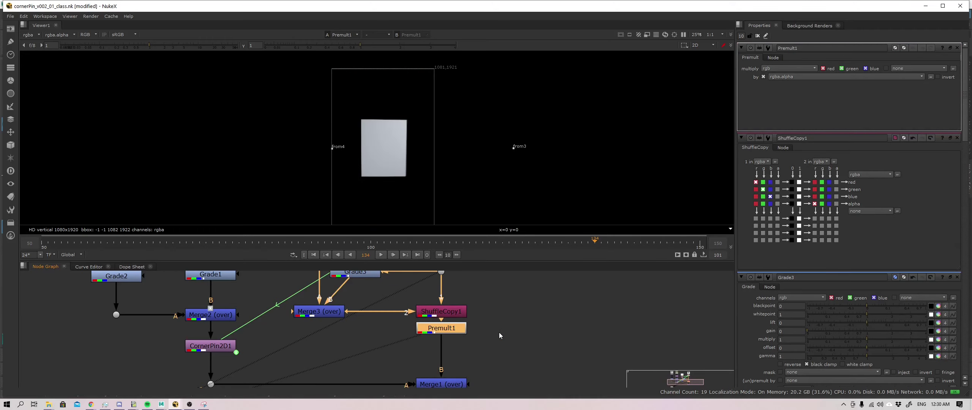
left_click_drag(430, 330, 492, 336)
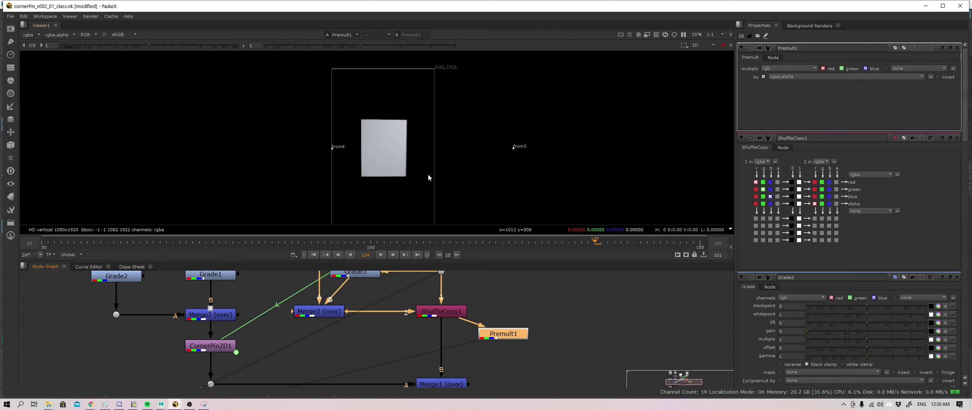
Compare the Premult1 result's alpha channel with its RGB image.
scroll(413, 167, "up", 3)
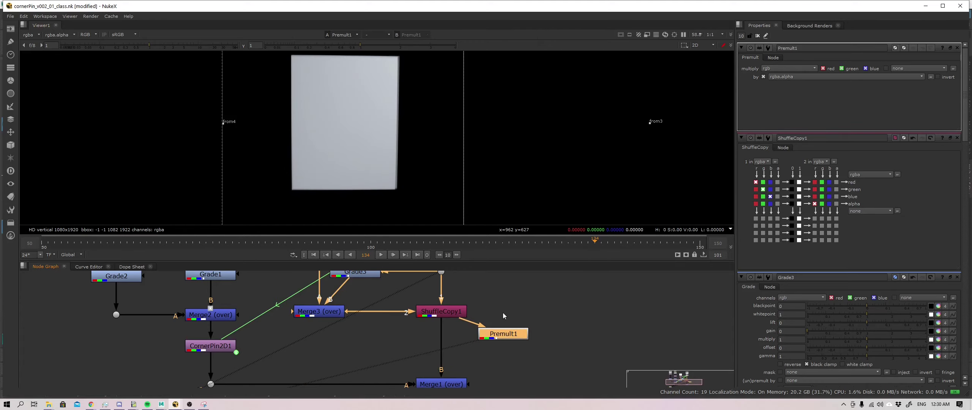
scroll(520, 325, "down", 2)
key("a")
key("a")
key("a")
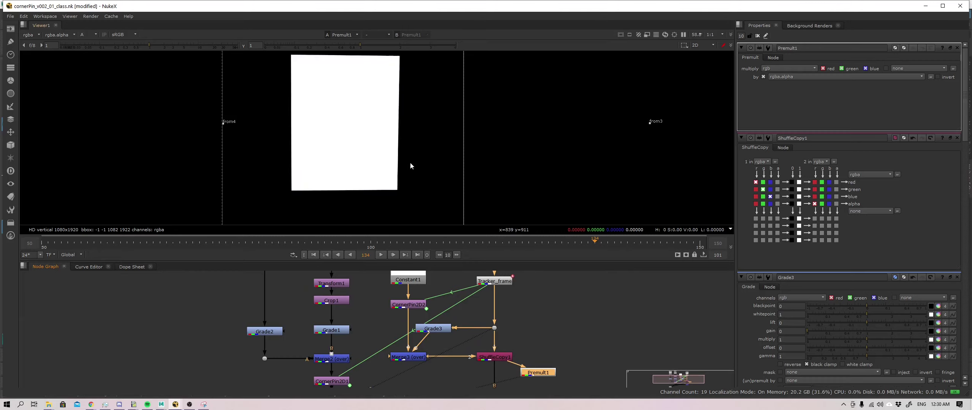
scroll(410, 161, "down", 2)
key("a")
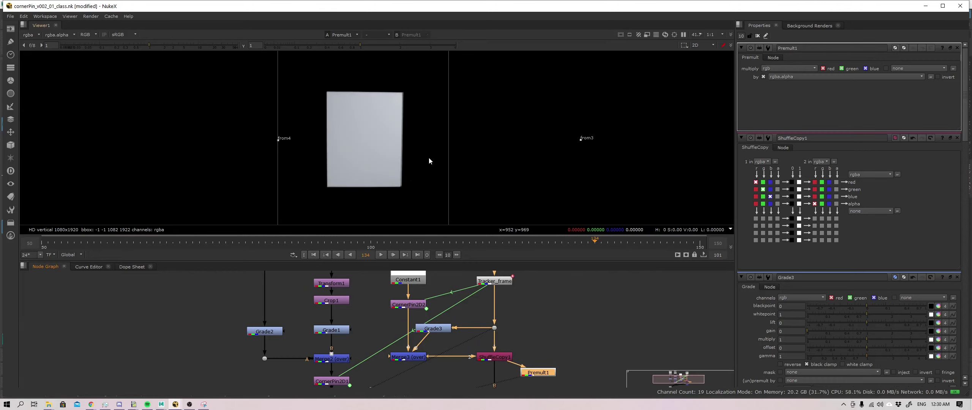
Merge the Premult1 branch over the plate dot with a new Merge node and view the composite.
middle_click_drag(523, 331, 509, 281)
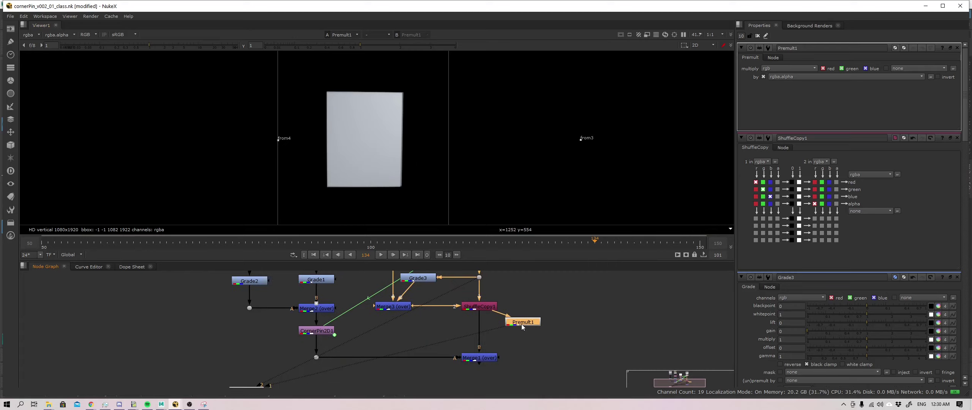
left_click_drag(522, 325, 574, 336)
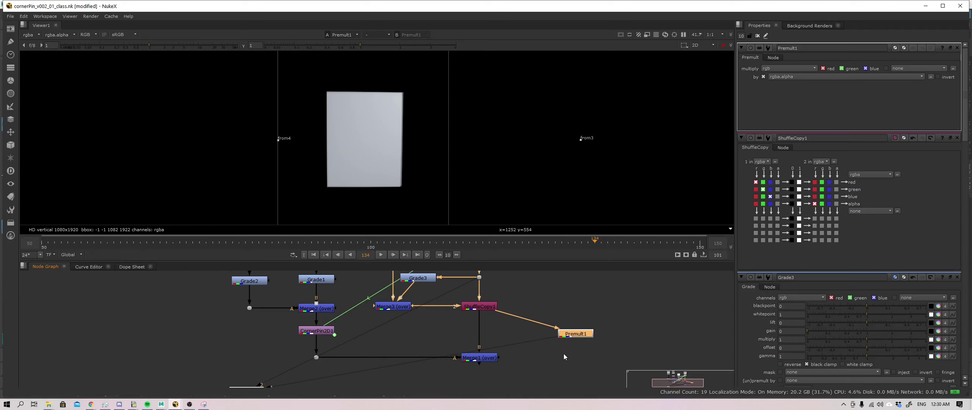
key("m")
left_click_drag(564, 353, 559, 365)
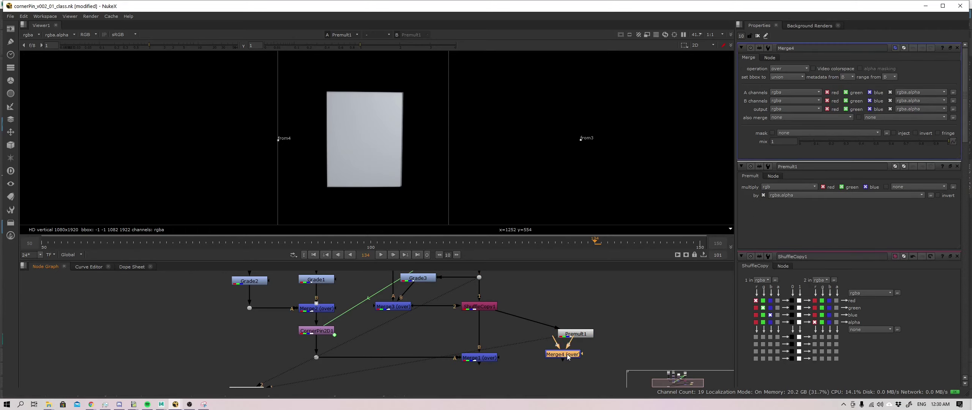
middle_click_drag(567, 351, 579, 358)
left_click_drag(563, 367, 491, 285)
key("1")
left_click(571, 374)
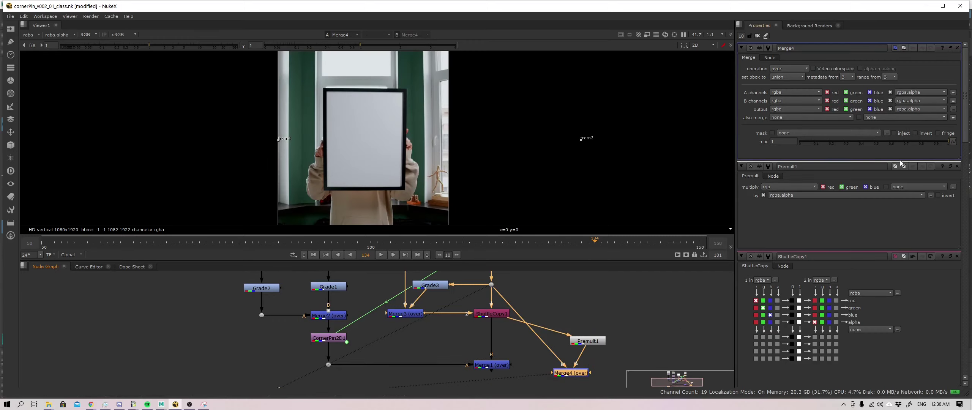
Insert a Grade node between Premult1 and Merge4 and raise its red gain to 1.66.
left_click_drag(585, 342, 602, 324)
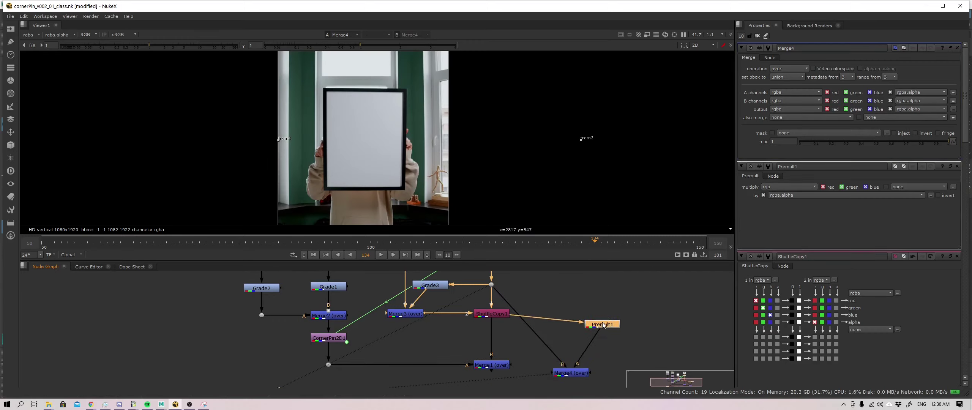
double_click(603, 324)
key("g")
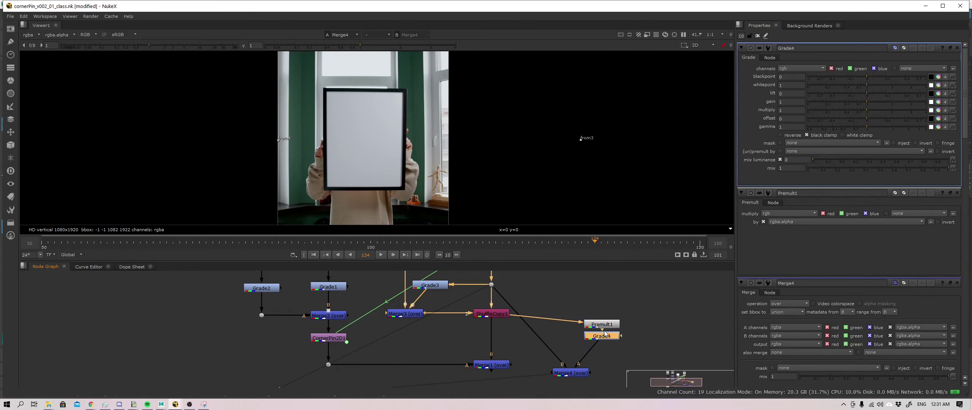
left_click(937, 103)
mouse_move(875, 110)
left_mouse_down()
mouse_move(931, 111)
mouse_move(883, 115)
left_mouse_up()
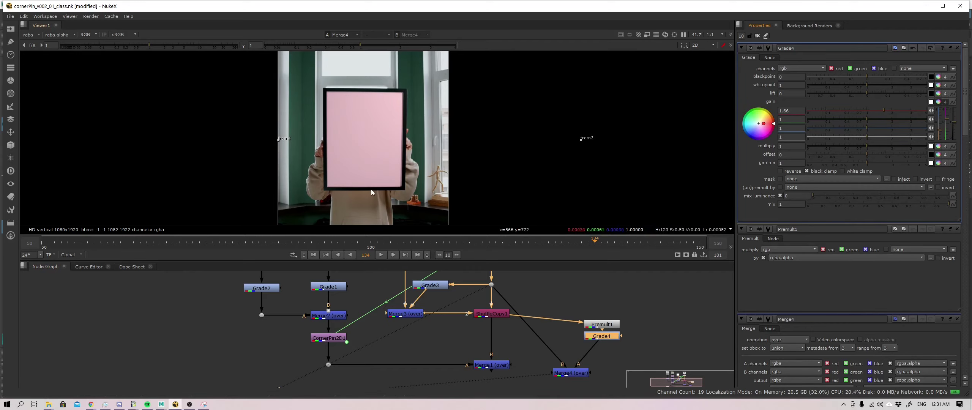
Compare Premult1 with the graded result in the viewer and inspect the edges of the cut-out frame area.
left_click(594, 325)
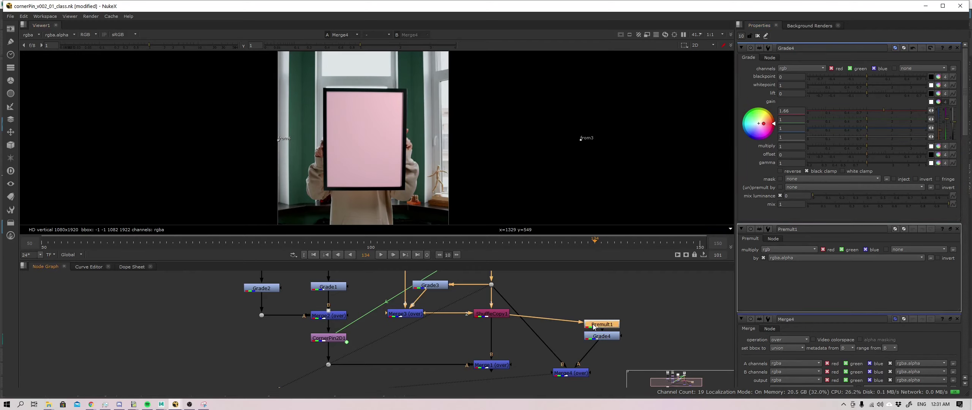
key("1")
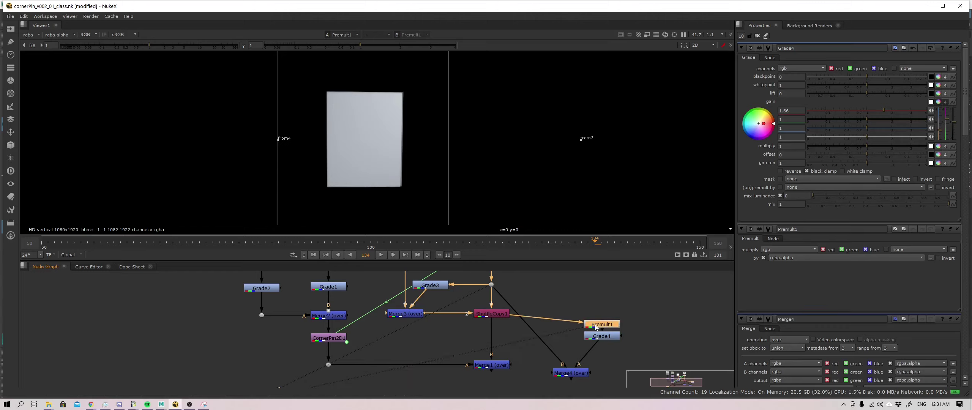
left_click(599, 337)
key("1")
left_click(601, 325)
key("1")
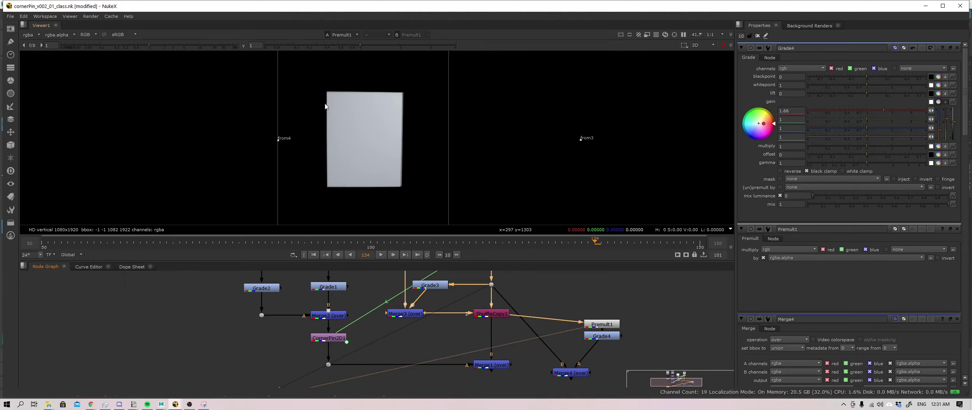
scroll(403, 122, "up", 3)
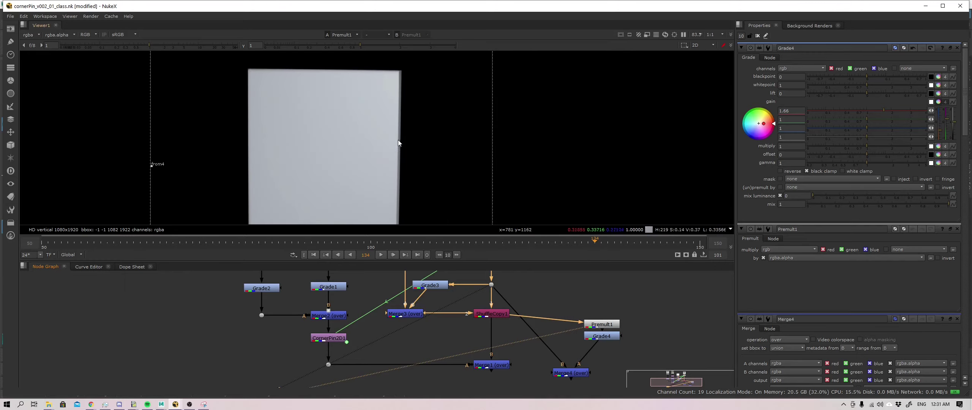
middle_click_drag(398, 140, 397, 93)
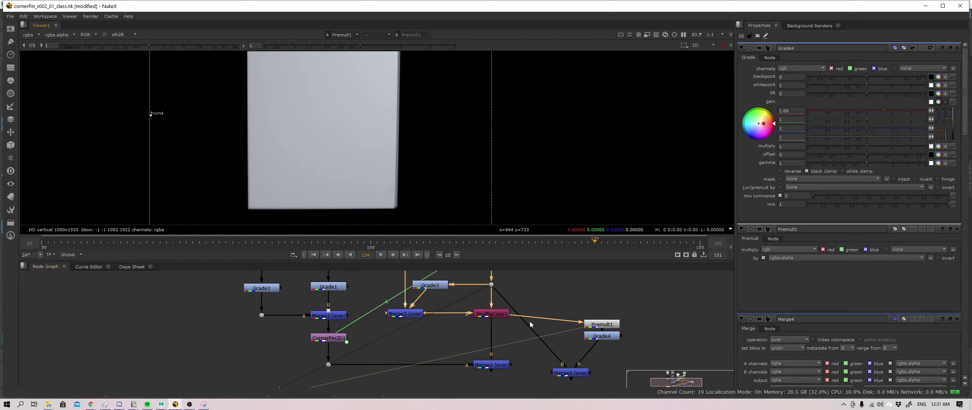
Load Premult1 and the plate dot into two viewer inputs and switch between them repeatedly to compare them.
middle_click_drag(499, 303, 499, 309)
key("1")
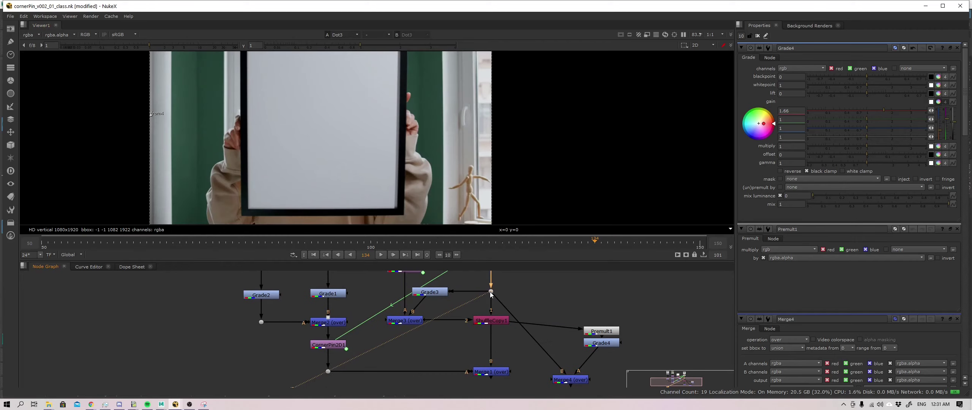
scroll(414, 148, "down", 2)
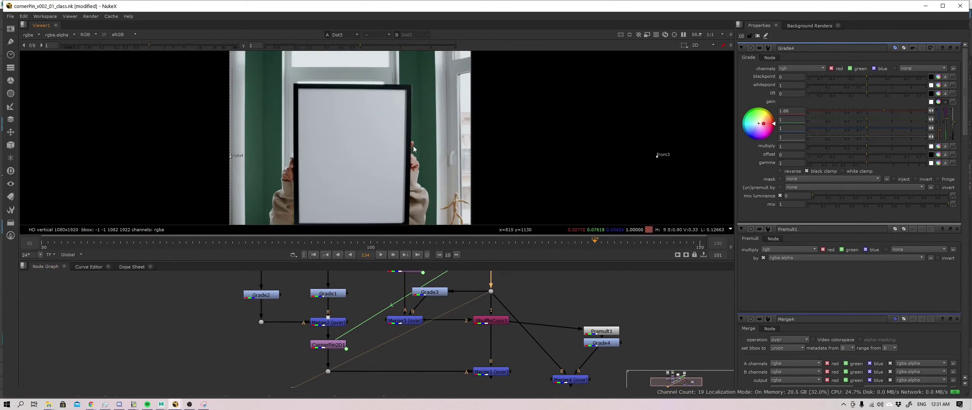
left_click(606, 331)
key("1")
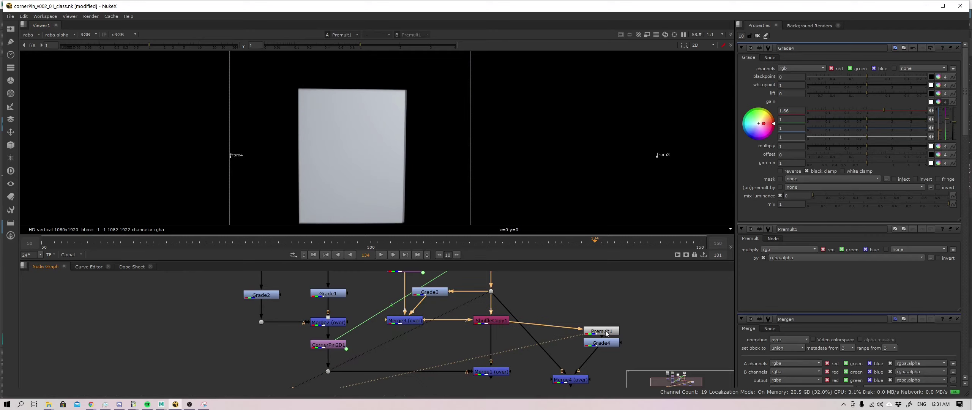
left_click(491, 291)
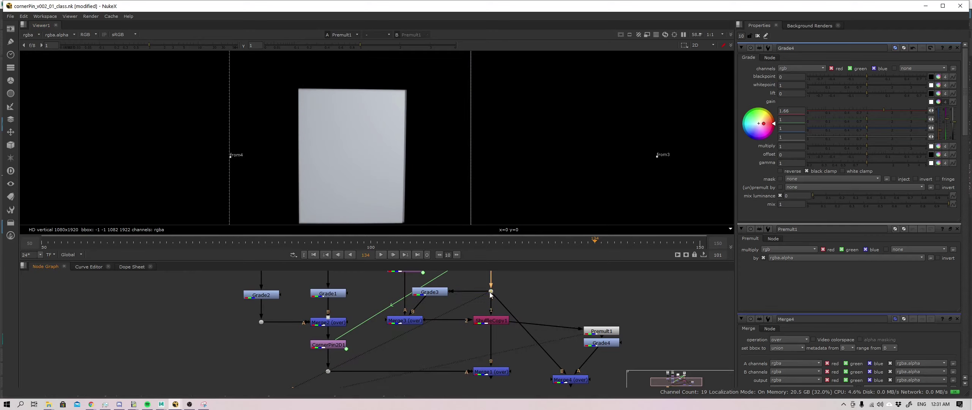
key("2")
key("1")
key("2")
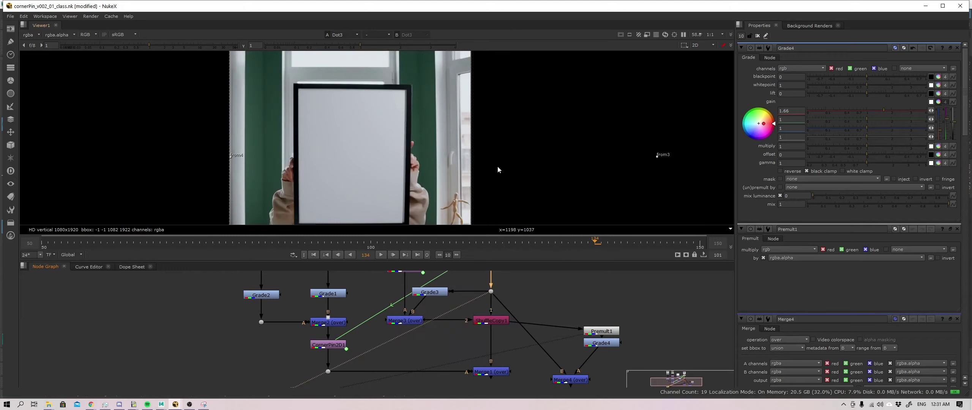
key("1")
key("2")
key("1")
key("2")
key("1")
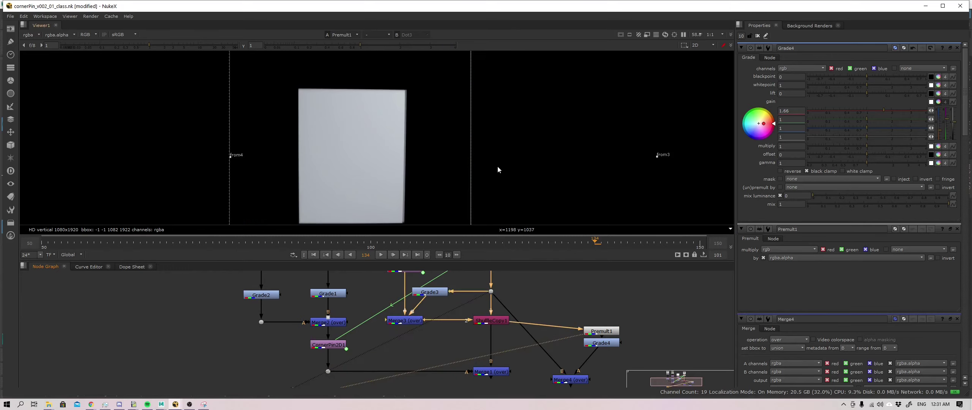
key("2")
key("1")
key("2")
key("1")
key("2")
Step the plate back frame by frame from frame 134 to frame 116 to check the tracked picture frame.
middle_click_drag(491, 183, 483, 160)
key("Left")
key("Left")
key("Left")
key("Left")
key("Left")
key("Left")
key("Left")
key("Left")
key("Left")
key("Left")
key("Left")
key("Left")
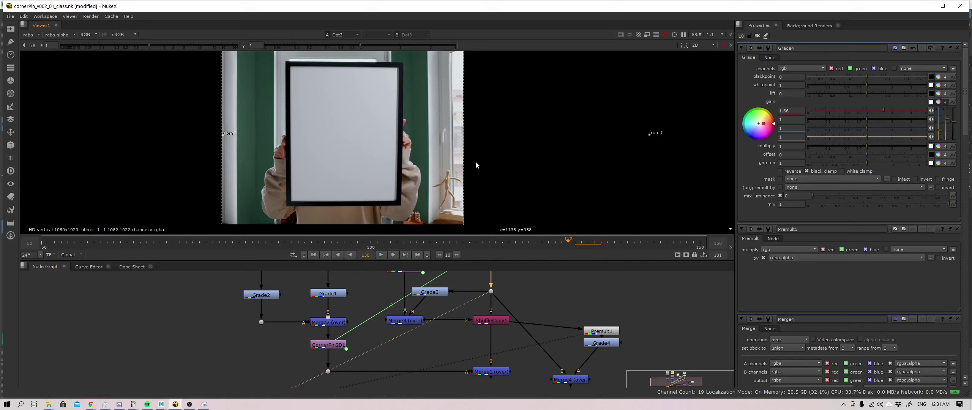
key("Left")
key("Left")
key("Left")
key("Left")
key("Left")
key("Left")
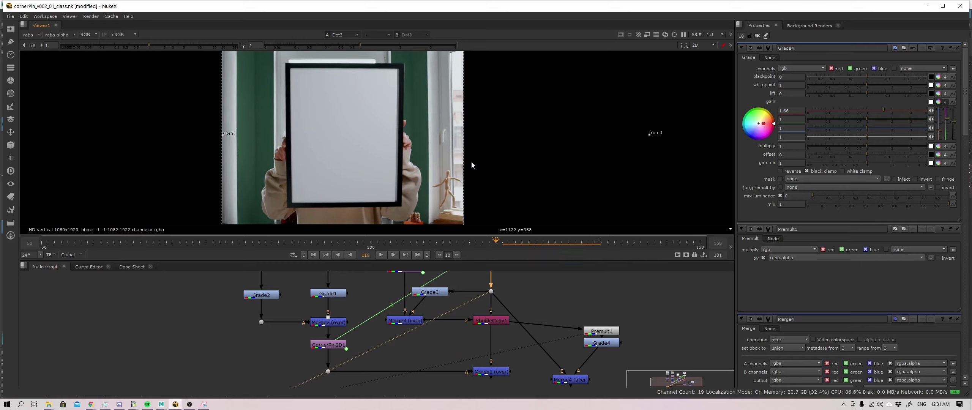
Compare the Premult1 and Grade4 results in the viewer at frame 116.
middle_click_drag(412, 293, 395, 304)
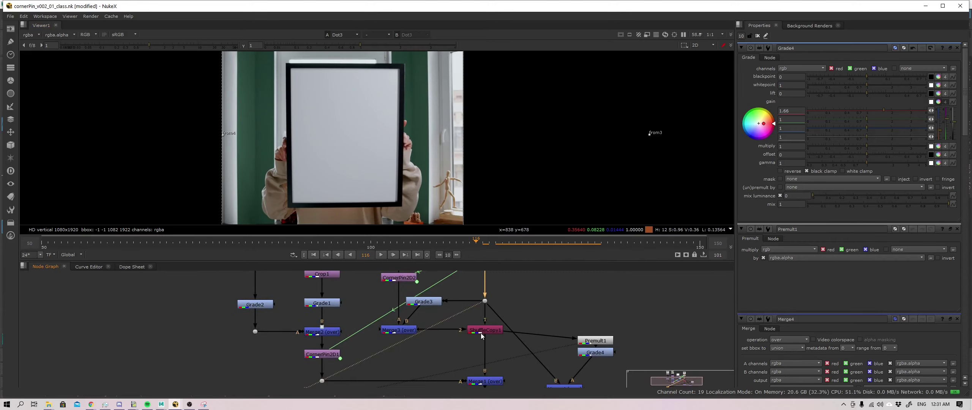
key("1")
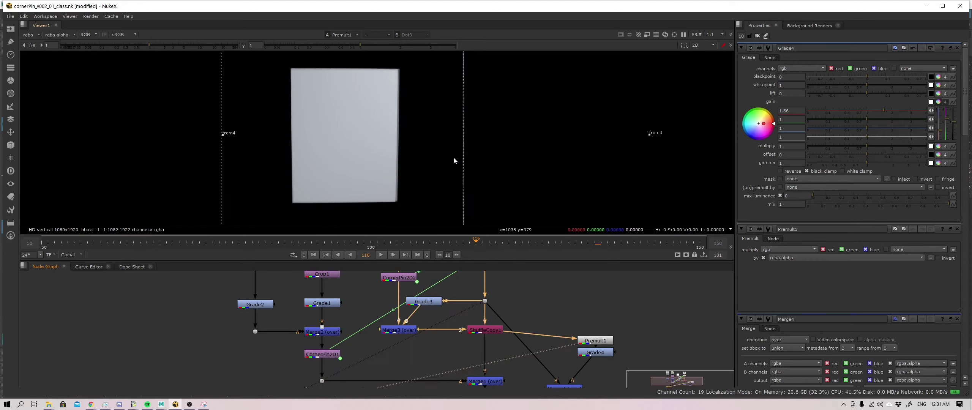
key("1")
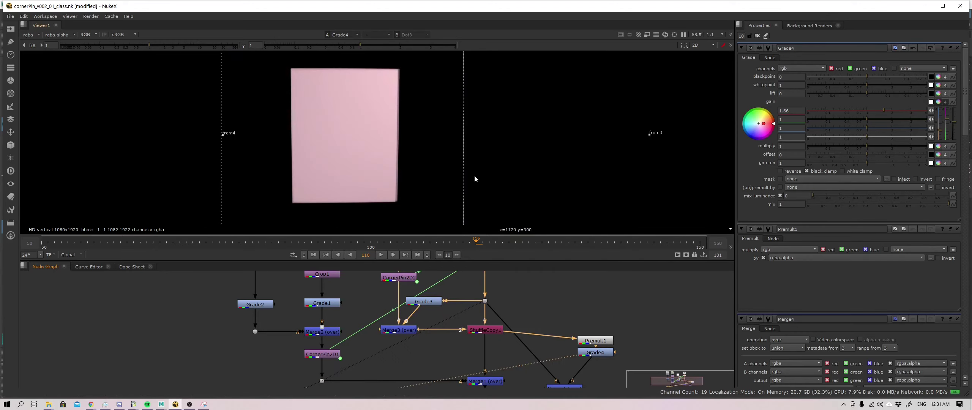
key("1")
key("1")
middle_click_drag(536, 372, 552, 323)
key("1")
Delete the Grade4 and Merge4 nodes from the Premult1 branch.
left_click(580, 339)
scroll(564, 297, "down", 3)
left_click_drag(539, 295, 629, 339)
key("Delete")
scroll(565, 324, "up", 3)
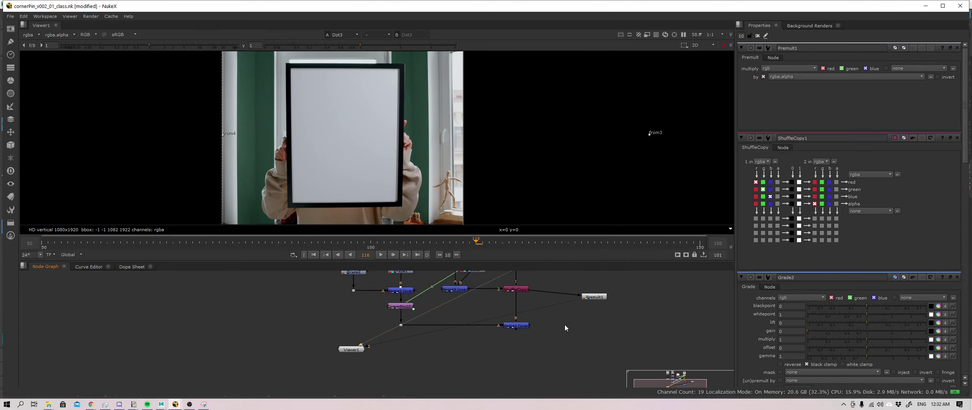
Take ShuffleCopy1 out of the plate line by connecting Merge1's B input directly to the plate dot, and view Merge1.
scroll(515, 317, "up", 1)
left_click_drag(516, 318, 480, 318)
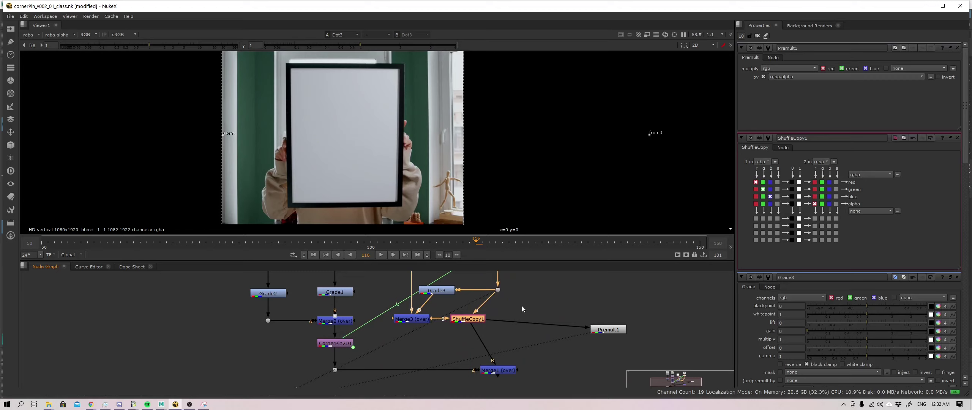
scroll(521, 310, "down", 1)
scroll(521, 325, "down", 1)
middle_click_drag(527, 339, 523, 302)
scroll(530, 348, "up", 2)
middle_click(530, 348)
scroll(438, 320, "up", 3)
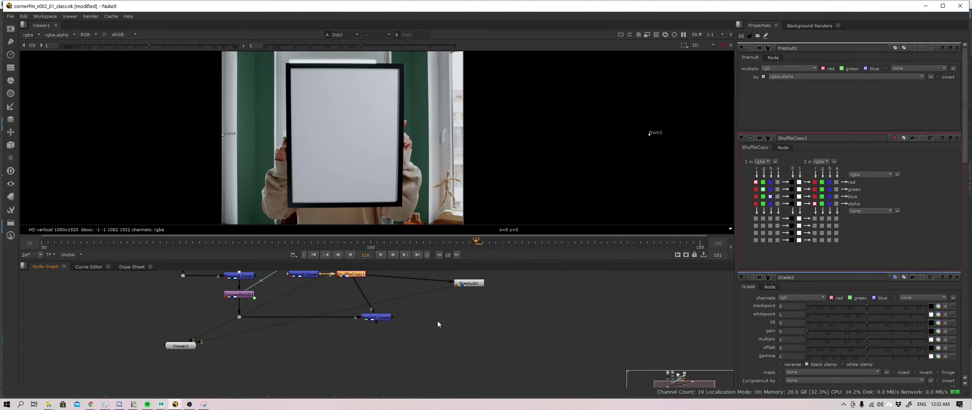
middle_click_drag(417, 313, 498, 370)
left_click_drag(452, 364, 459, 309)
left_click(465, 376)
key("1")
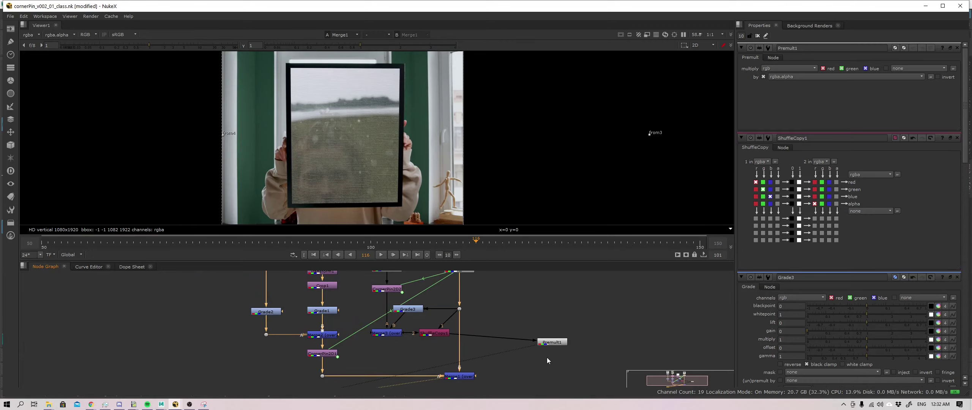
Move the plate column from the footage down to Merge1 farther away from the matte nodes.
left_click(554, 344)
scroll(522, 340, "down", 5)
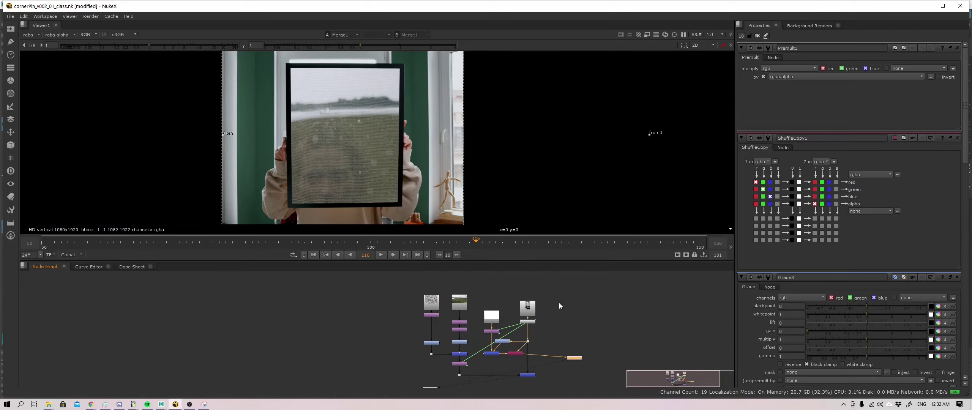
left_click_drag(565, 301, 541, 356)
scroll(514, 346, "up", 4)
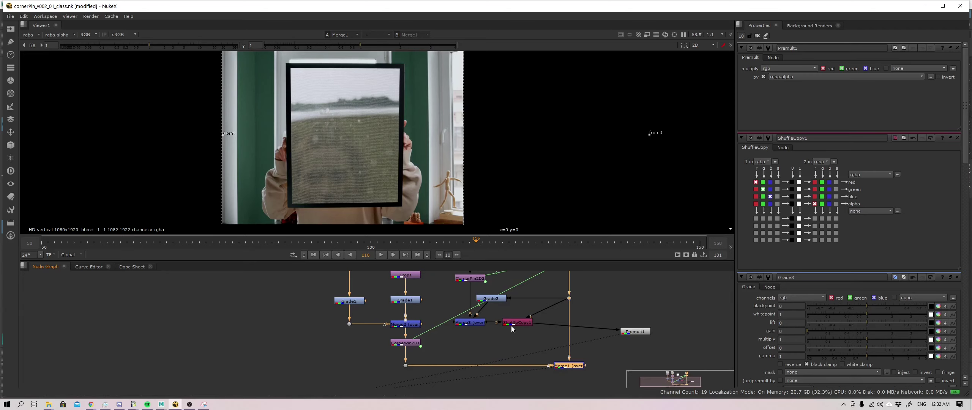
View ShuffleCopy1 and check its alpha channel against the full-colour image.
left_click(510, 324)
key("1")
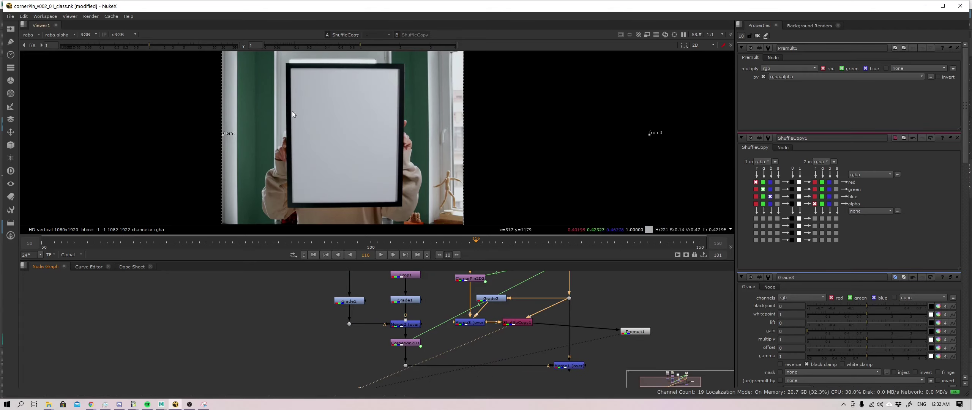
key("a")
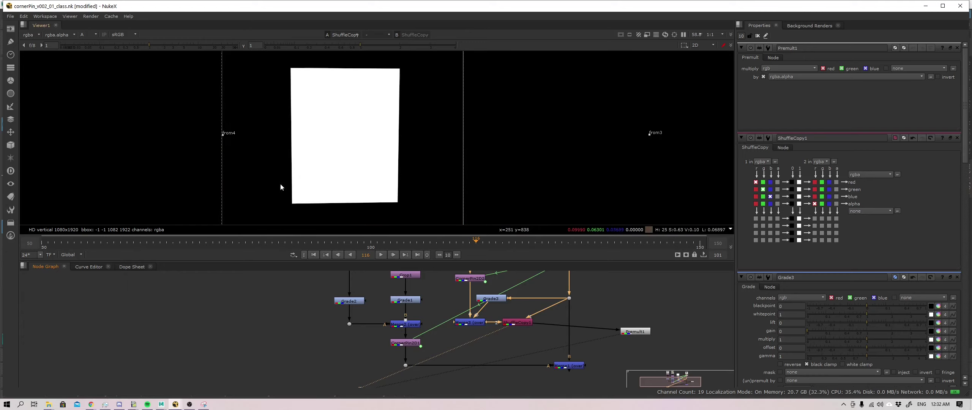
key("a")
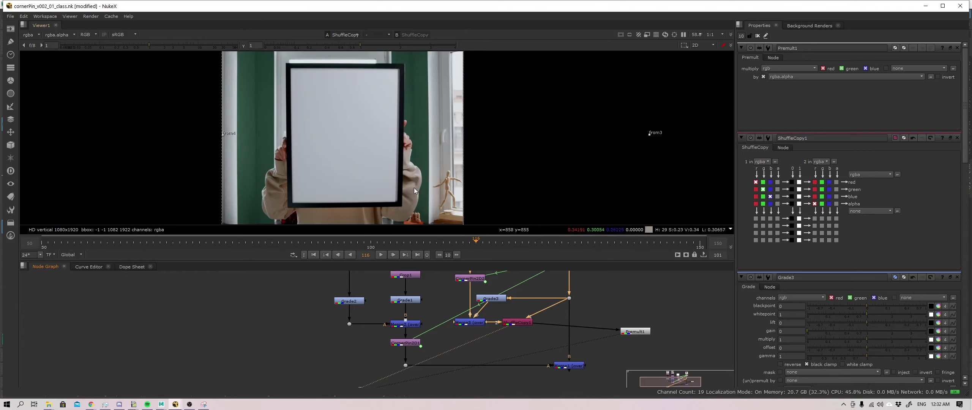
key("a")
key("a")
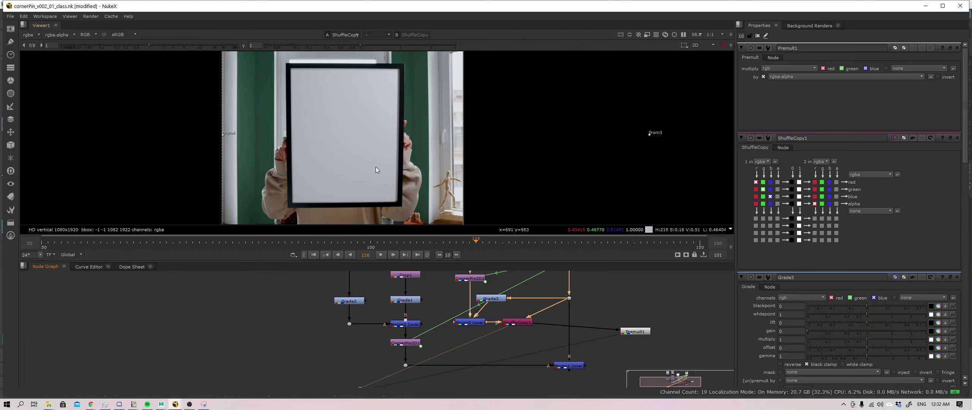
Compare the portrait's corner-pinned output with the Merge1 result in the viewer.
left_click(406, 344)
key("1")
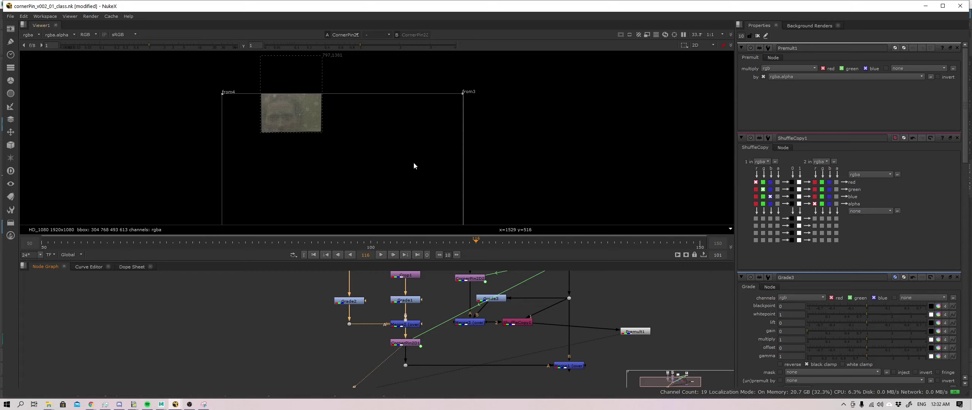
left_click(569, 366)
key("1")
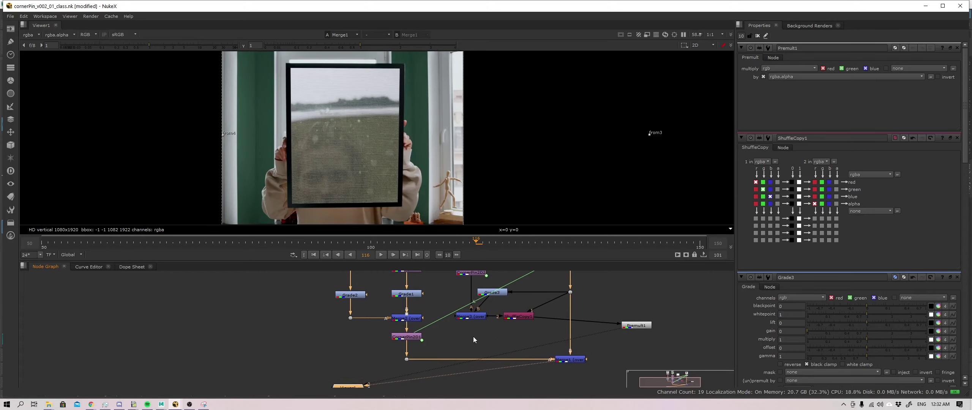
Add a Merge4 node joining the portrait's corner pin and ShuffleCopy1, and view each of its two inputs.
scroll(482, 333, "up", 2)
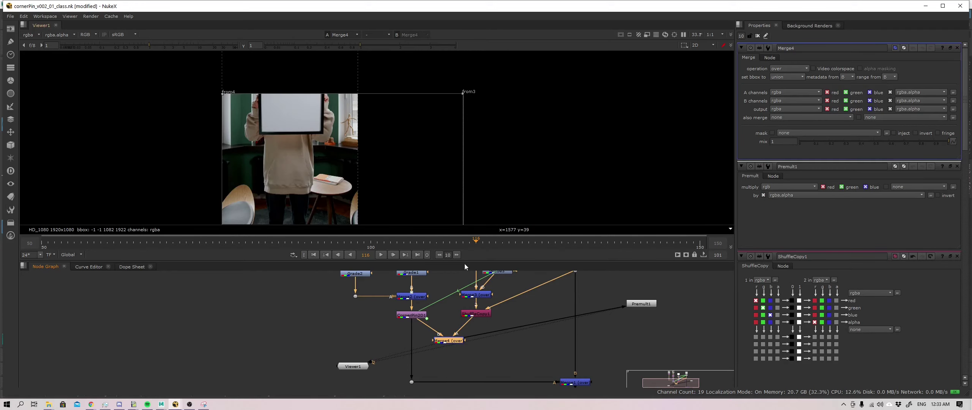
mouse_move(530, 314)
middle_mouse_down()
mouse_move(536, 341)
mouse_move(539, 290)
mouse_move(522, 311)
middle_mouse_up()
left_click_drag(421, 318, 432, 321)
left_click(415, 310)
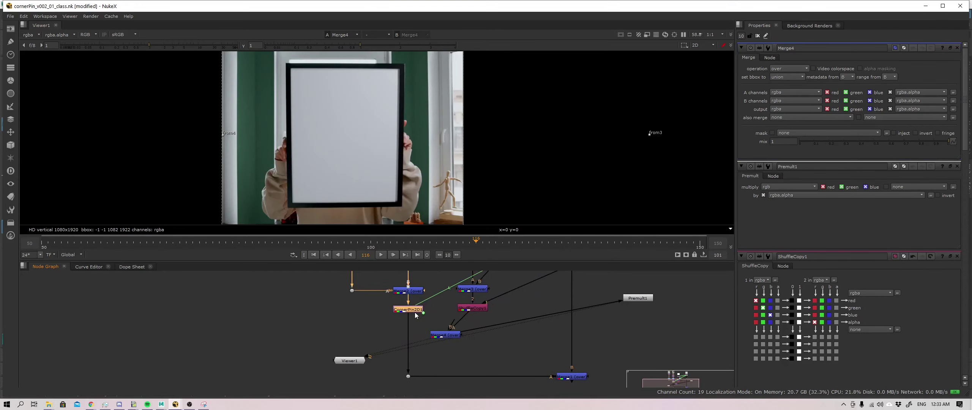
key("1")
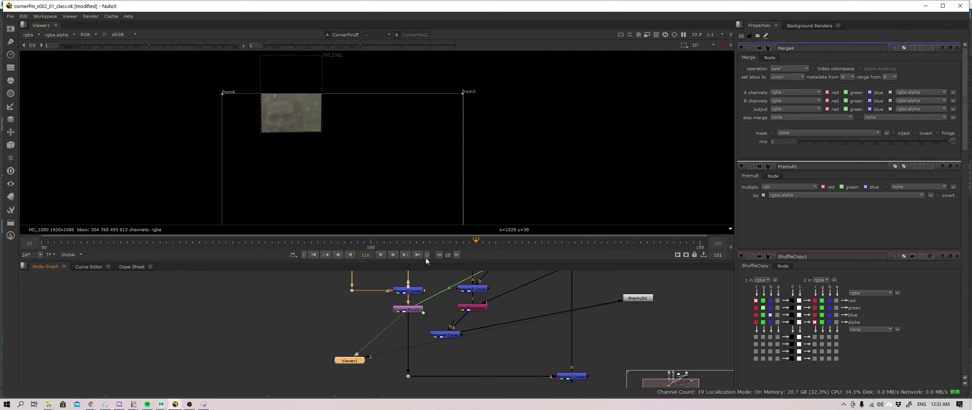
left_click(472, 308)
key("1")
scroll(386, 147, "down", 4)
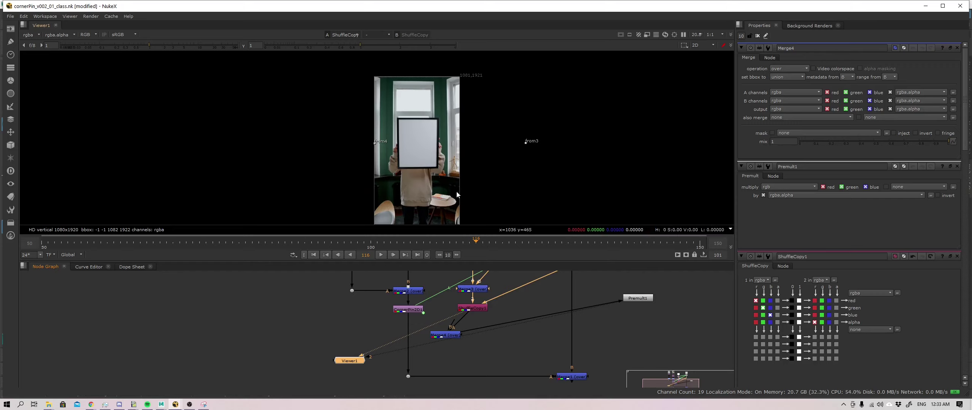
scroll(457, 183, "up", 5)
scroll(457, 182, "up", 2)
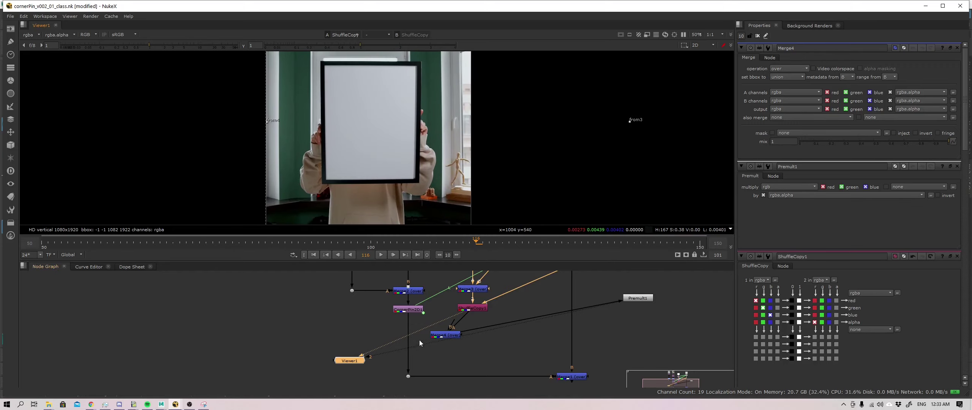
Move Merge4 beneath Merge1 on the plate line, with Merge1 feeding its B input and ShuffleCopy1 its A input.
middle_click_drag(430, 348, 424, 335)
left_click_drag(369, 343, 571, 315)
left_click_drag(453, 321, 565, 319)
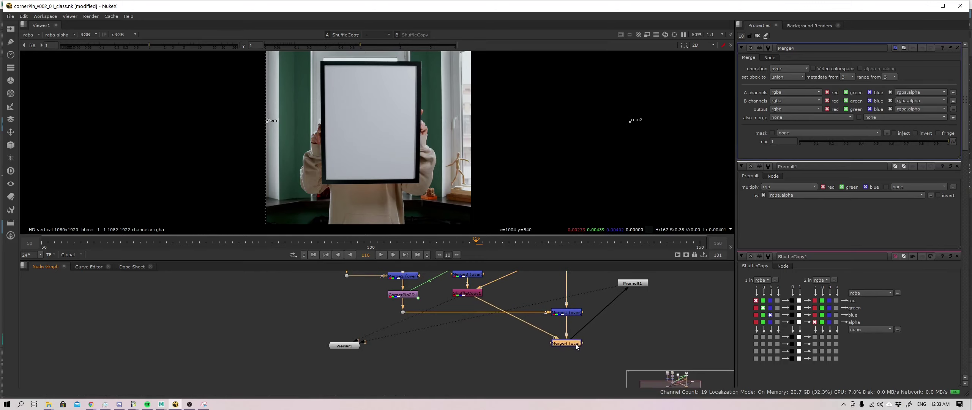
middle_click_drag(592, 284, 589, 337)
scroll(580, 342, "down", 3)
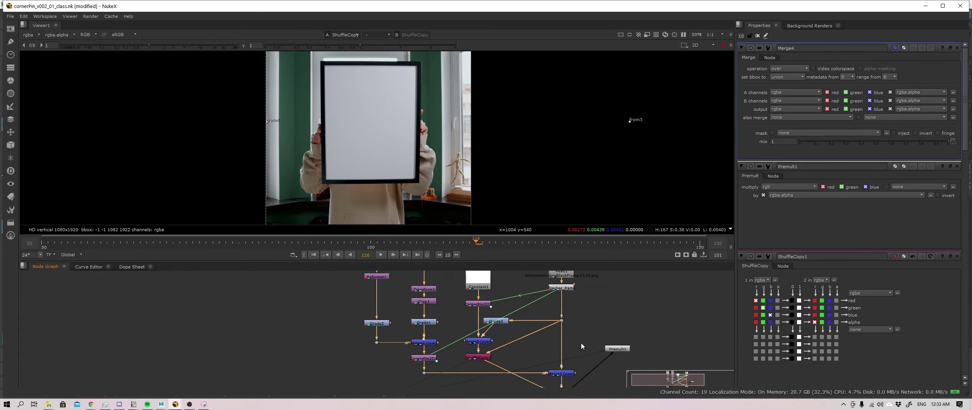
Move the matte branch from Constant1 to ShuffleCopy1 to the other side of the plate line, and place Premult1 beside Merge4.
left_click(580, 337)
left_click_drag(495, 312, 529, 359)
left_click_drag(517, 325, 652, 326)
left_click_drag(611, 348, 611, 390)
scroll(611, 379, "up", 4)
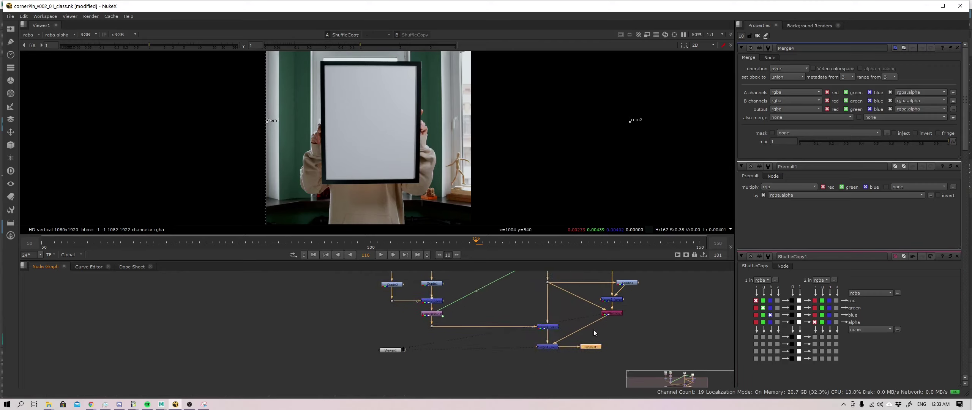
scroll(553, 357, "up", 1)
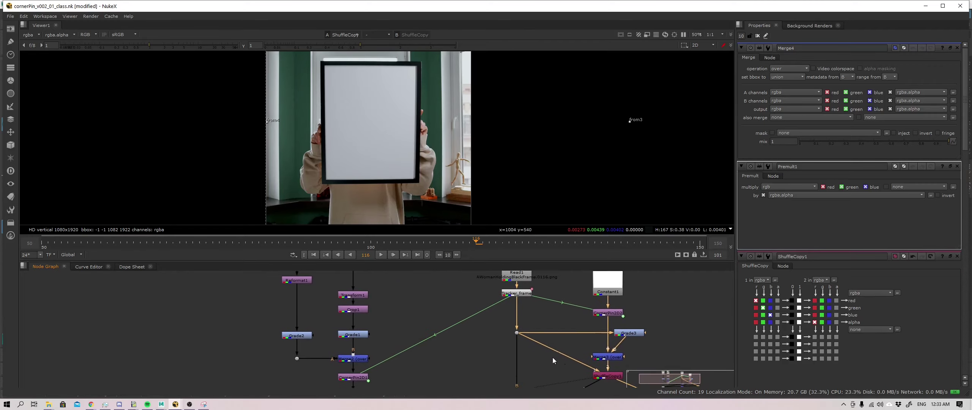
Reposition Grade3 between the plate dot and the matte column.
middle_click_drag(553, 357, 548, 332)
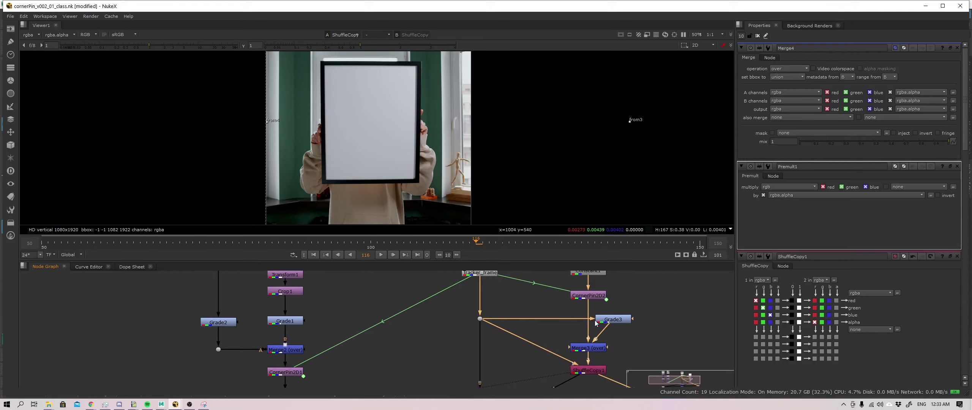
left_click_drag(606, 322, 551, 322)
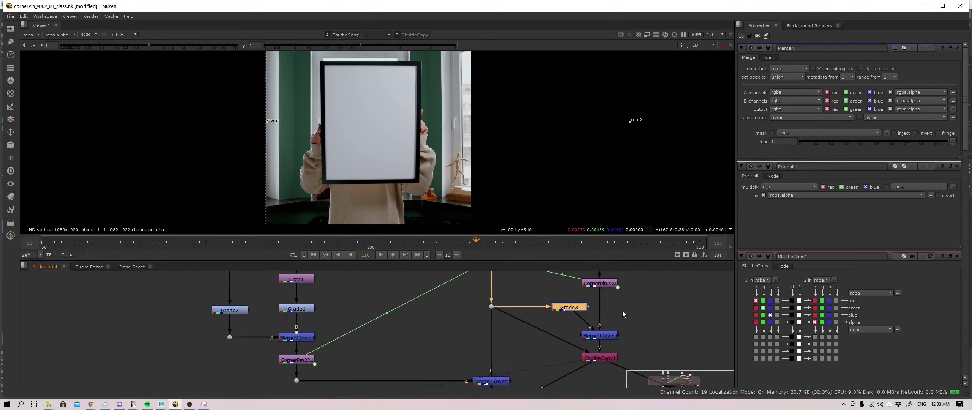
scroll(613, 328, "down", 1)
key("a")
key("a")
Straighten the wires by adding a dot on the plate line for ShuffleCopy1 and an elbow dot between ShuffleCopy1 and Merge4.
middle_click_drag(534, 305, 521, 332)
left_click_drag(533, 332, 519, 354, "ctrl")
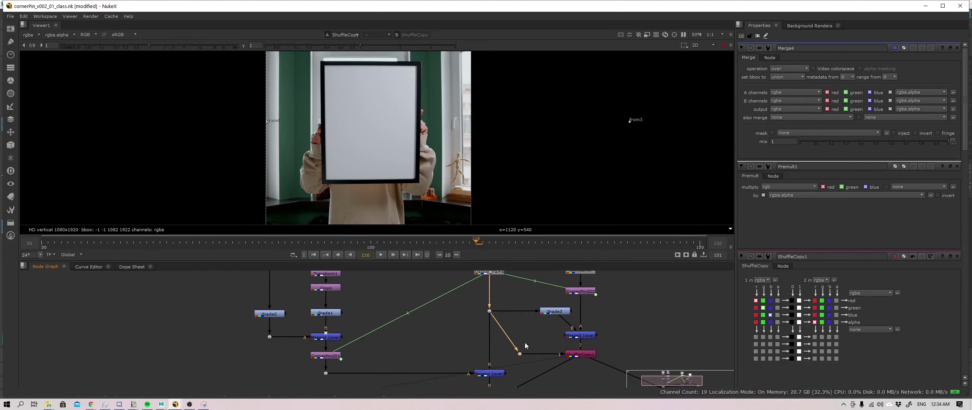
middle_click_drag(524, 343, 534, 325)
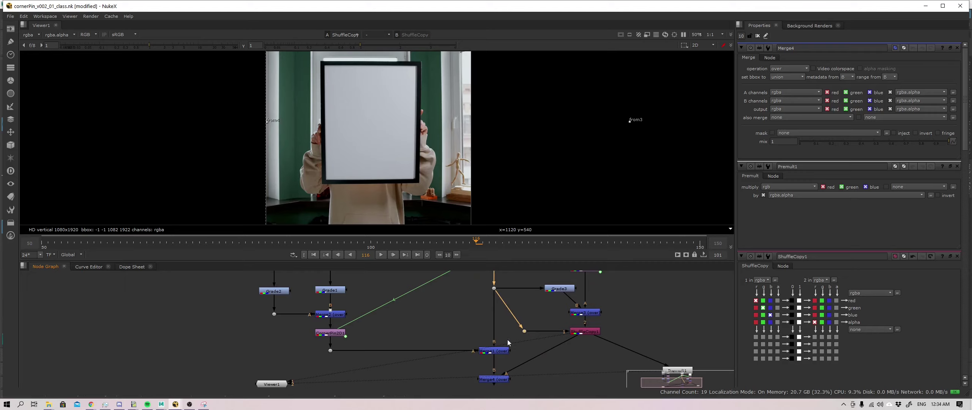
left_click_drag(525, 331, 494, 329)
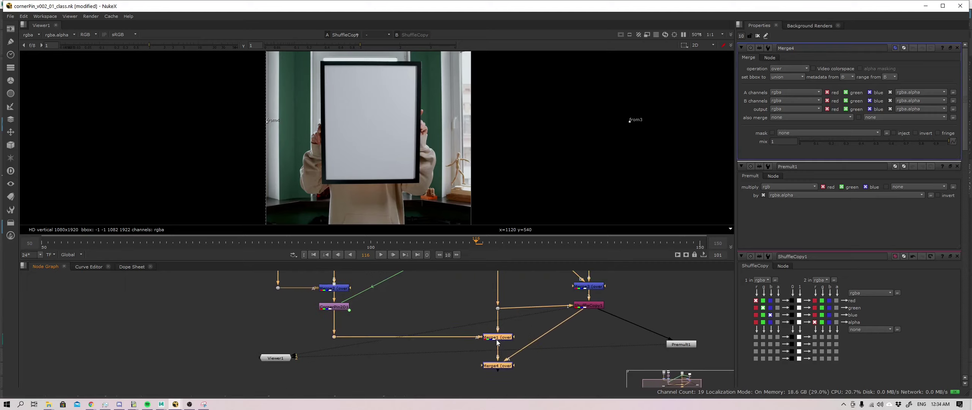
left_click_drag(543, 336, 588, 367, "ctrl")
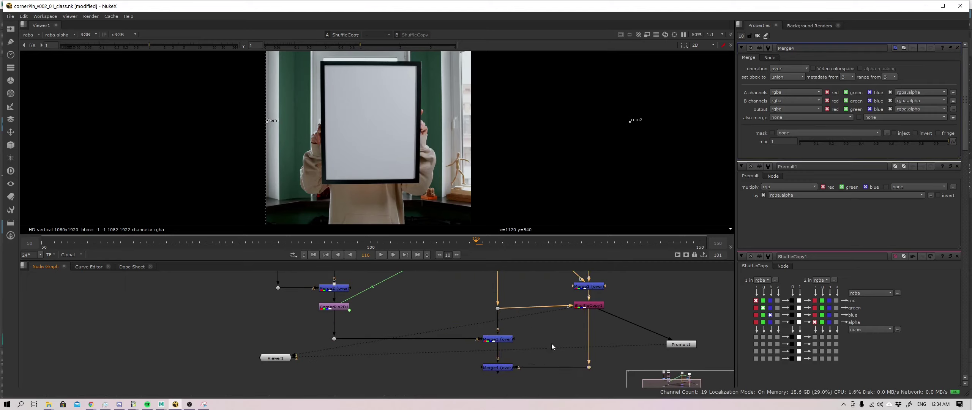
View Merge1 and compare it with the ShuffleCopy1 output.
left_click(497, 339)
key("1")
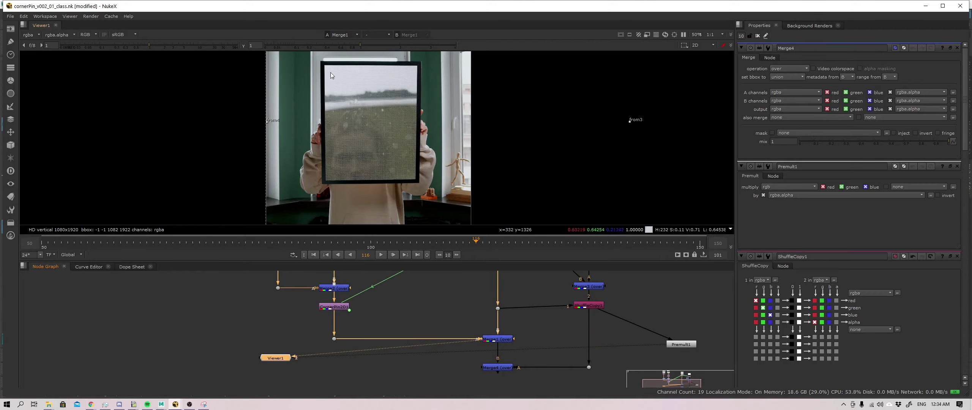
key("1")
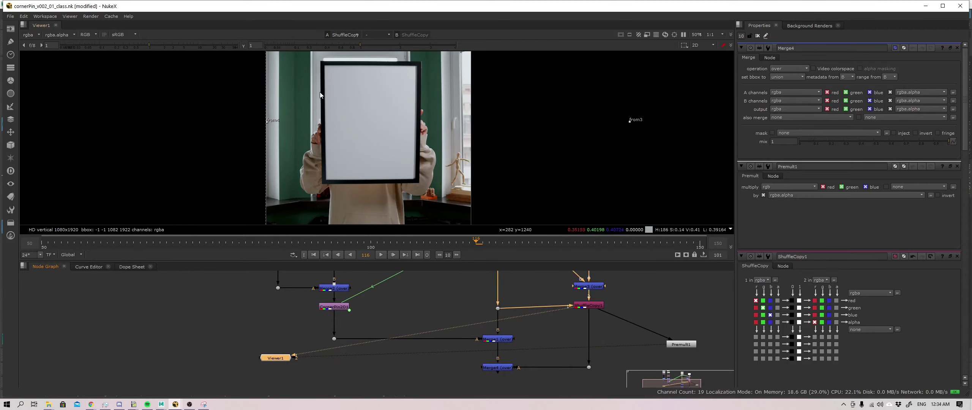
middle_click_drag(541, 330, 535, 309)
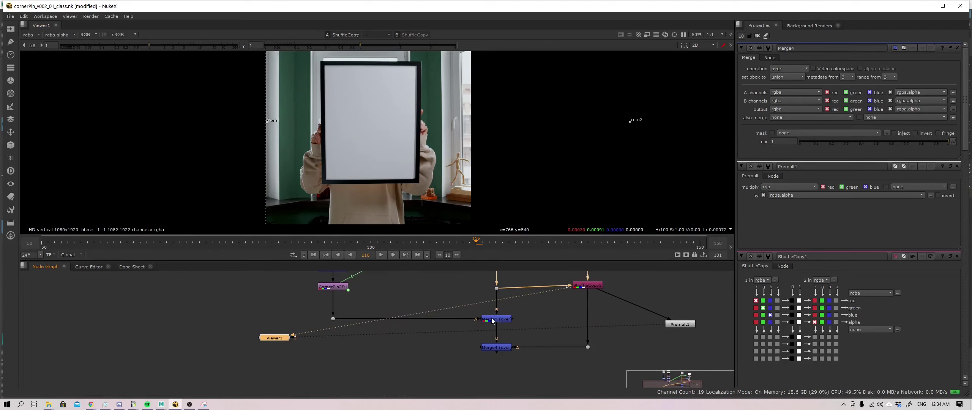
View Merge1, the elbow dot feeding Merge4's A input, and the Merge4 result in turn.
left_click(496, 321)
key("1")
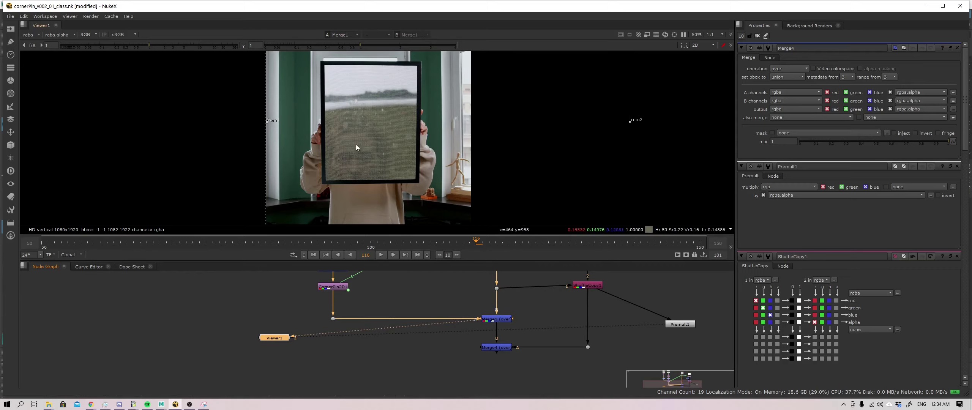
left_click(587, 346)
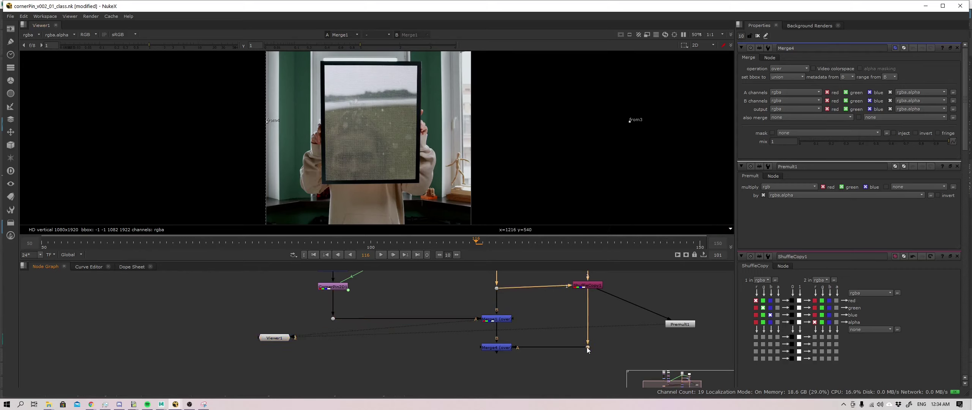
key("1")
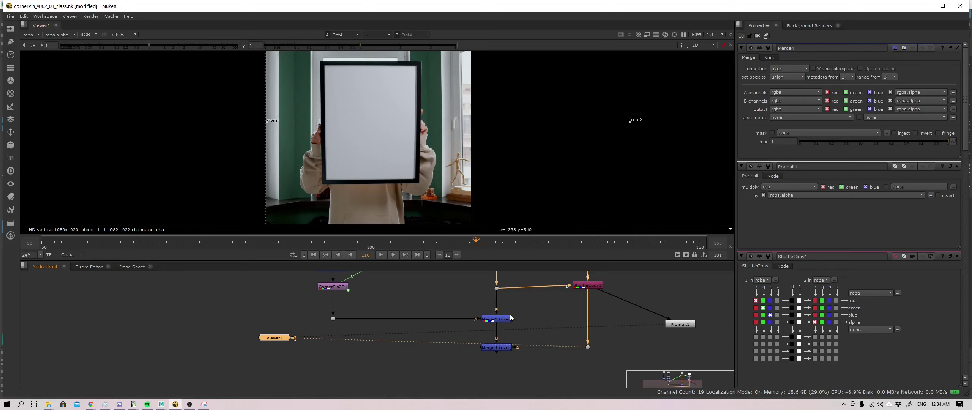
left_click(501, 348)
key("1")
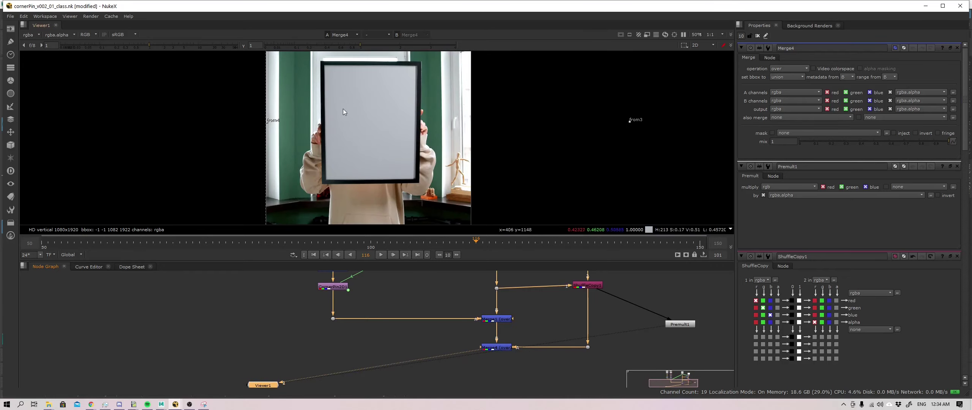
Toggle Merge4 off and on to compare the composite with and without the ShuffleCopy1 overlay.
left_click(502, 348)
key("d")
key("d")
key("d")
key("d")
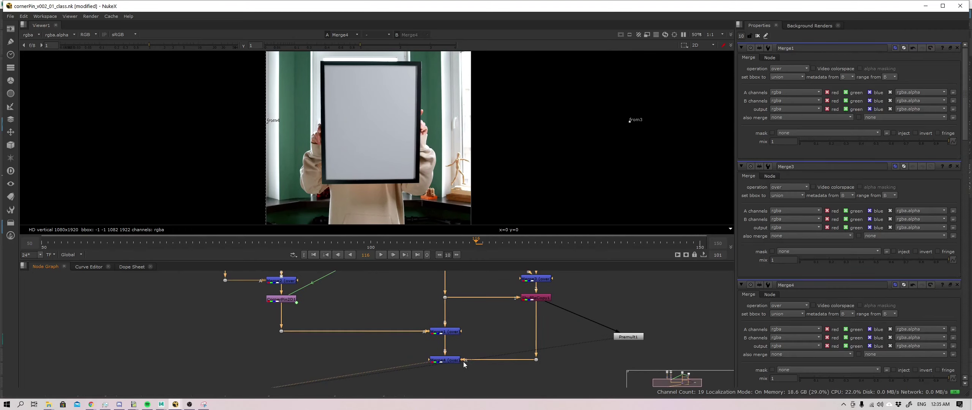
Space Merge4 and its elbow dot farther apart, and connect Merge4's mask input to ShuffleCopy1.
left_click_drag(454, 361, 455, 374)
left_click_drag(535, 360, 533, 331)
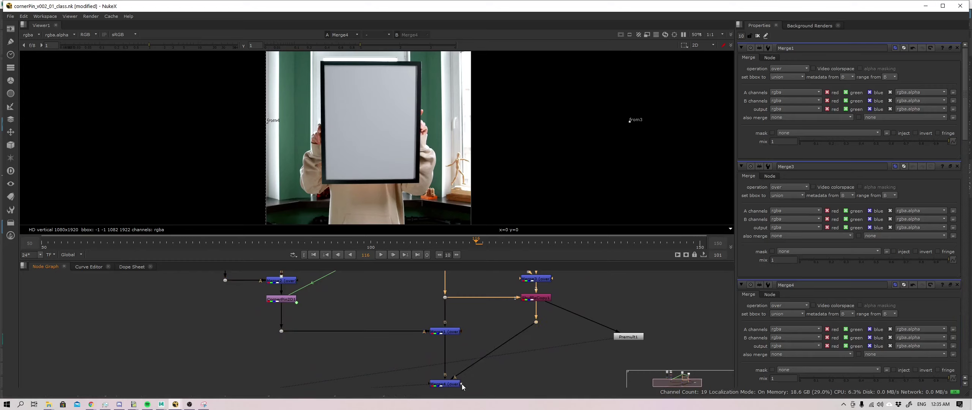
left_click_drag(462, 384, 536, 300)
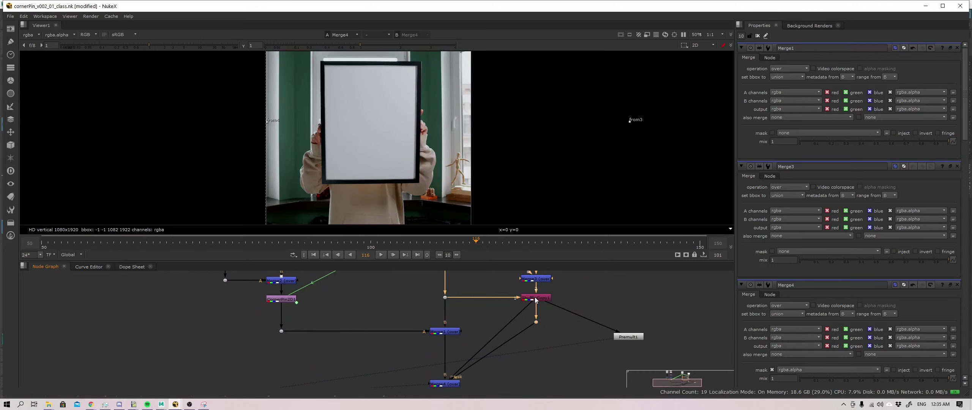
Repeatedly disable and re-enable the masked Merge4 to compare its result with the Merge1 composite.
left_click(450, 383)
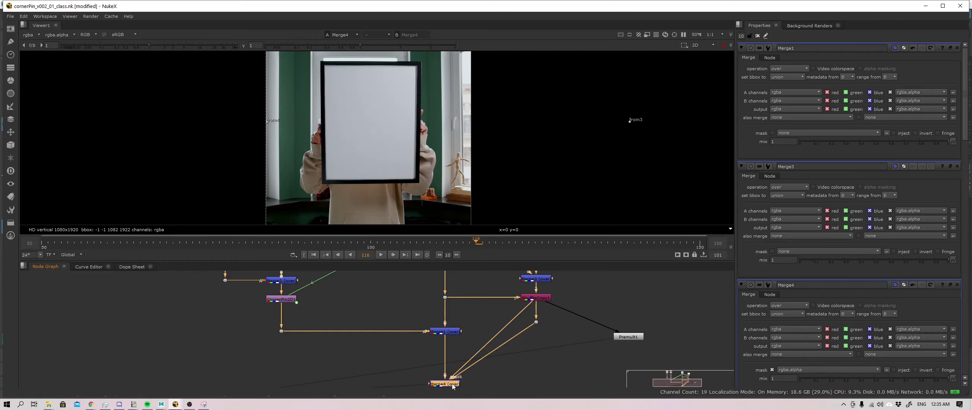
key("d")
key("d")
key("d")
key("d")
key("d")
key("d")
key("d")
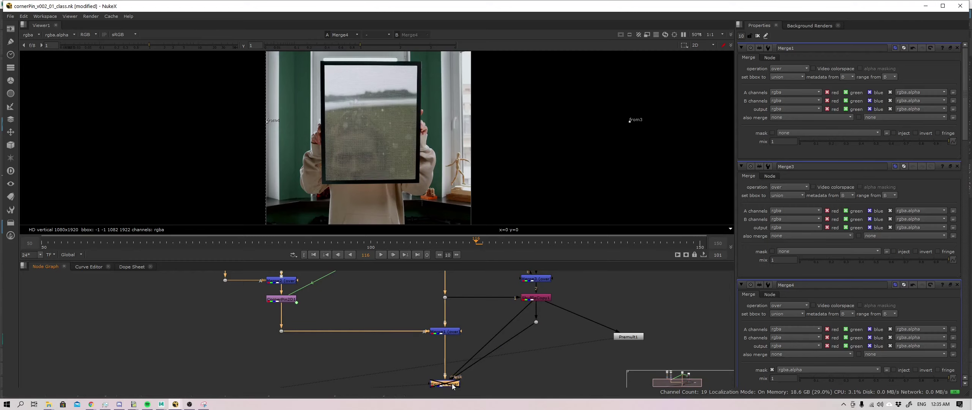
key("d")
key("d")
key("d")
key("d")
key("d")
key("d")
key("d")
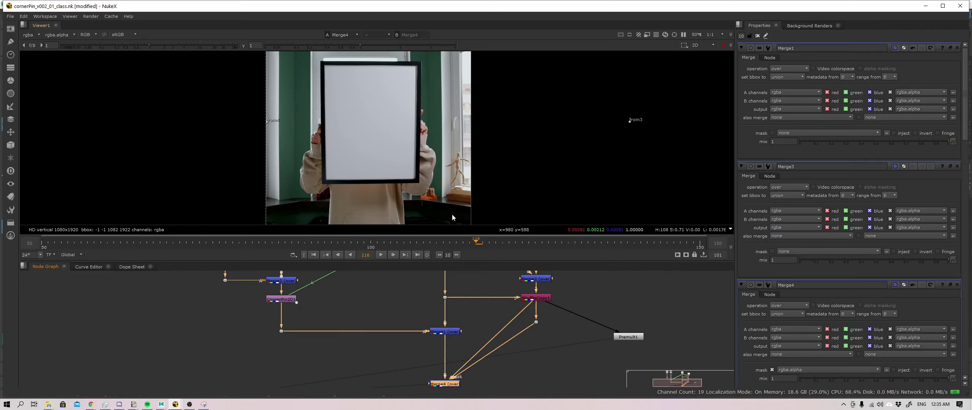
key("d")
key("d")
key("d")
key("d")
key("d")
key("d")
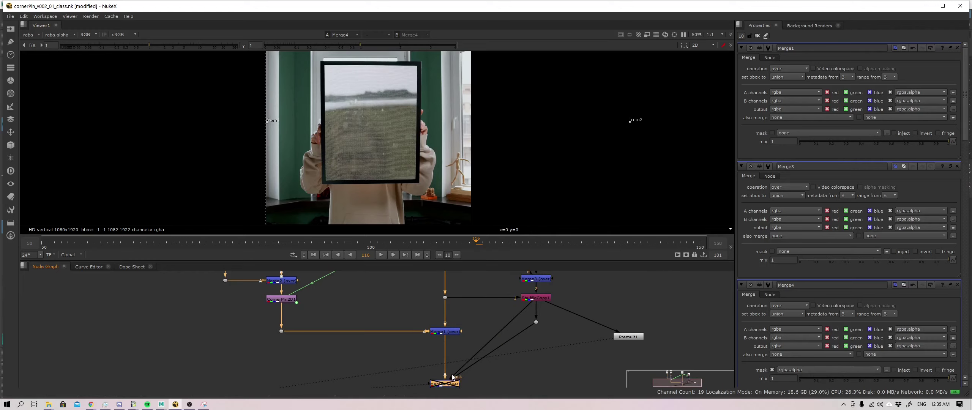
Disconnect Merge4's mask input and compare its unmasked result with the elbow dot feeding its A input.
left_click_drag(453, 376, 478, 376)
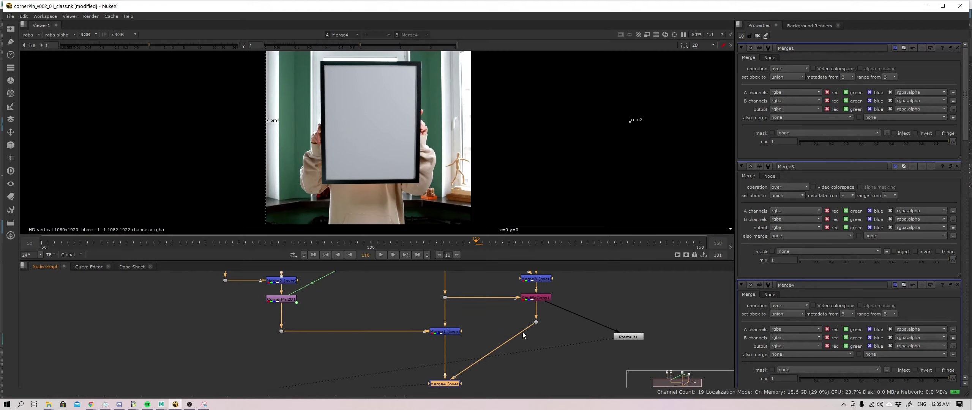
left_click(536, 322)
key("1")
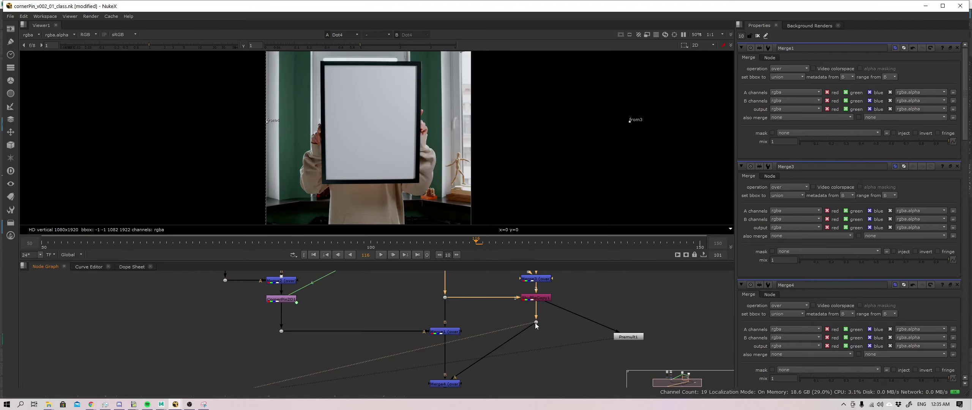
double_click(448, 384)
key("1")
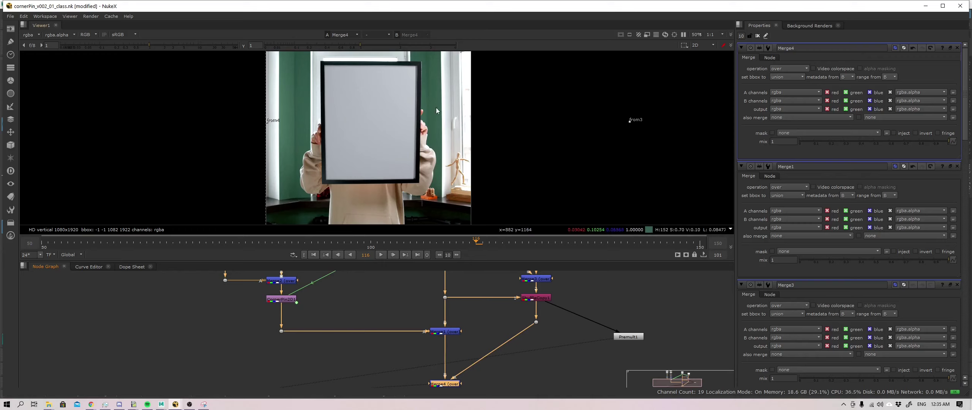
left_click(536, 322)
key("1")
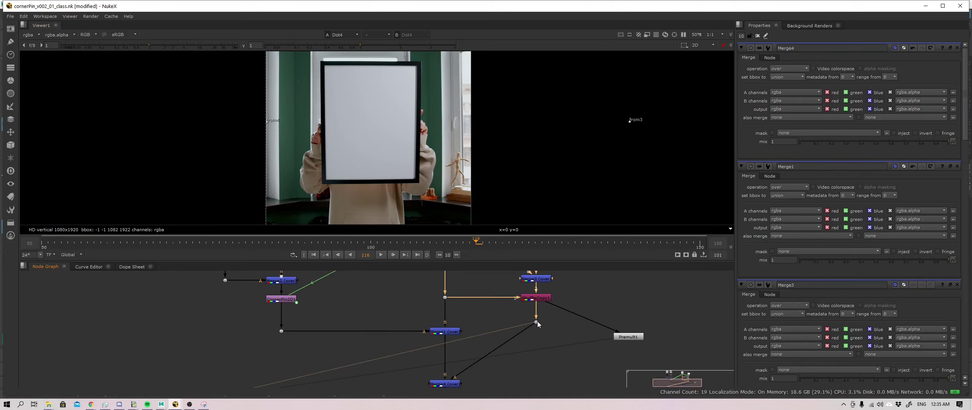
double_click(536, 322)
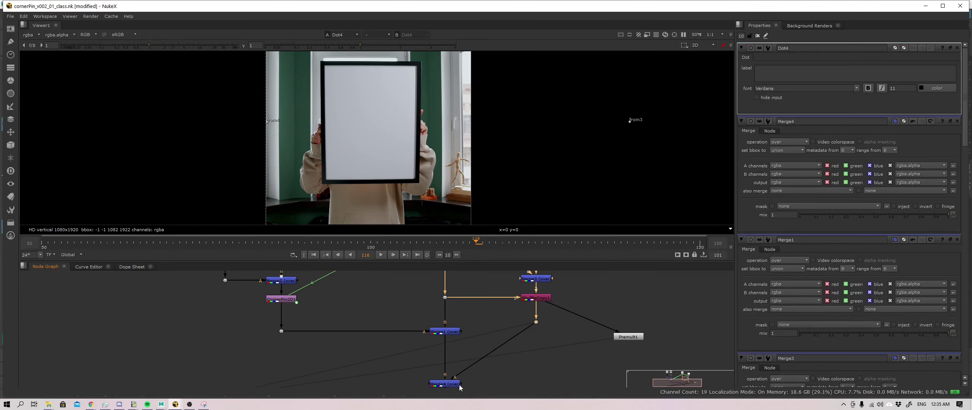
Switch the viewer repeatedly between the alpha and color channels of the elbow dot feeding Merge4.
key("a")
key("a")
key("a")
key("a")
key("a")
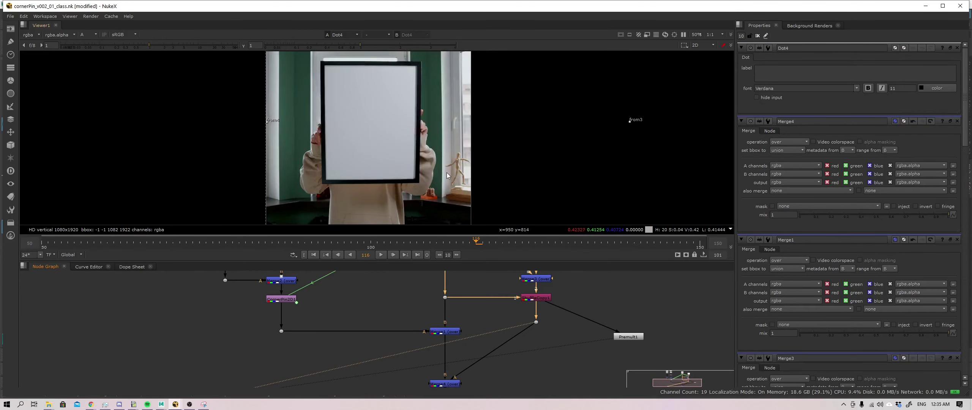
key("a")
key("a")
key("a")
key("a")
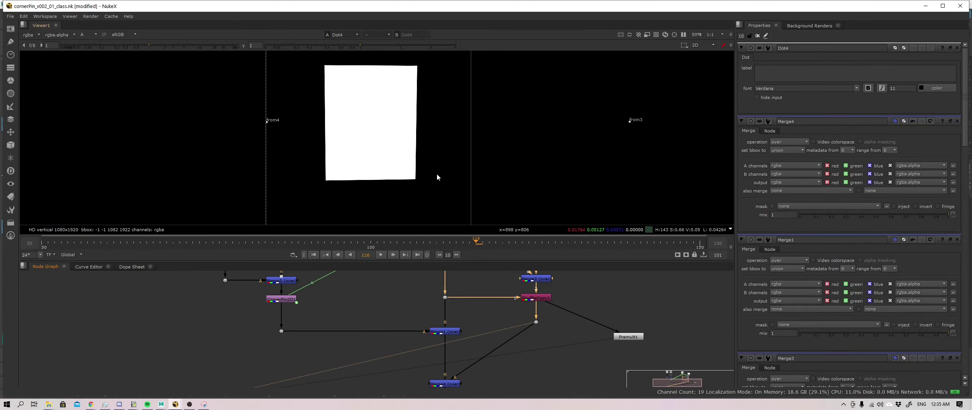
key("a")
key("a")
key("a")
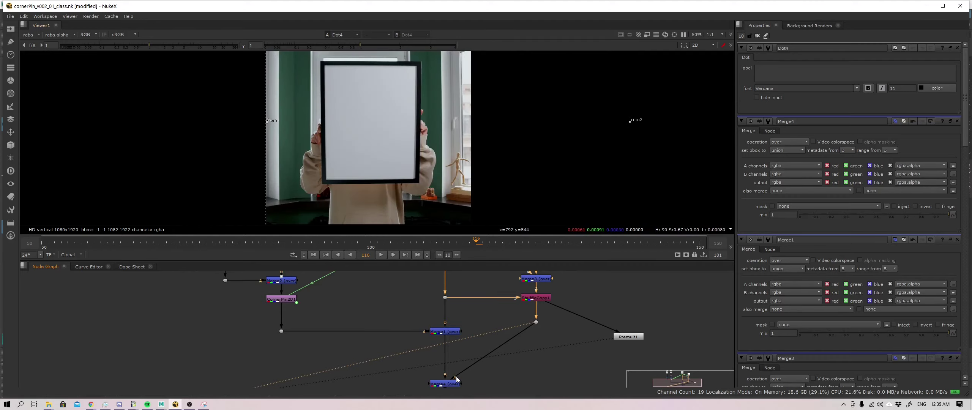
Connect Merge4's mask to an elbow dot level with it, route its A input from ShuffleCopy1 through new elbow dots, and view Merge4.
left_click_drag(461, 386, 536, 361)
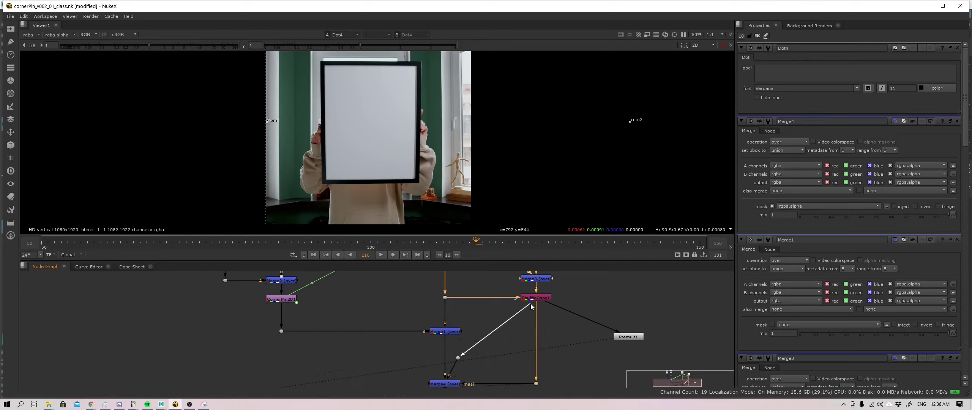
middle_click_drag(459, 361, 497, 325)
left_click(496, 323)
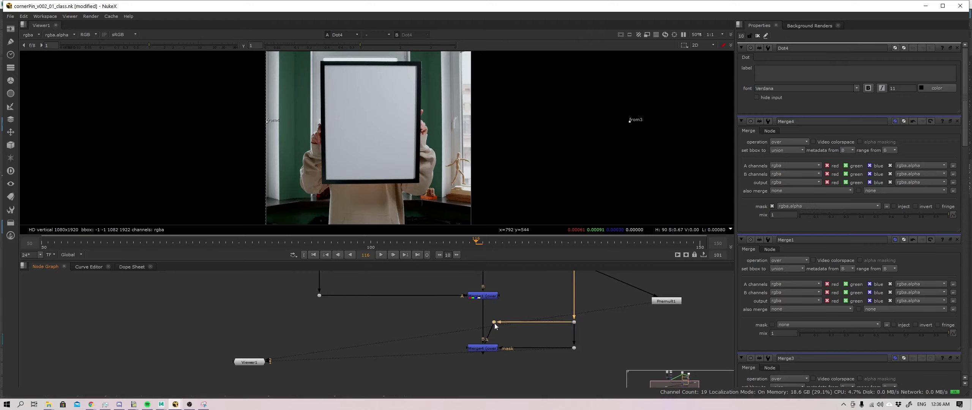
left_click(489, 348)
key("1")
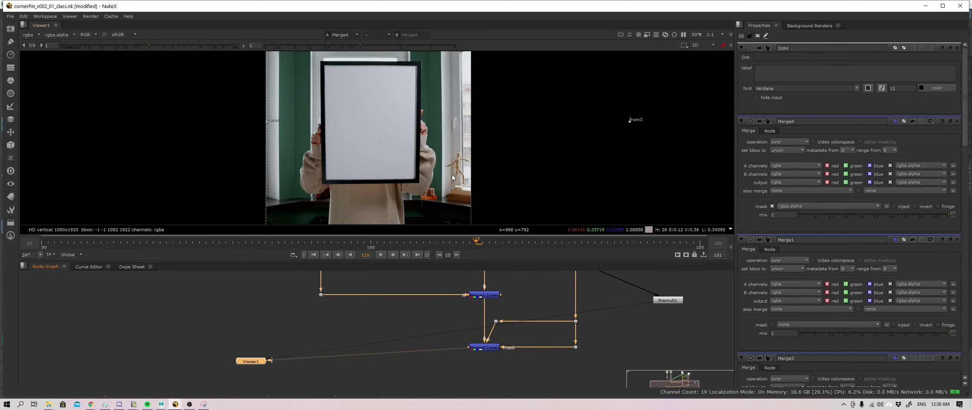
Set Merge4's operation to multiply and toggle the node off and on to compare the framed picture.
double_click(485, 348)
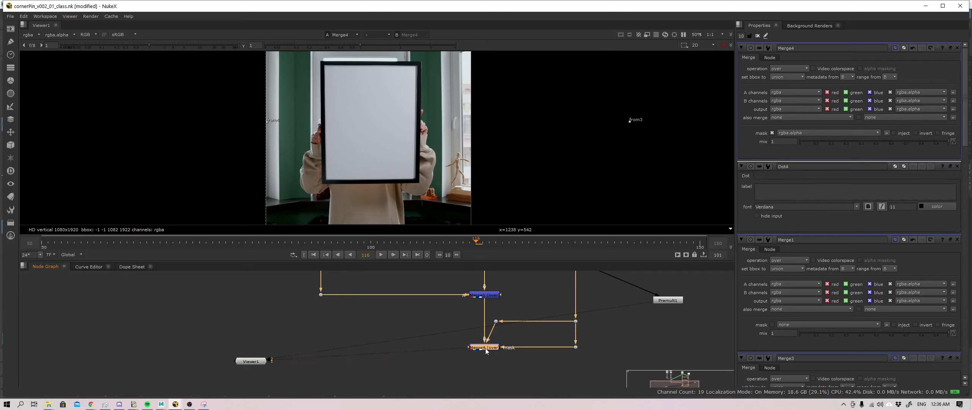
left_click(799, 68)
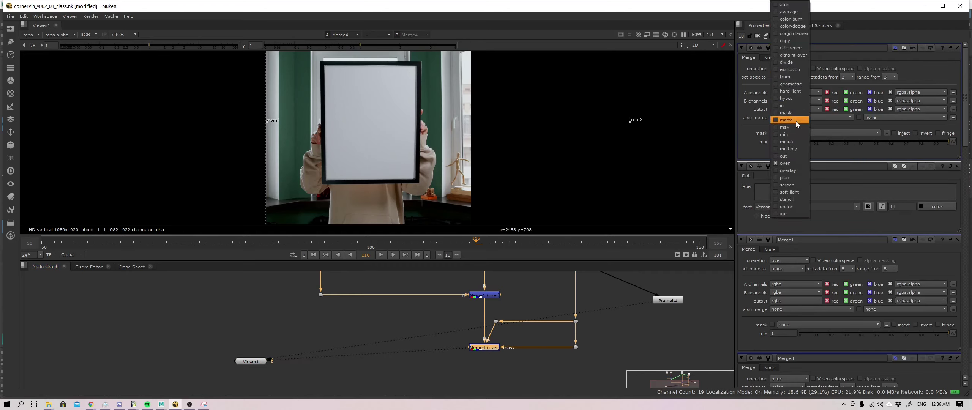
left_click(788, 149)
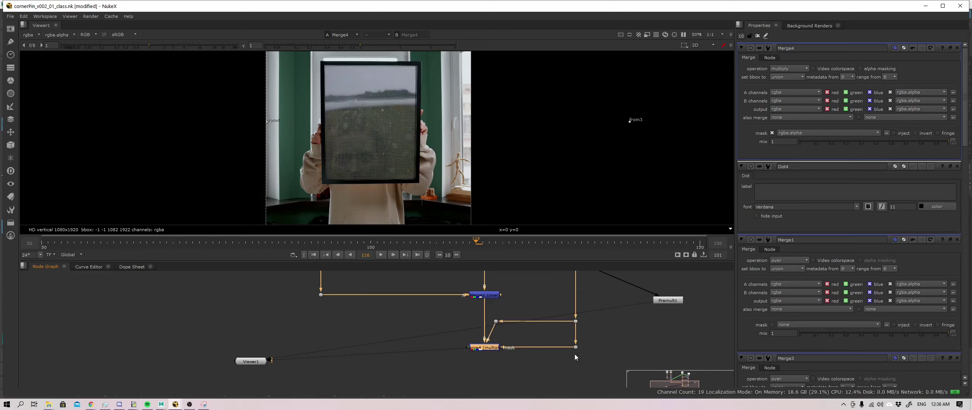
key("d")
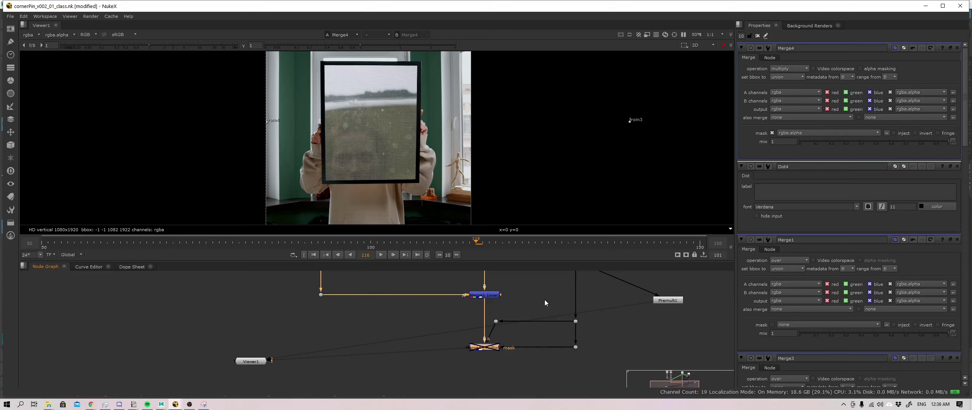
key("d")
key("d")
key("d")
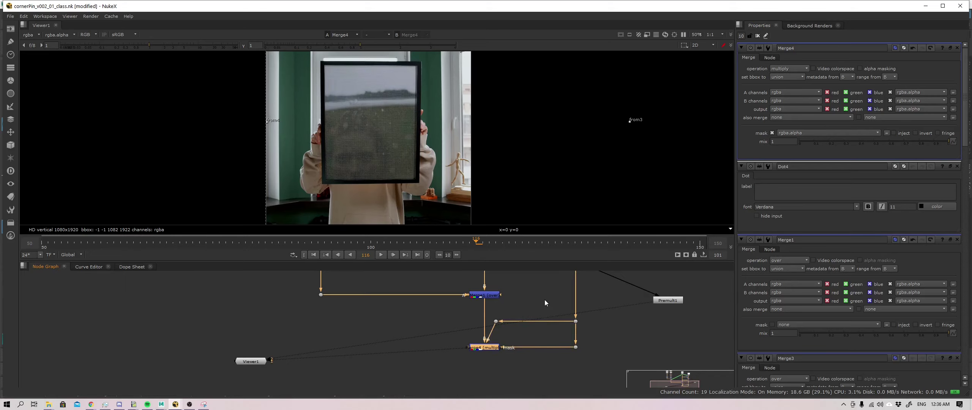
scroll(428, 174, "up", 2)
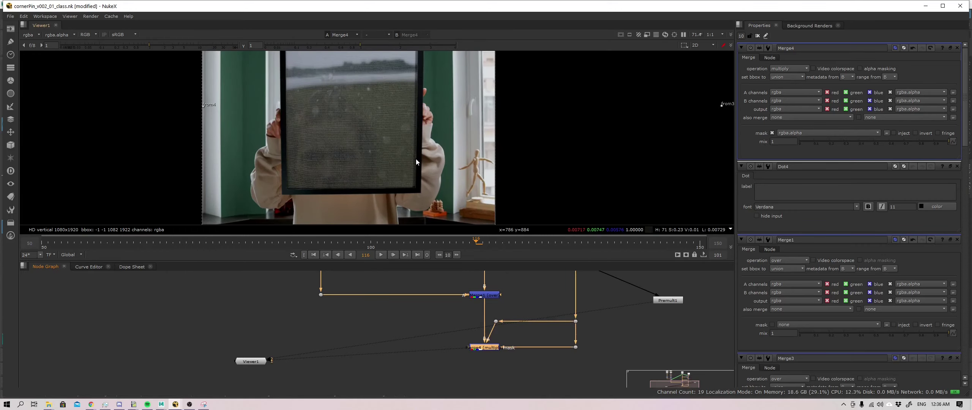
View the ShuffleCopy1 plate, the premultiplied frame area from Premult1, and Merge4's multiplied composite in turn.
middle_click_drag(571, 277, 566, 327)
left_click(571, 311)
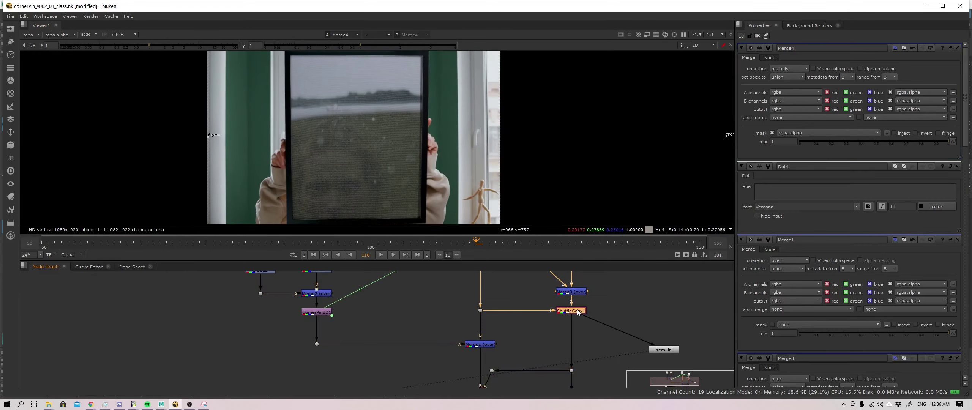
key("1")
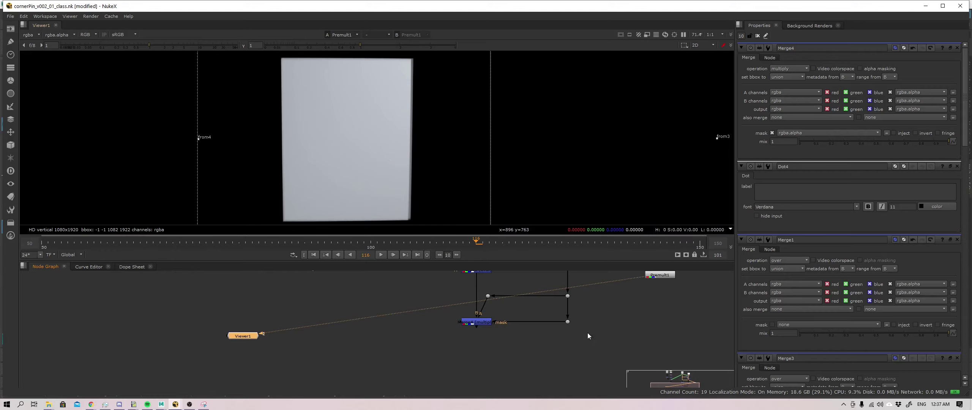
middle_click_drag(595, 313, 598, 352)
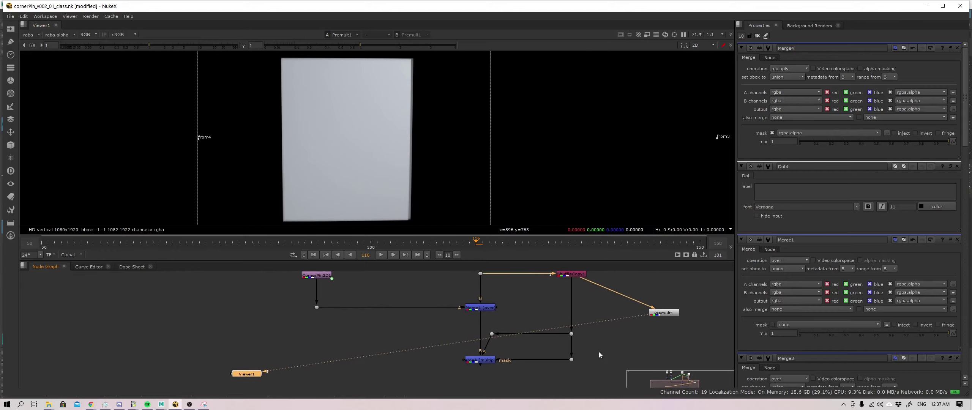
left_click(556, 310)
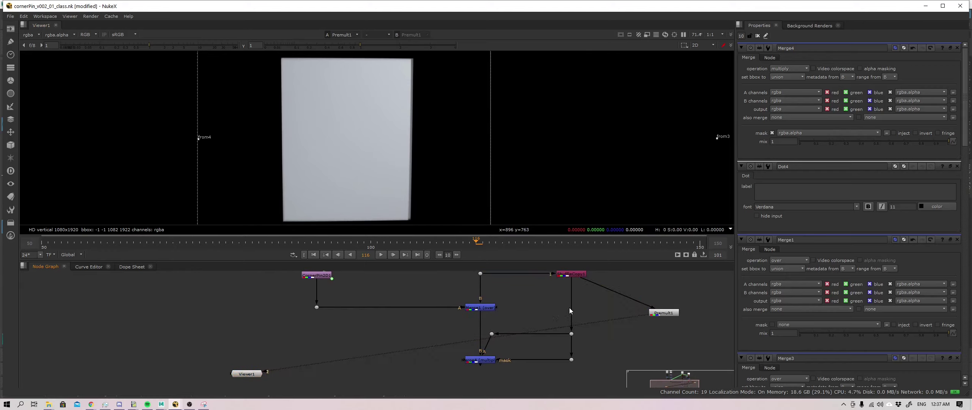
left_click(572, 334)
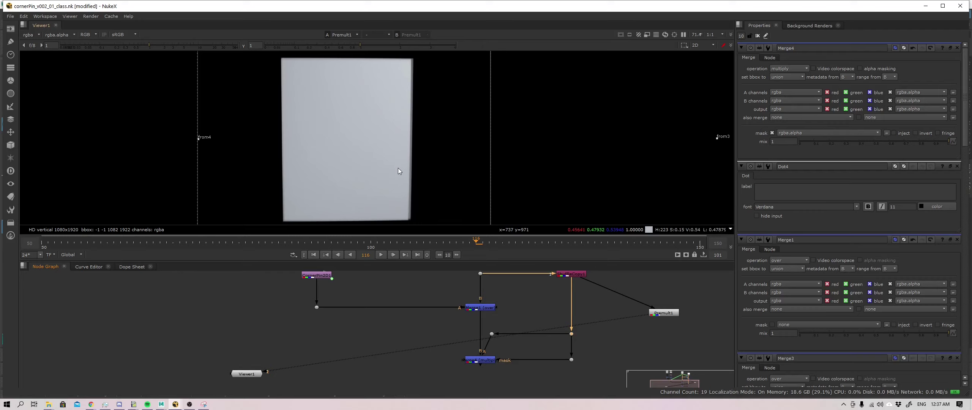
left_click(489, 359)
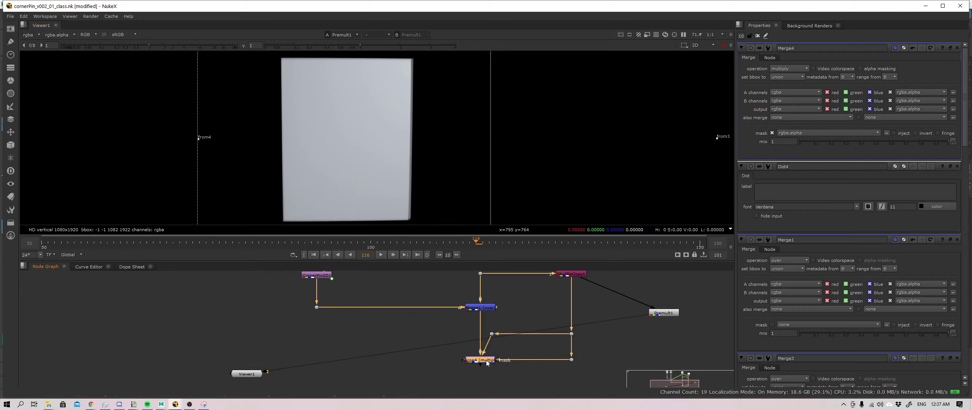
key("1")
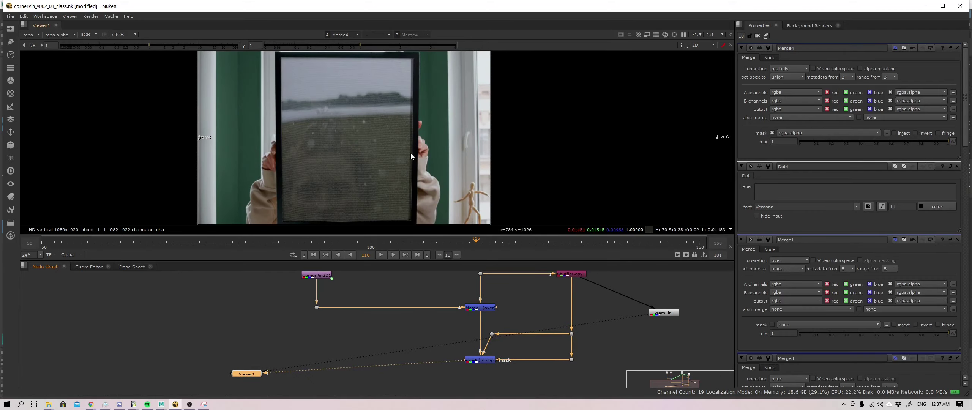
Insert a Grade node below ShuffleCopy1, space it out in the branch, and raise its multiply to 2.8.
left_click(557, 311)
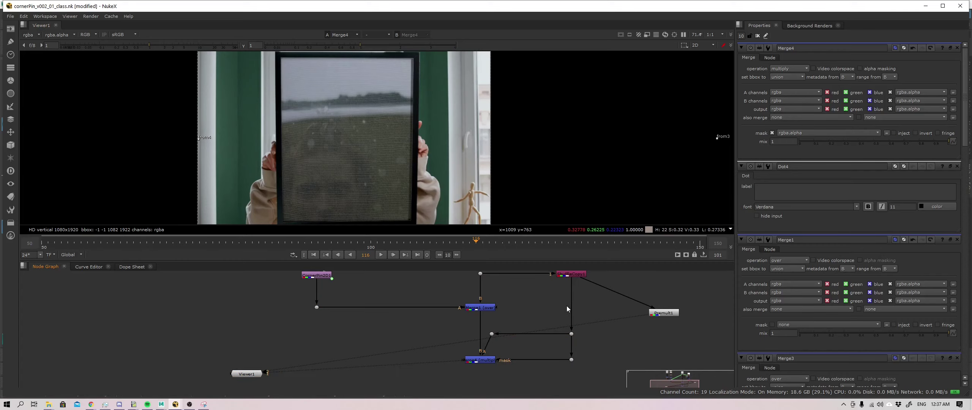
left_click(570, 275)
key("g")
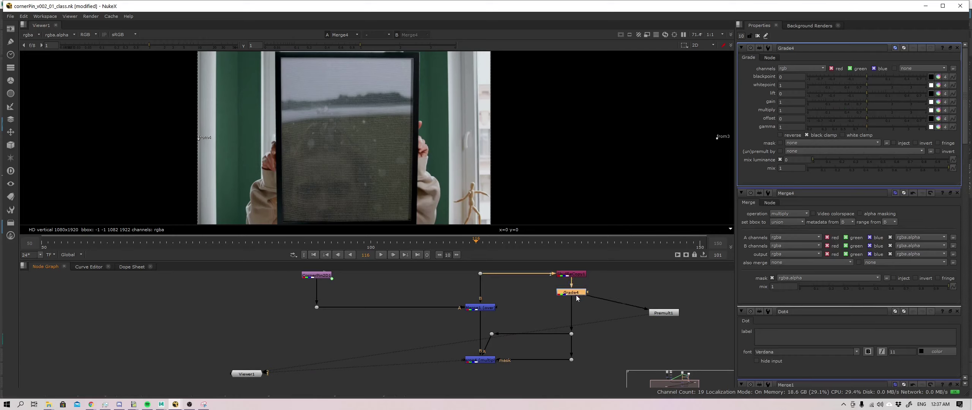
left_click_drag(575, 294, 576, 303)
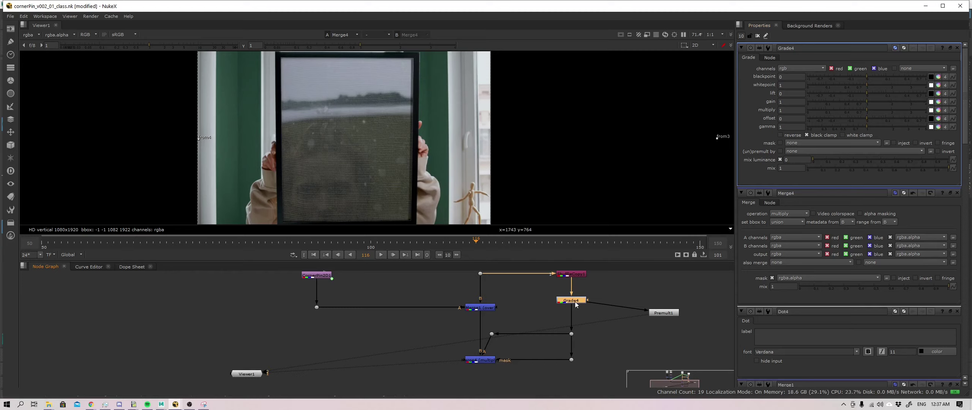
left_click_drag(865, 112, 906, 112)
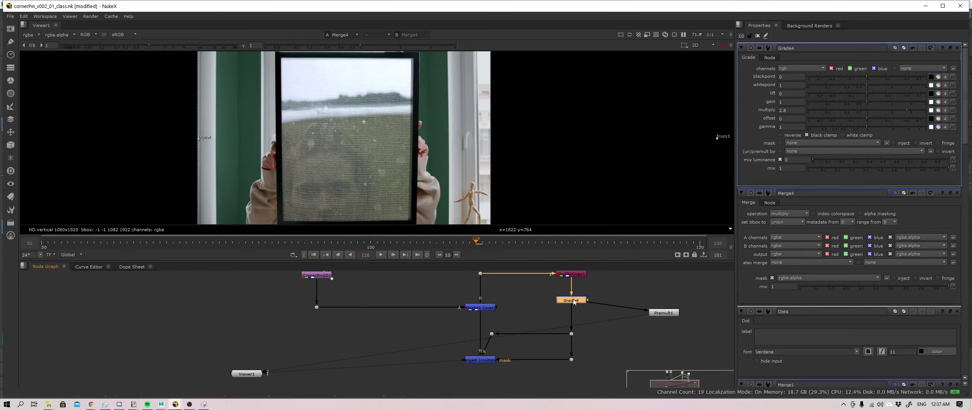
View the Grade node's output, lower its multiply to 1.86, and enable white clamp.
key("1")
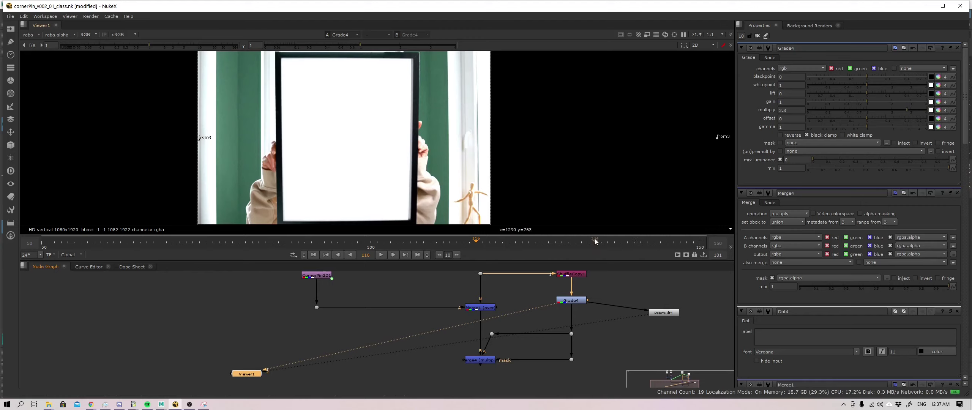
left_click_drag(905, 112, 895, 111)
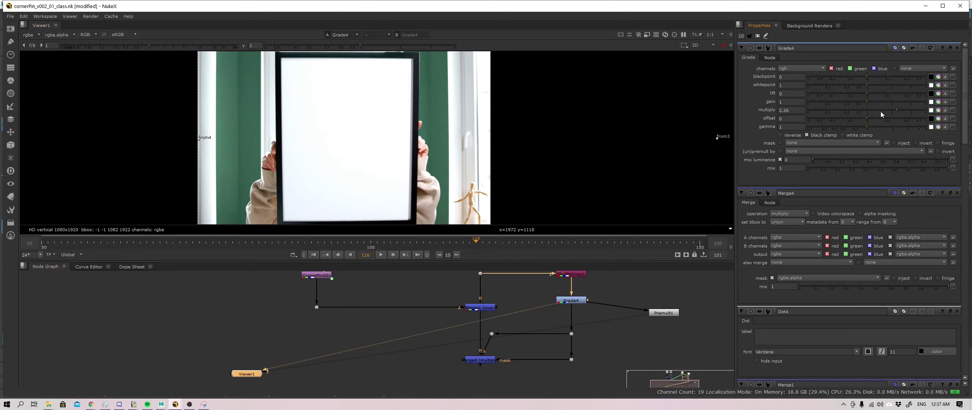
left_click_drag(897, 112, 890, 110)
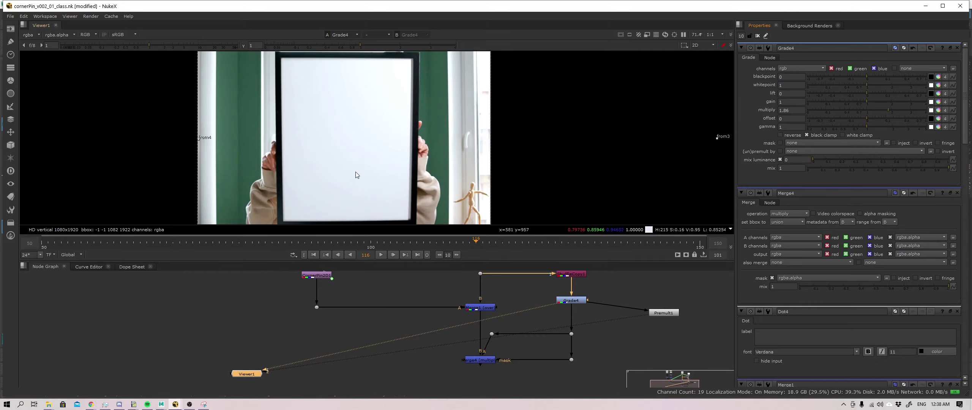
left_click(843, 135)
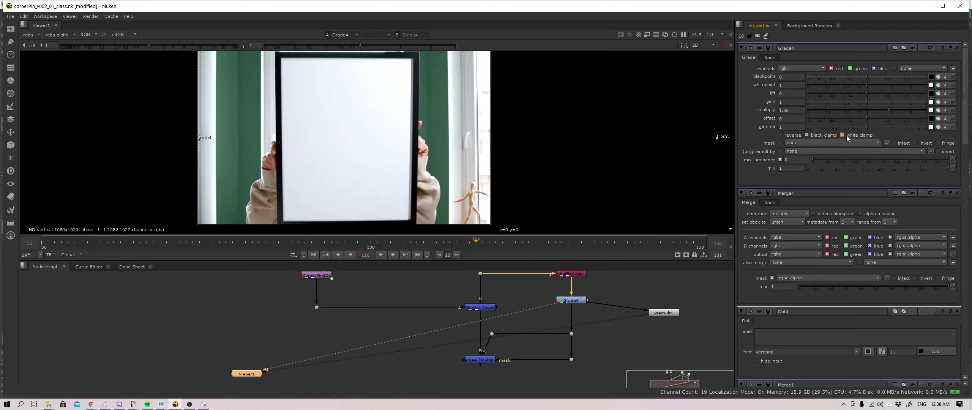
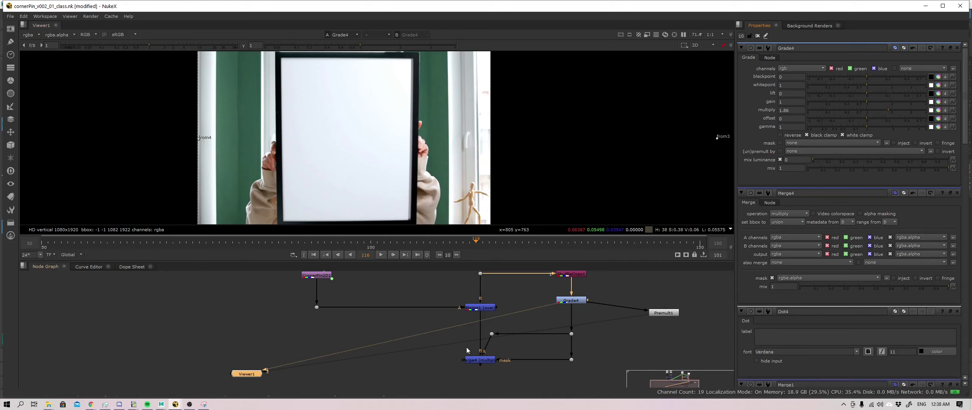
View the Merge4 multiply result and the Merge1 composite in turn to compare them.
double_click(475, 361)
key("1")
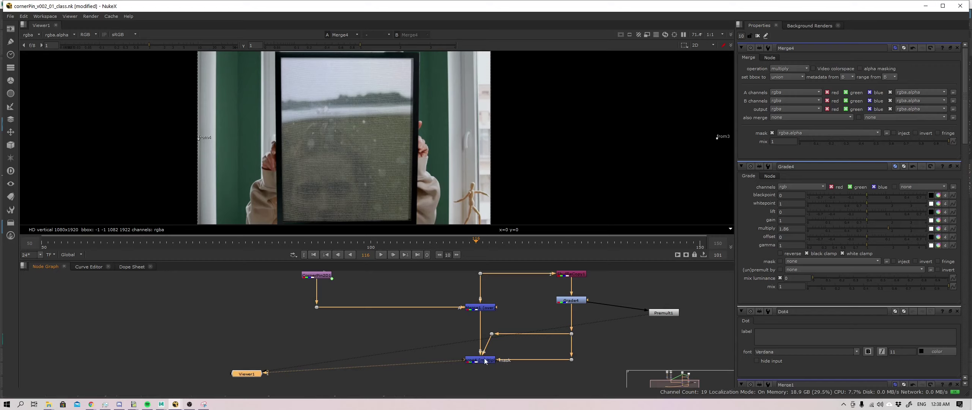
left_click(493, 308)
key("1")
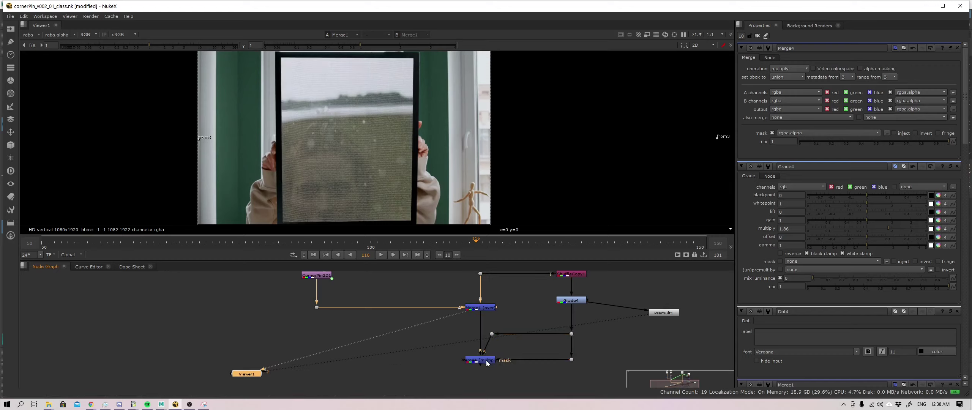
Alternate between the Merge1 composite and the Merge4 multiply to examine how the portrait area changes inside the frame.
key("2")
key("1")
key("2")
key("1")
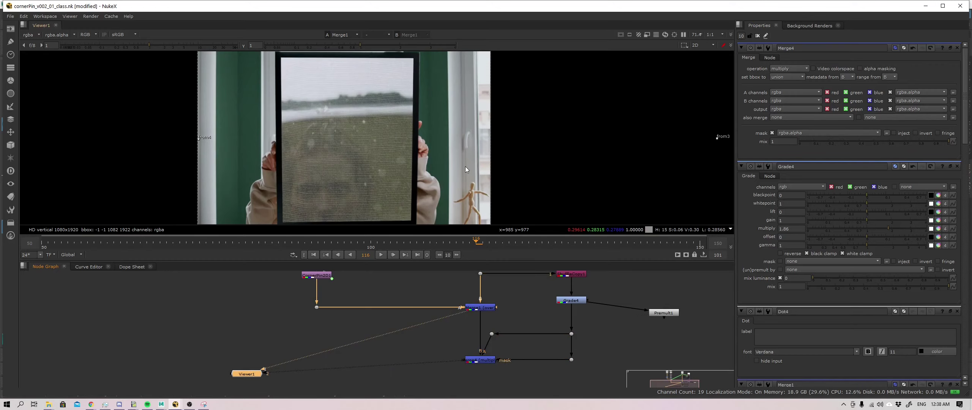
key("2")
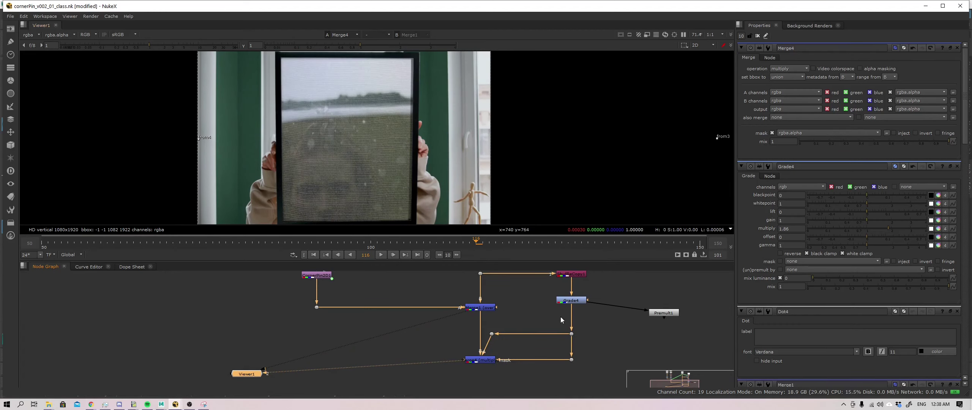
Set Grade4's gain to 1.86 and multiply to 1, with white clamp off.
double_click(572, 301)
key("1")
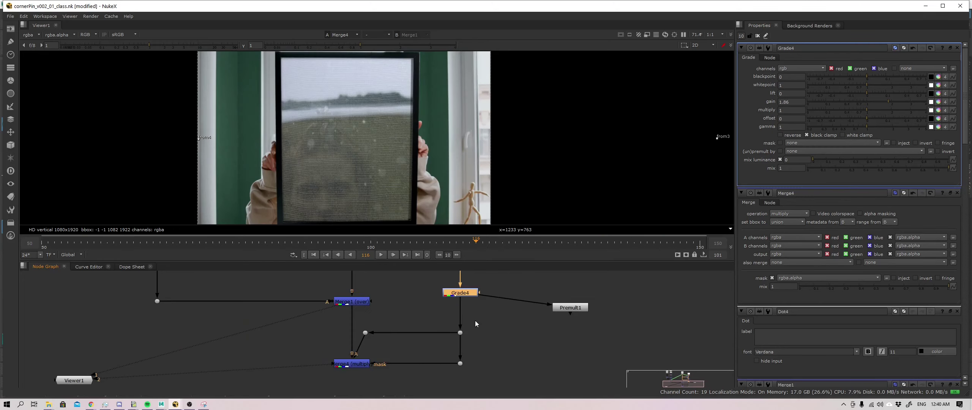
Insert a ColorCorrect node below Grade4 and set its master saturation to 0.
key("Tab")
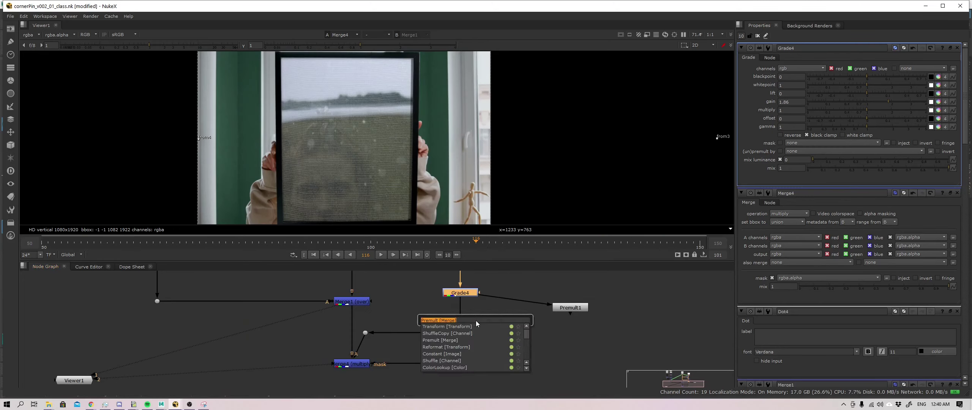
key("BackSpace")
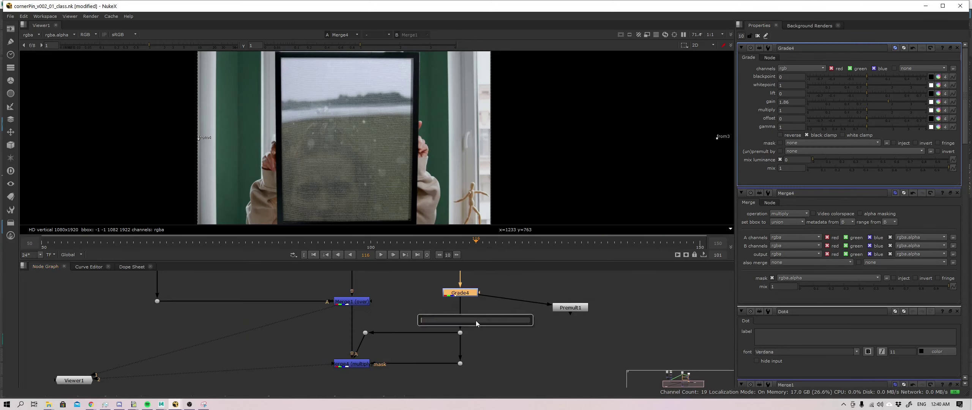
type("co")
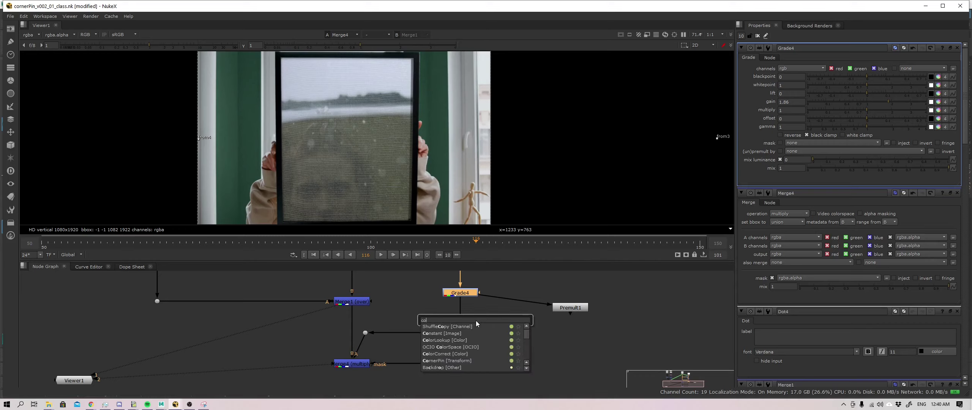
type("lorc")
key("Down")
key("Down")
key("Return")
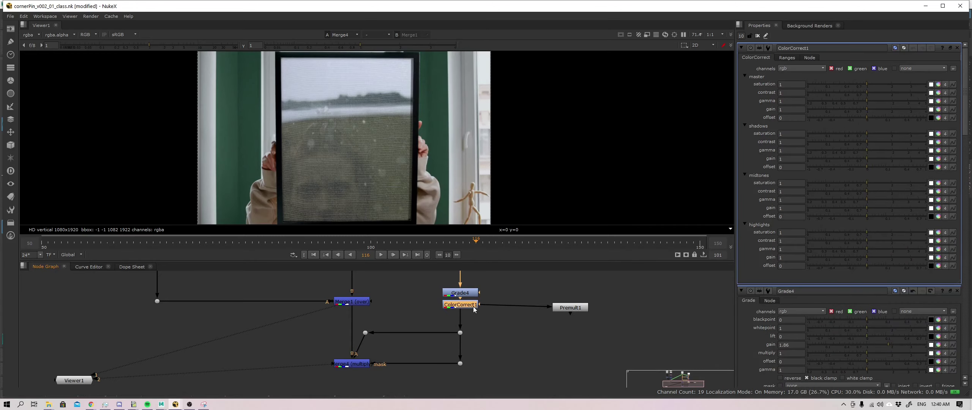
left_click_drag(845, 86, 779, 94)
key("1")
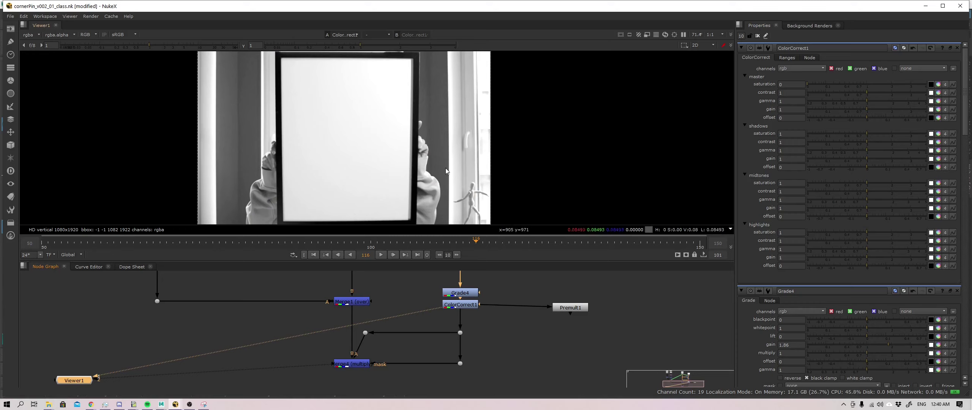
Toggle ColorCorrect1 off and on repeatedly to compare the original and desaturated frame plate.
left_click(468, 304)
key("d")
key("d")
key("d")
key("d")
key("d")
key("d")
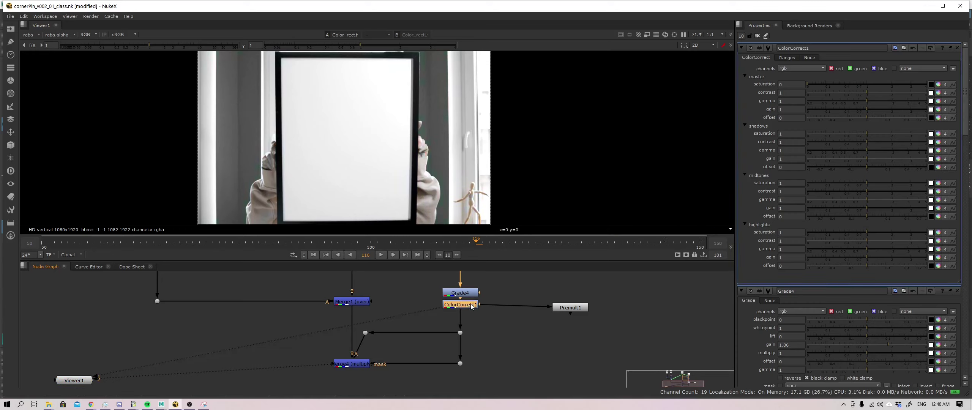
key("d")
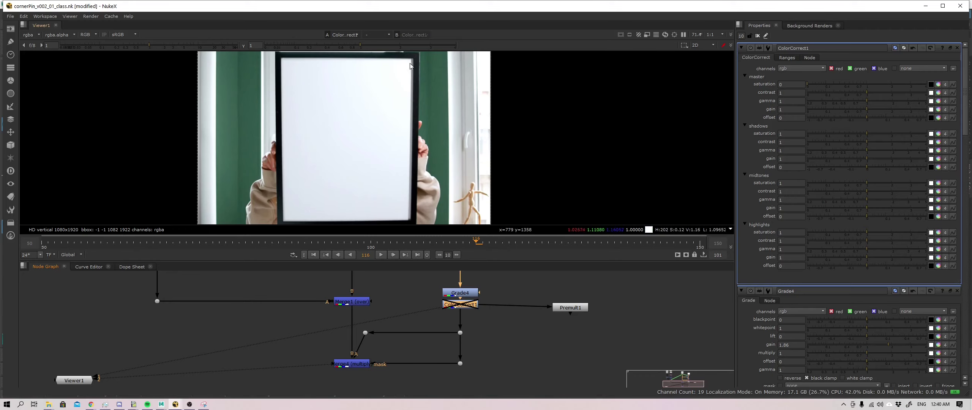
scroll(336, 142, "down", 2)
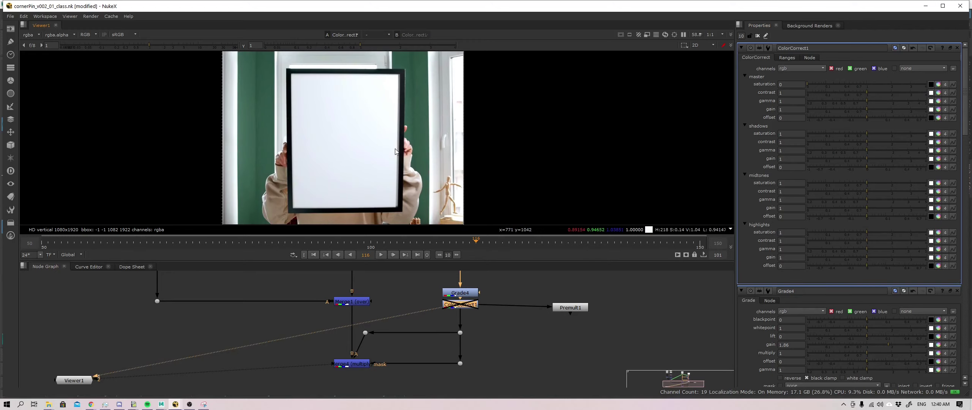
key("d")
key("d")
key("d")
key("d")
key("d")
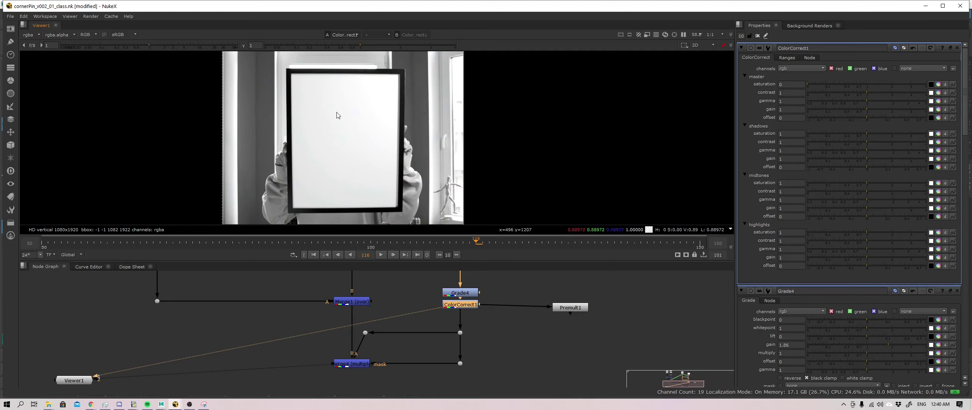
View the Merge4 result and toggle ColorCorrect1 to check how the desaturation affects the multiplied portrait.
left_click(358, 364)
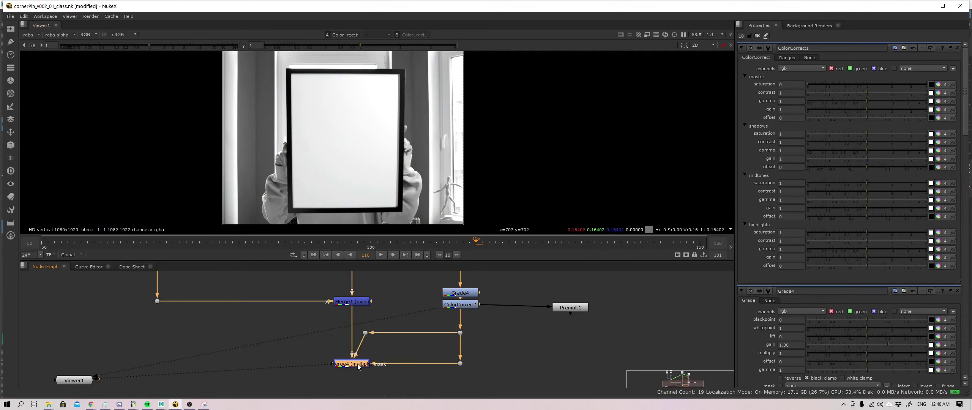
key("1")
left_click(470, 307)
key("d")
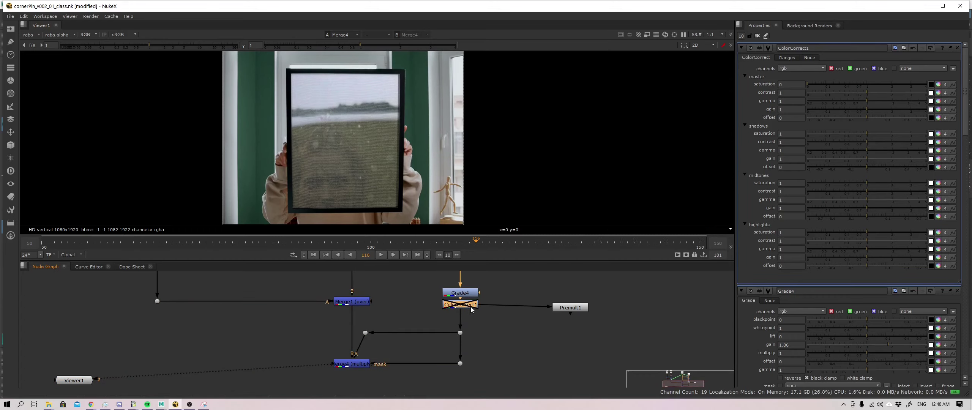
key("d")
key("d")
key("d")
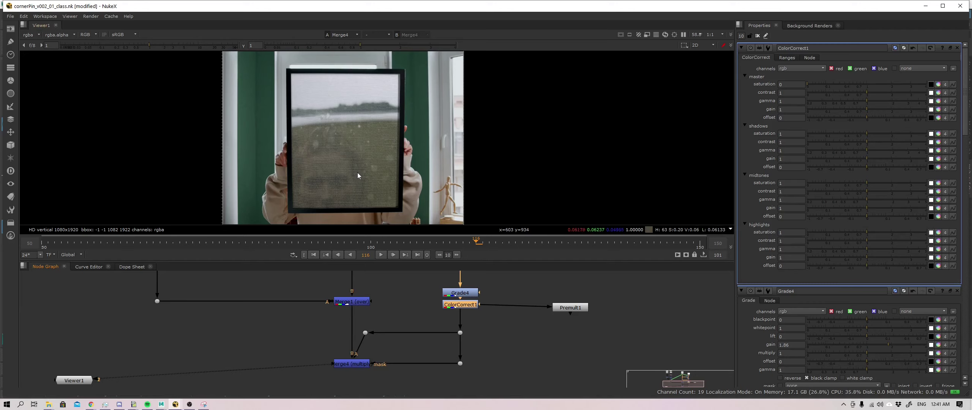
Assign Merge1 and Merge4 to the first two viewer inputs and open Merge4's properties.
left_click(352, 303)
key("1")
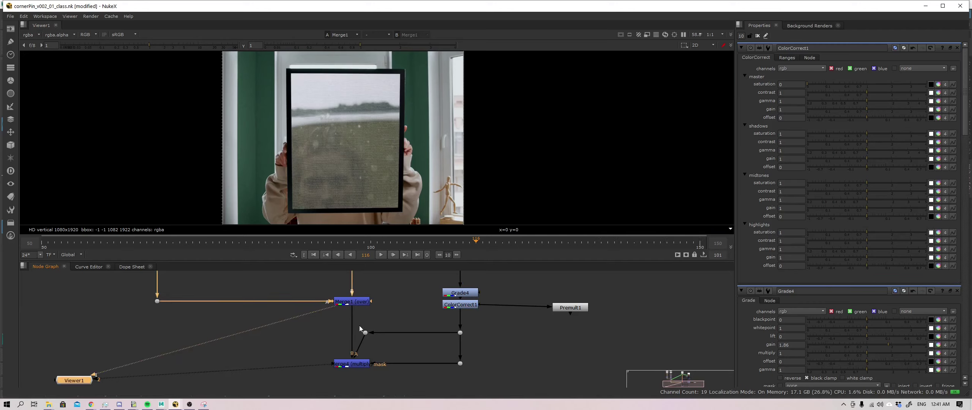
left_click(358, 363)
key("2")
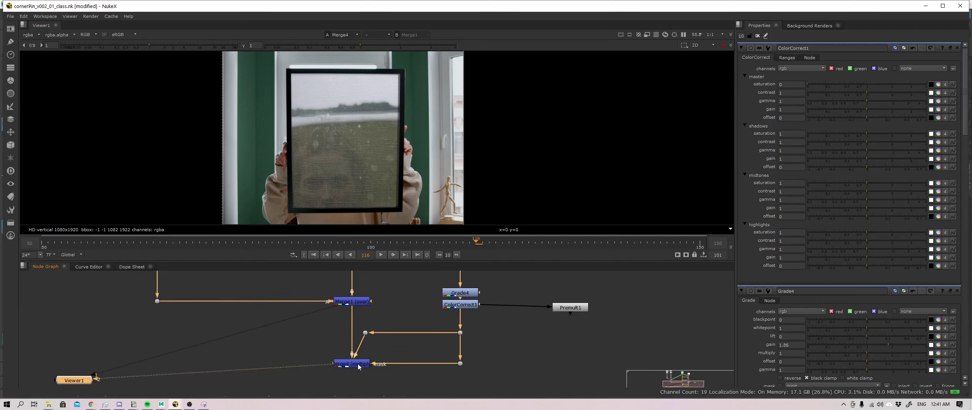
double_click(359, 365)
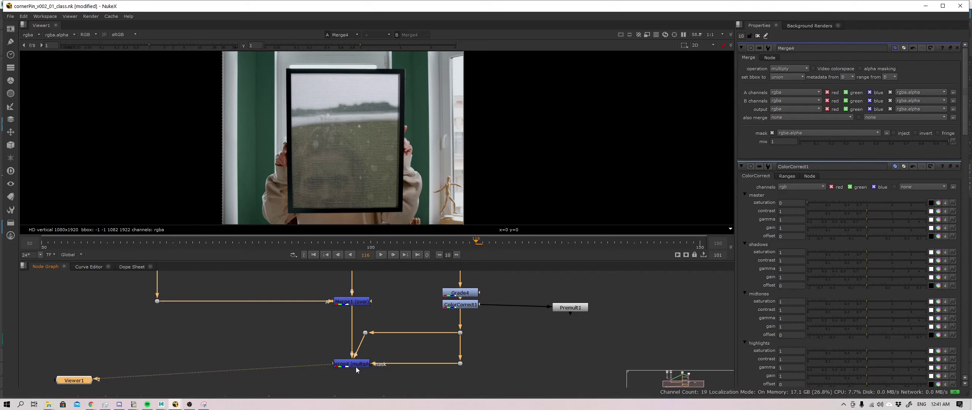
Switch repeatedly between Merge1 and Merge4 to examine the multiplied frame lighting and shadows on the portrait.
left_click(363, 348)
key("1")
left_click(358, 363)
key("2")
key("1")
key("2")
key("1")
key("2")
key("1")
key("2")
key("1")
key("2")
key("1")
key("2")
key("1")
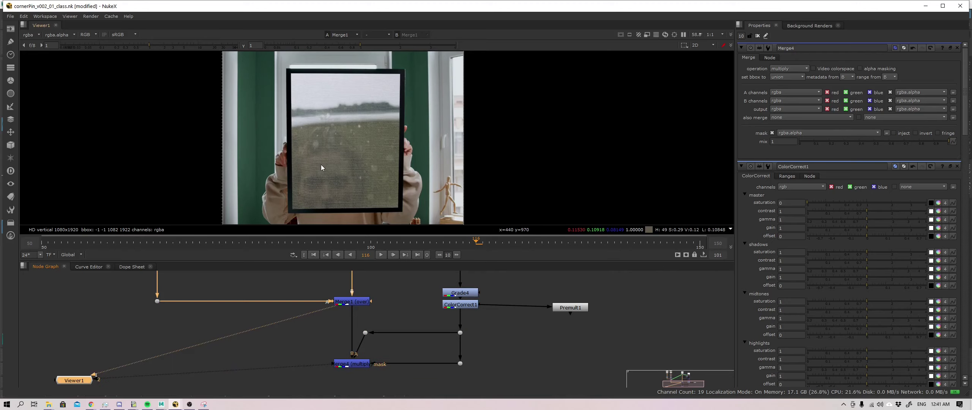
key("2")
key("1")
key("2")
key("1")
key("2")
key("1")
key("2")
key("1")
key("2")
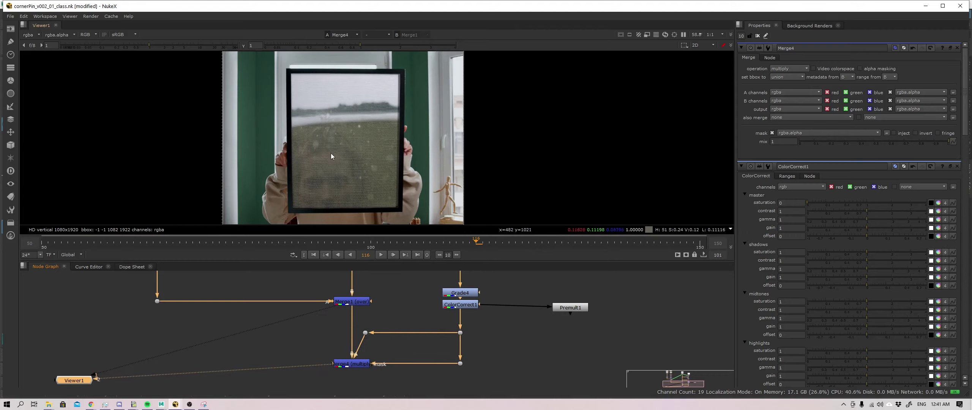
key("1")
key("2")
key("1")
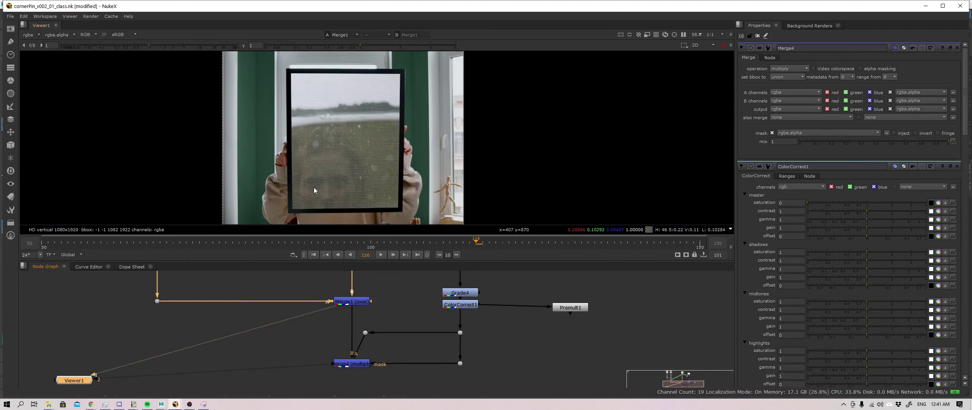
key("2")
key("1")
key("2")
key("1")
key("2")
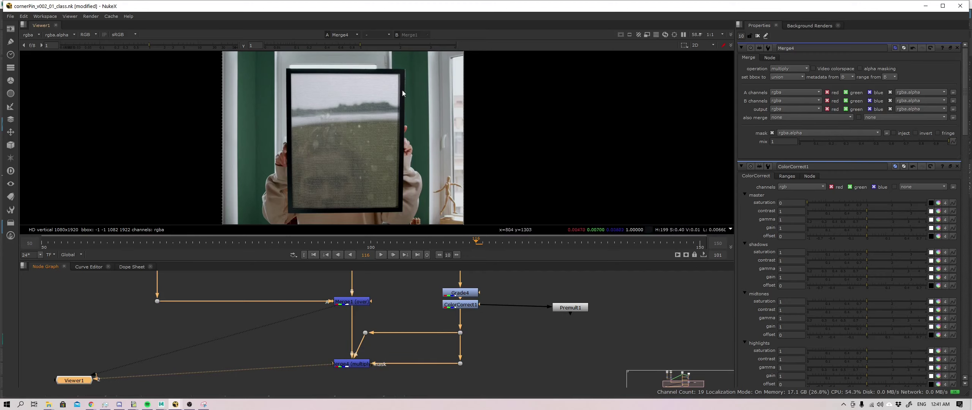
key("1")
key("2")
Inspect the portrait's edges against the frame and open the From corner coordinates of CornerPin2D2.
scroll(408, 151, "up", 2)
scroll(408, 151, "up", 2)
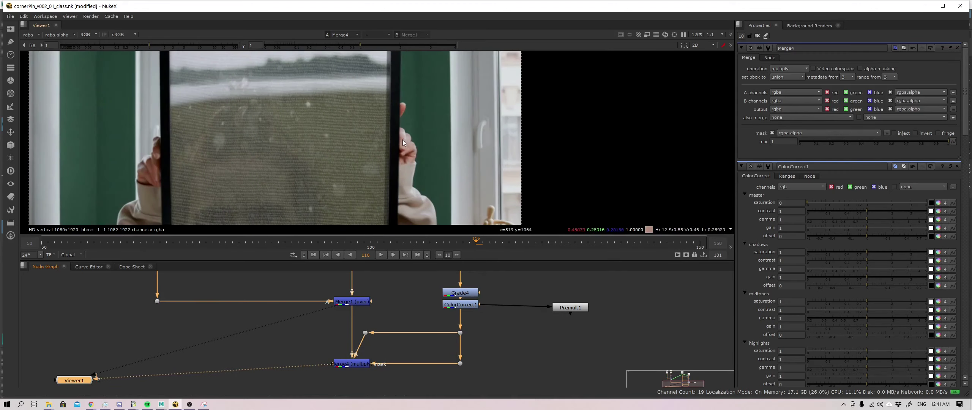
scroll(404, 138, "up", 1)
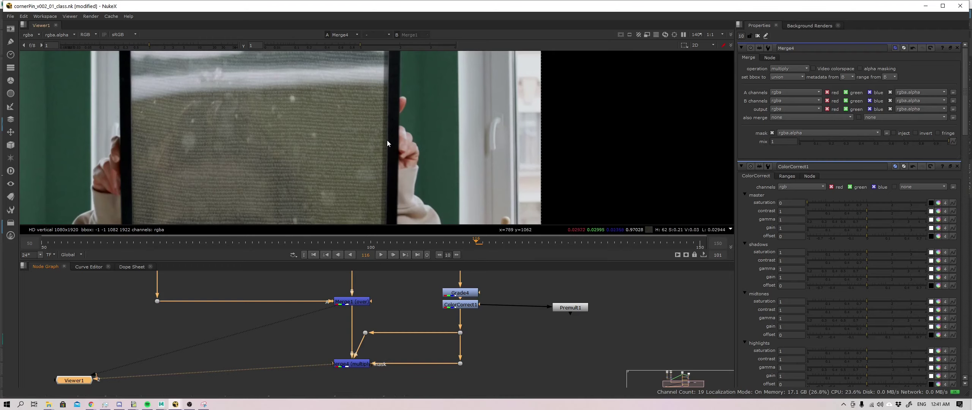
scroll(394, 168, "down", 3)
scroll(394, 167, "down", 1)
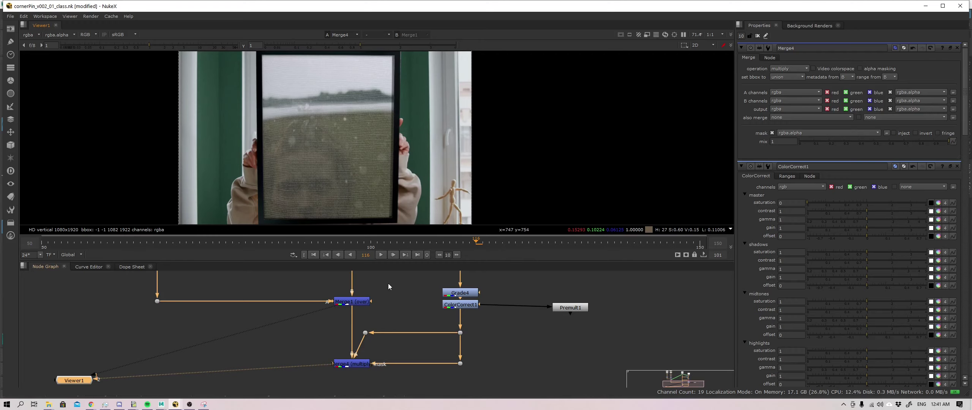
middle_click_drag(387, 285, 393, 323)
left_click(449, 319)
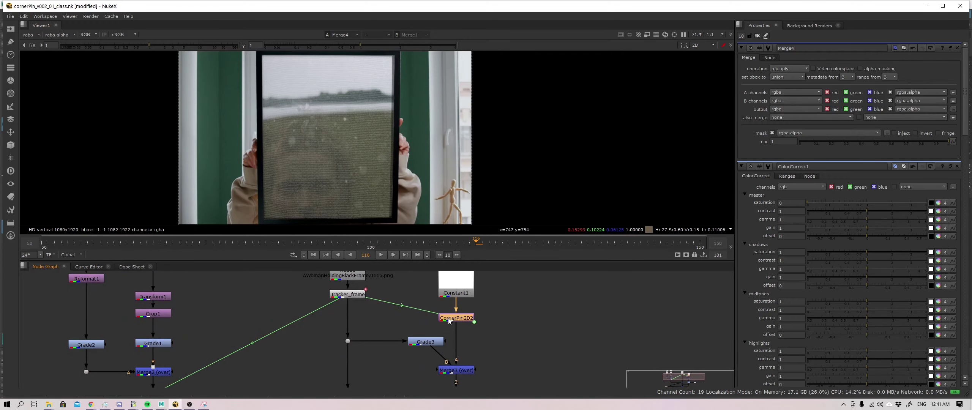
double_click(449, 319)
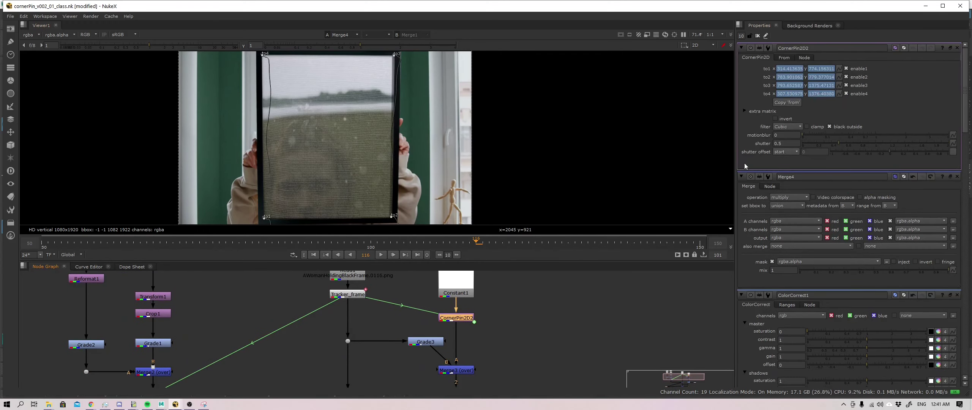
left_click(786, 58)
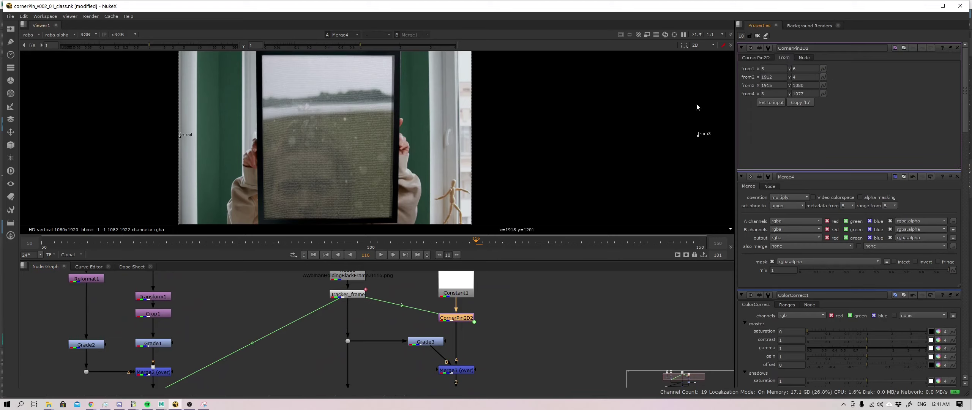
Set CornerPin2D2's from2 corner to x 1902, y 6 to refine the mask's lower corner.
scroll(454, 182, "up", 3)
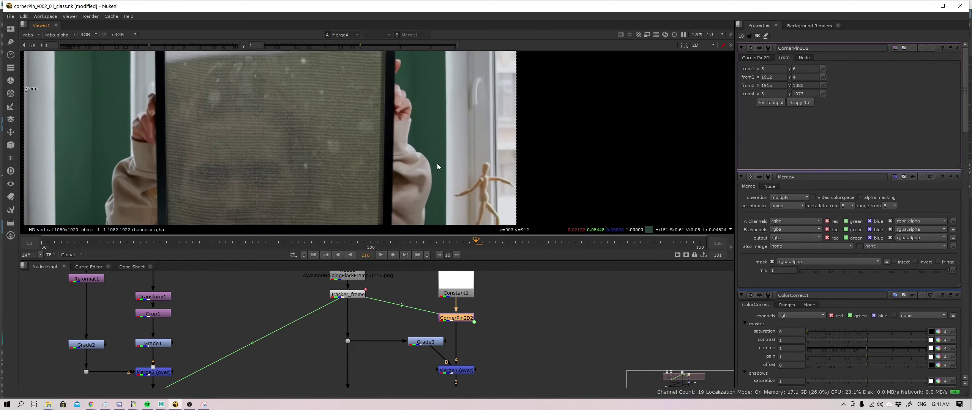
middle_click_drag(437, 164, 443, 145)
middle_click_drag(395, 200, 406, 182)
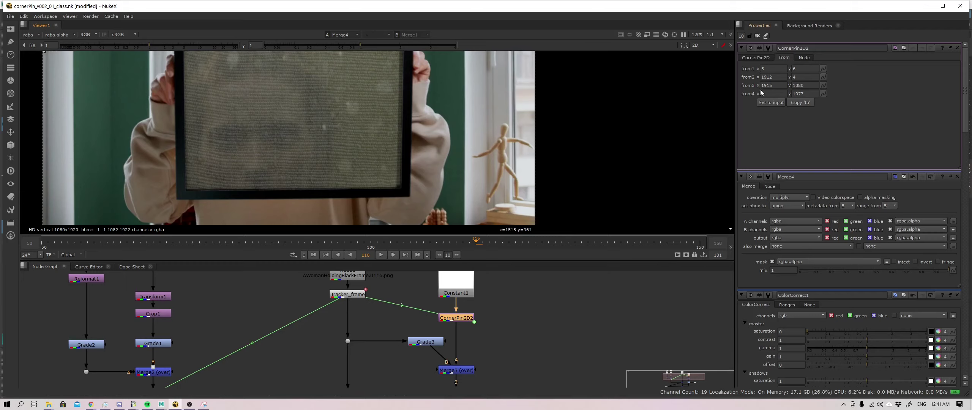
left_click(766, 77)
key("Up")
key("Up")
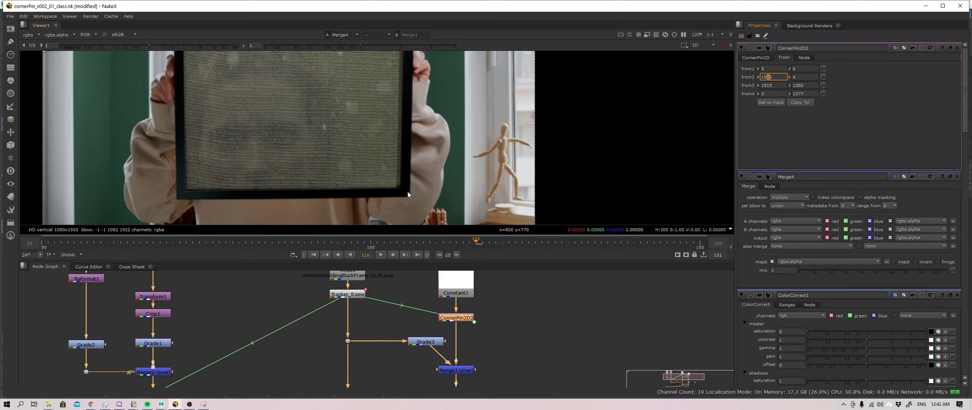
left_click(792, 77)
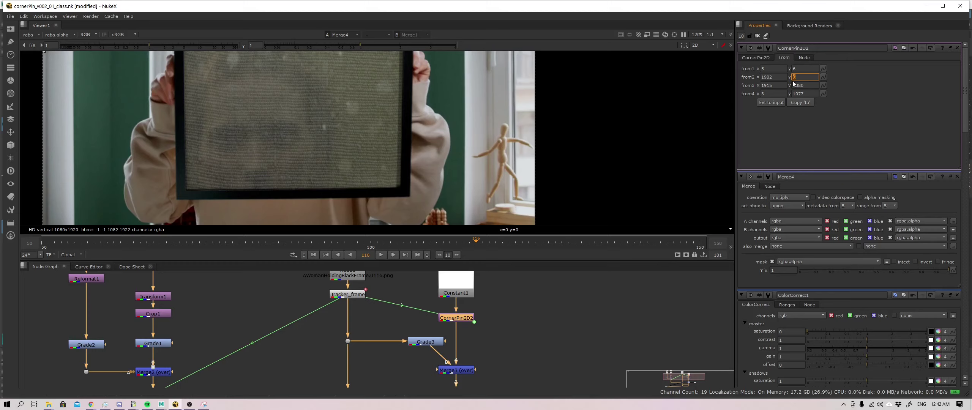
Raise the x value of CornerPin2D2's from1 corner and set its y to 10.
left_click(762, 67)
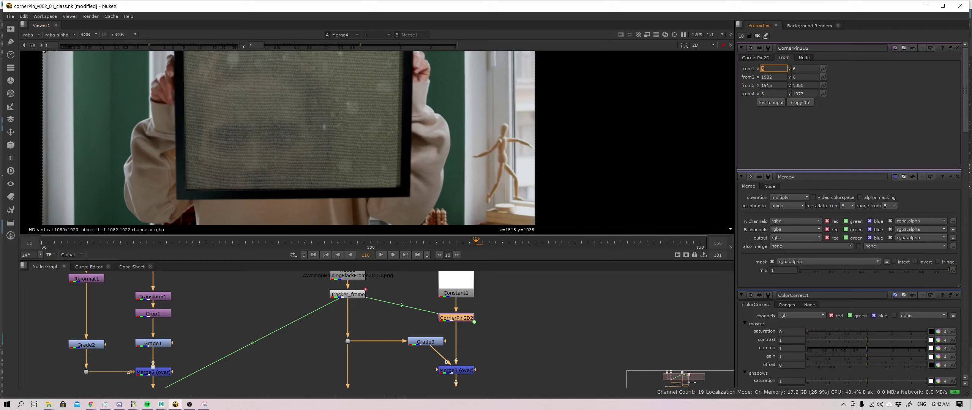
type("12")
key("BackSpace")
left_click(793, 69)
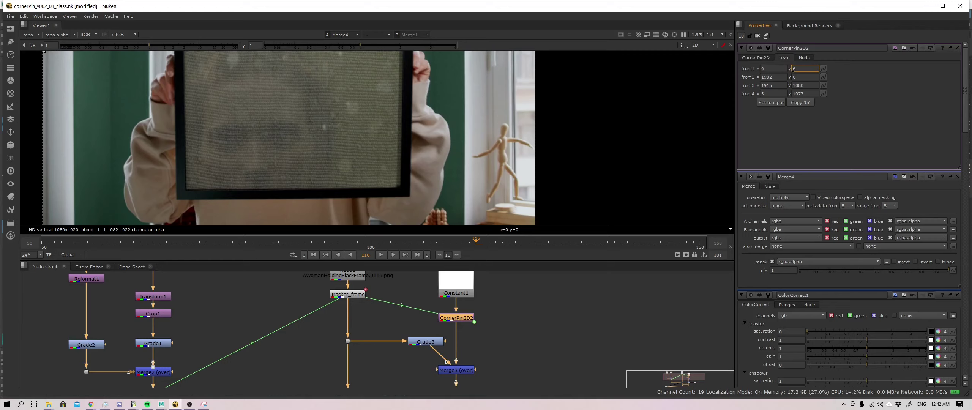
type("10")
left_click(766, 69)
key("Up")
key("Up")
key("Up")
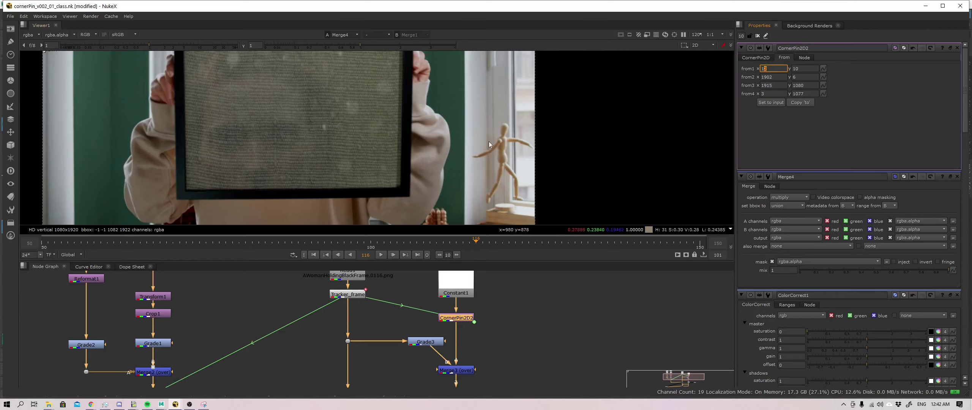
Set CornerPin2D2's from3 corner to x 1905, y 1050 to refine the mask's upper corner.
middle_click_drag(489, 145, 486, 224)
middle_click_drag(486, 73, 484, 151)
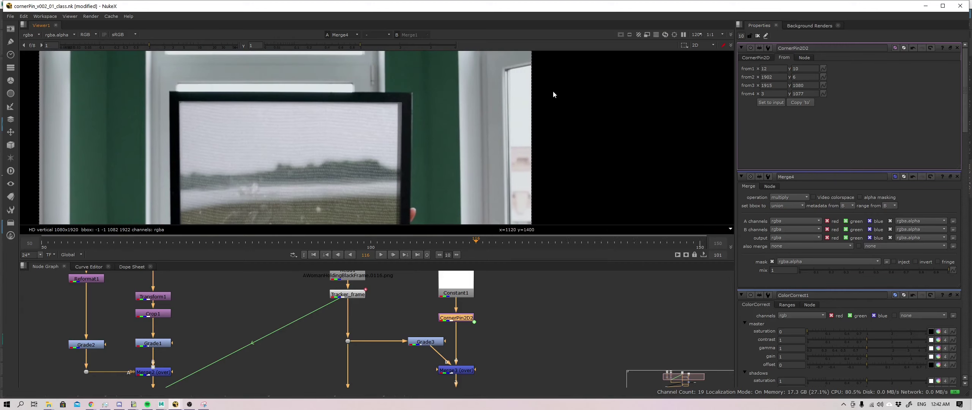
left_click(767, 85)
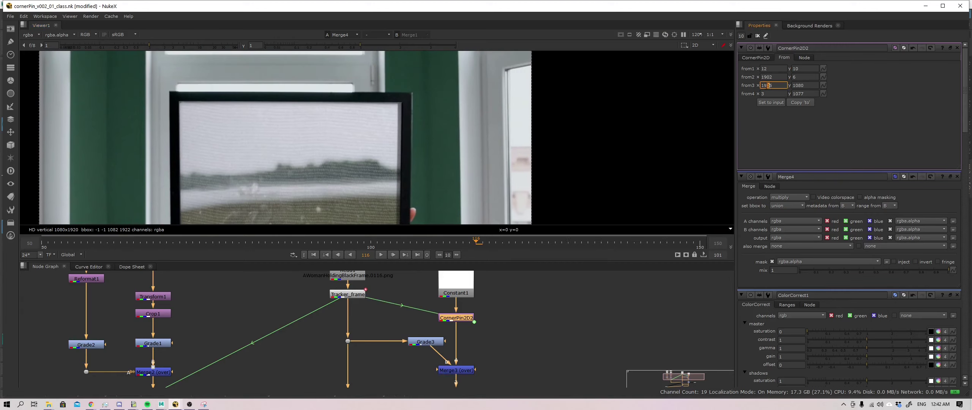
left_click(799, 85)
key("Down")
key("Down")
key("Down")
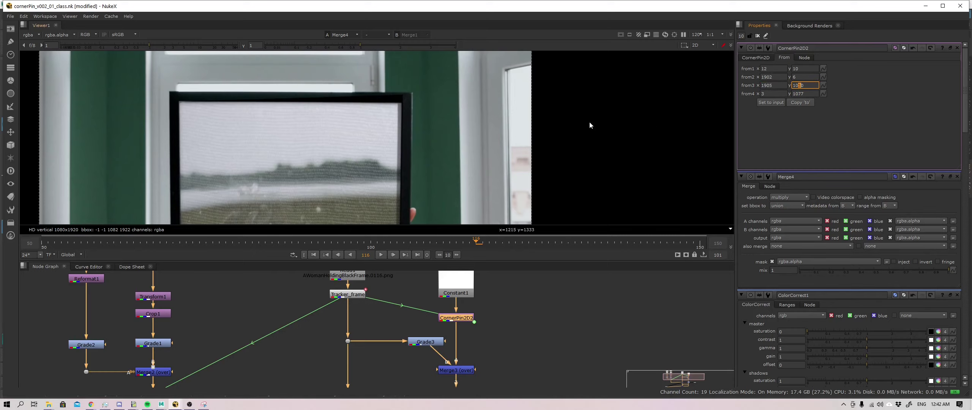
Set CornerPin2D2's from4 corner to x 5, y 1071.
middle_click_drag(374, 138, 413, 138)
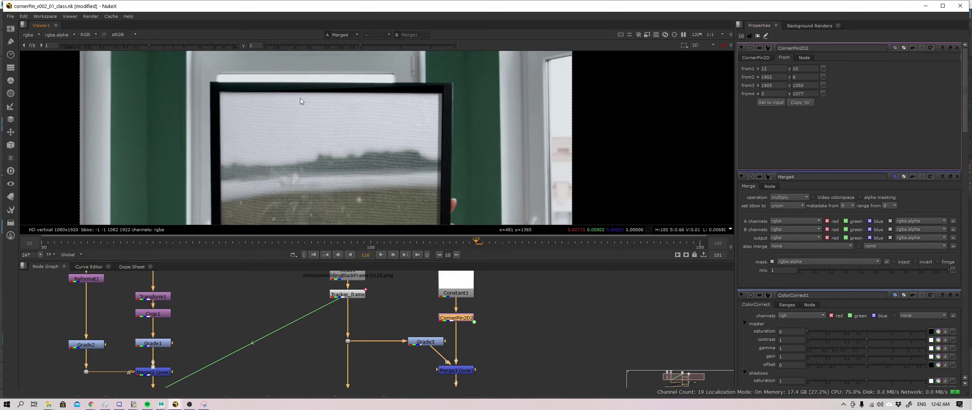
left_click(763, 94)
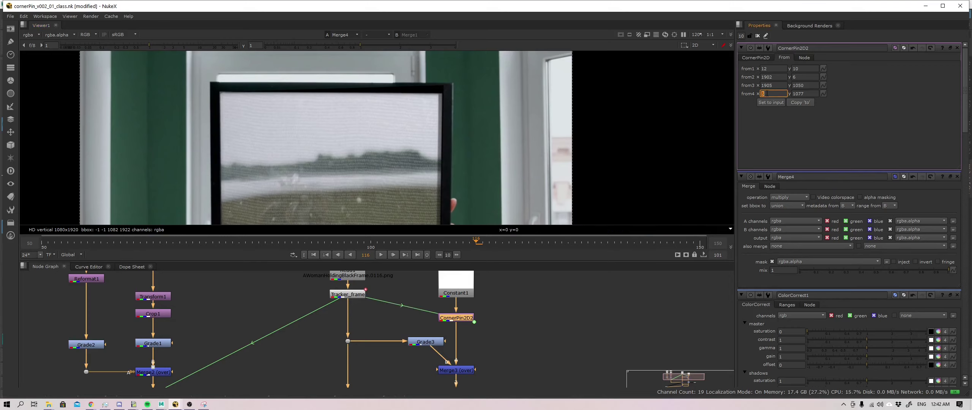
left_click(798, 94)
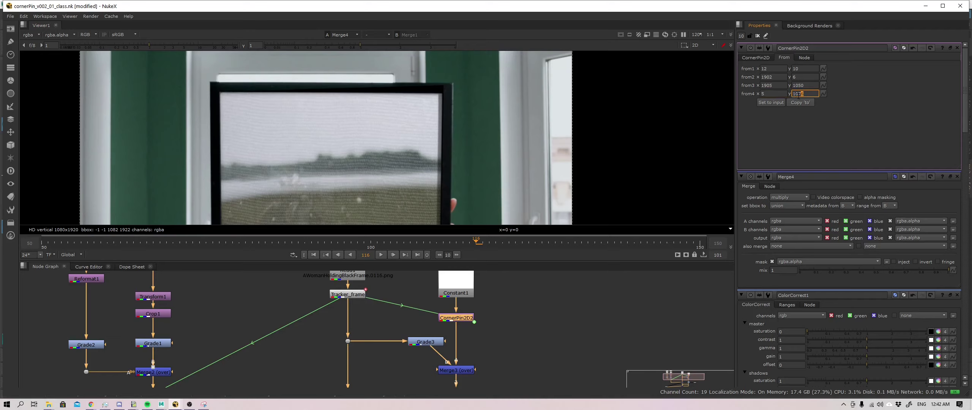
Play back the composite and examine how the portrait and its edges sit in the moving frame.
scroll(425, 160, "down", 5)
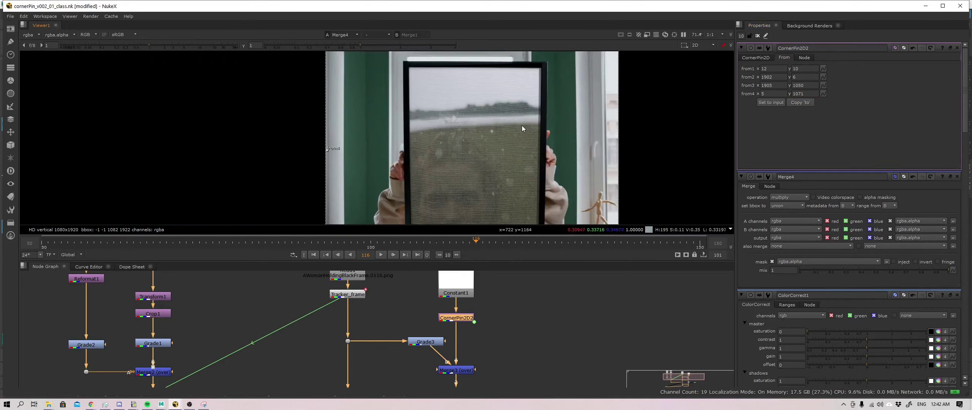
key("l")
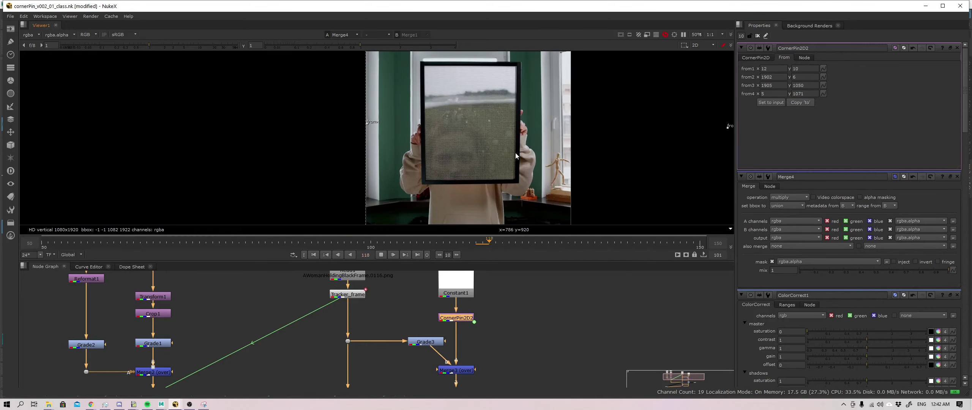
scroll(515, 148, "up", 2)
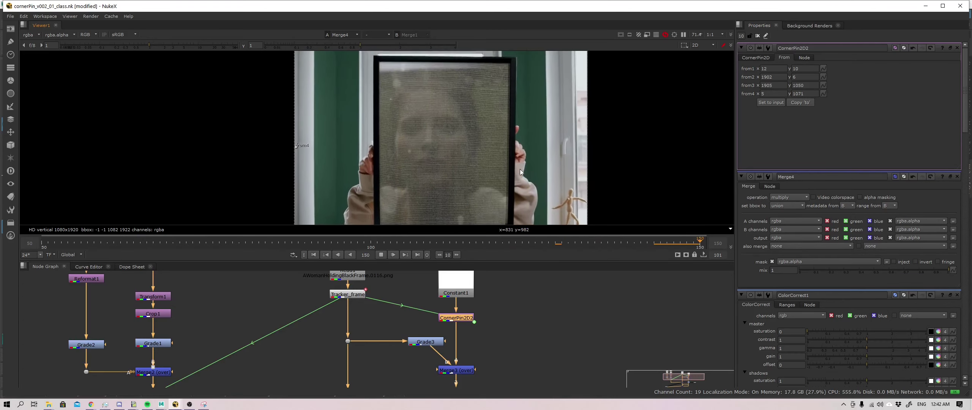
middle_click_drag(521, 154, 453, 172)
key("k")
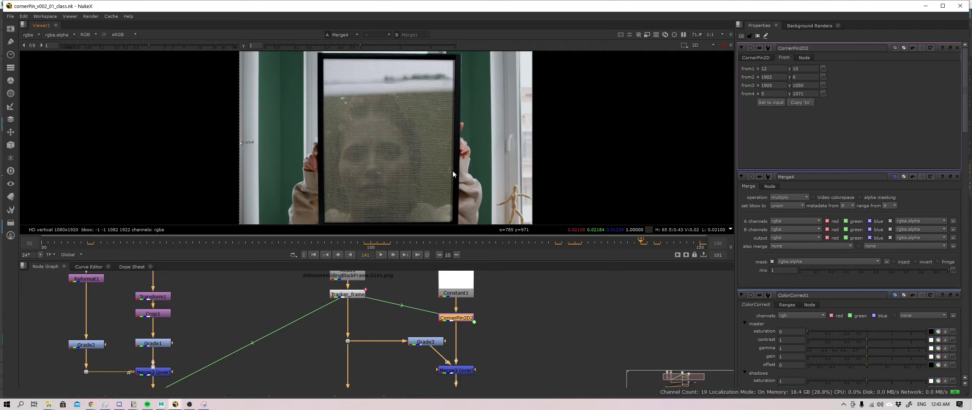
middle_click_drag(453, 171, 458, 162)
middle_click_drag(449, 93, 448, 131)
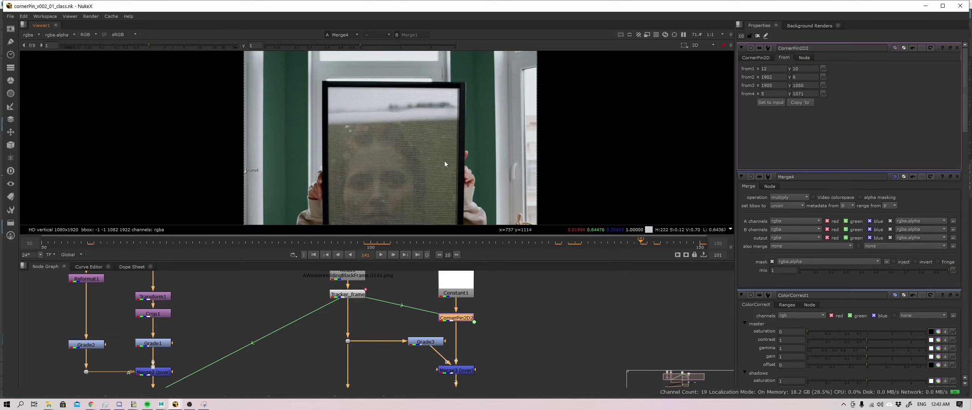
middle_click_drag(445, 163, 425, 170)
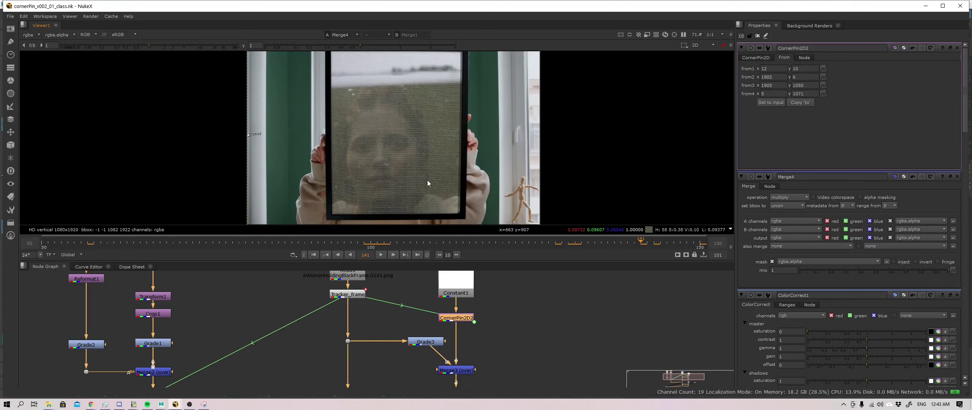
Add a Reformat node directly after Merge4 to convert the vertical composite to the 1920x1080 root format.
middle_click_drag(478, 326, 526, 335)
scroll(523, 327, "down", 8)
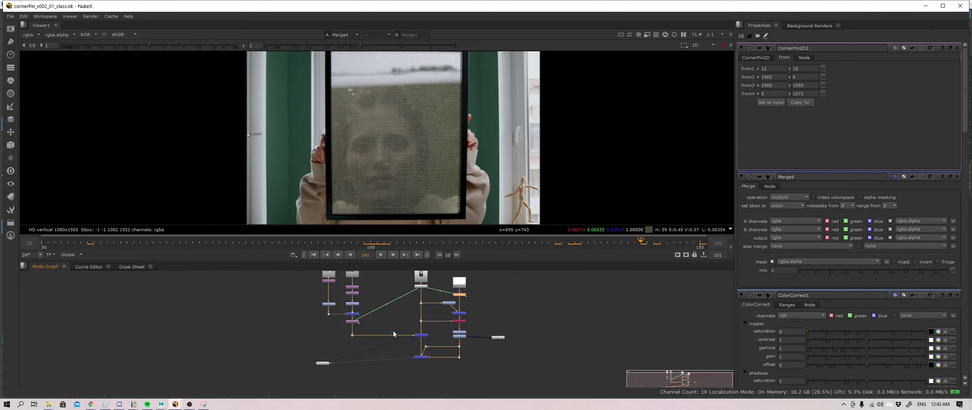
scroll(368, 330, "up", 6)
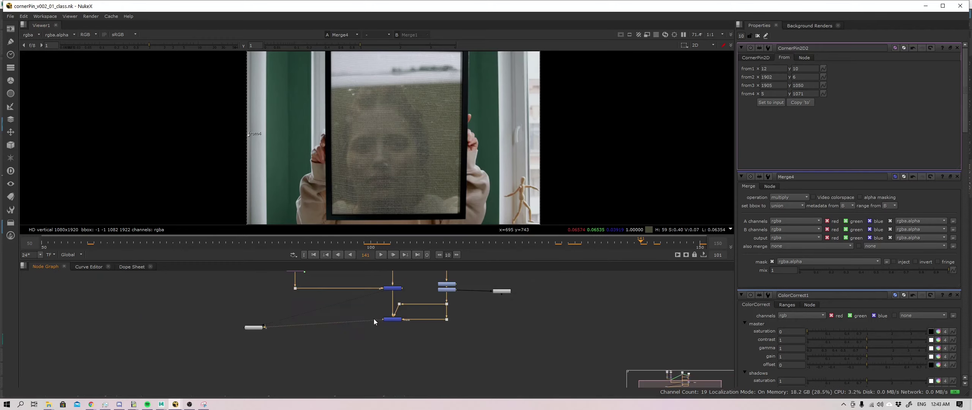
scroll(372, 312, "up", 3)
left_click(418, 328)
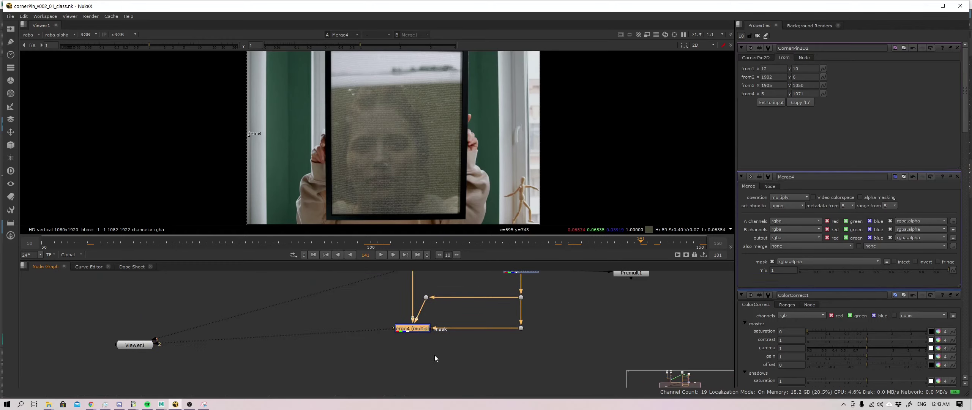
scroll(384, 163, "down", 5)
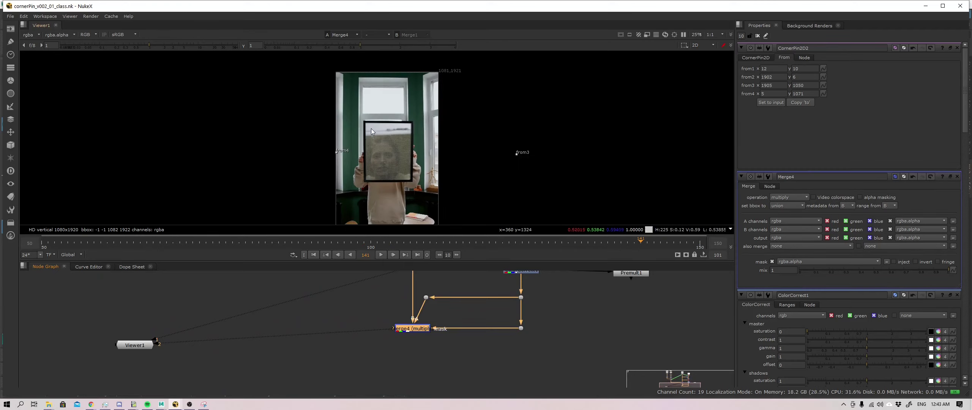
key("Tab")
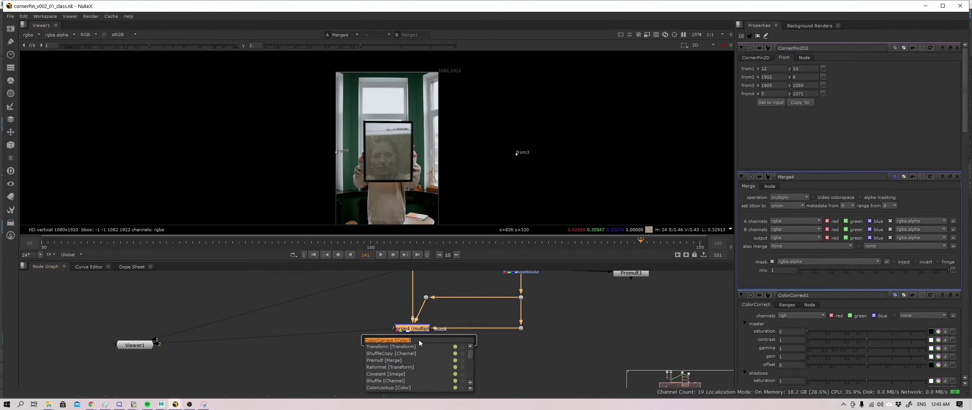
type("reform")
key("Return")
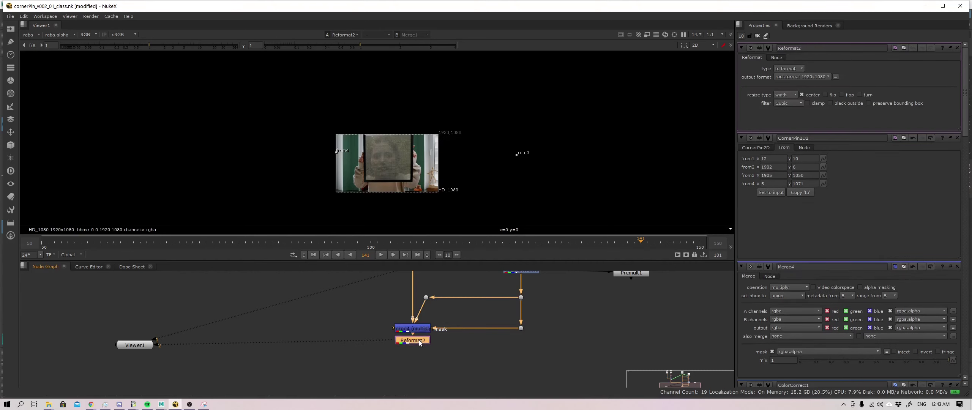
Go to frame 50 and enable preserve bounding box on Reformat2.
scroll(395, 132, "up", 4)
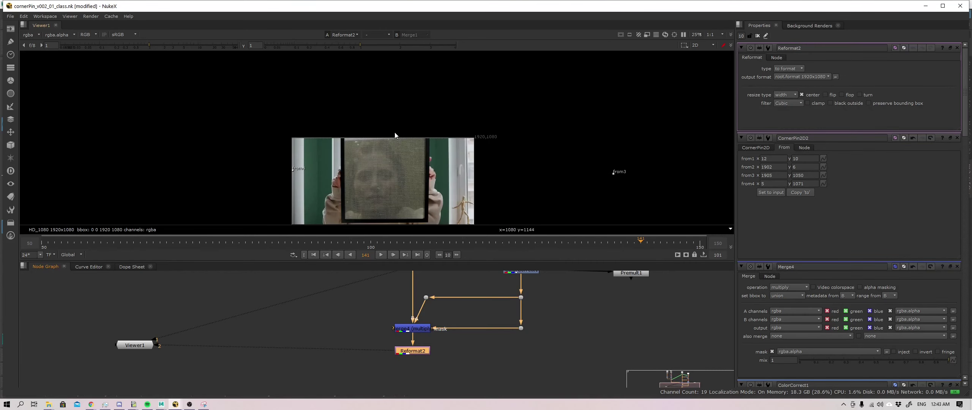
mouse_move(442, 126)
middle_mouse_down()
mouse_move(441, 97)
mouse_move(440, 118)
middle_mouse_up()
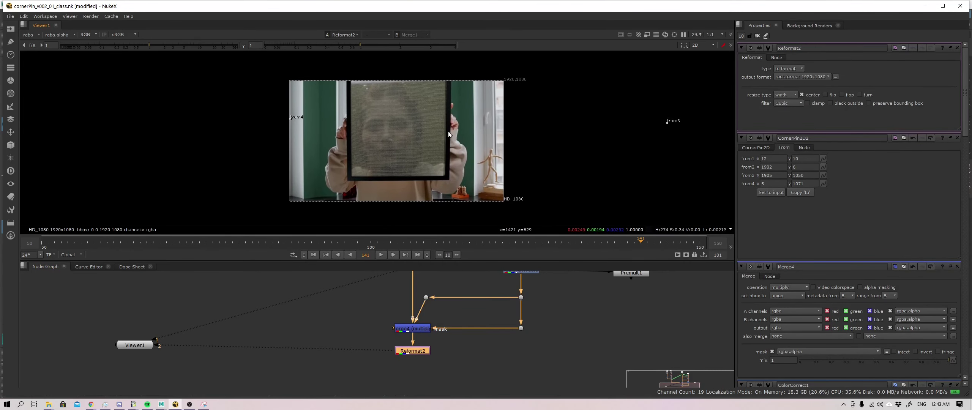
left_click_drag(170, 249, 44, 251)
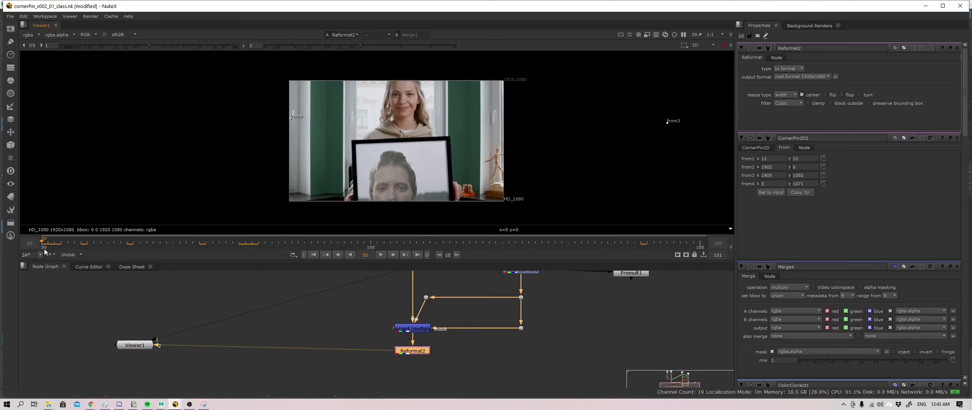
left_click(897, 103)
middle_click_drag(536, 163, 551, 176)
scroll(543, 143, "down", 2)
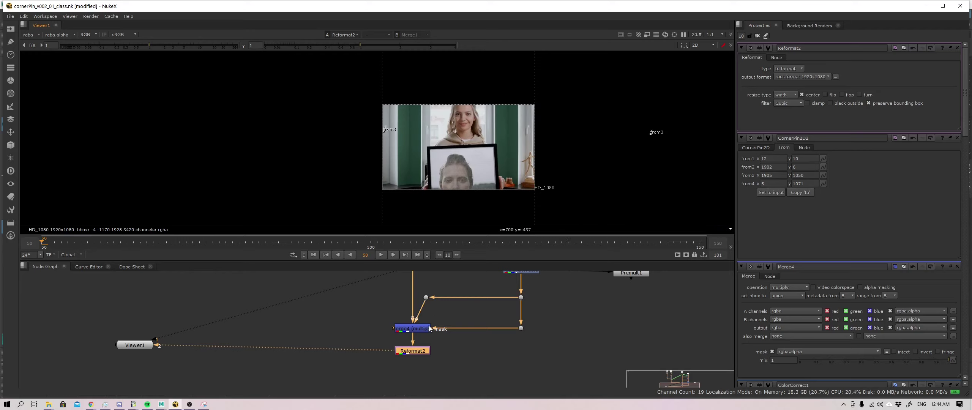
Make room below Merge4 and insert a Transform node between Merge4 and Reformat2.
left_click_drag(420, 354, 420, 375)
left_click(420, 335)
key("Tab")
type("transform")
key("Return")
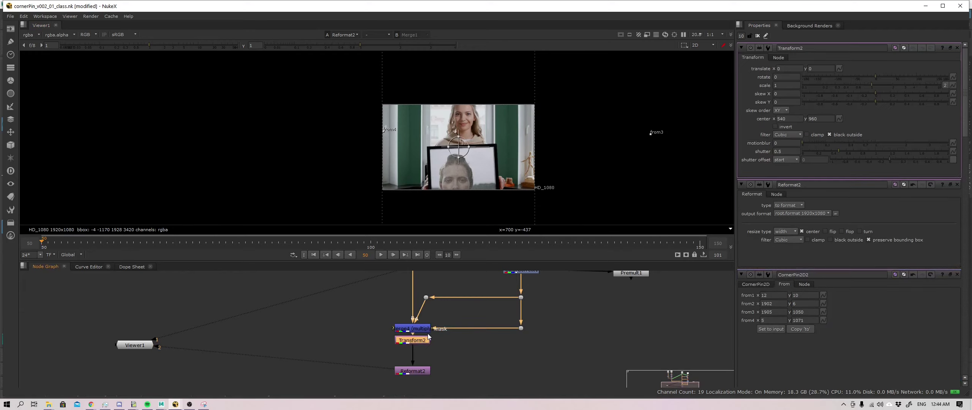
left_click_drag(425, 342, 425, 344)
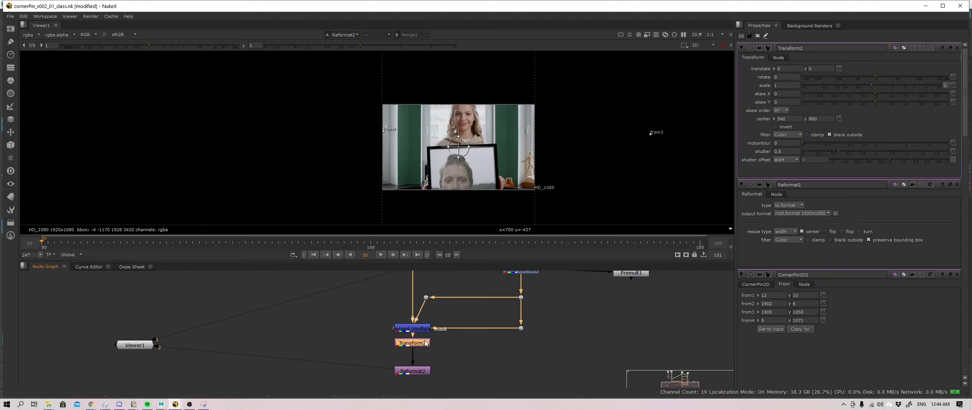
Set Transform2's translate y to -80 to lower the picture within the horizontal crop.
scroll(490, 190, "down", 3)
middle_click_drag(506, 189, 516, 168)
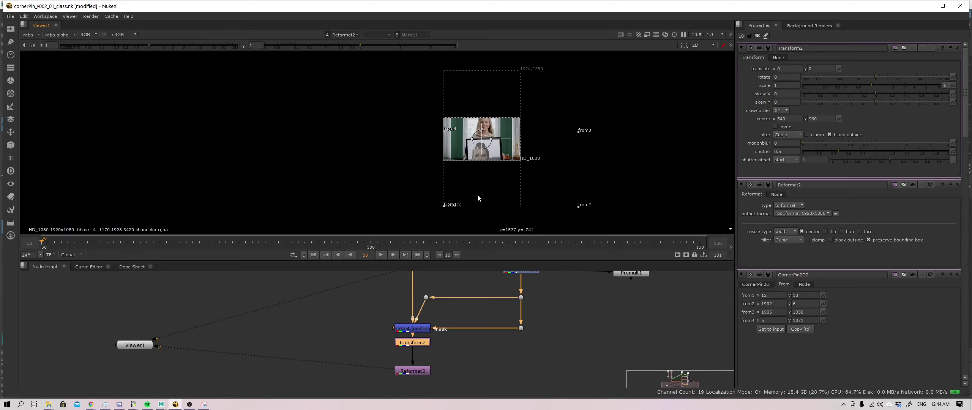
scroll(512, 163, "up", 3)
middle_click_drag(512, 161, 512, 182)
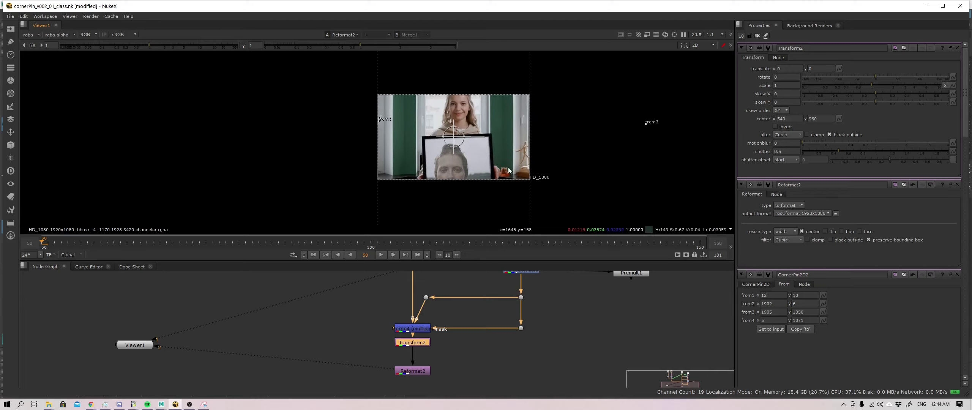
scroll(506, 111, "up", 1)
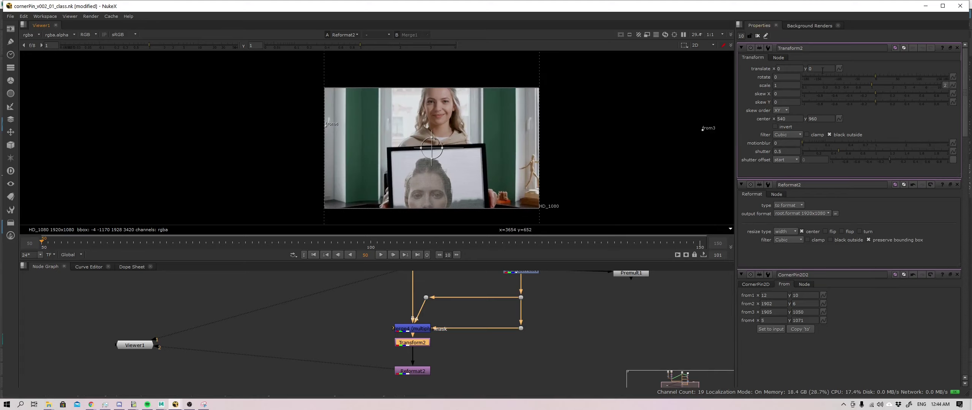
left_click(820, 69)
scroll(820, 69, "down", 20)
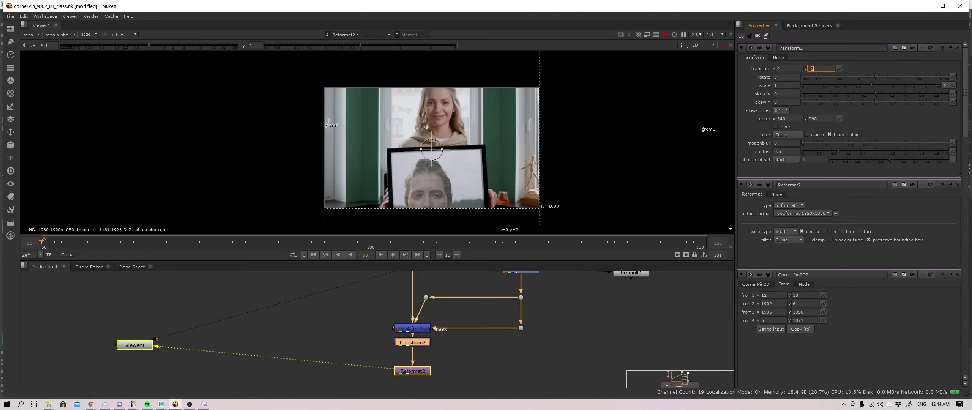
scroll(820, 68, "down", 20)
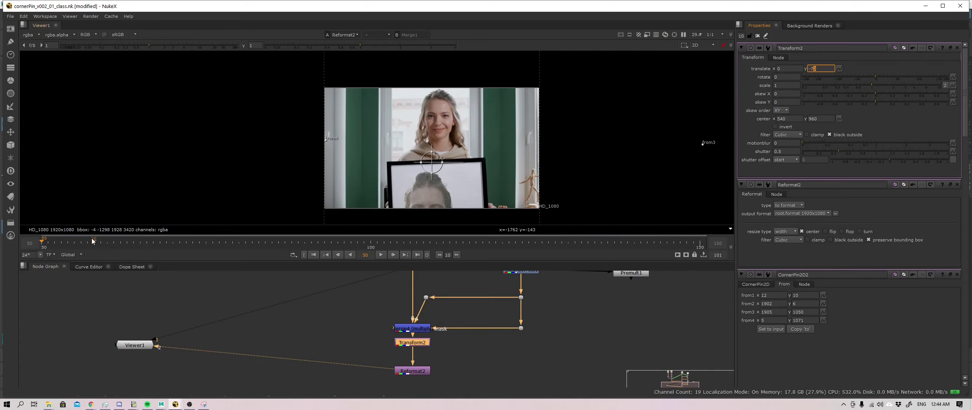
key("Down")
key("Down")
key("Down")
key("Down")
key("Down")
key("Down")
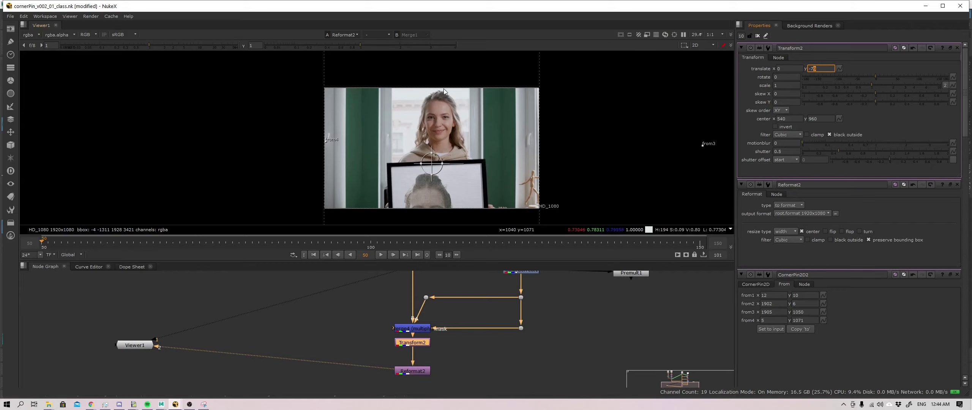
key("Down")
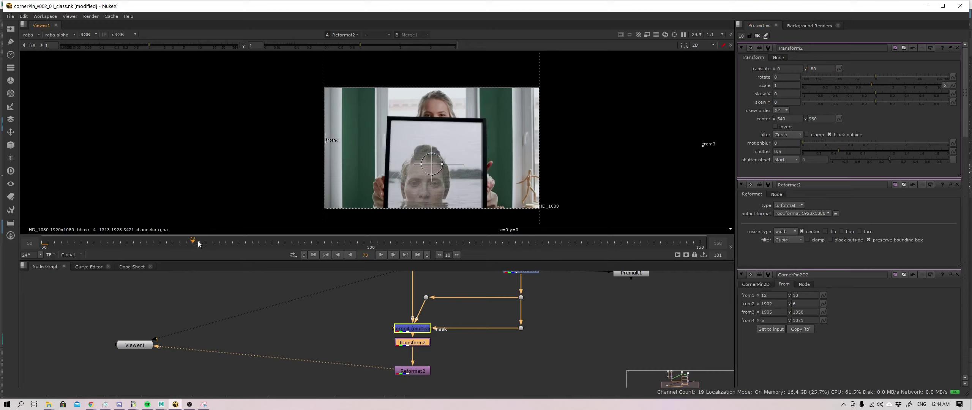
Step through the timeline to check the reframed composition as the frame is raised.
left_click(239, 243)
left_click(304, 243)
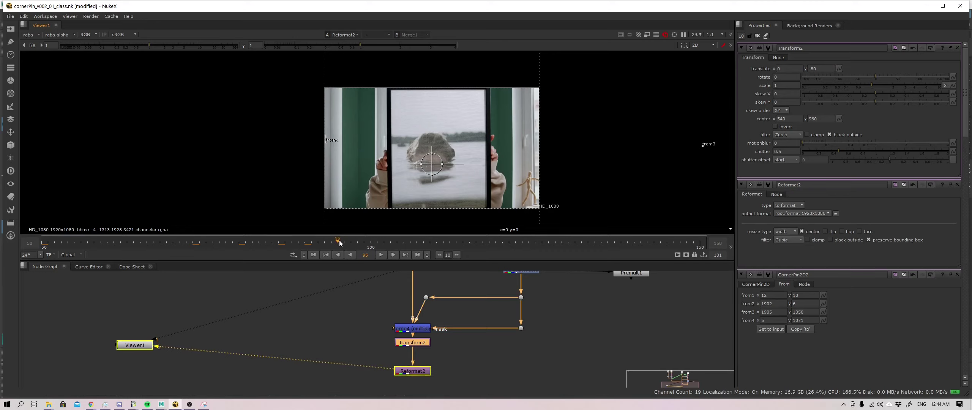
left_click(418, 254)
left_click_drag(394, 240, 475, 243)
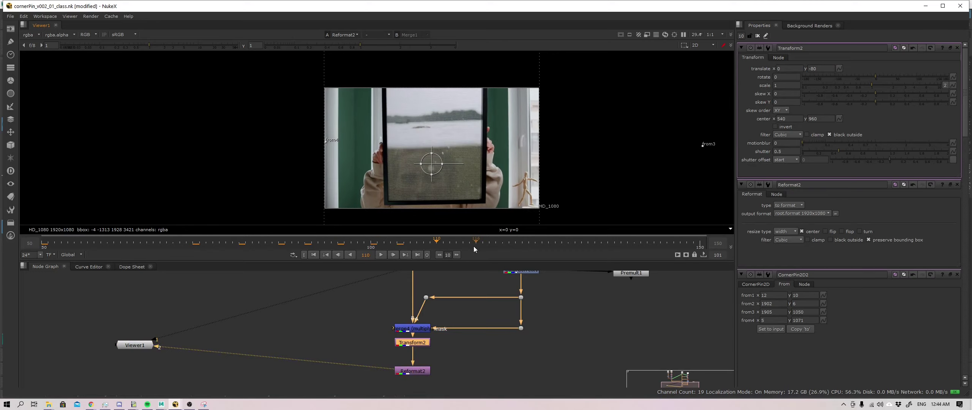
left_click(529, 245)
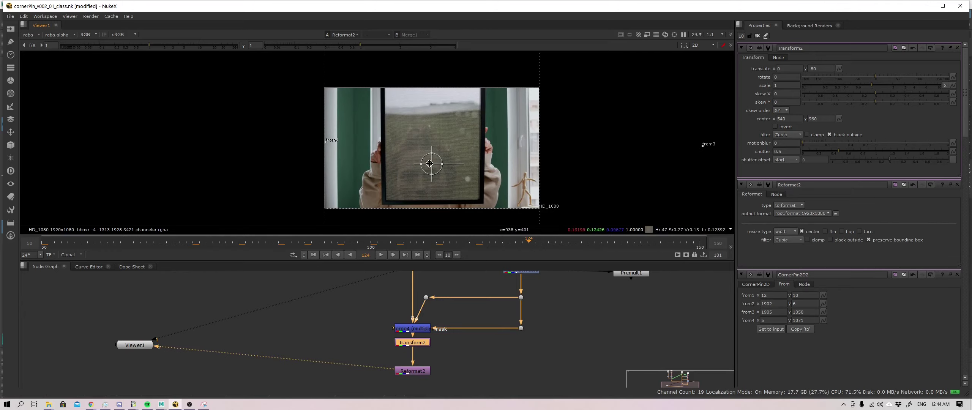
left_click(588, 243)
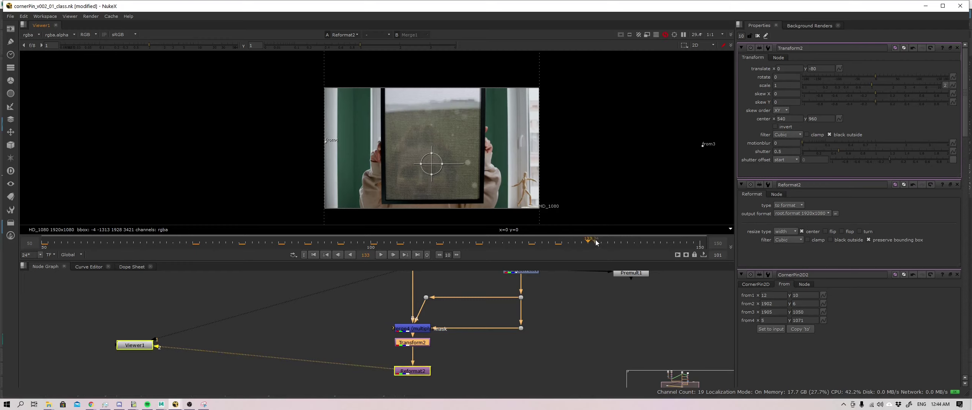
Scrub through the final frames to frame 150 to check the framing at the end of the shot.
left_click(674, 242)
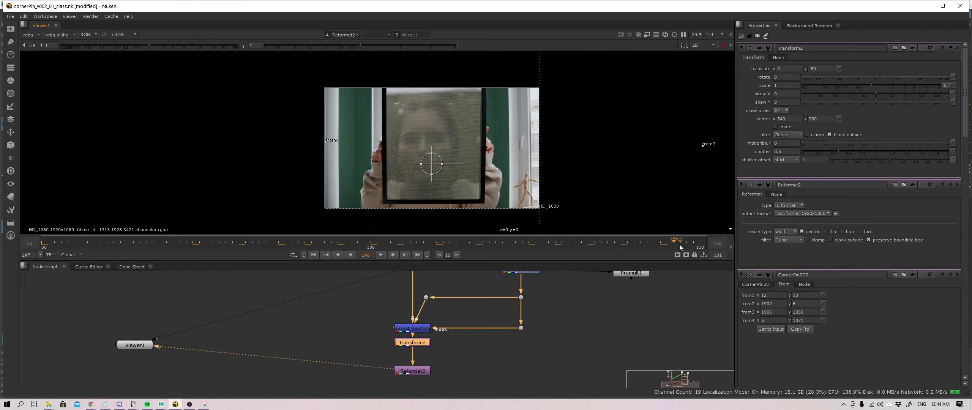
left_click_drag(678, 244, 693, 243)
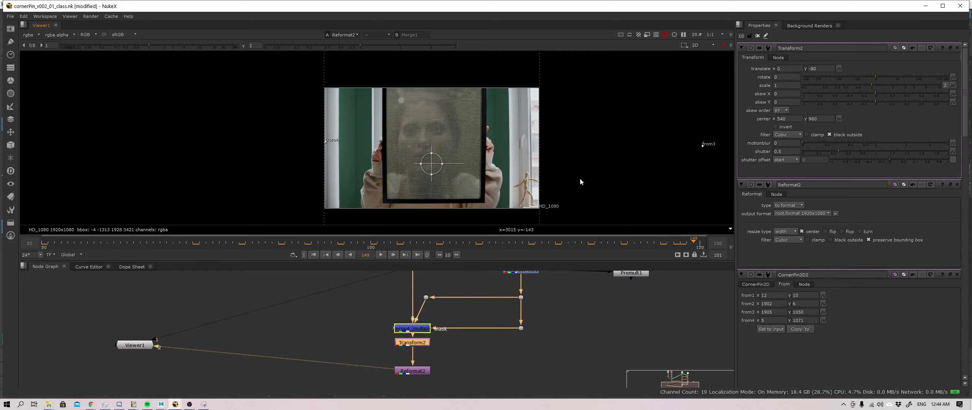
left_click(700, 243)
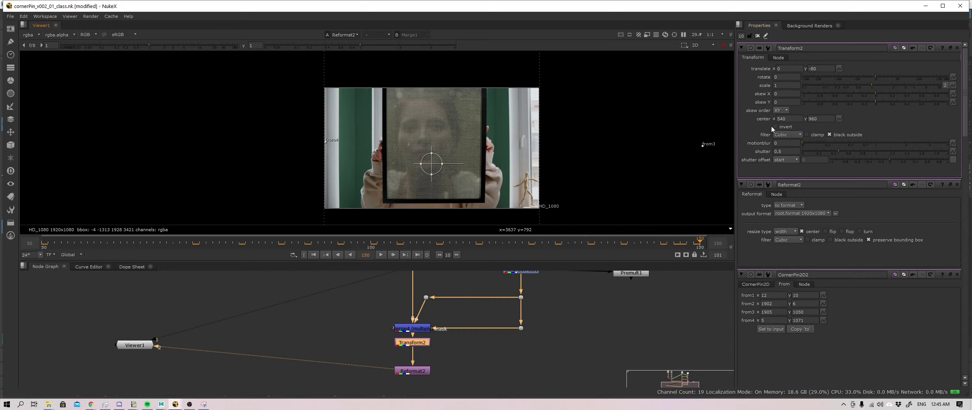
Fine-tune Transform2's translate y to -123 so the raised frame's upper edge sits inside the crop.
middle_click_drag(812, 71, 787, 85)
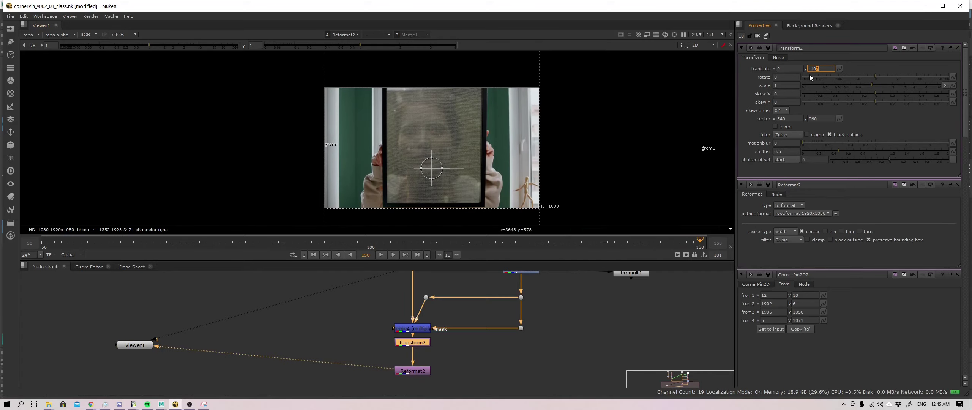
key("Down")
key("Down")
key("Down")
key("Down")
key("Down")
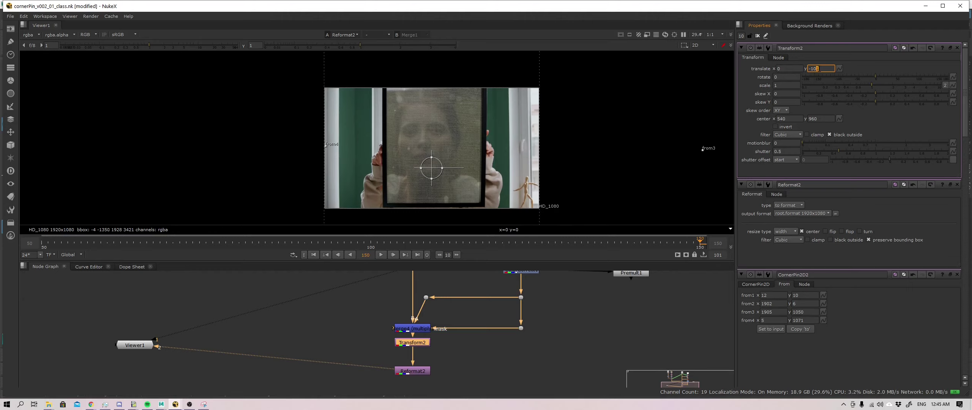
key("Down")
key("Down")
key("Down")
key("Down")
key("Down")
key("Down")
key("Down")
key("Down")
key("Down")
key("Down")
key("Down")
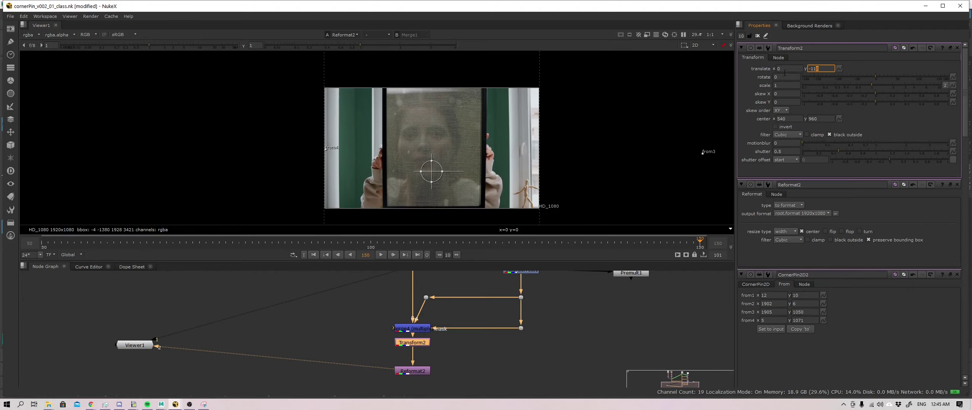
key("Up")
key("Up")
key("Up")
key("Up")
key("Up")
key("Up")
key("Up")
key("Up")
key("Up")
key("Up")
key("Up")
key("Up")
key("Down")
key("Down")
key("Down")
key("Down")
key("Down")
key("Down")
key("Down")
key("Down")
key("Down")
key("Down")
key("Down")
key("Down")
key("Down")
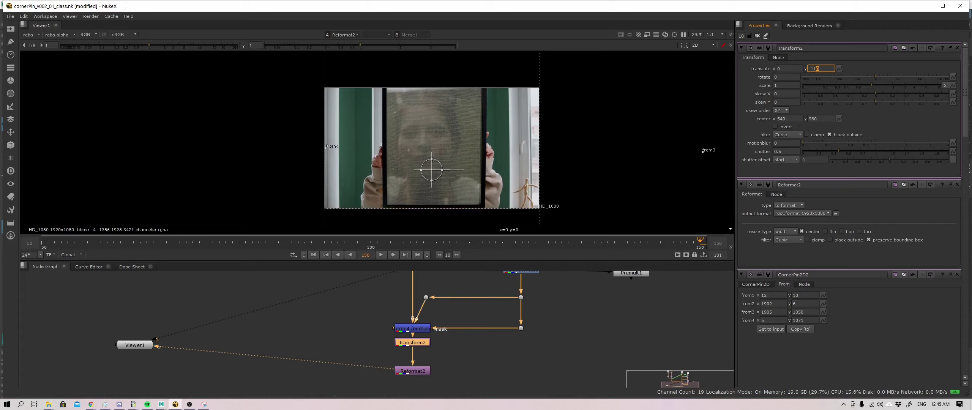
key("Up")
key("Up")
key("Up")
key("Up")
key("Up")
key("Up")
key("Up")
key("Up")
key("Up")
key("Up")
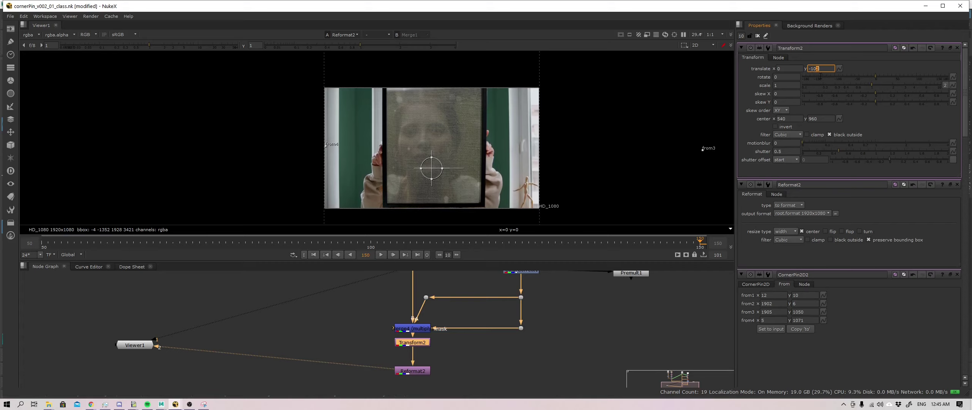
key("Up")
key("Up")
key("Up")
key("Up")
key("Up")
key("Up")
key("Up")
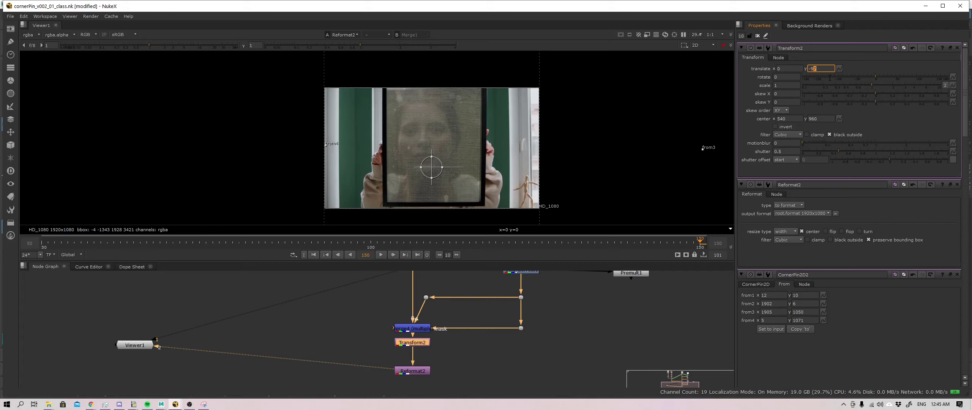
key("Down")
key("Down")
key("Down")
key("Down")
key("Down")
key("Down")
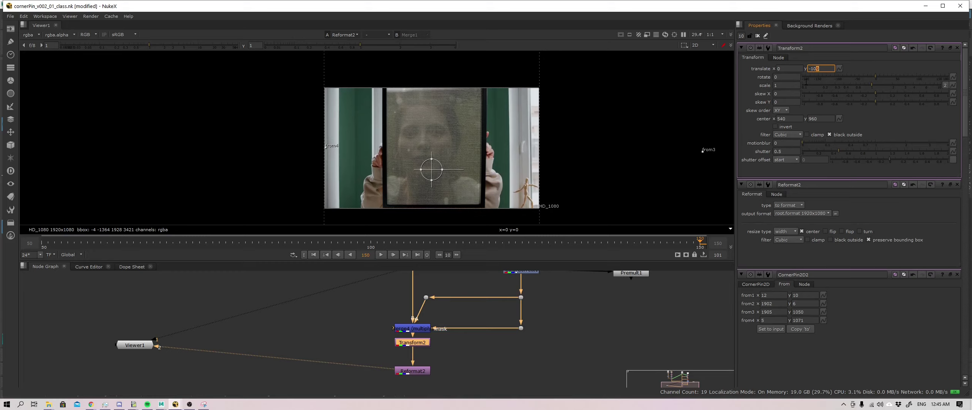
key("Down")
key("Down")
key("Down")
key("Down")
key("Down")
key("Down")
key("Down")
key("Down")
key("Down")
key("Down")
key("Down")
key("Down")
key("Down")
key("Down")
key("Down")
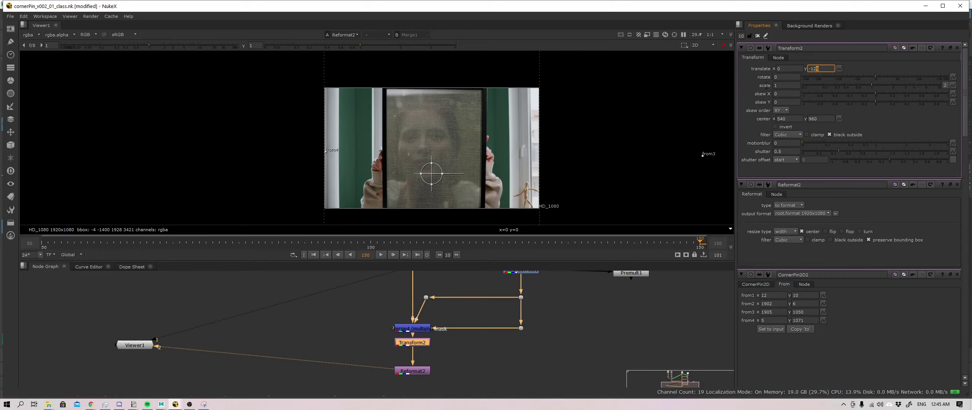
key("Up")
key("Up")
key("Up")
key("Up")
key("Up")
key("Up")
key("Up")
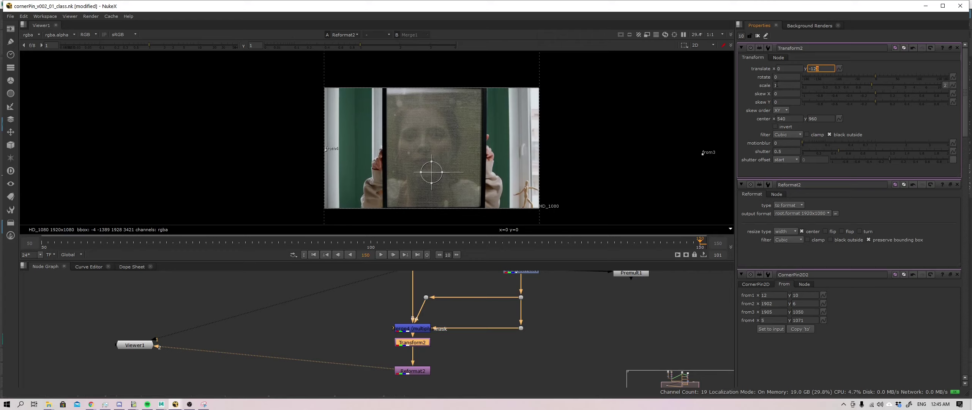
key("Down")
key("Down")
key("Down")
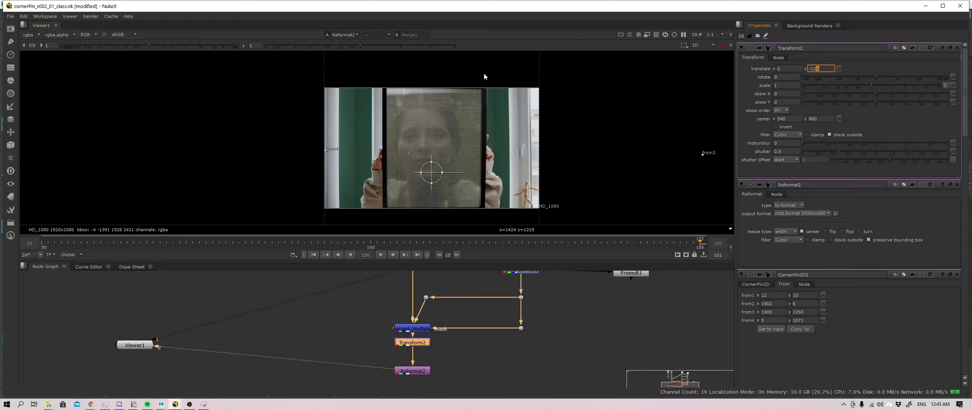
key("Down")
key("Down")
key("Down")
Scrub back to around frame 82 and play the sequence to check the new framing.
left_click(411, 241)
left_click_drag(437, 244, 252, 244)
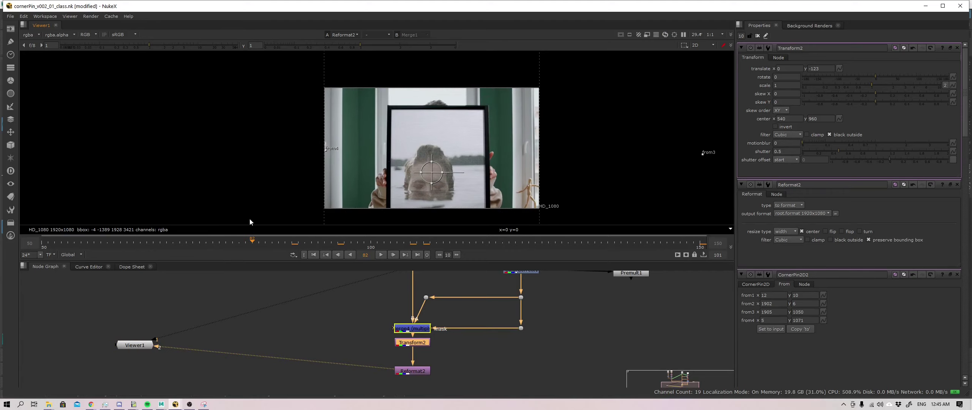
key("l")
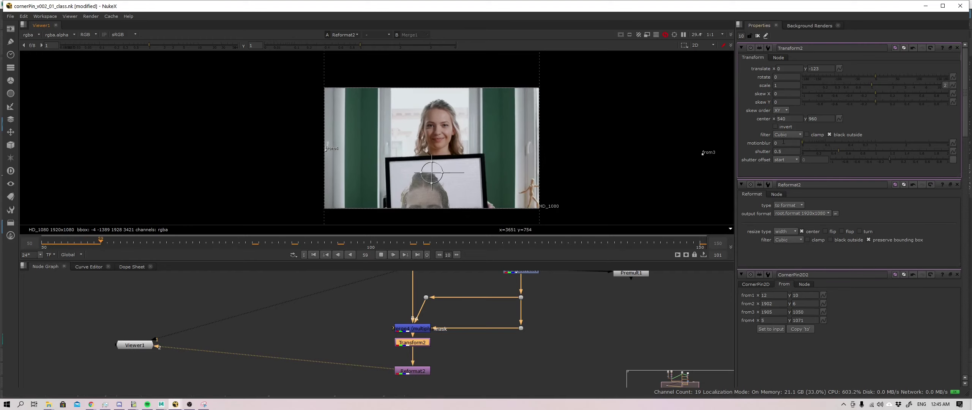
Disable preserve bounding box on Reformat2 and hide the viewer overlays for a clean picture.
double_click(413, 371)
left_click(897, 103)
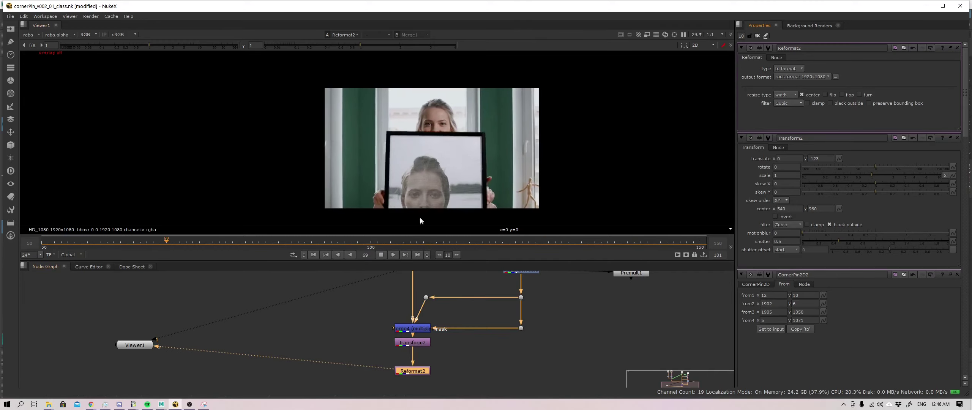
key("o")
Review the playback alongside the merge and color-correction nodes feeding Reformat2, and stop the playback.
middle_click_drag(375, 340, 360, 308)
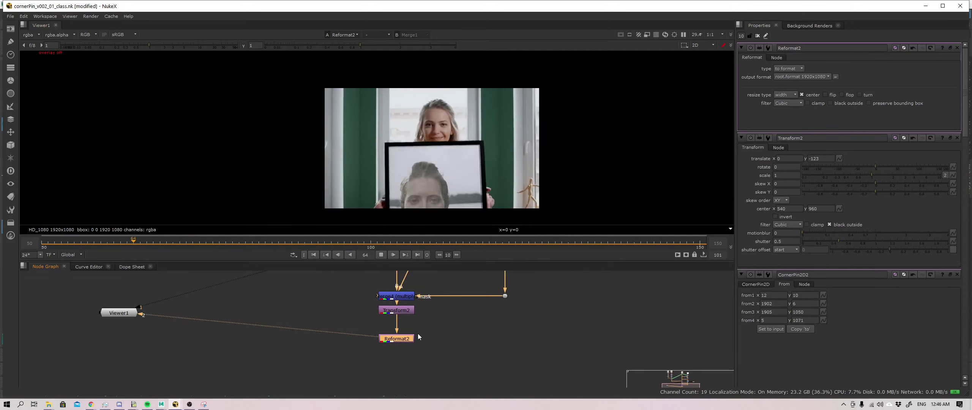
middle_click_drag(406, 311, 416, 337)
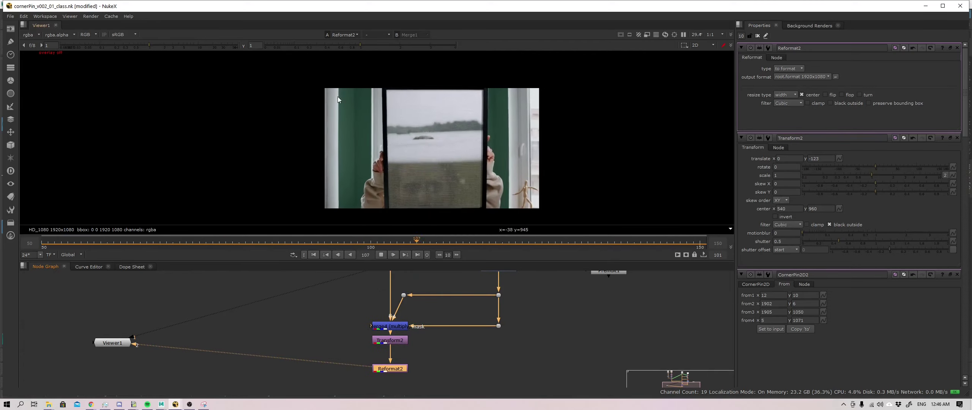
middle_click_drag(461, 304, 456, 351)
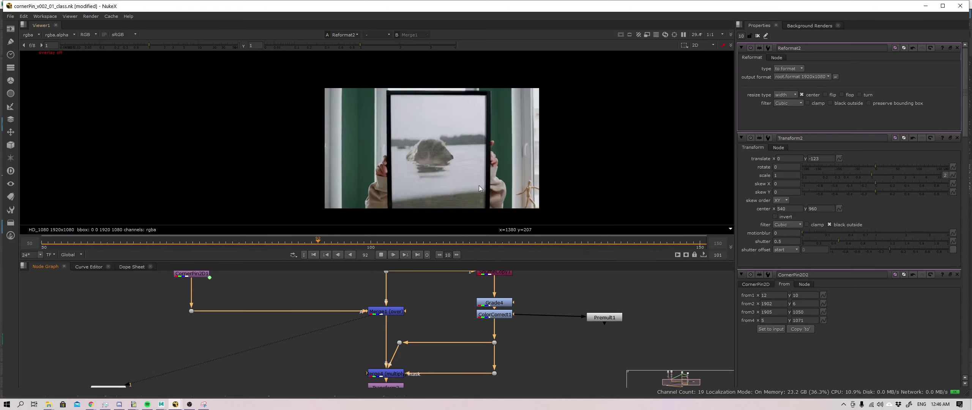
key("k")
Add a Write node after Reformat2 and place it below in the node tree.
middle_click_drag(443, 334, 452, 253)
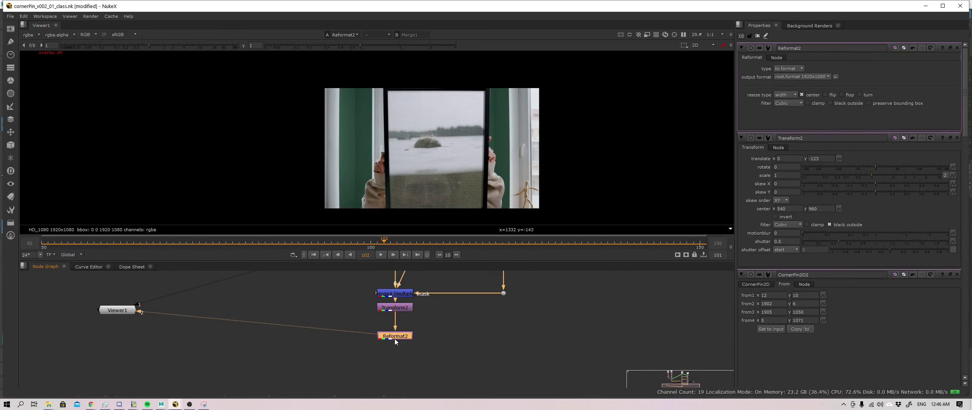
key("w")
left_click_drag(395, 350, 395, 367)
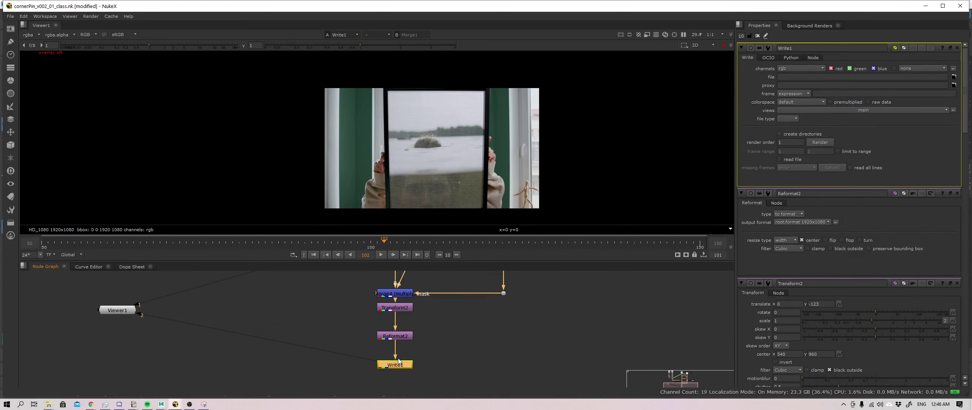
Turn the viewer overlays back on and save the script.
key("o")
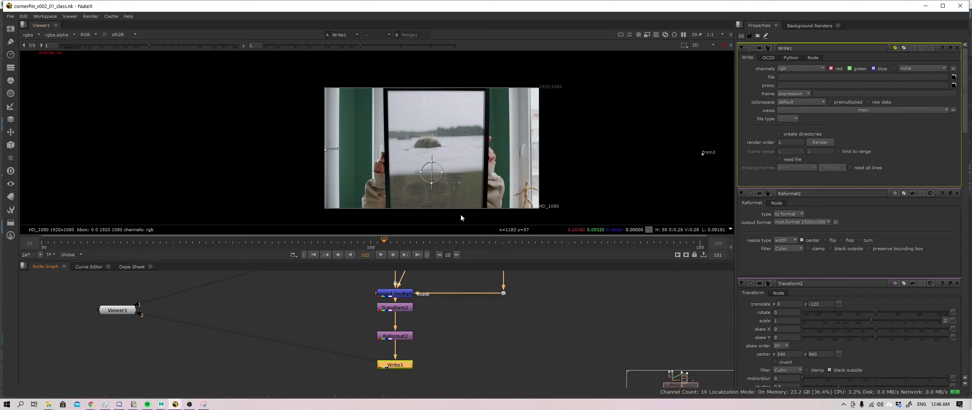
middle_click_drag(461, 308, 456, 343)
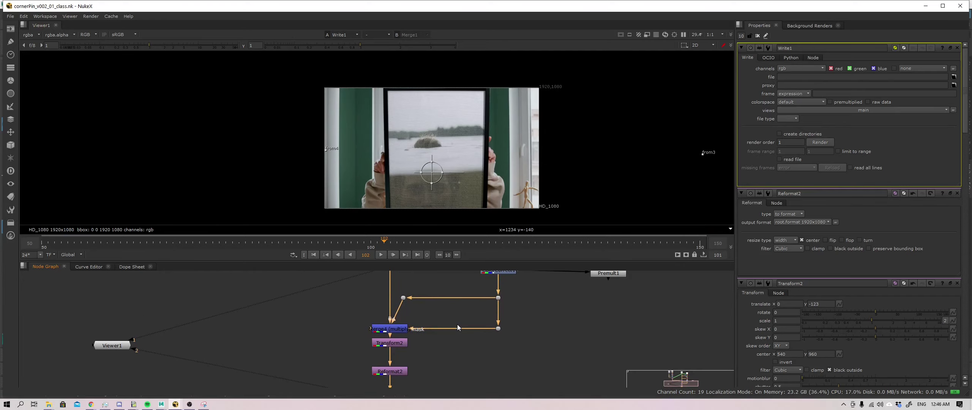